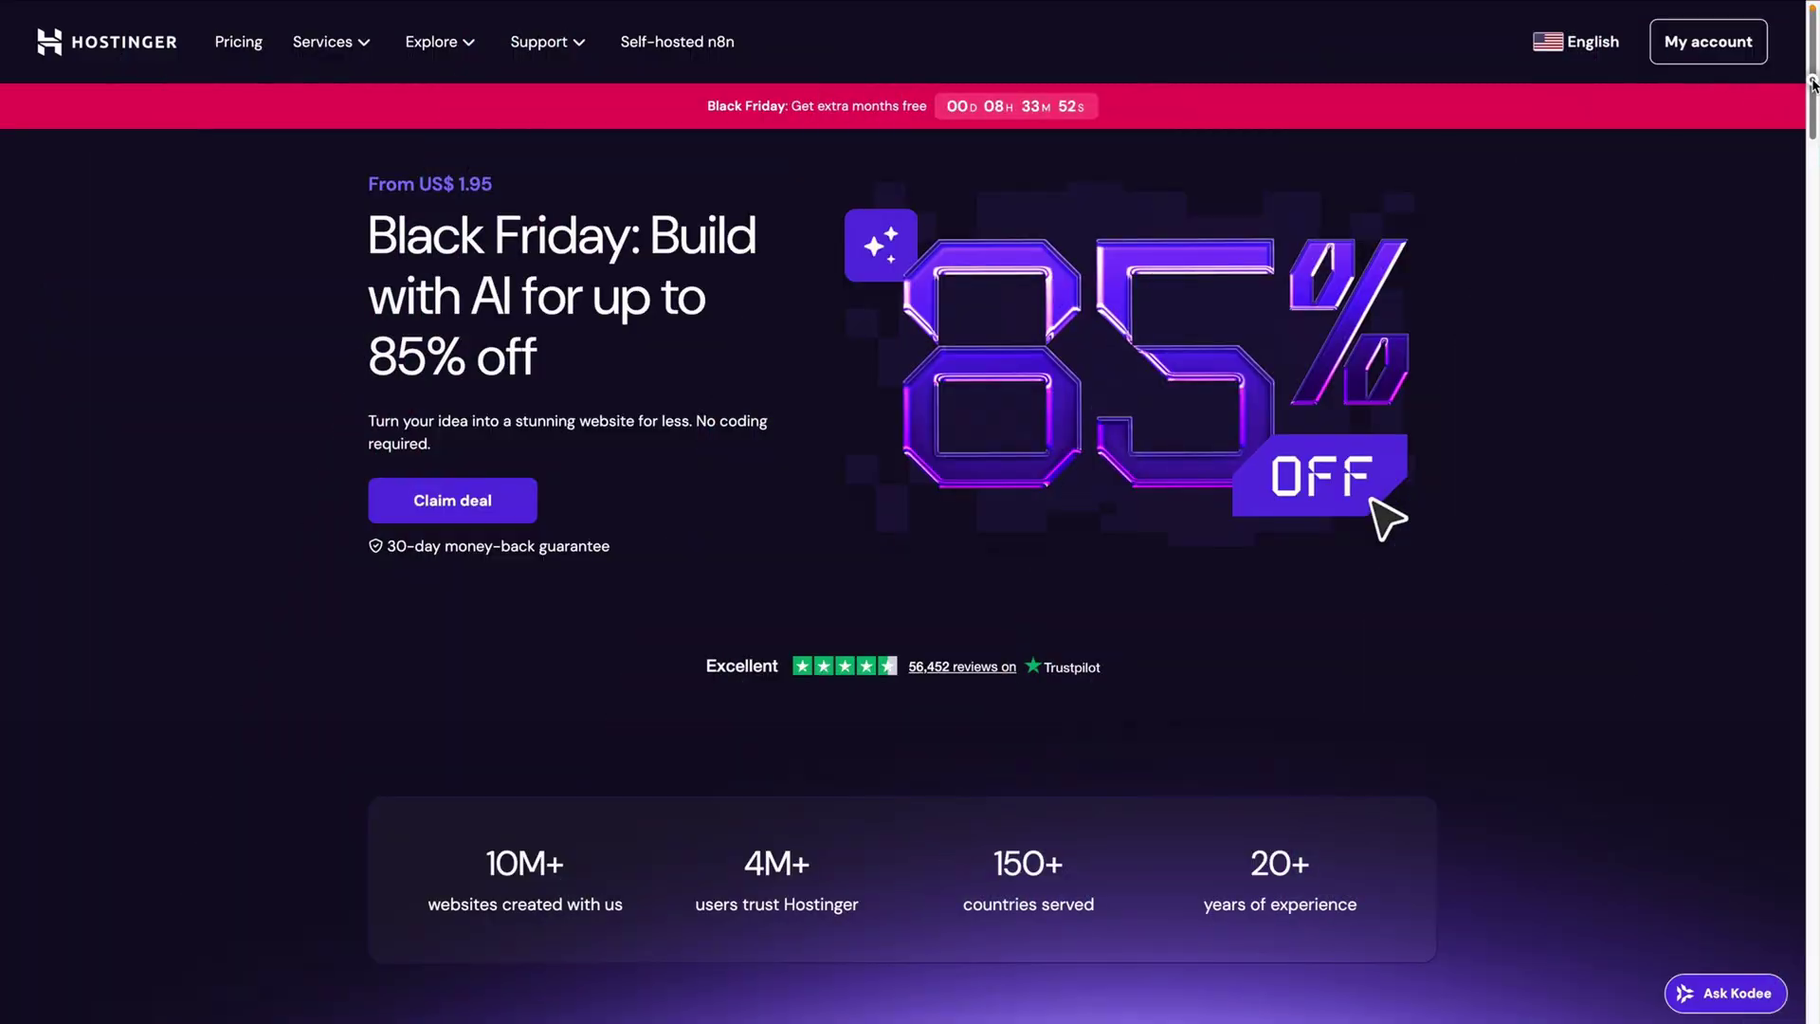
Step: Scroll through the AI website plan pricing cards
scroll(1812, 83, "down", 2)
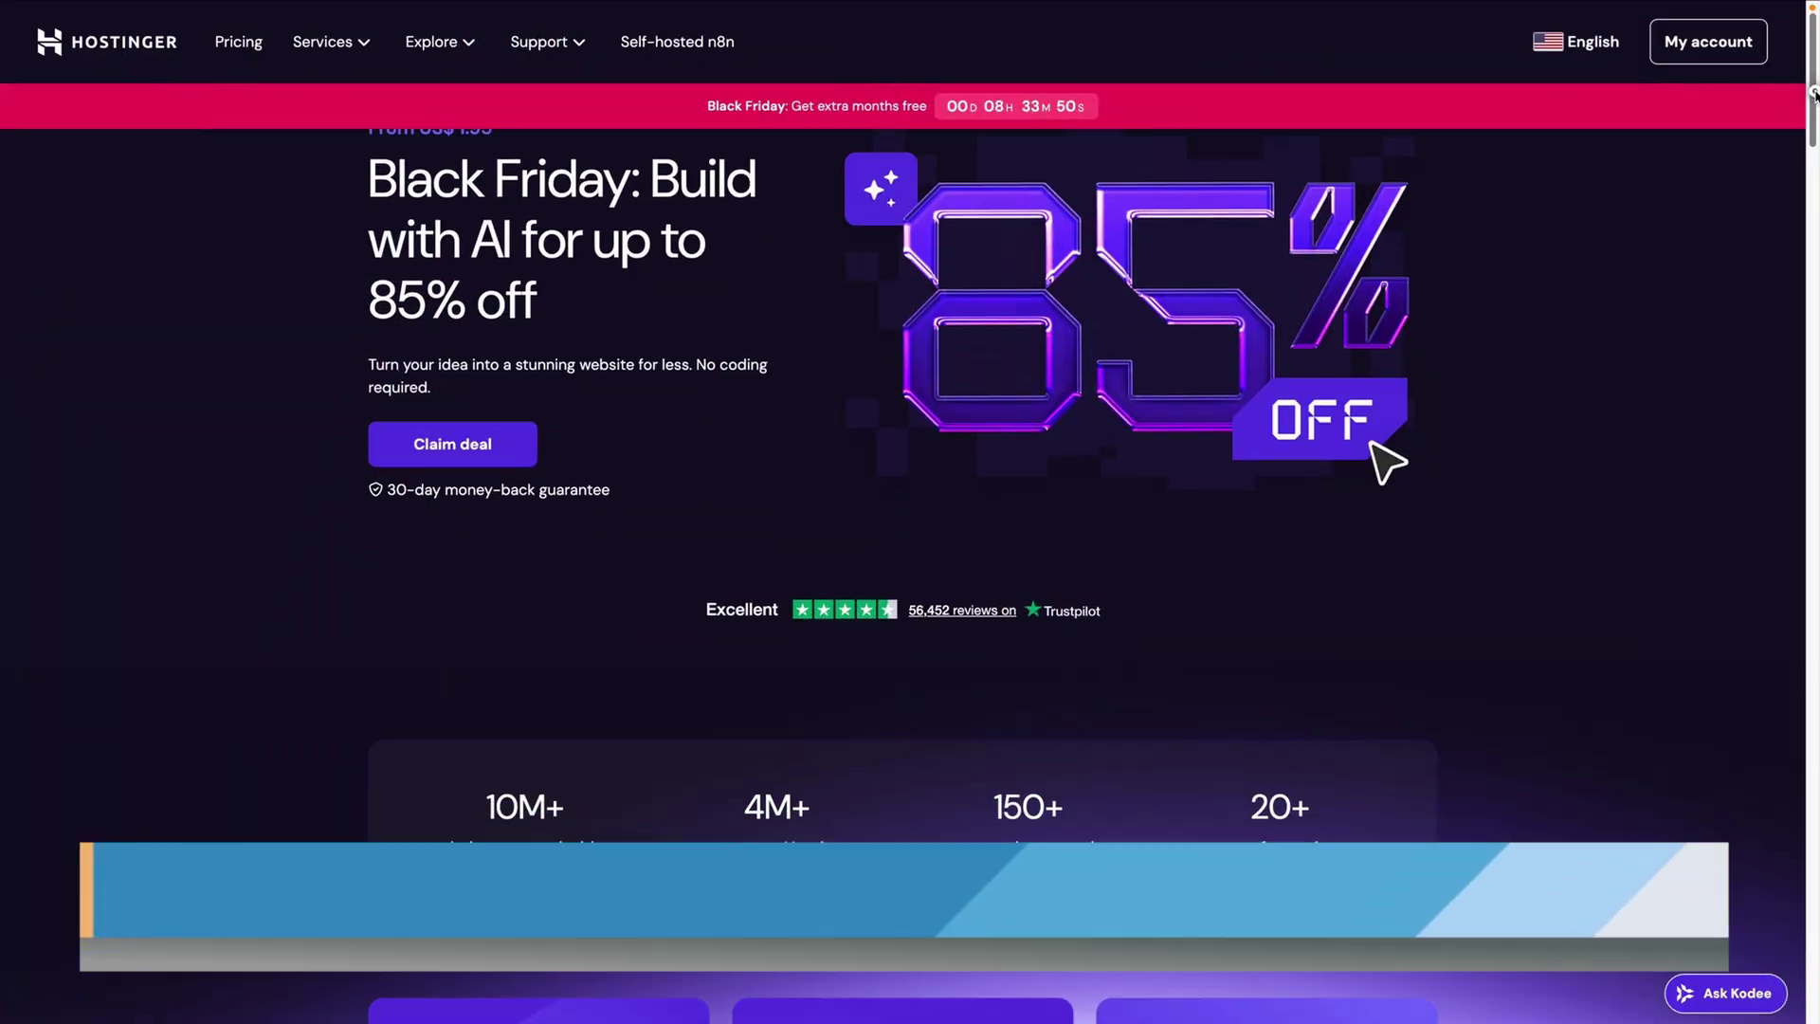
scroll(902, 512, "down", 10)
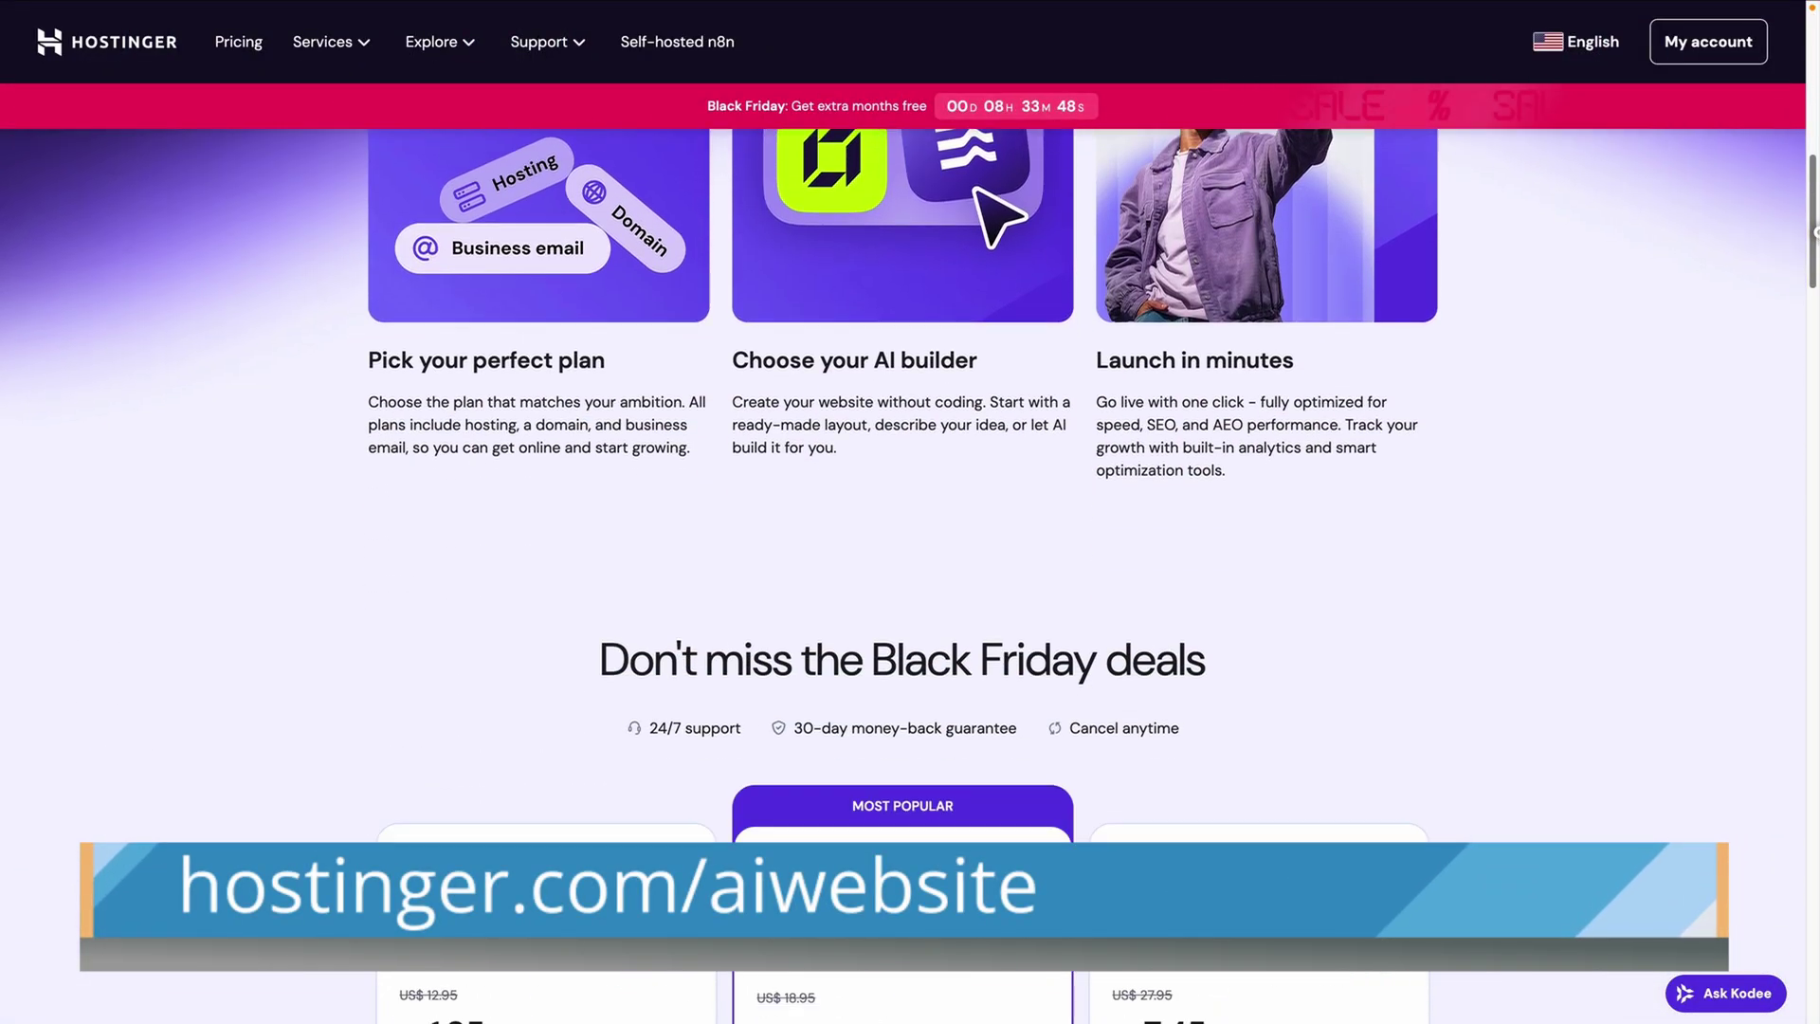
scroll(903, 512, "down", 5)
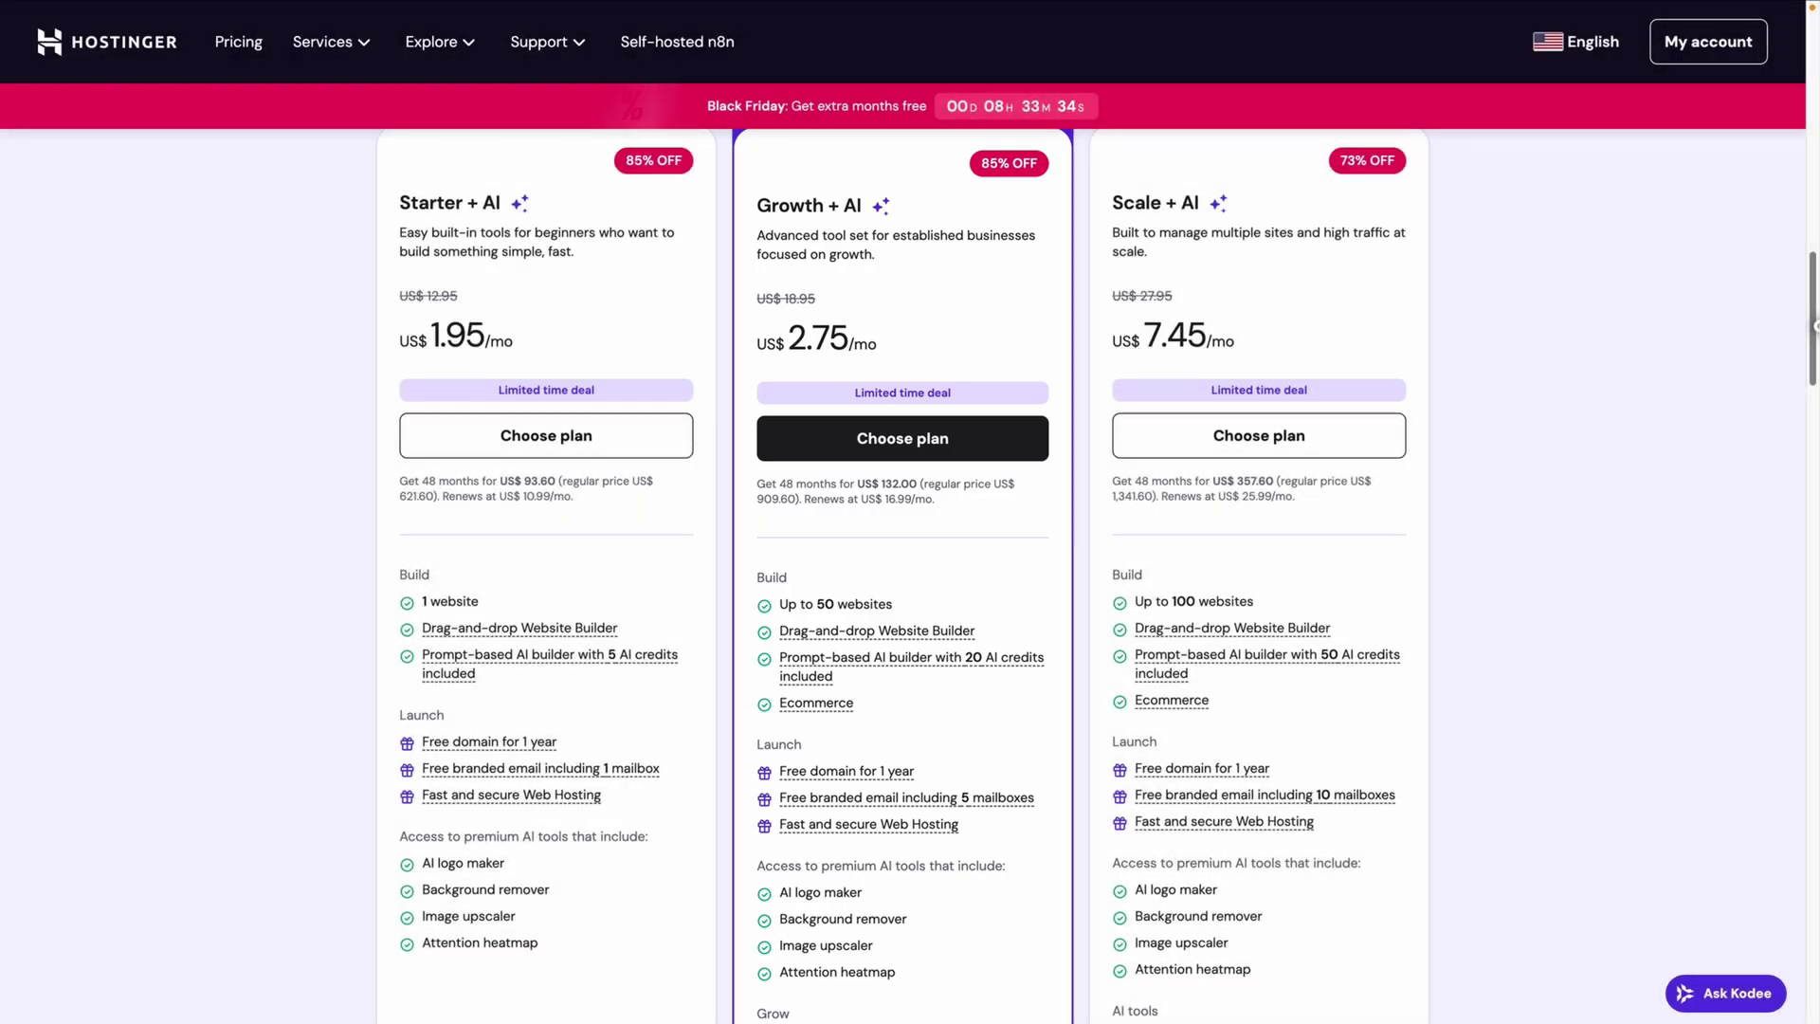
scroll(910, 550, "down", 2)
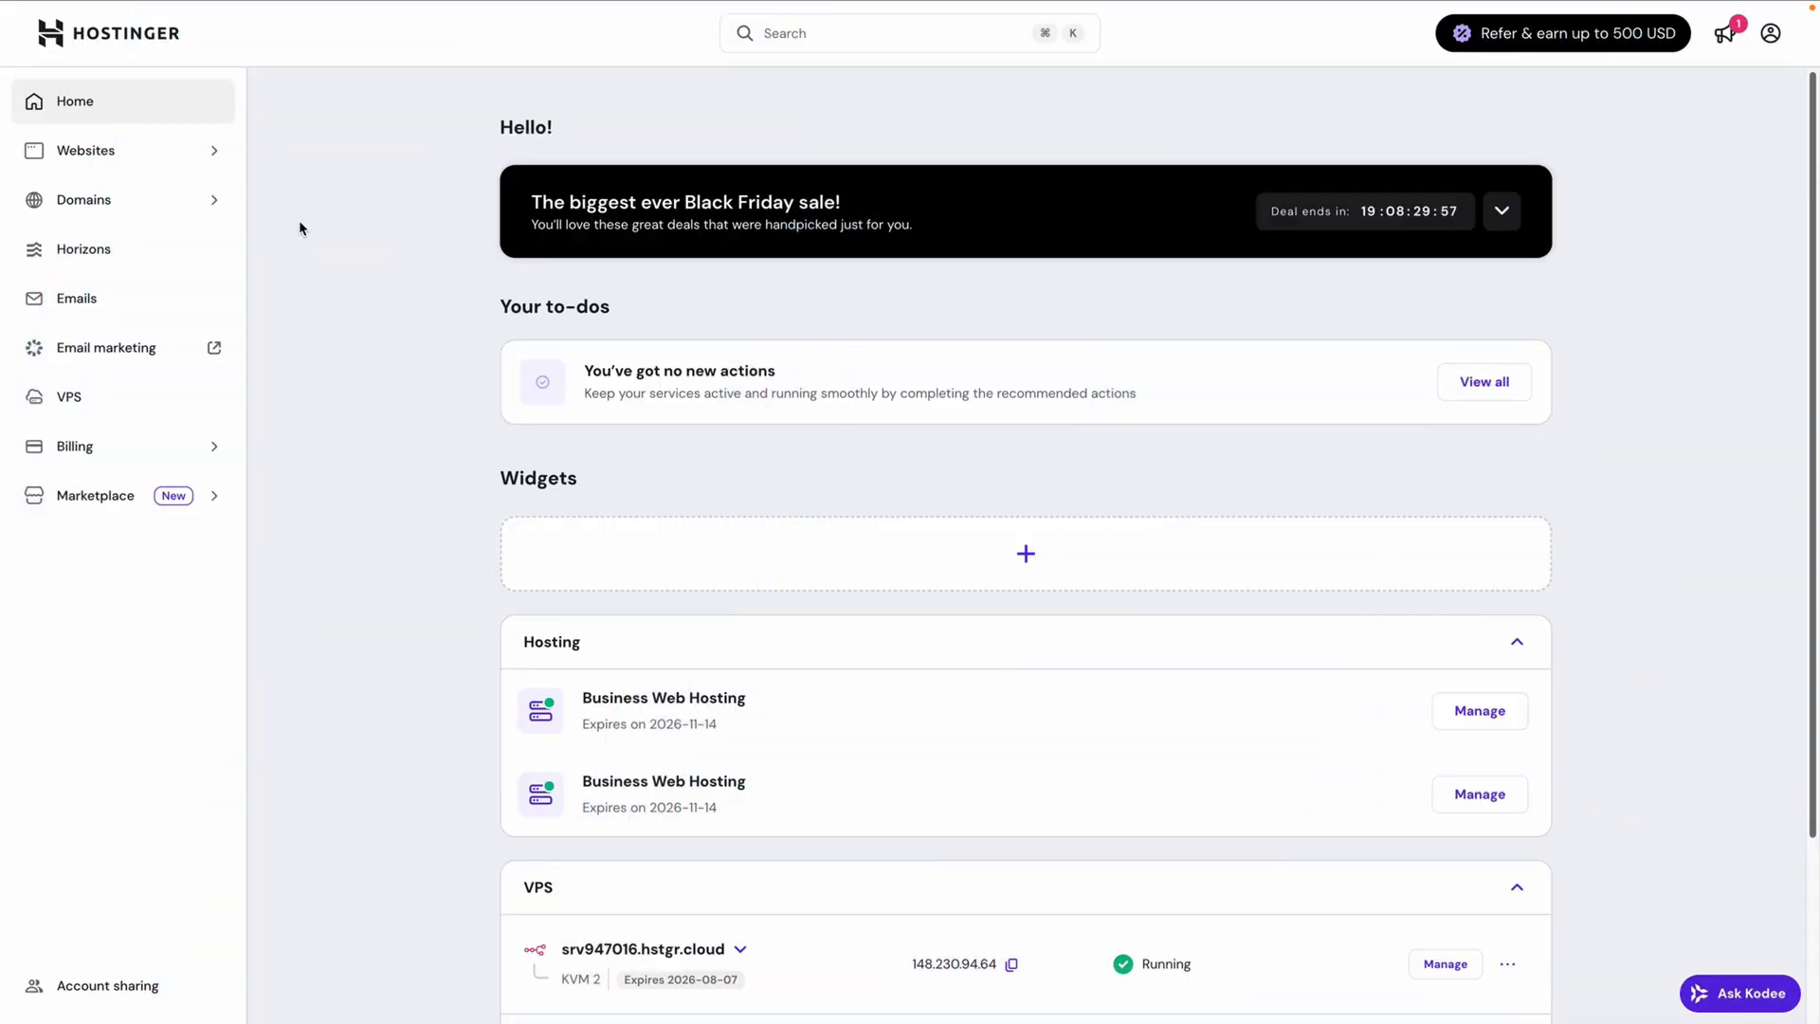
Step: Start setting up the third Business Web Hosting plan as a site for your own business
left_click(158, 165)
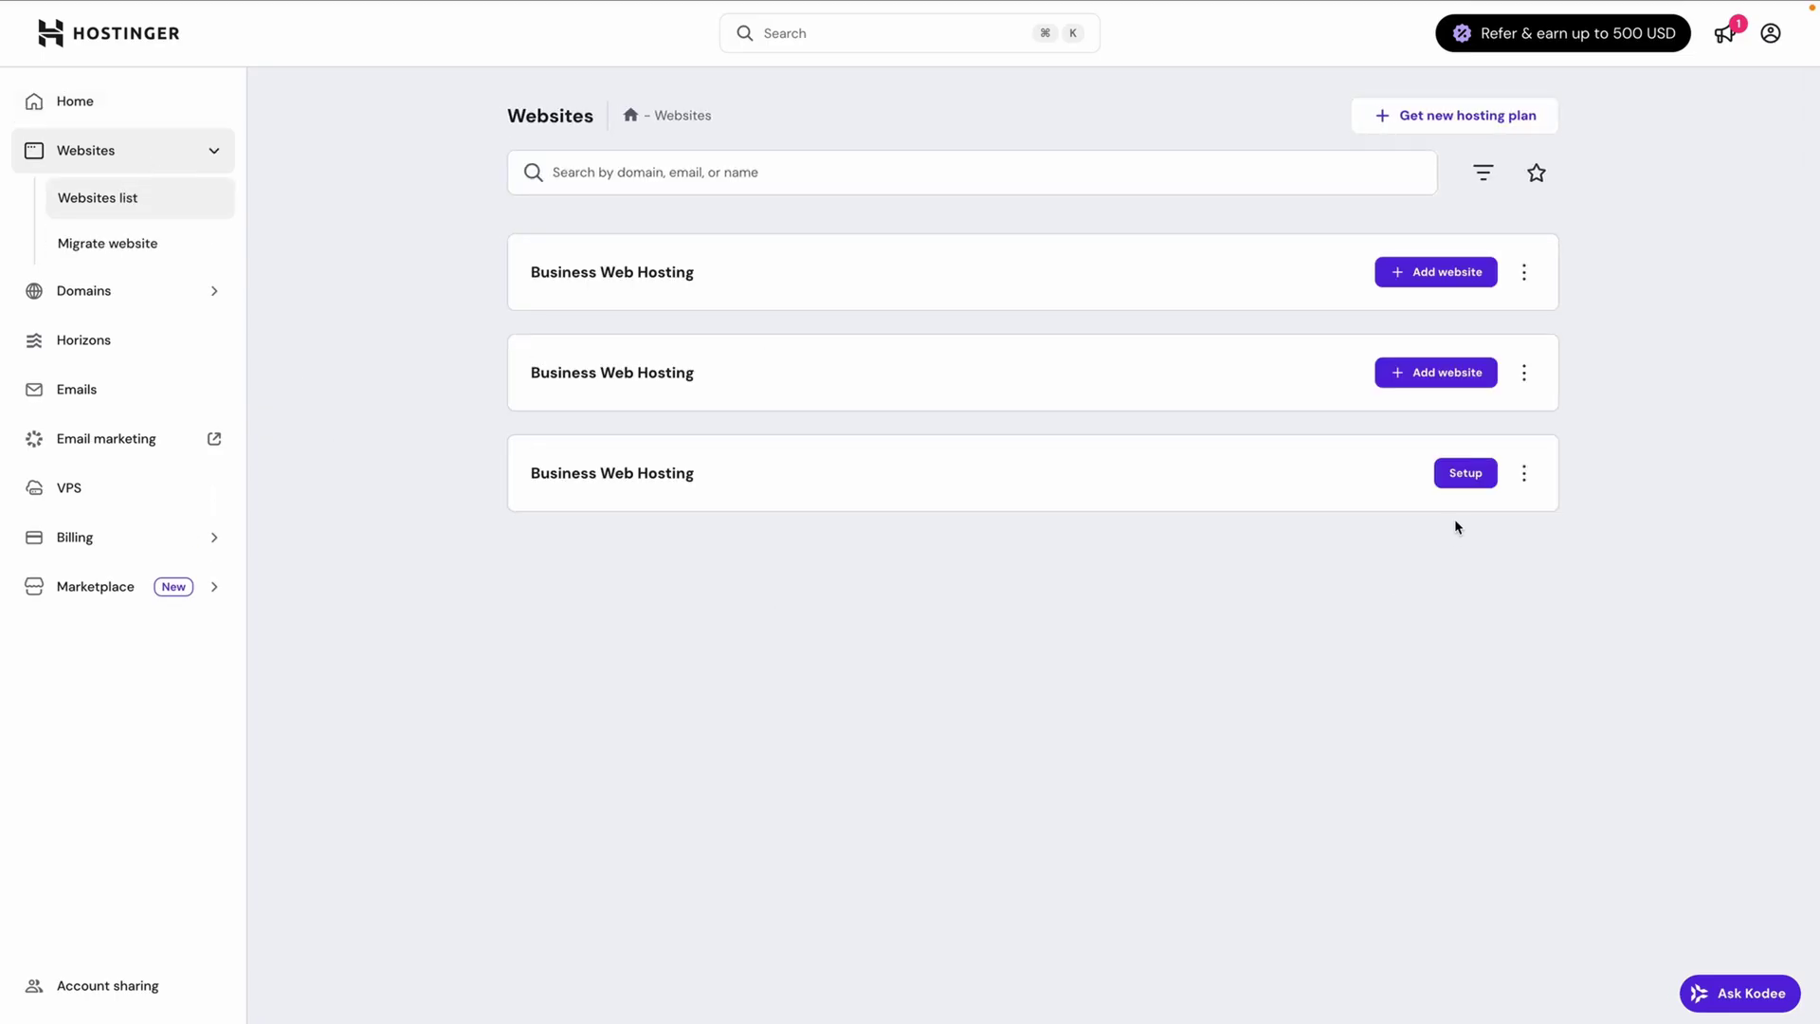
left_click(1465, 473)
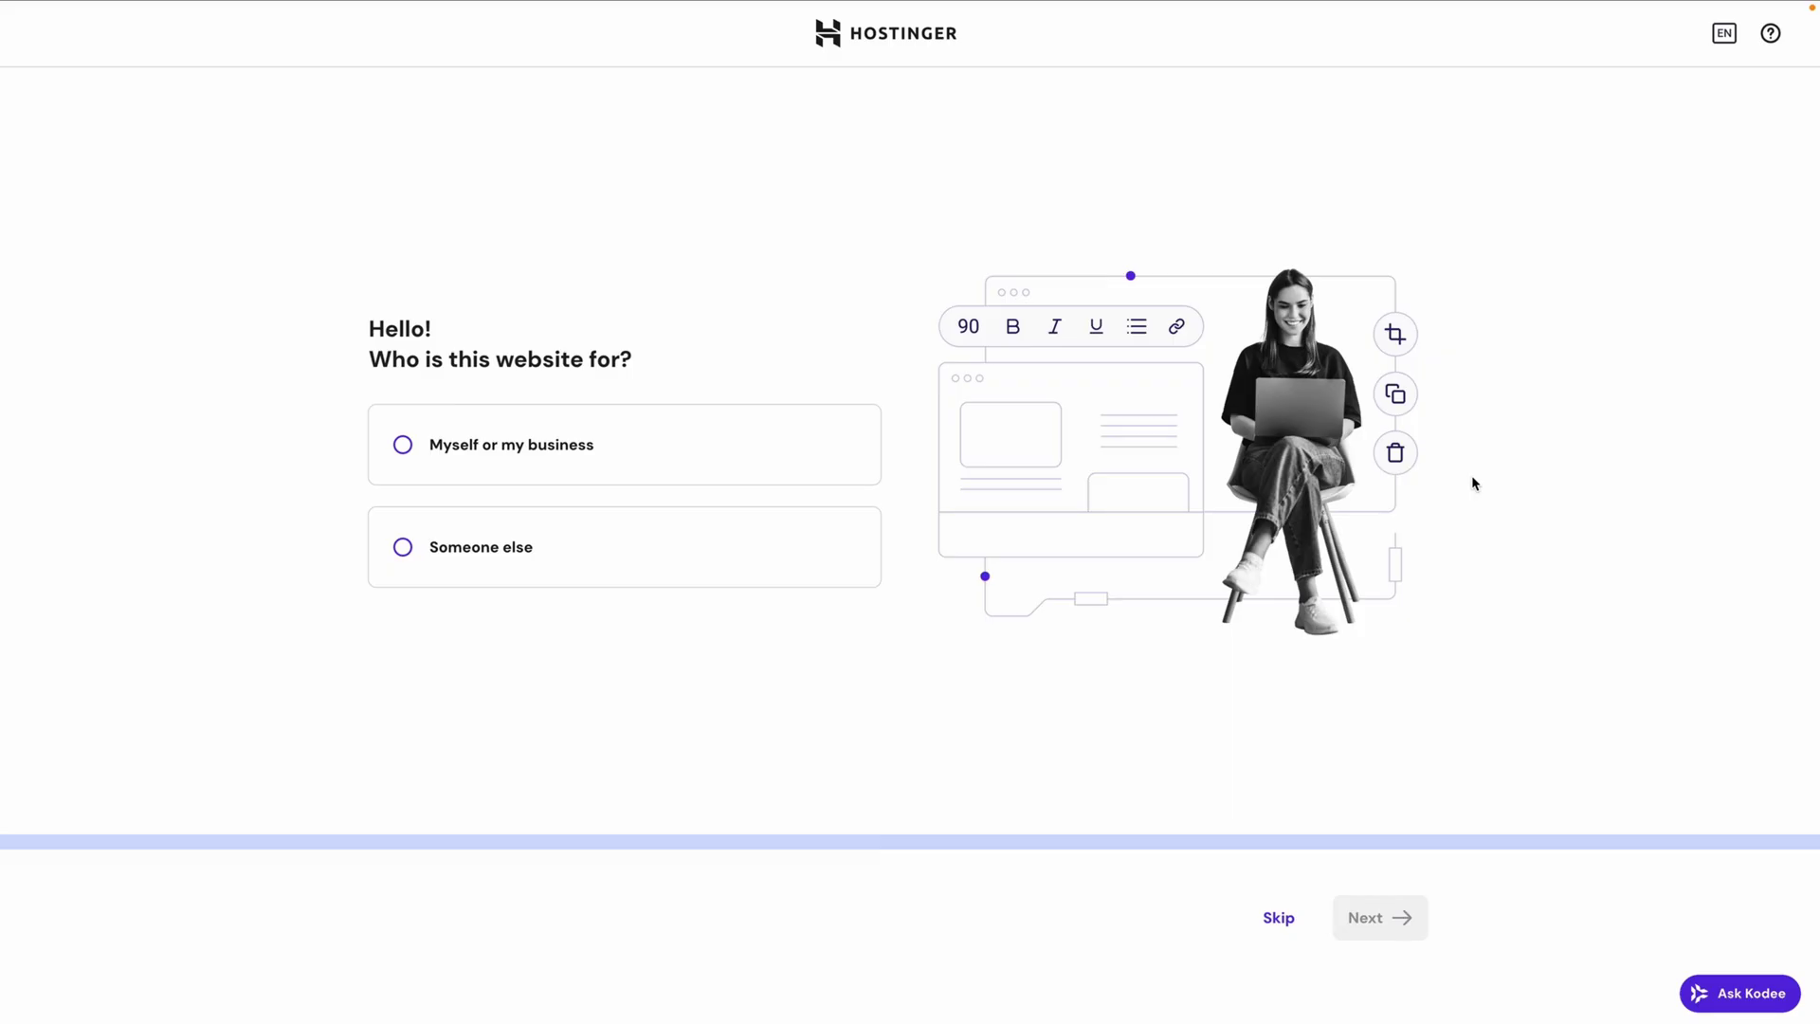
left_click(444, 450)
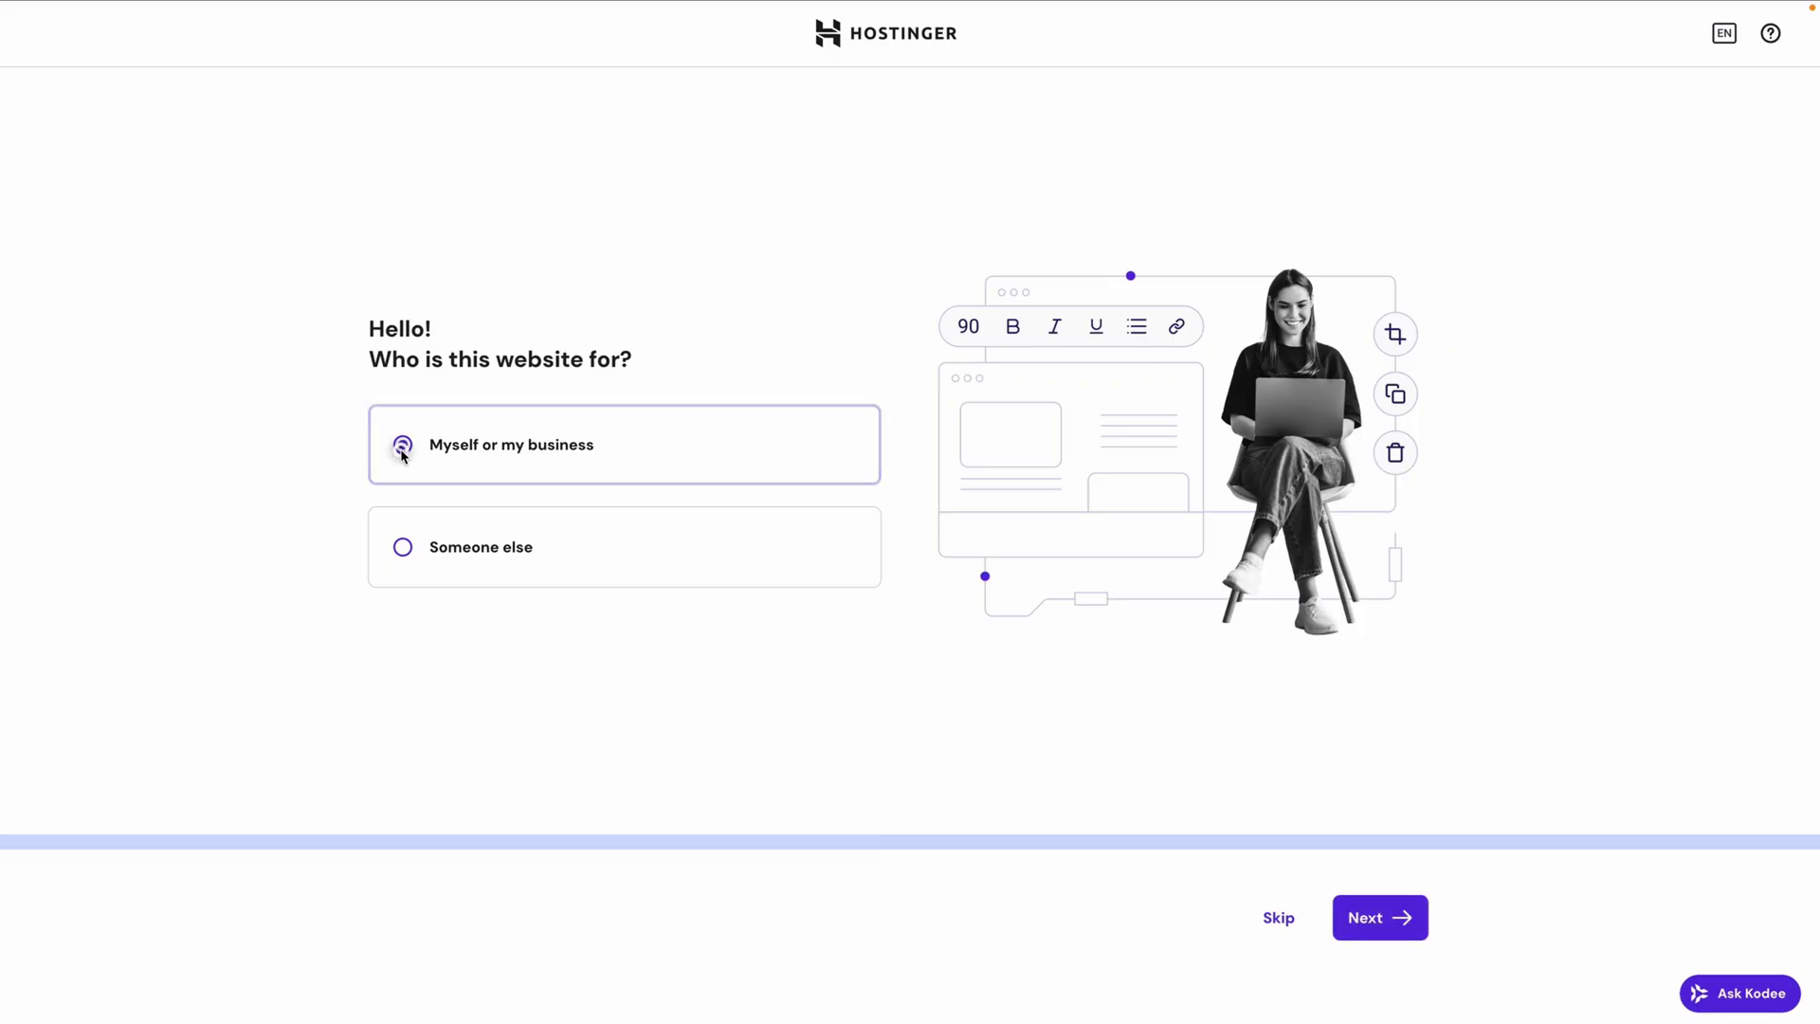
left_click(1374, 936)
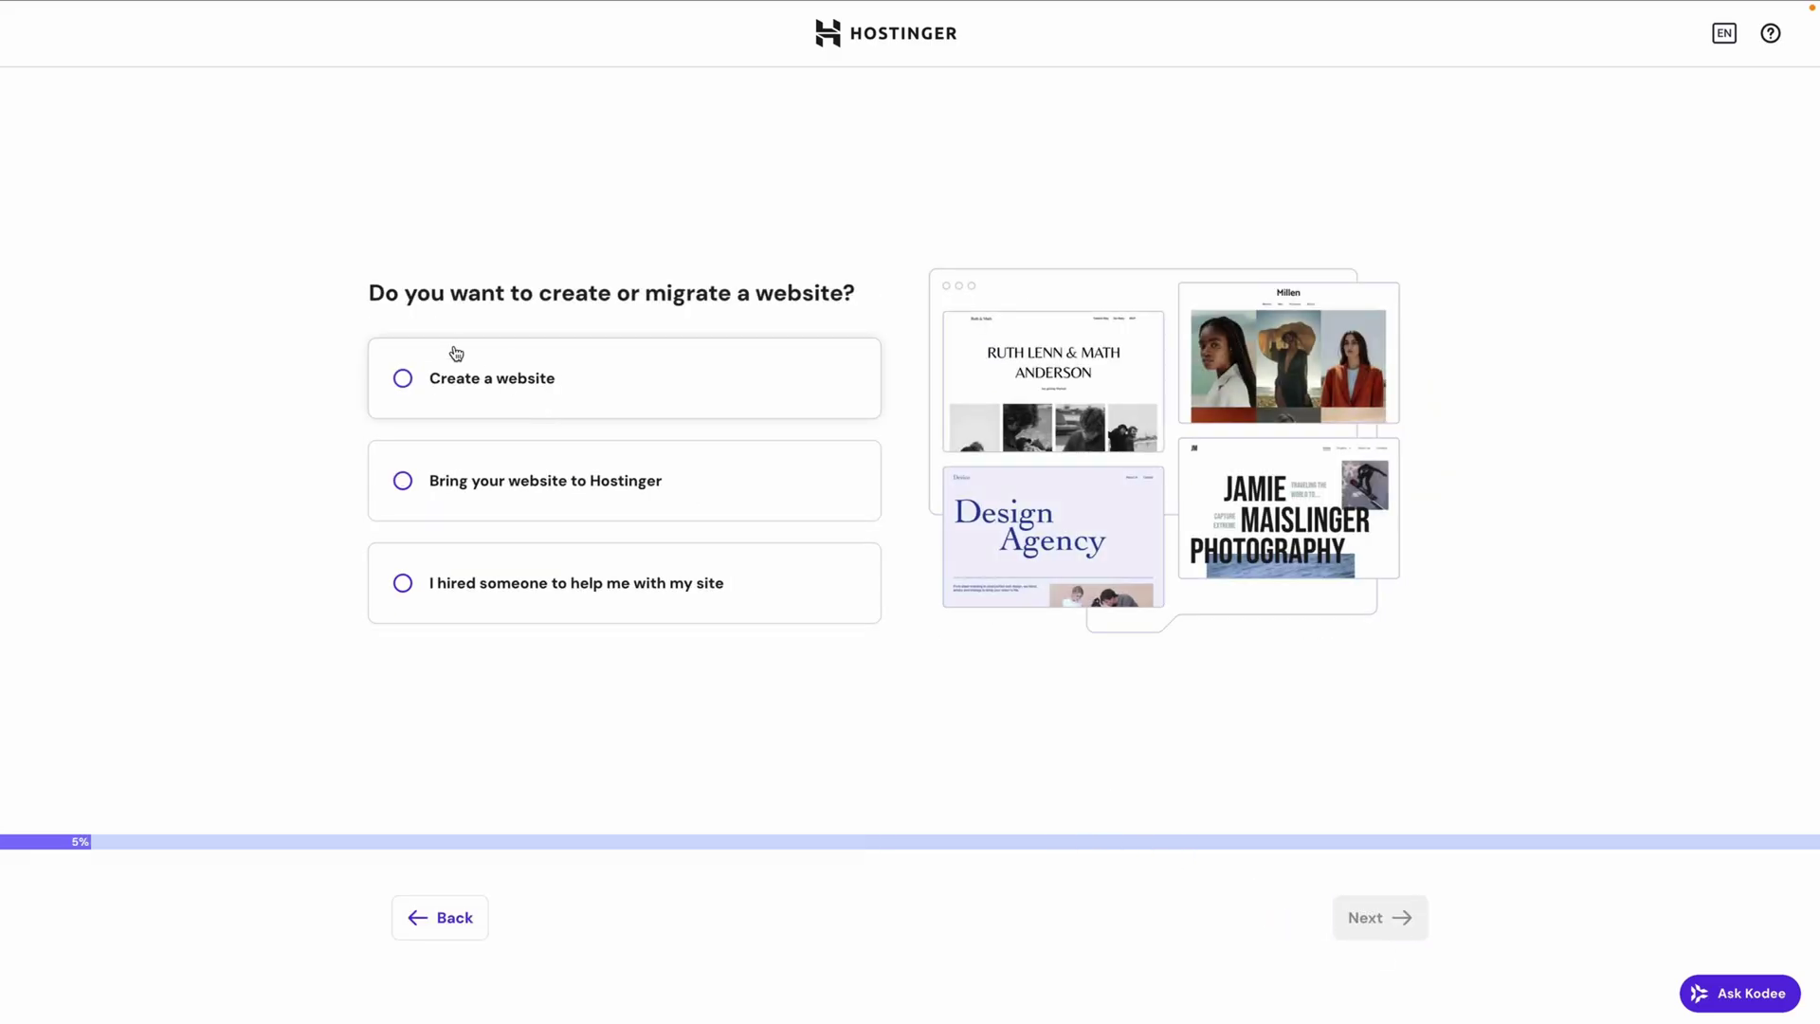
Step: Choose to create a brand new website built with Hostinger Website Builder
left_click(446, 371)
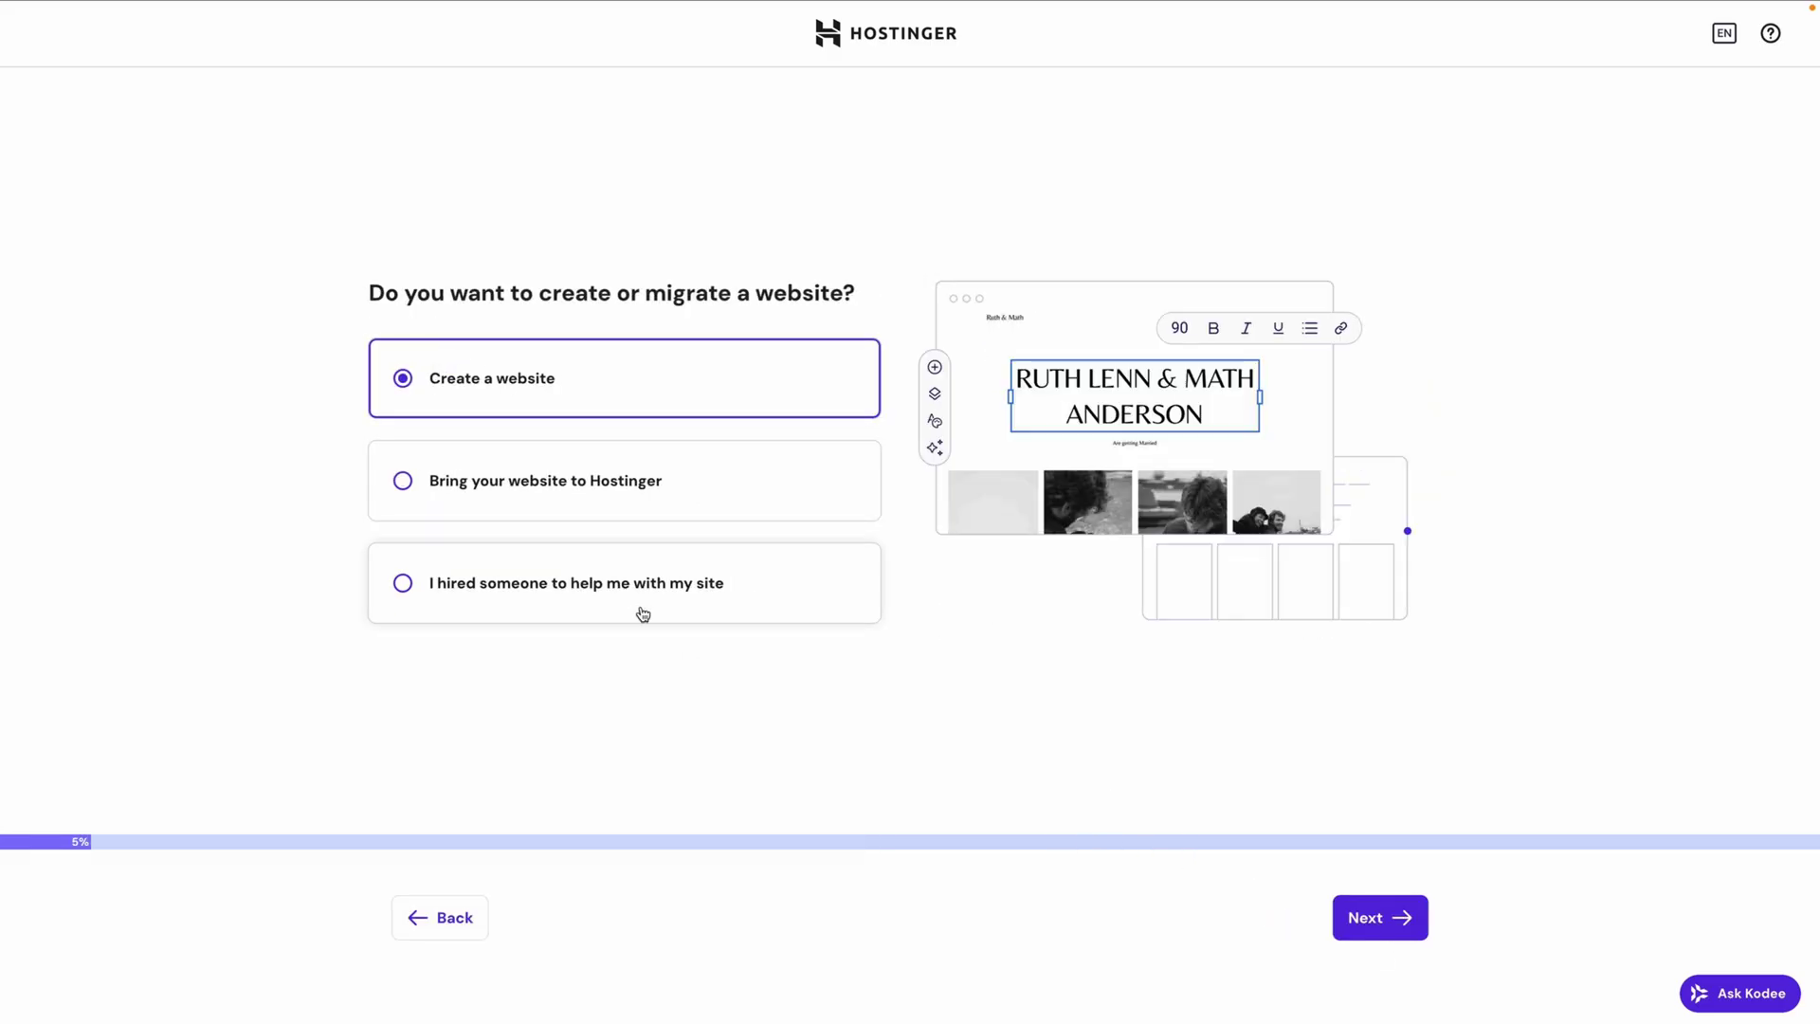
left_click(1378, 916)
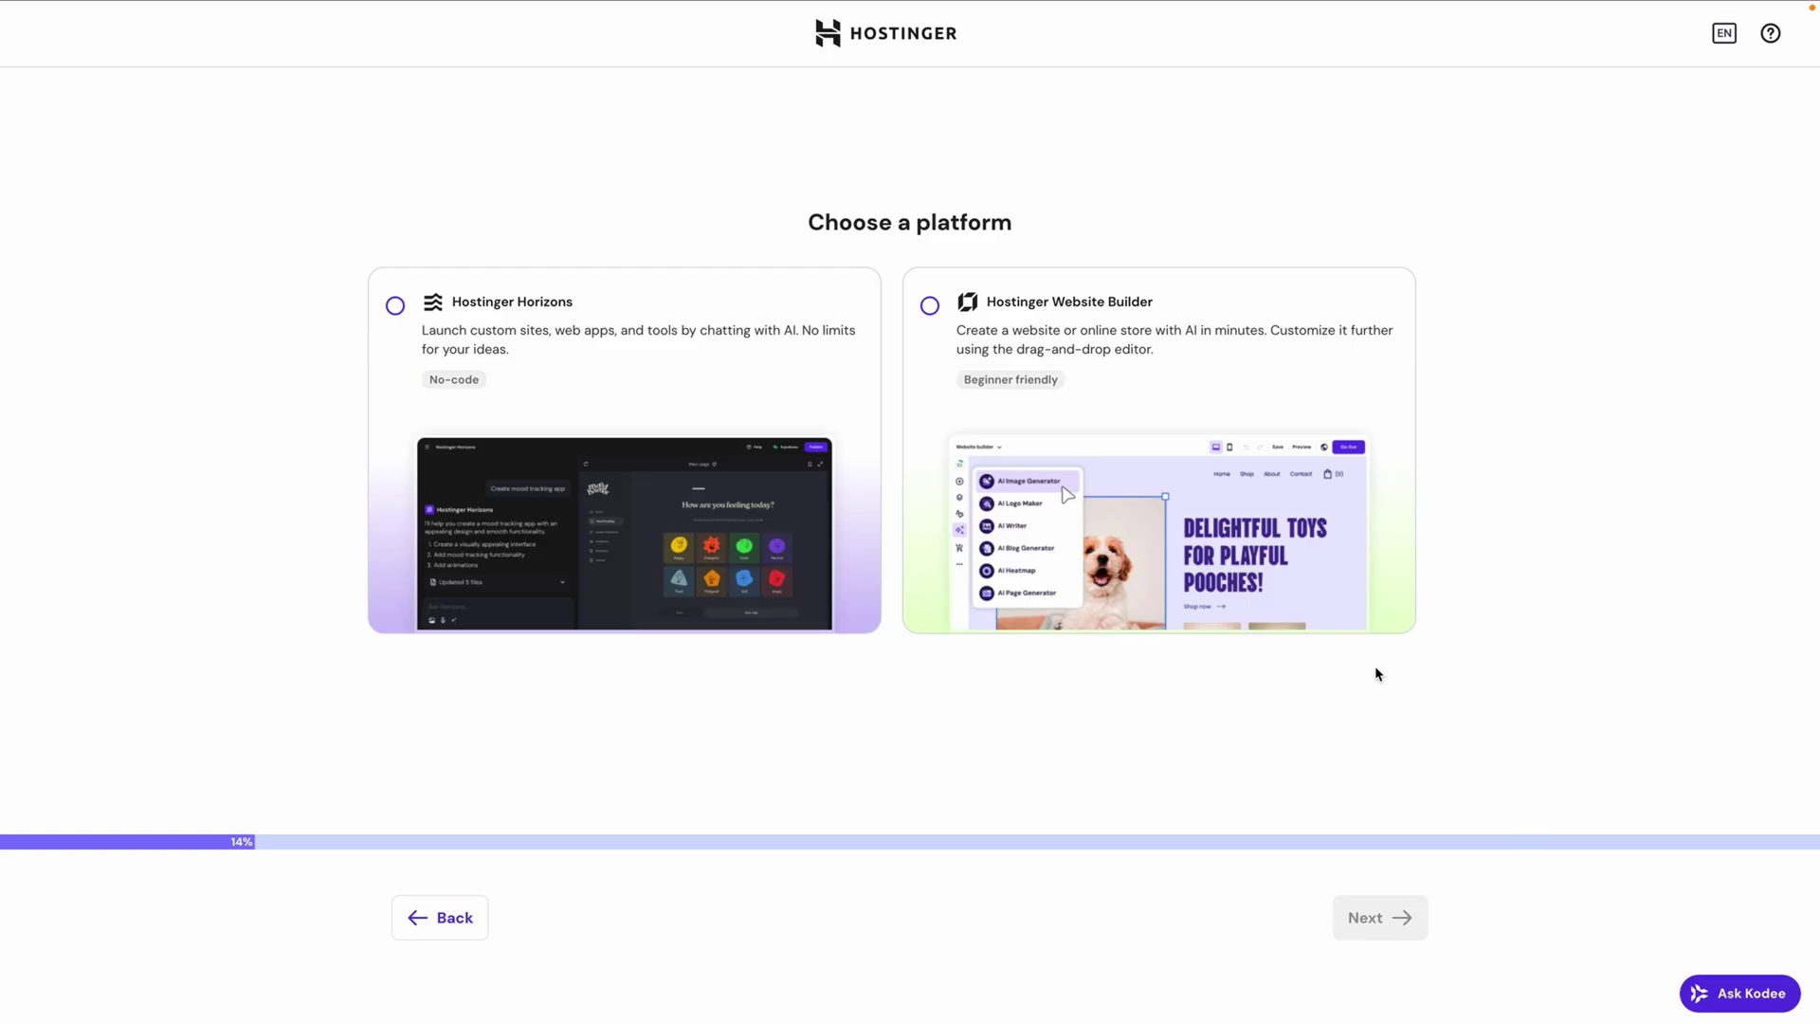
left_click(950, 305)
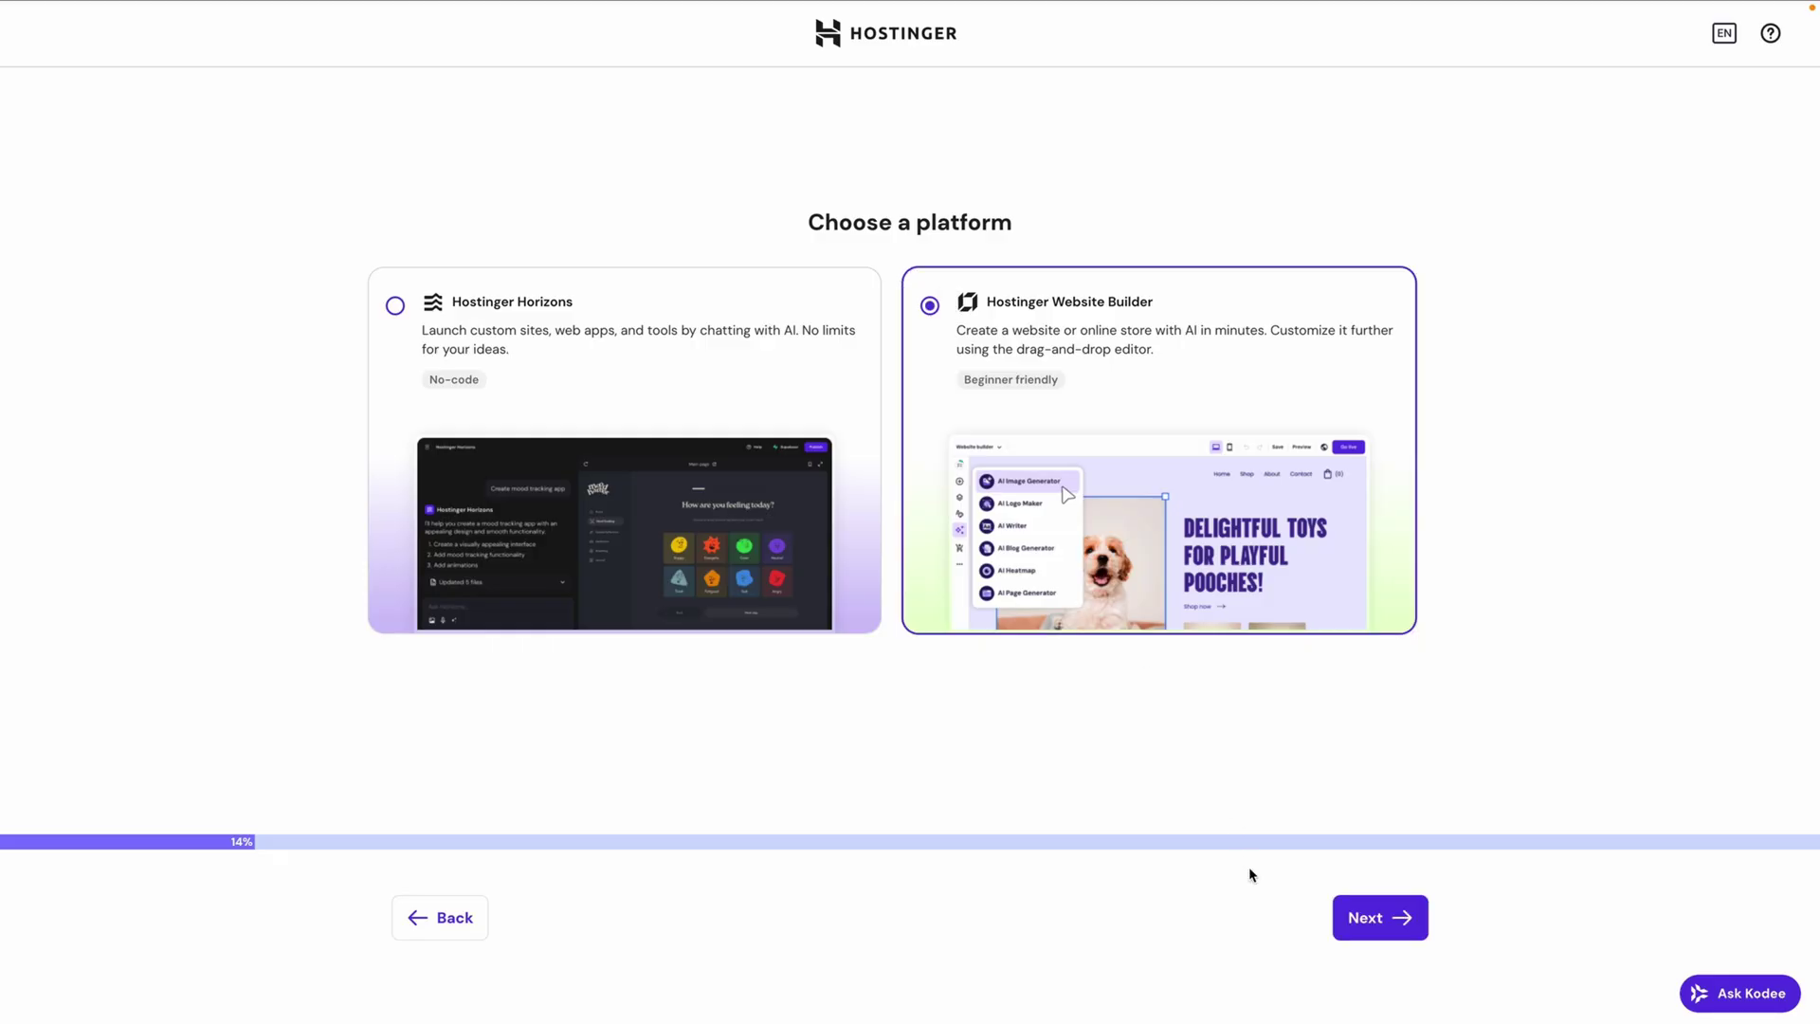
left_click(1391, 933)
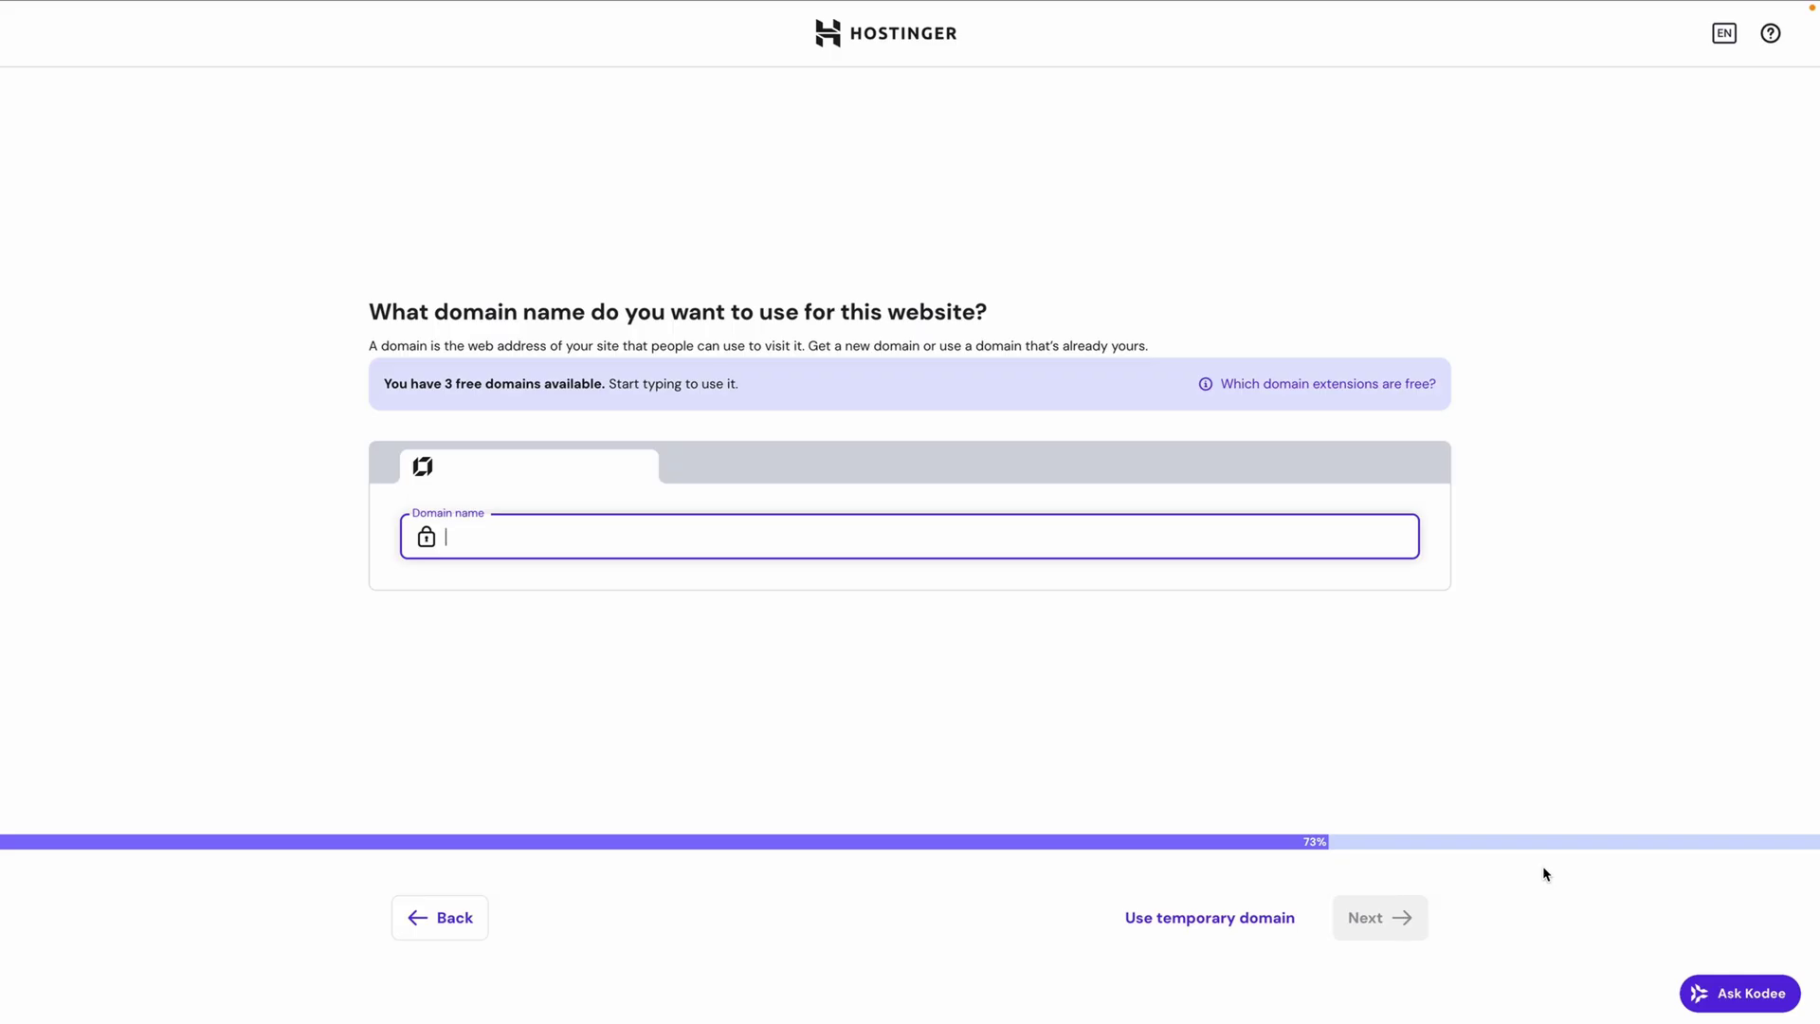
Step: Proceed with a temporary domain and browse the pre-made website templates
left_click(1225, 924)
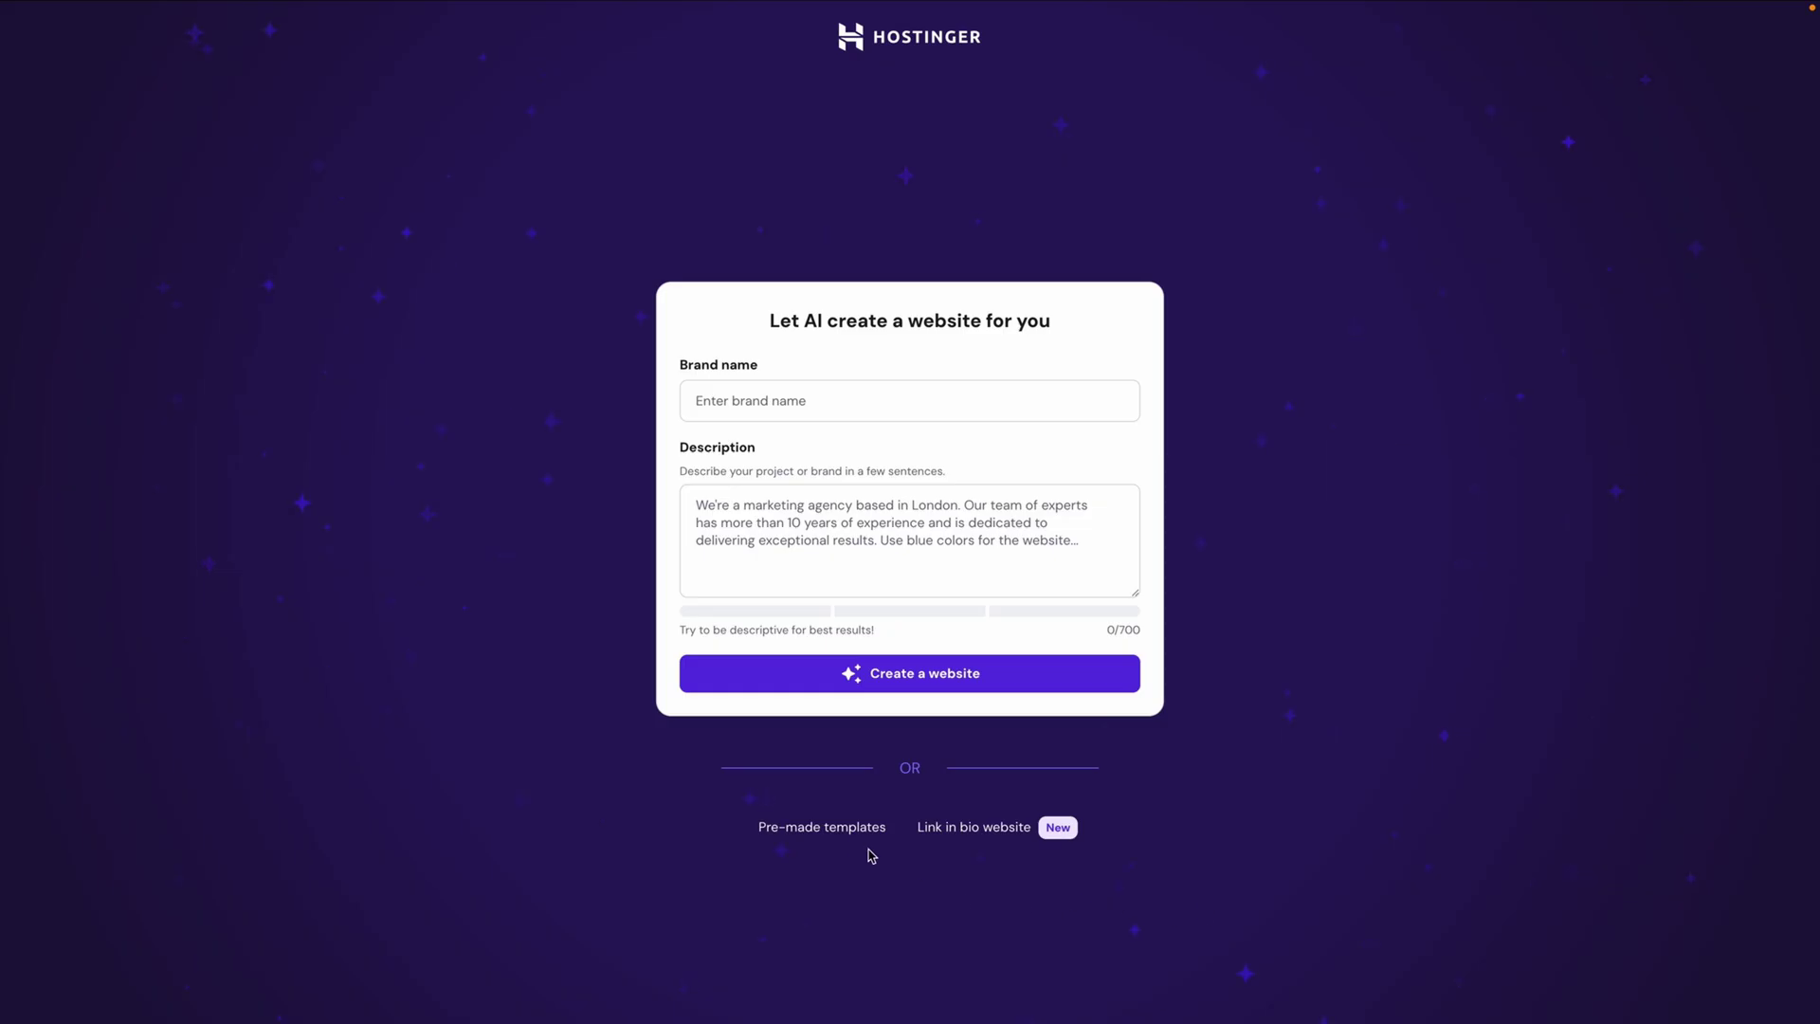
left_click(843, 829)
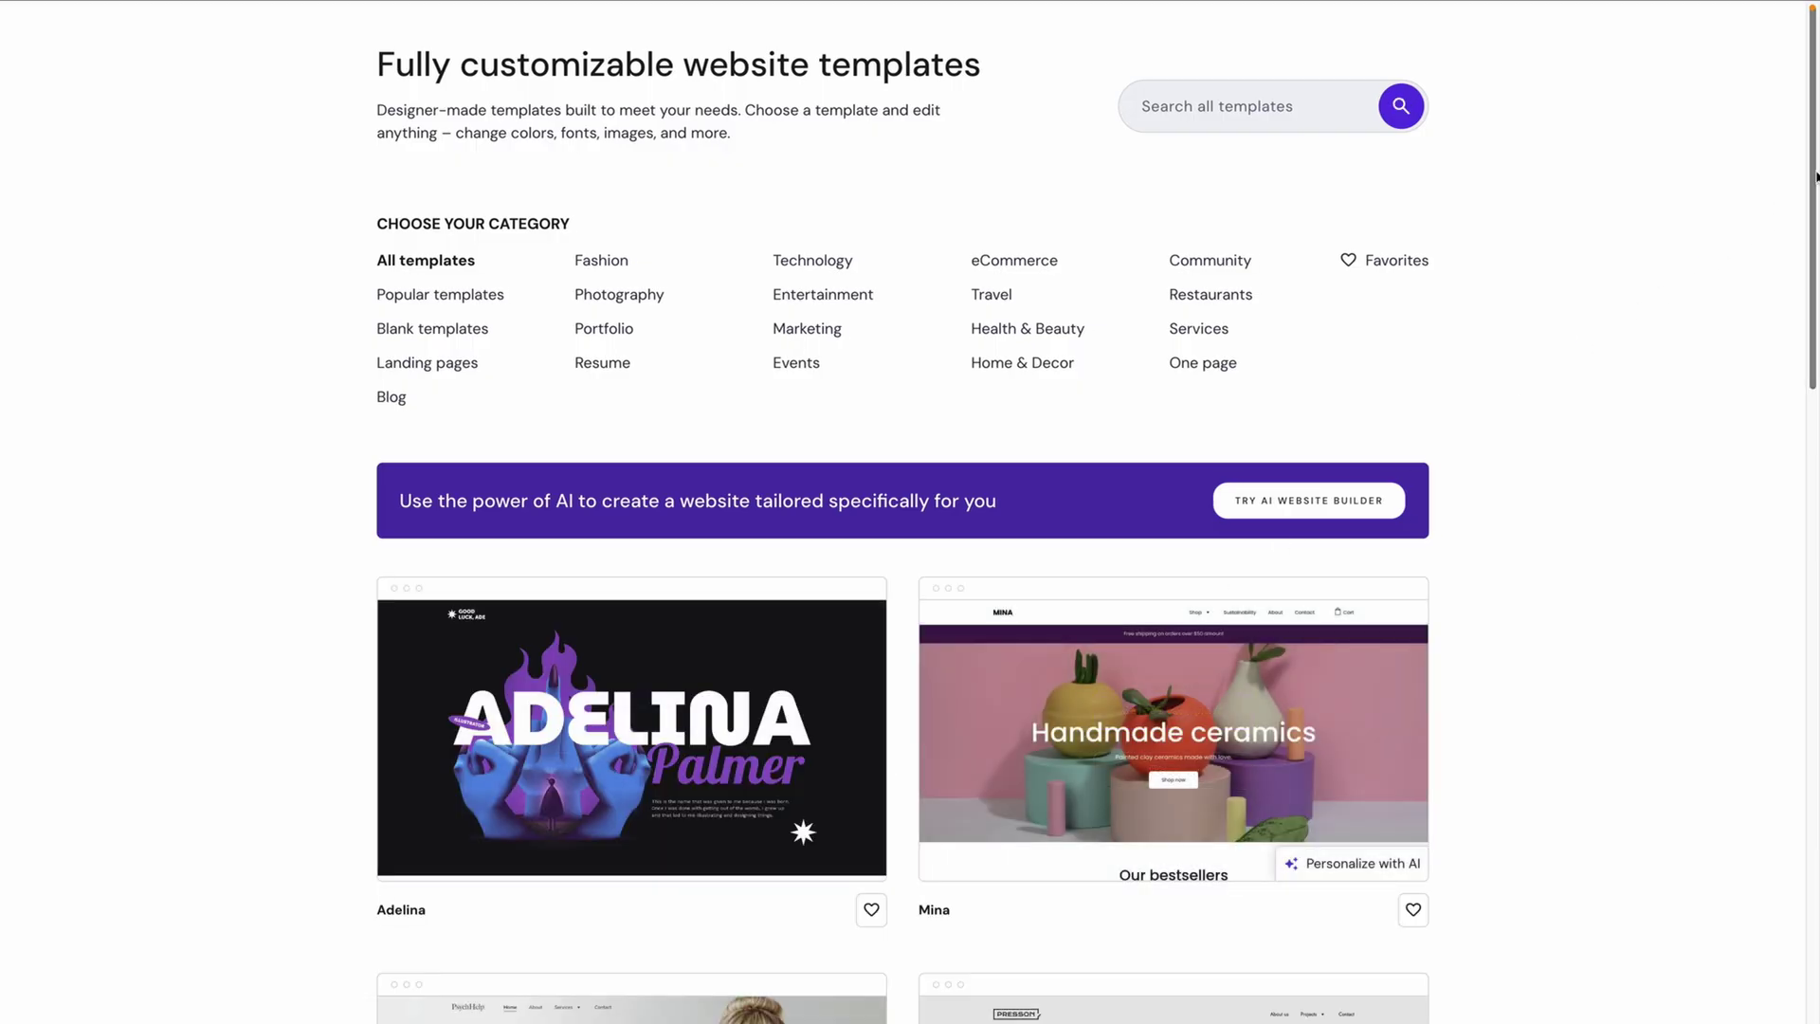
Step: Filter templates to the Restaurants category and preview the Jai template
left_click_drag(1812, 177, 1815, 810)
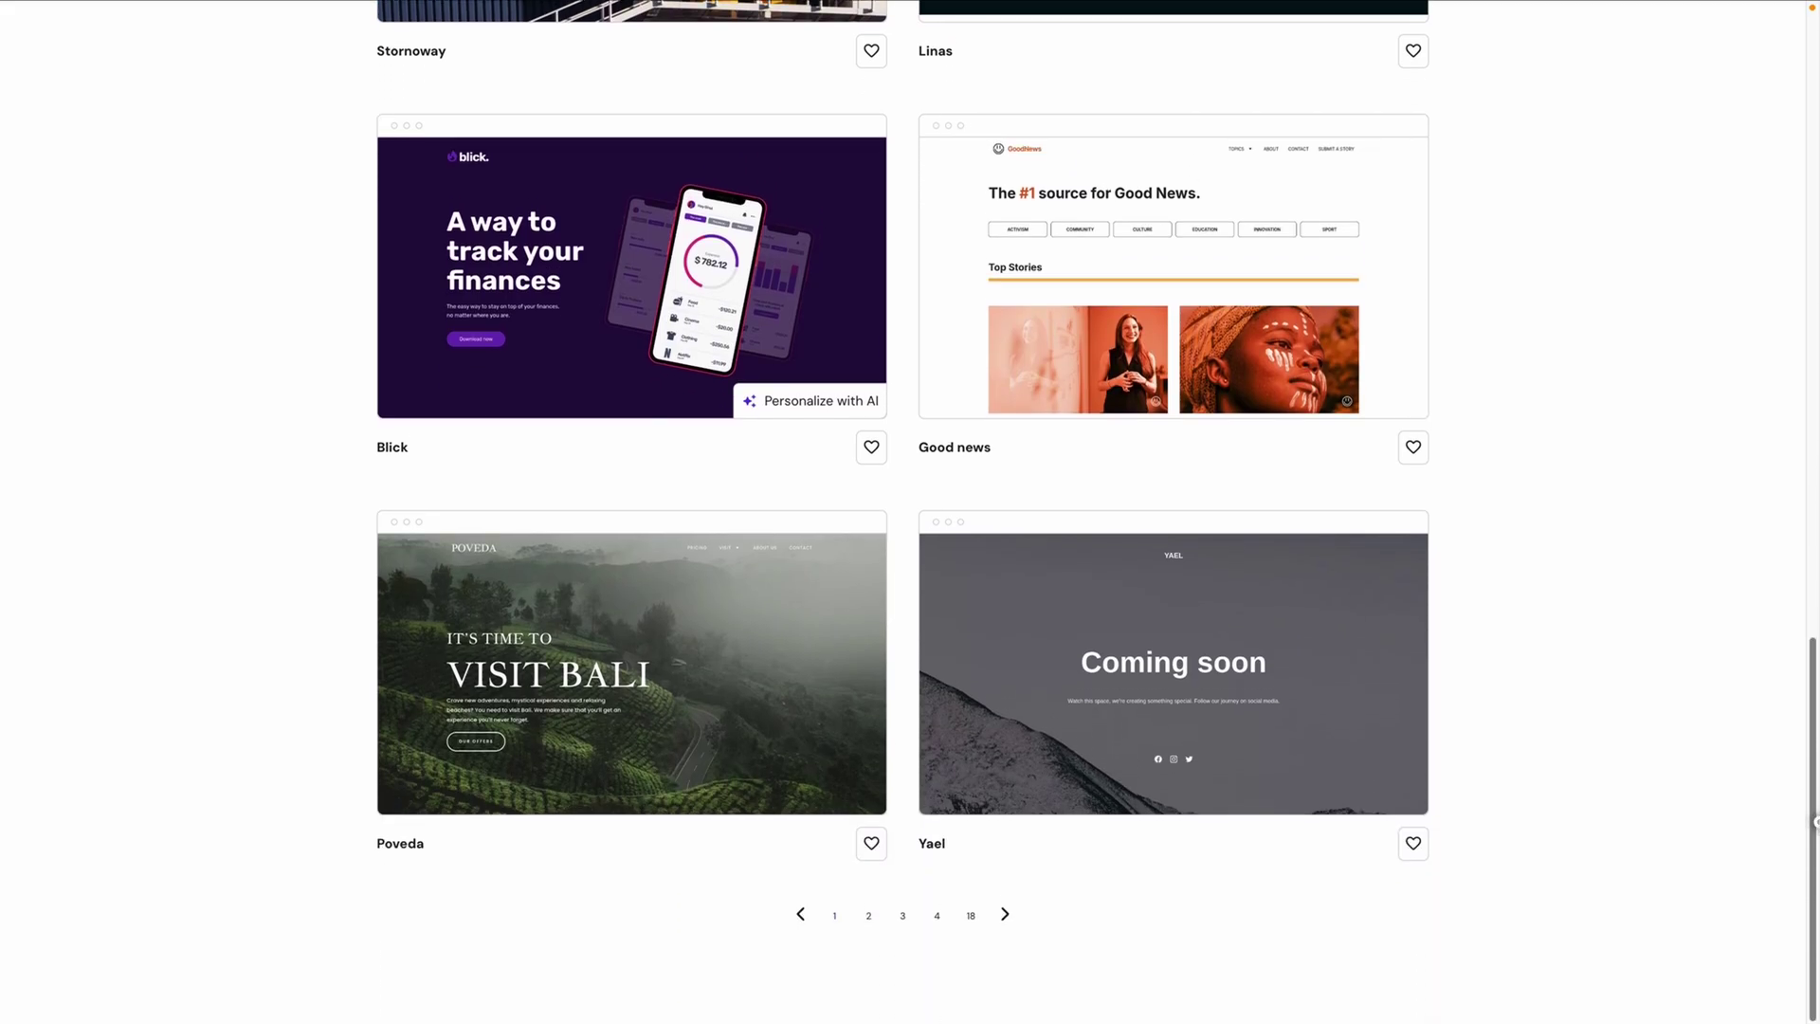
left_click_drag(1814, 851, 1808, 125)
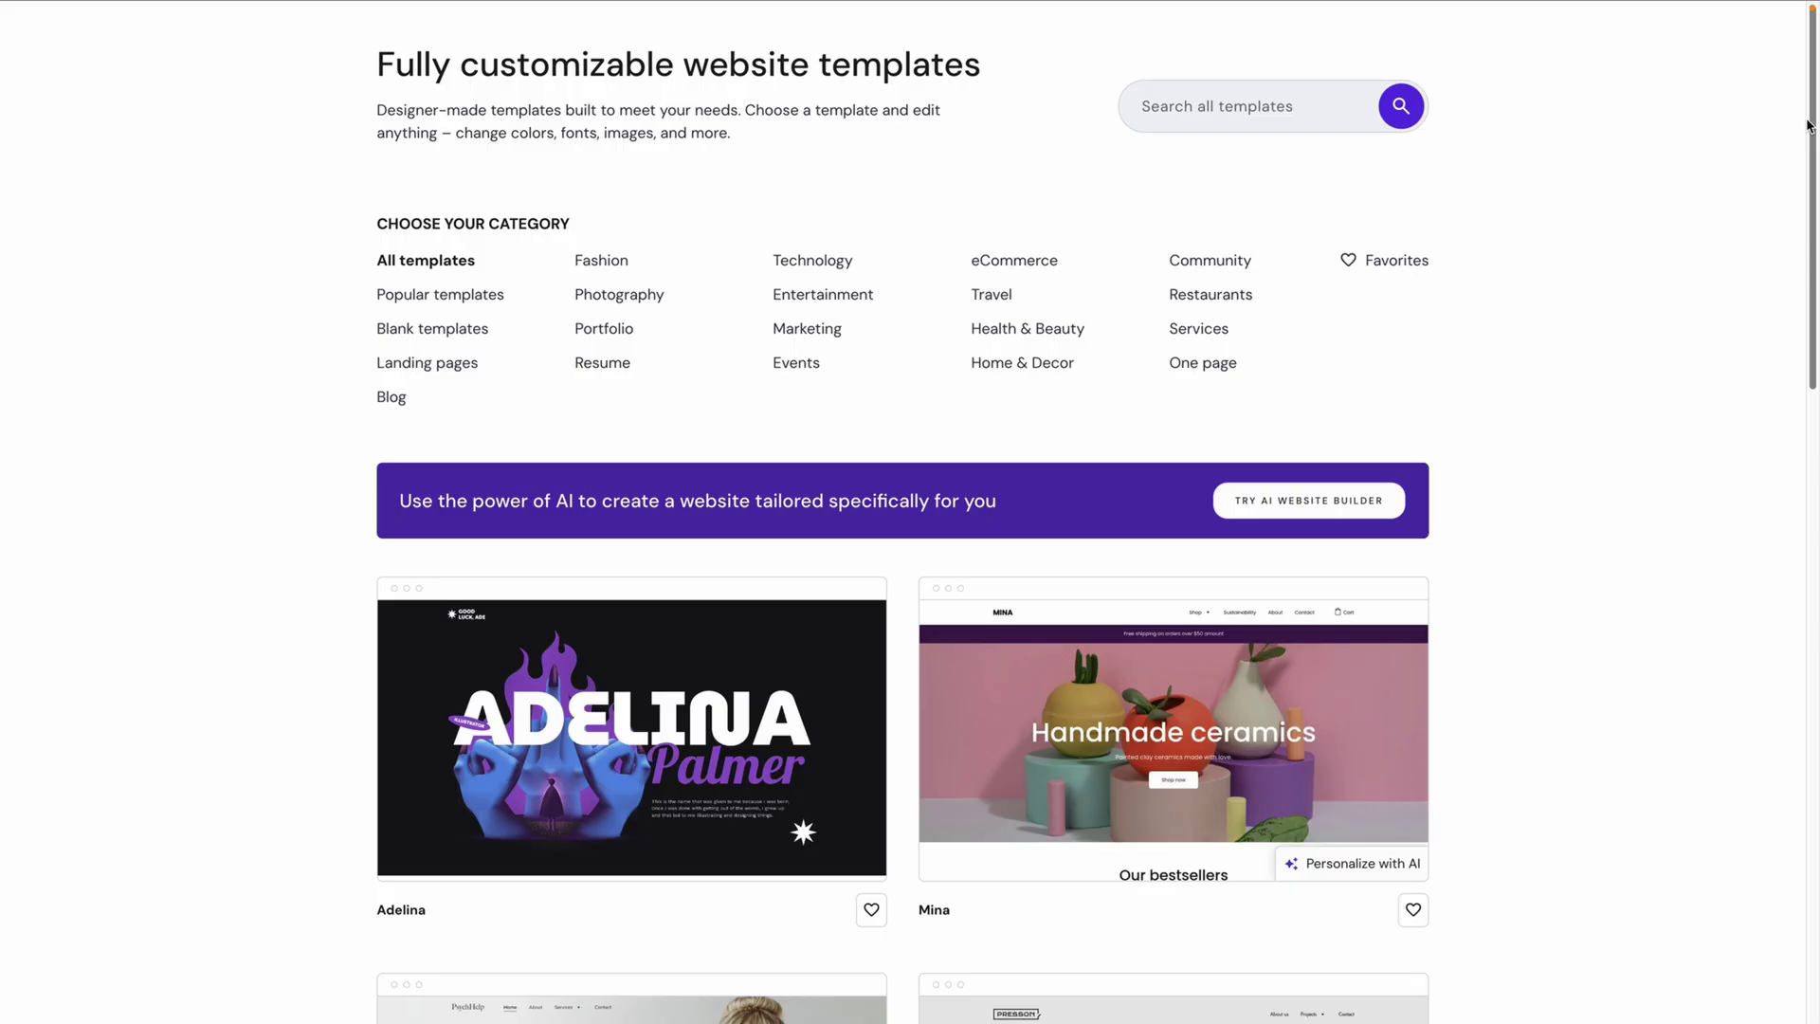
left_click(1194, 297)
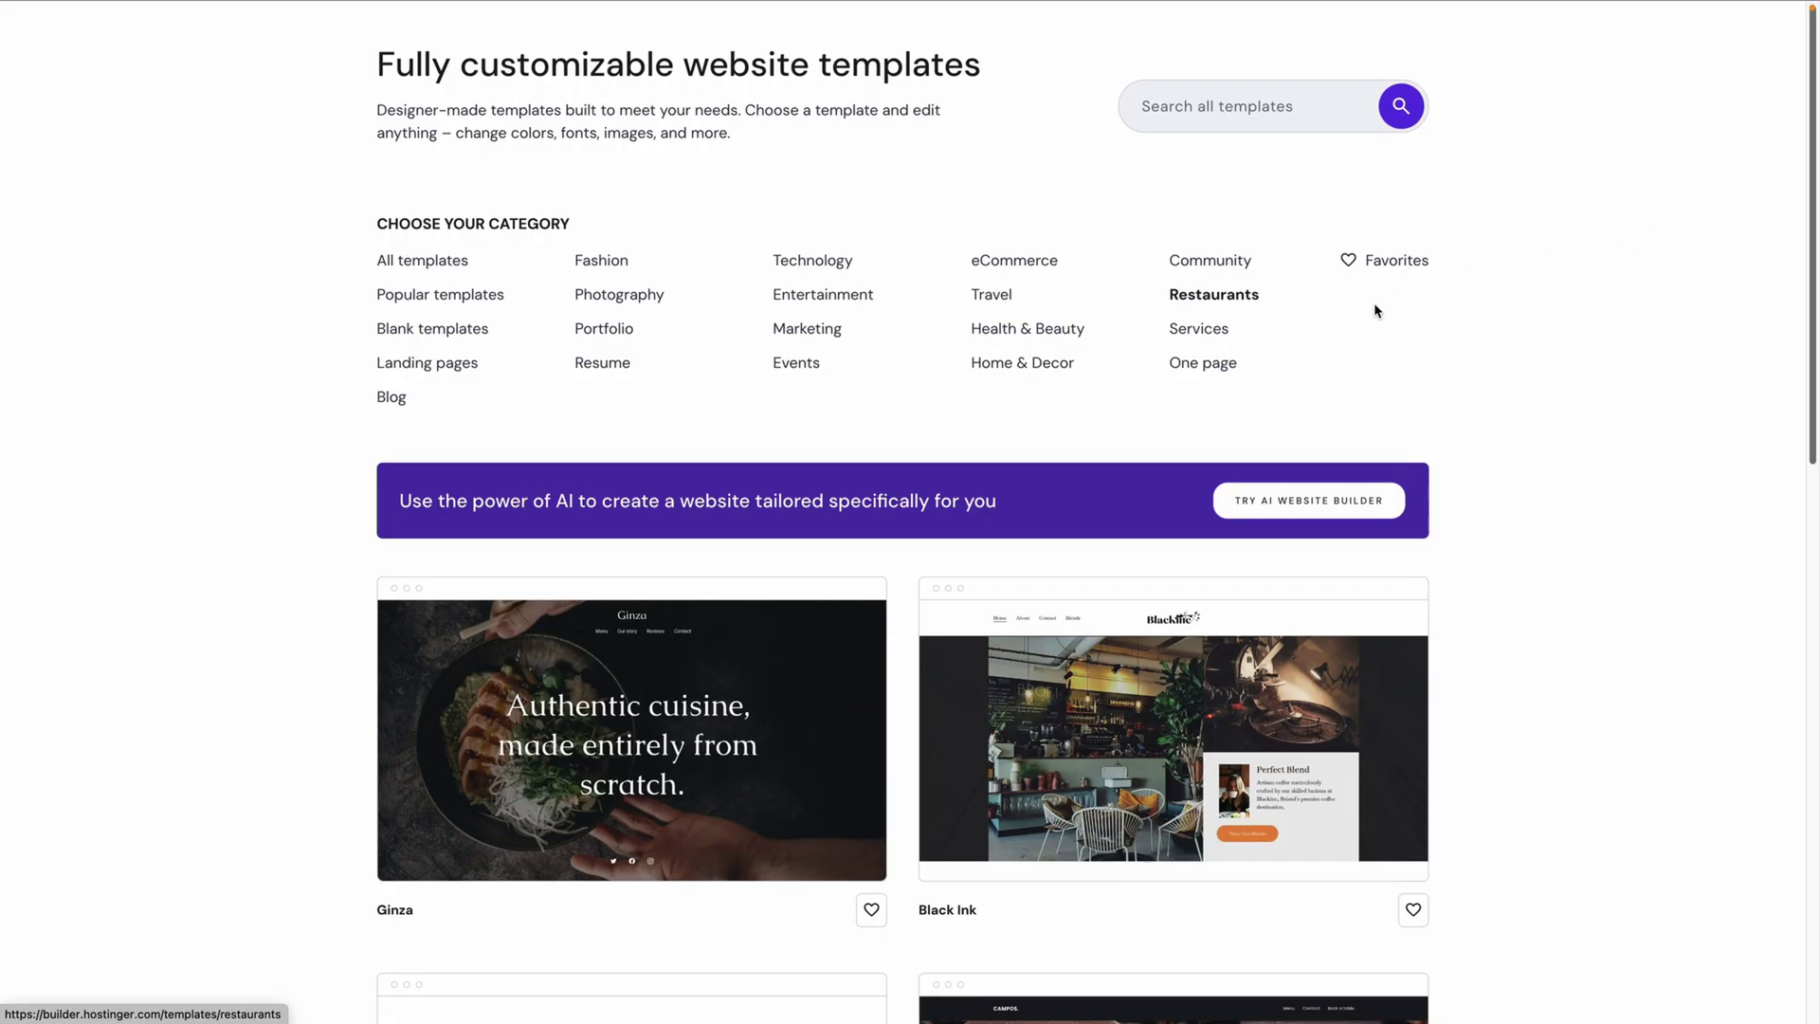
left_click_drag(1813, 128, 1814, 654)
mouse_move(694, 418)
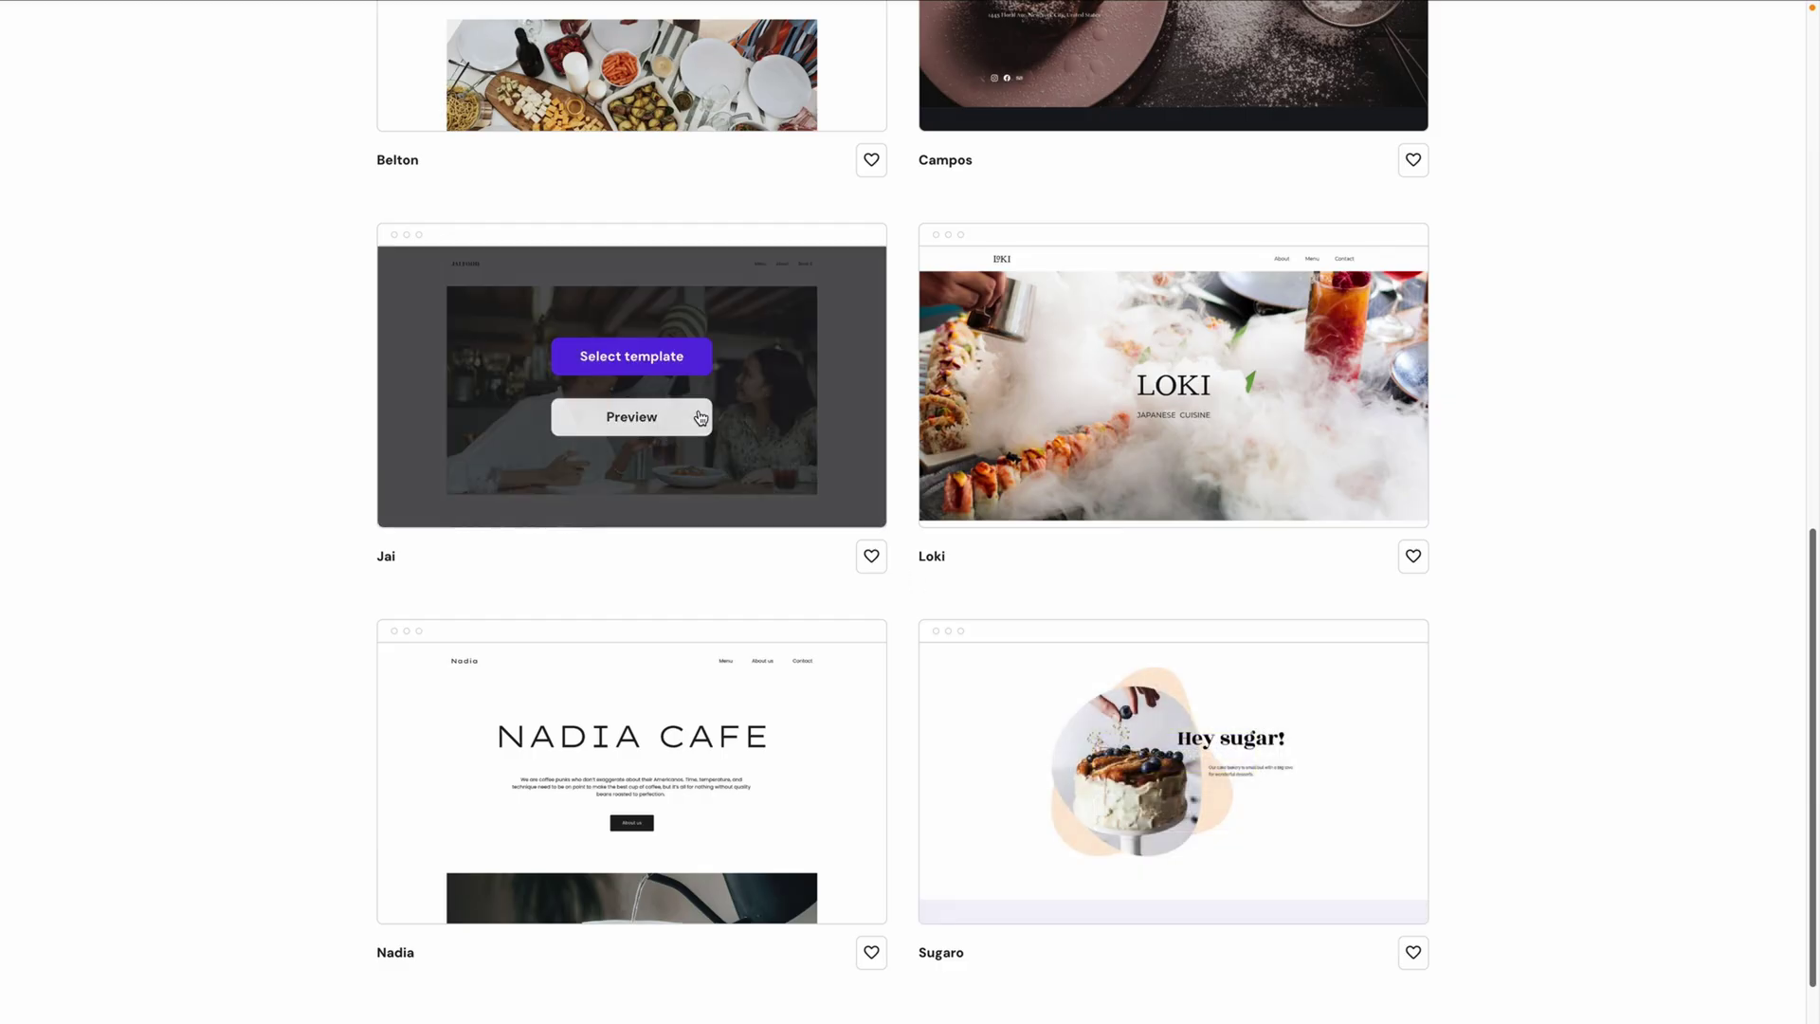
left_click(700, 418)
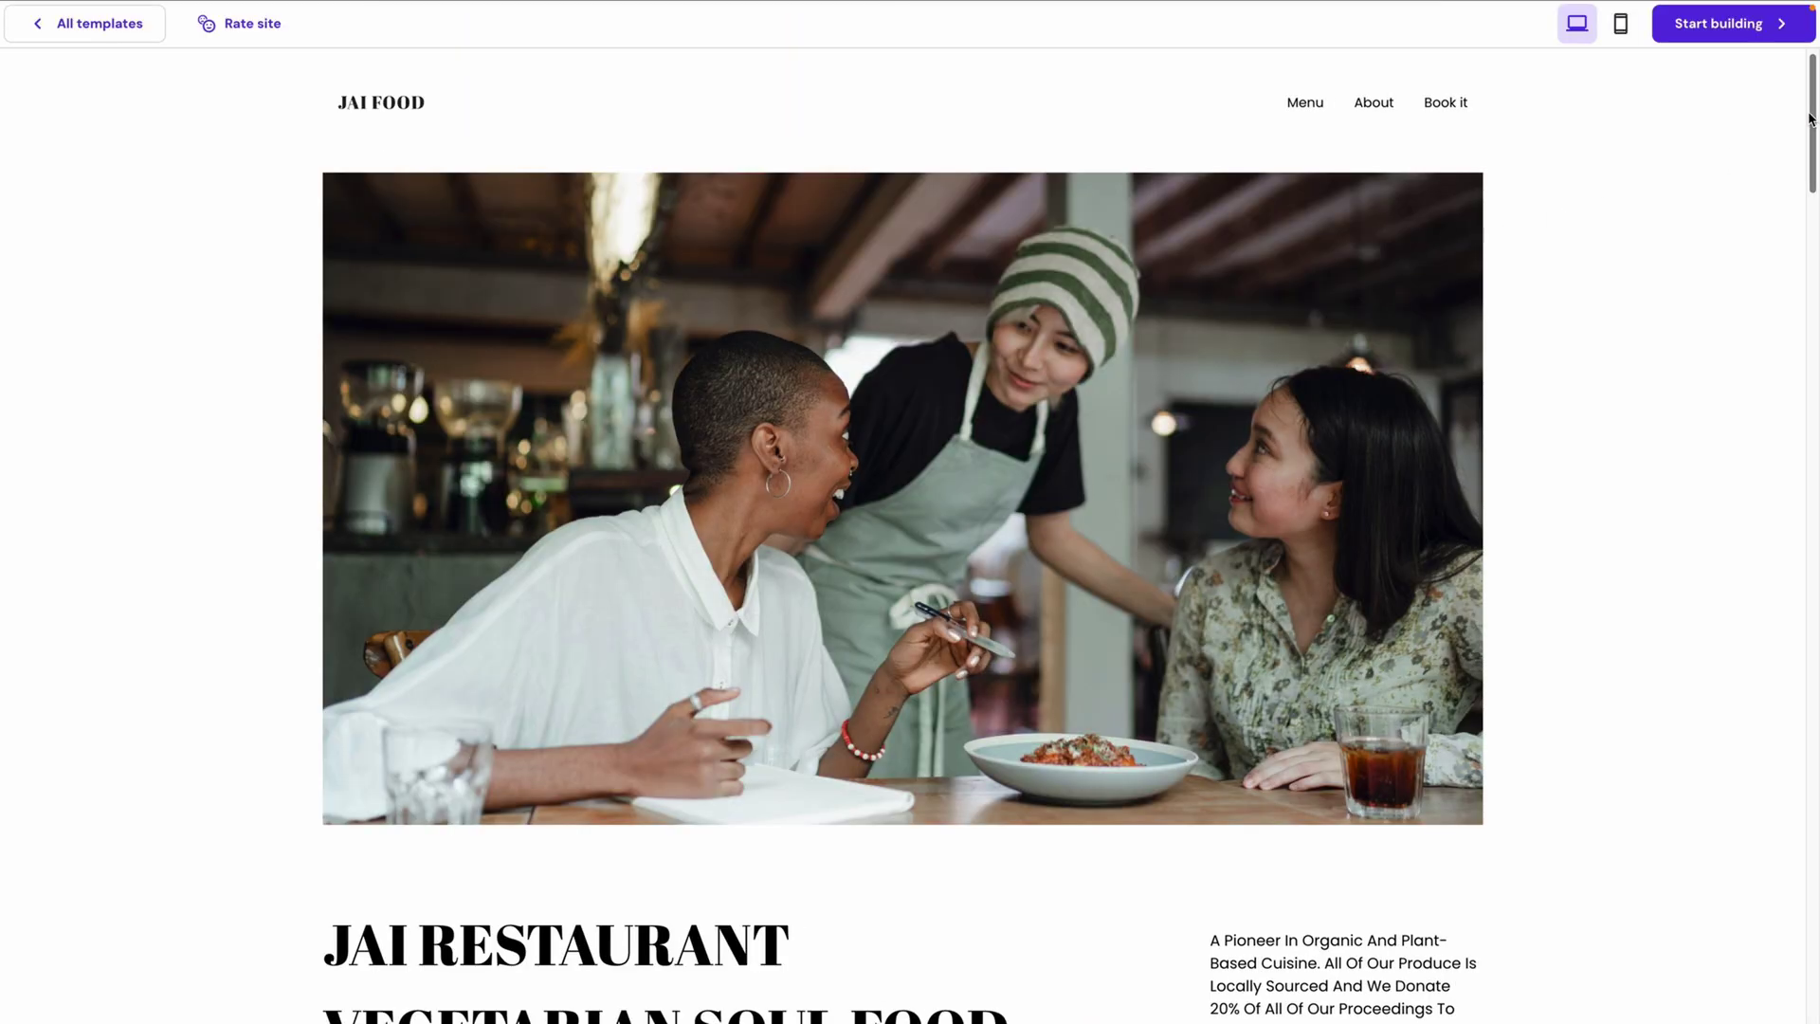
left_click_drag(1810, 118, 1814, 63)
left_click(1622, 26)
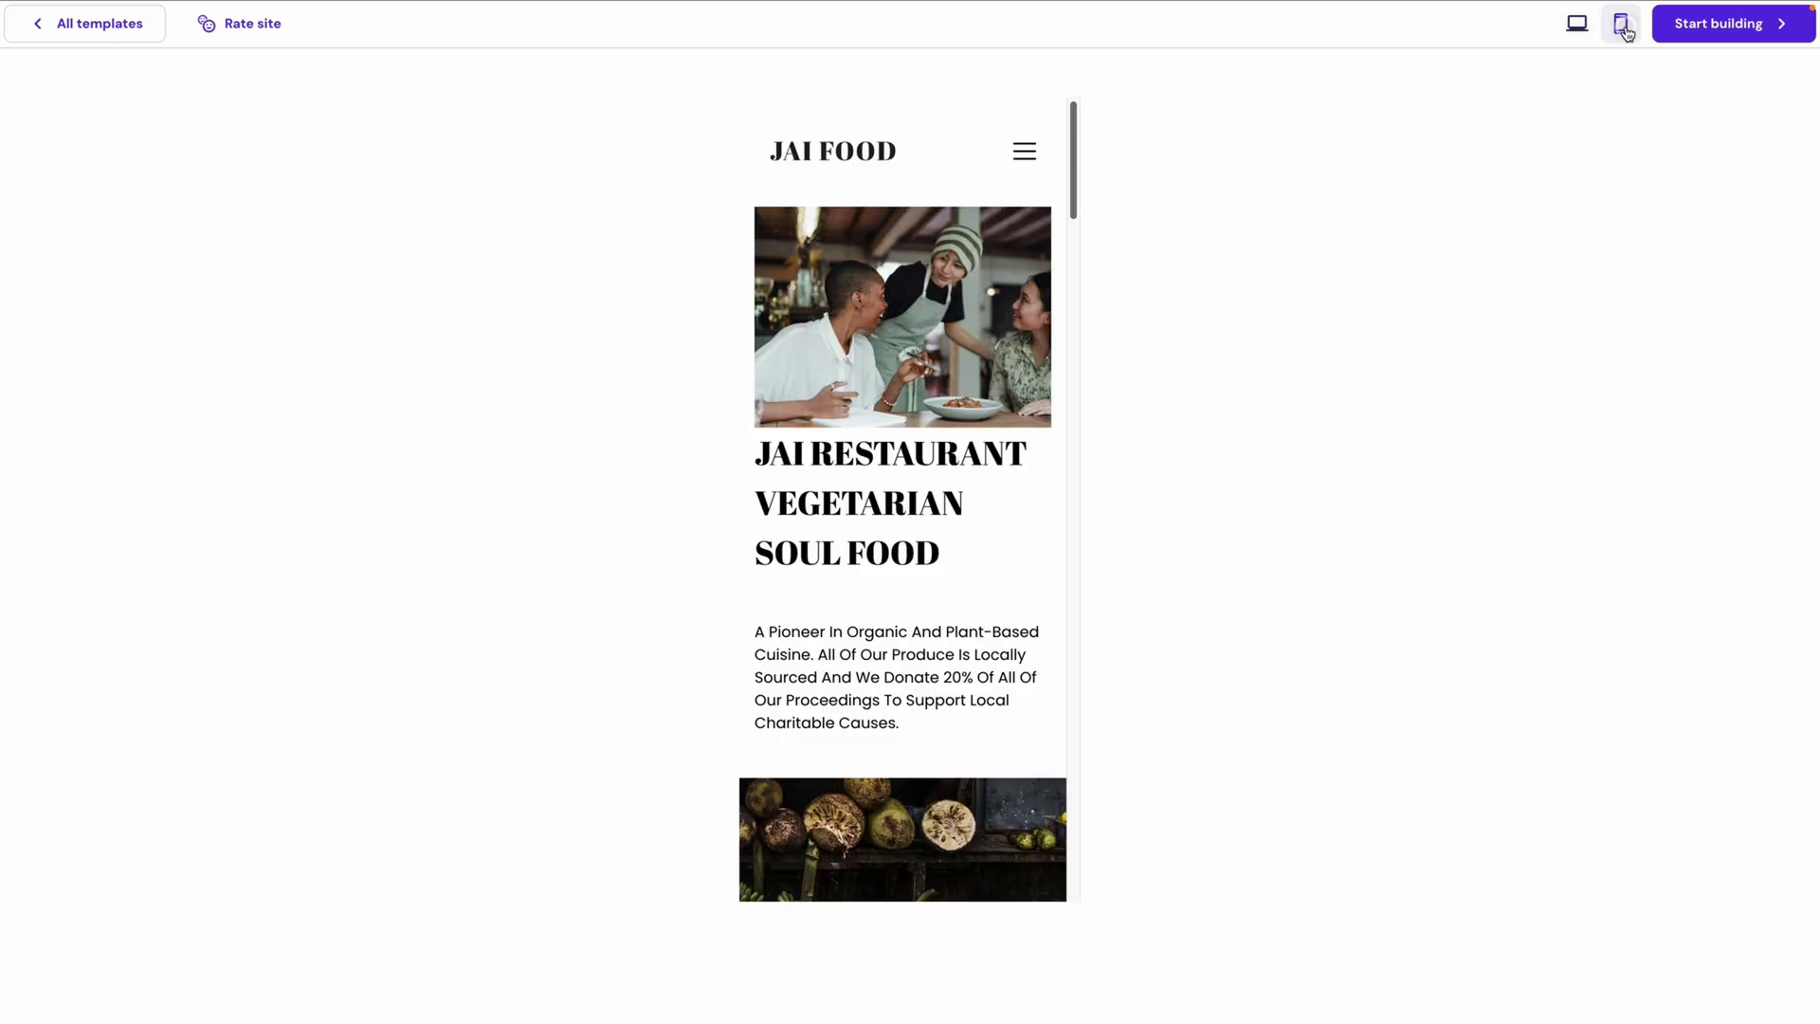
left_click_drag(1072, 110, 1093, 66)
left_click(1573, 29)
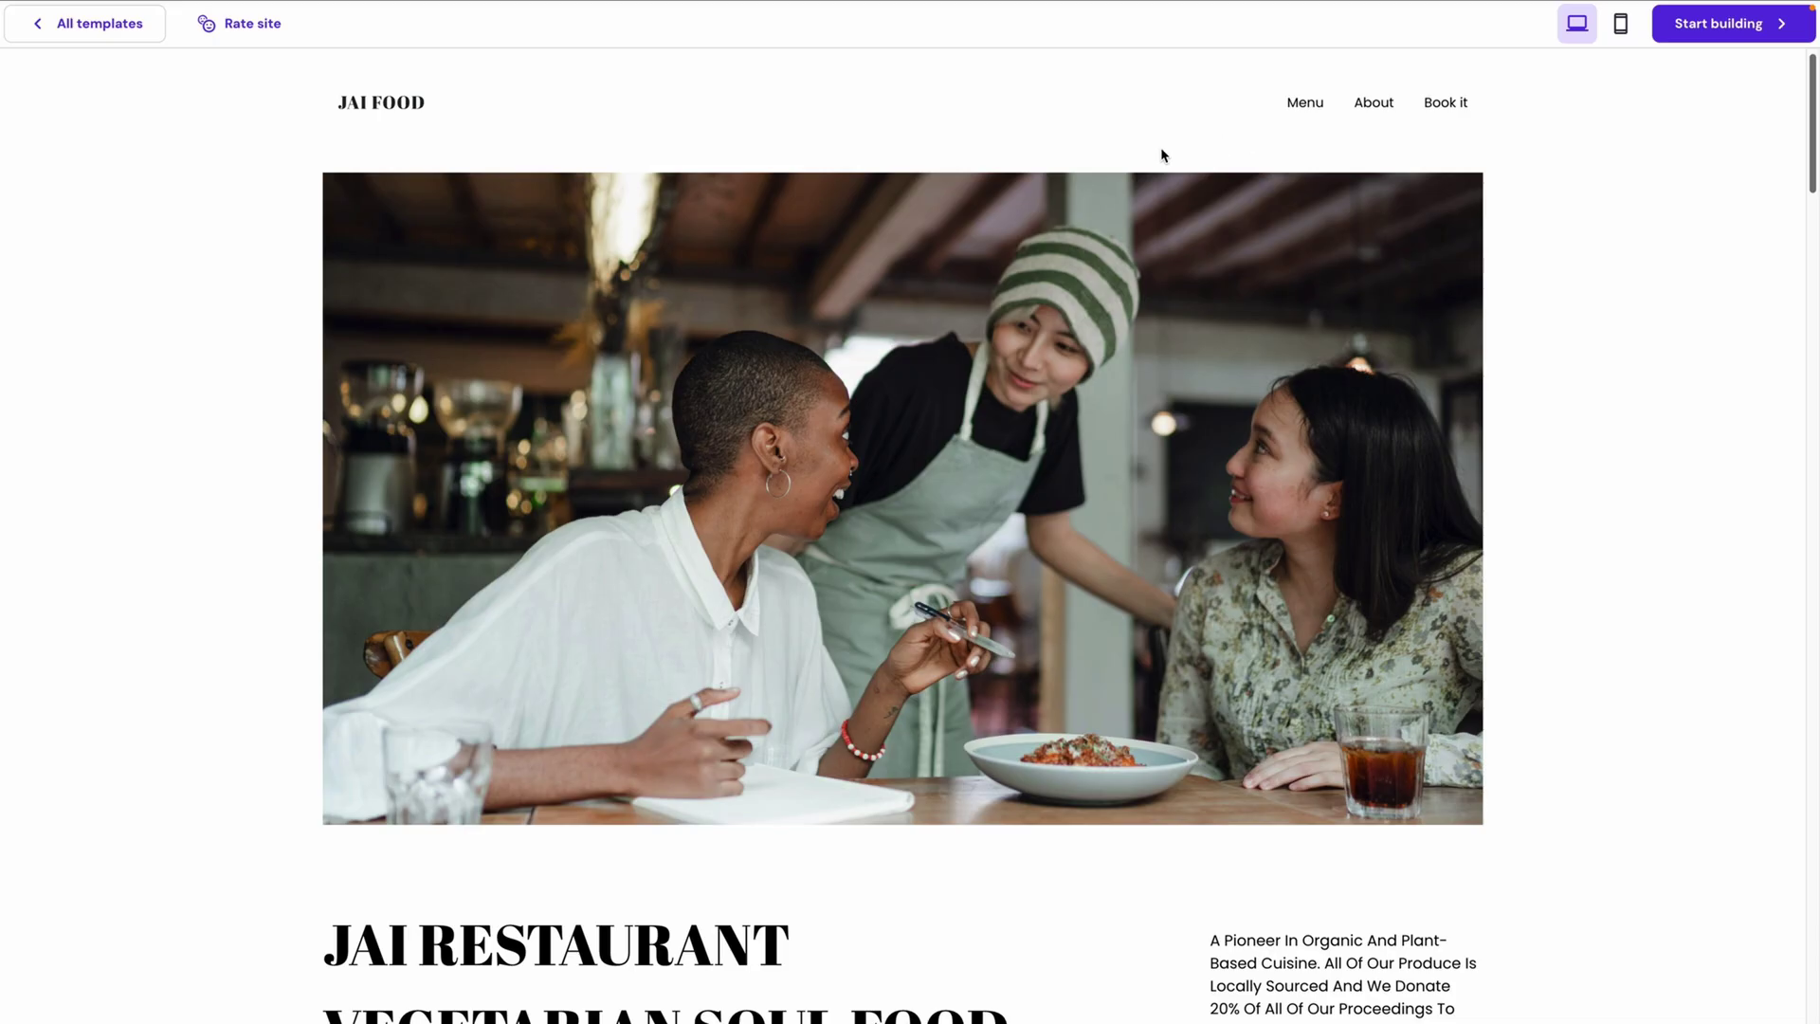
left_click(123, 26)
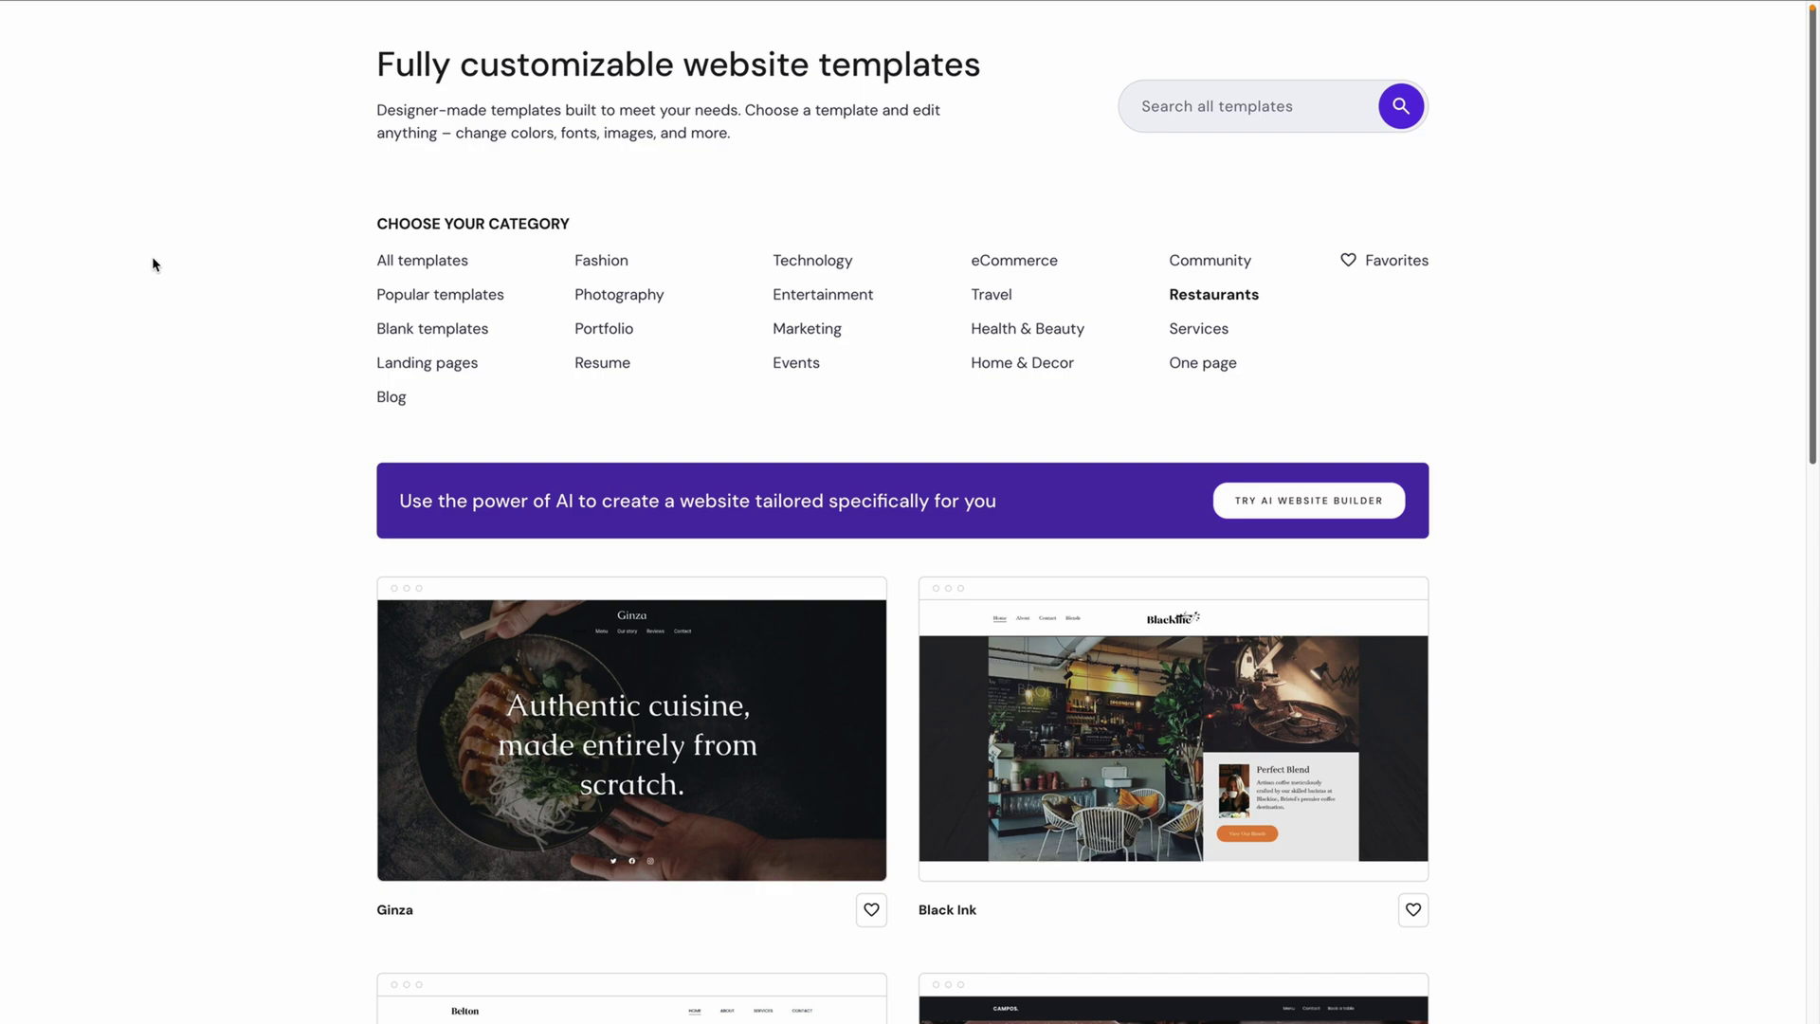
Step: Switch from templates to the AI website builder form via the TRY AI WEBSITE BUILDER banner
left_click(1300, 508)
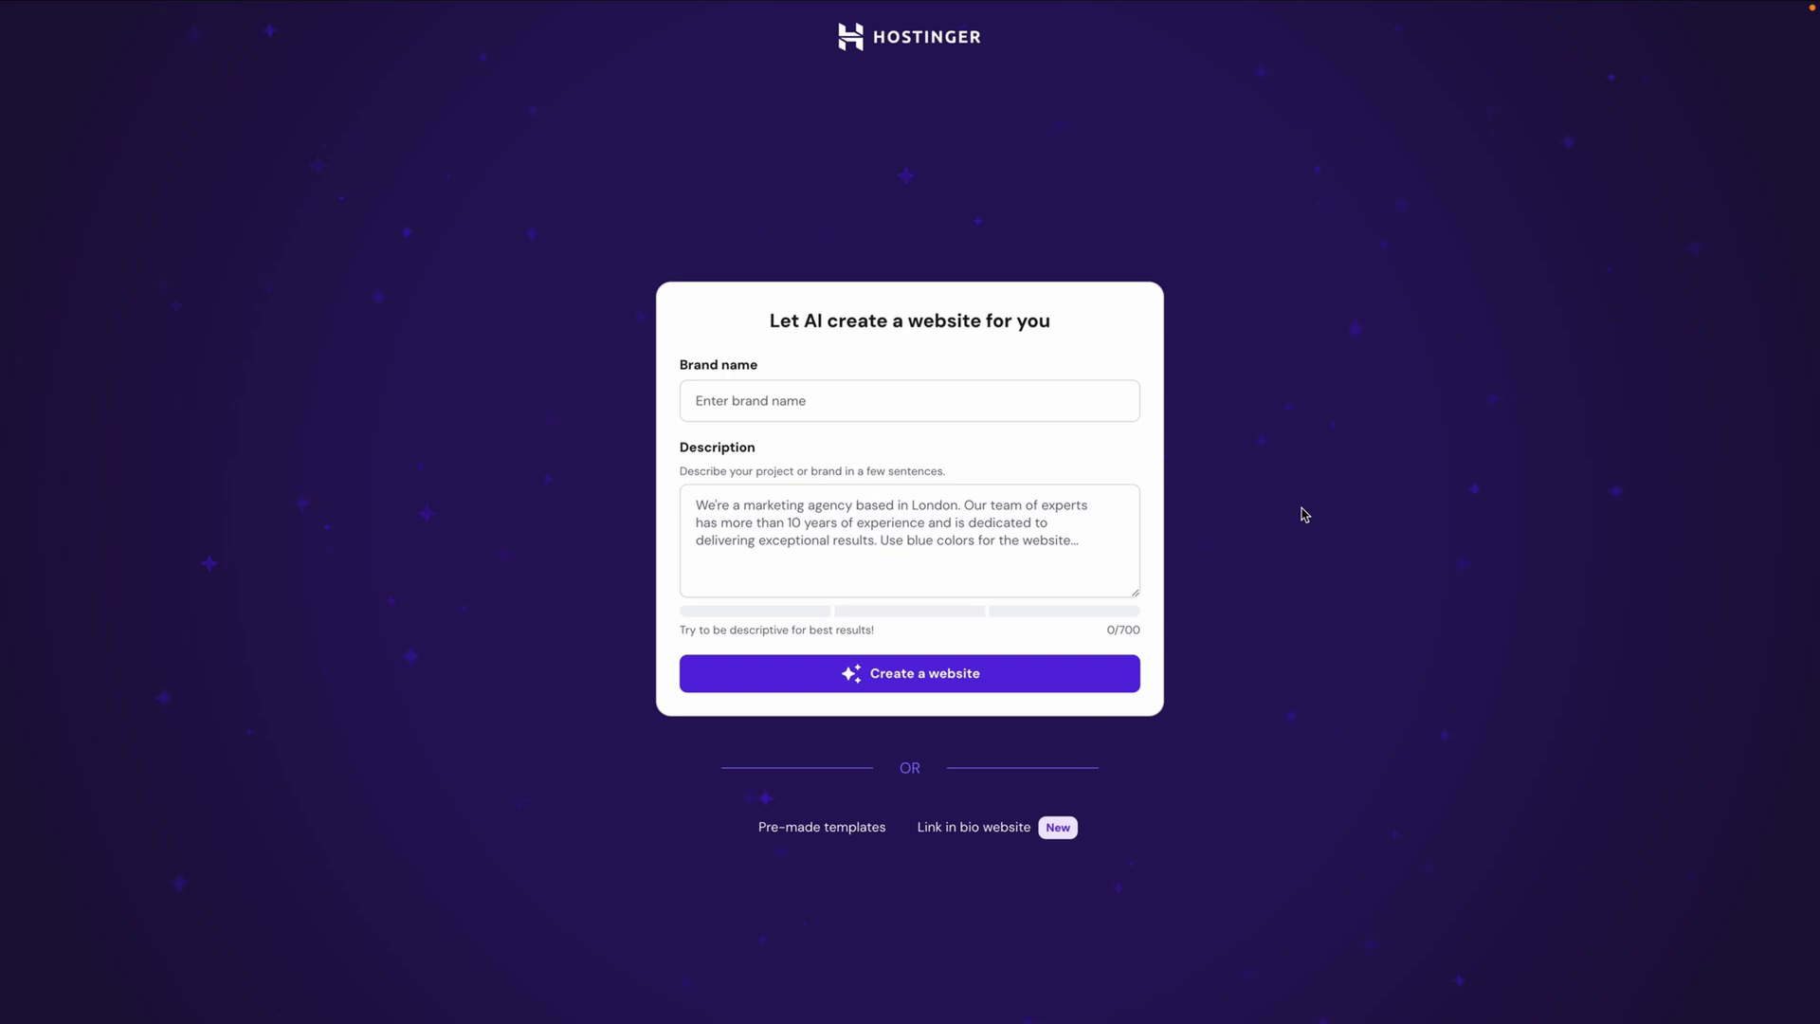
Step: Generate a site named 'Downtown Chow' from a modern, seasonal neighborhood bistro description
left_click(1077, 399)
type("D")
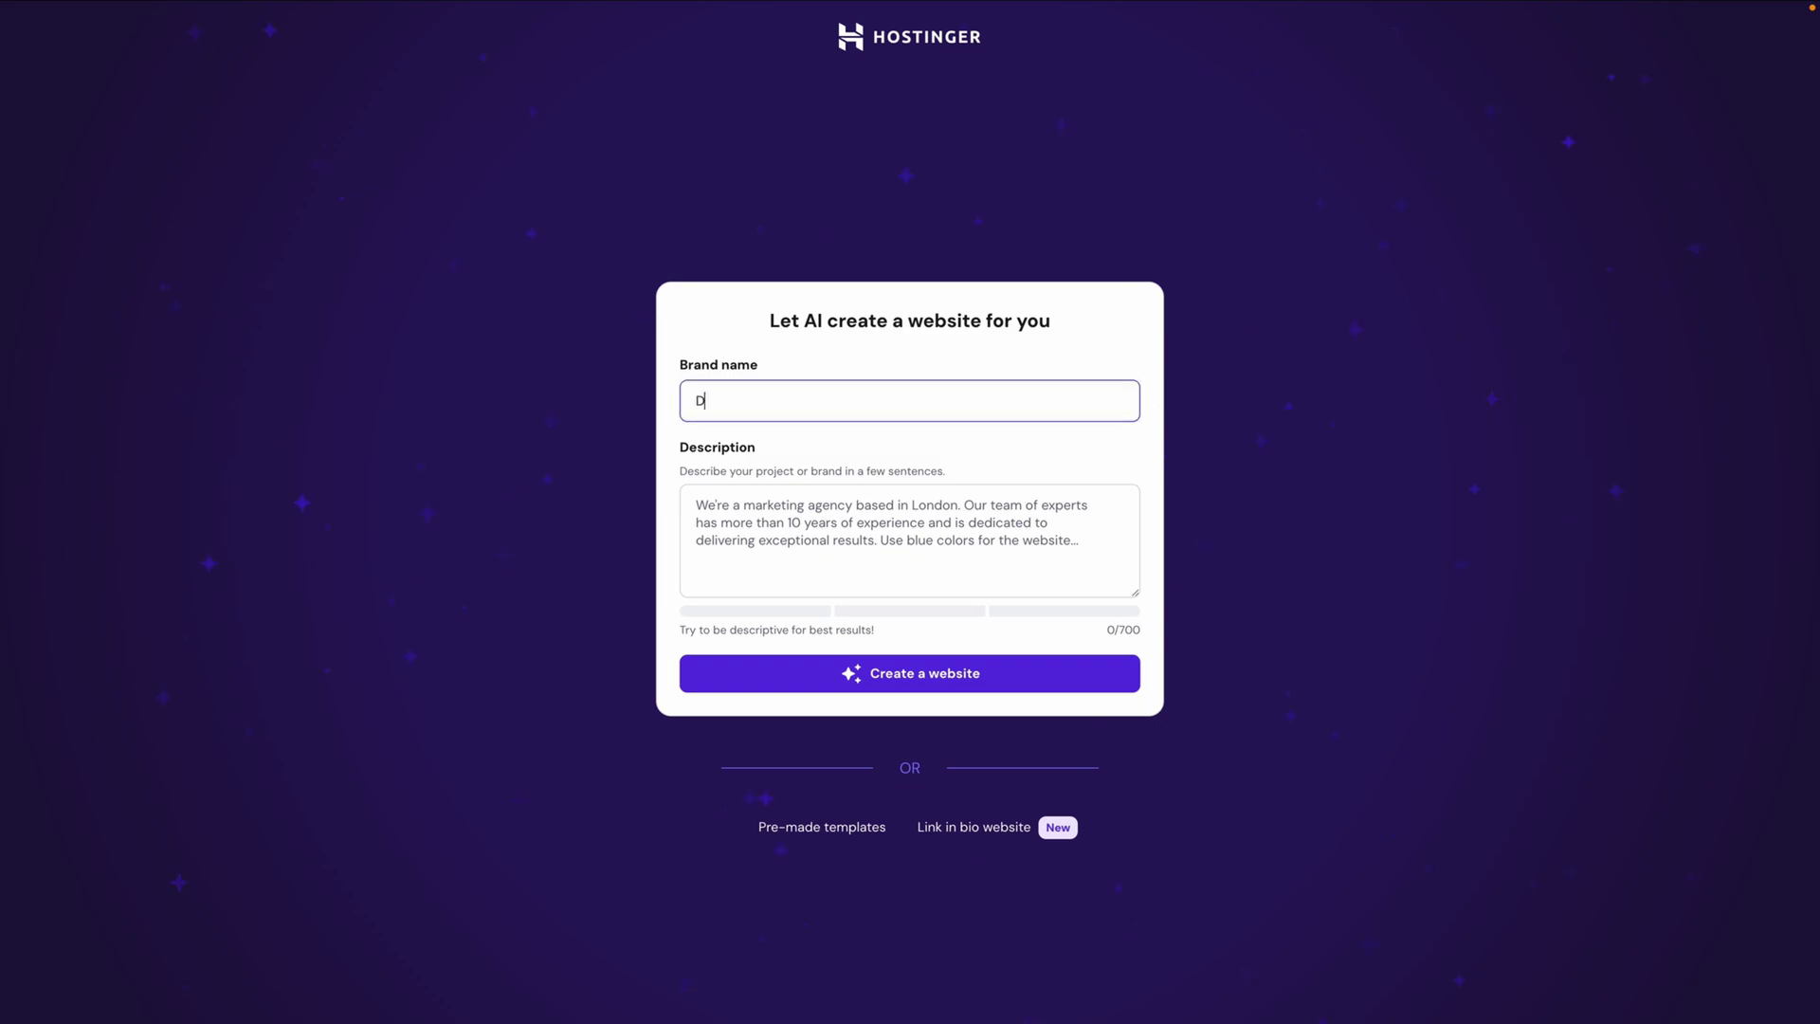
type("owntown Chow")
left_click(940, 508)
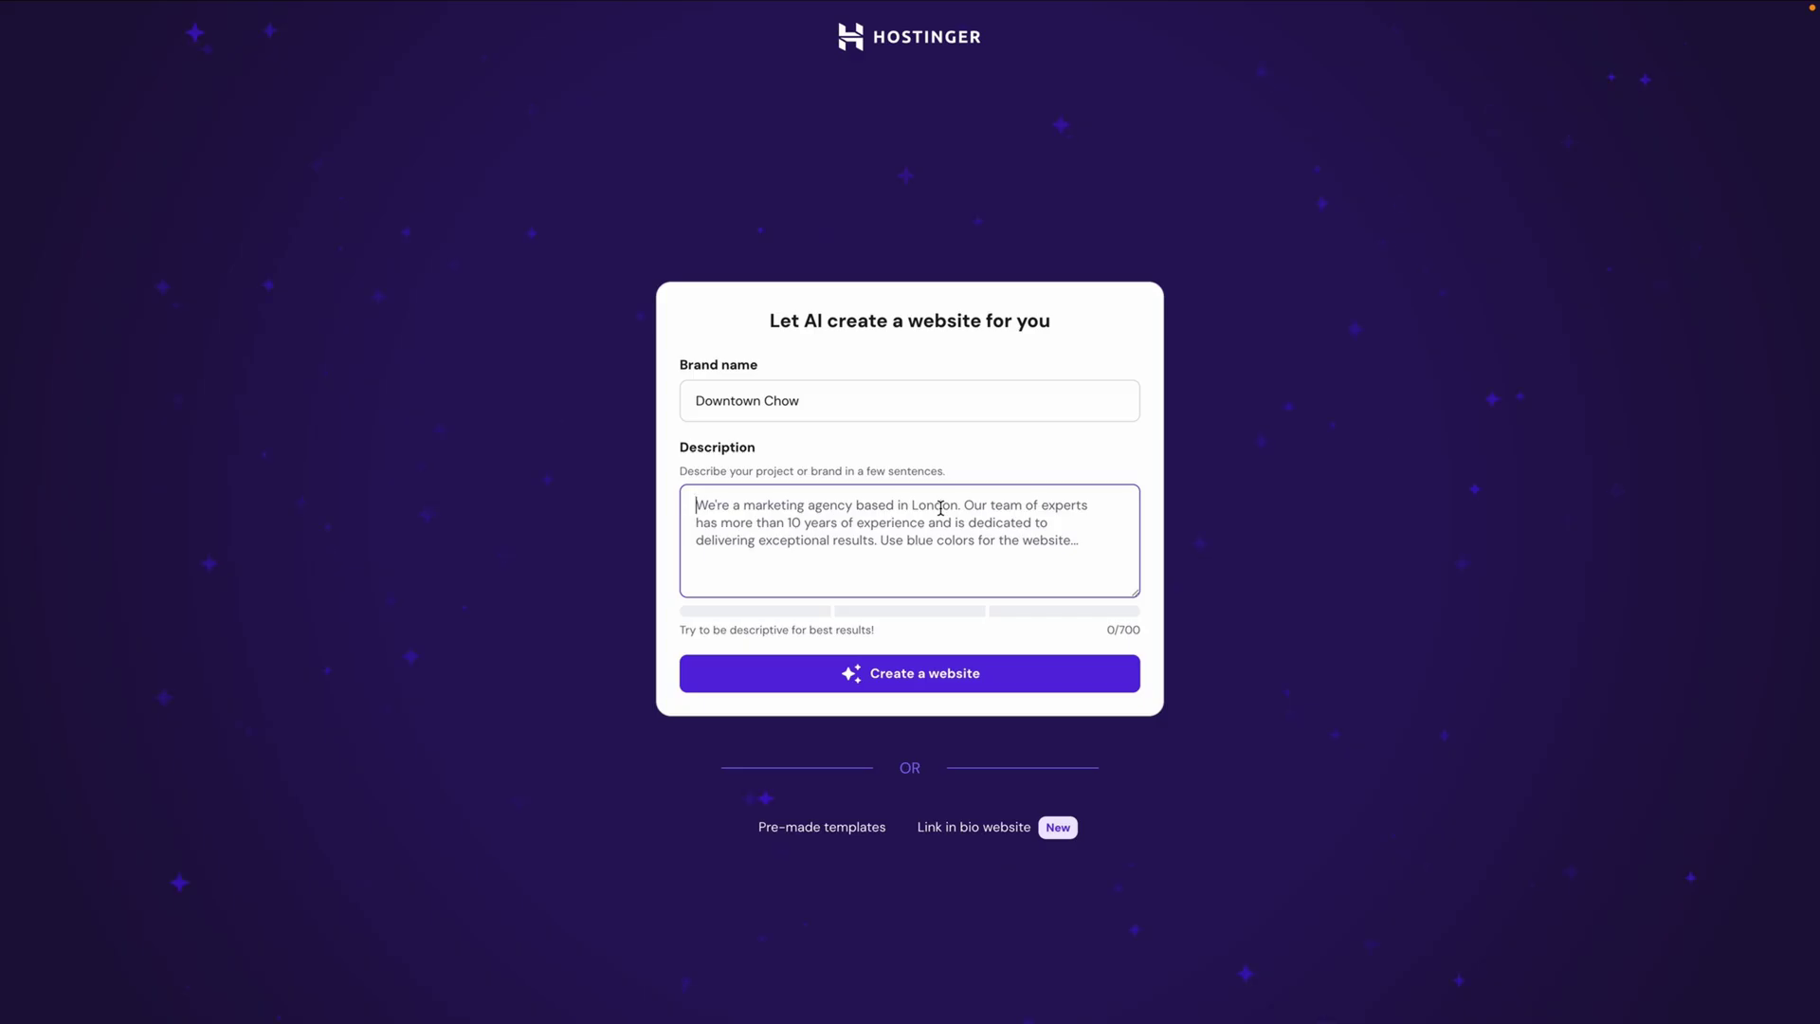
type("We're a ")
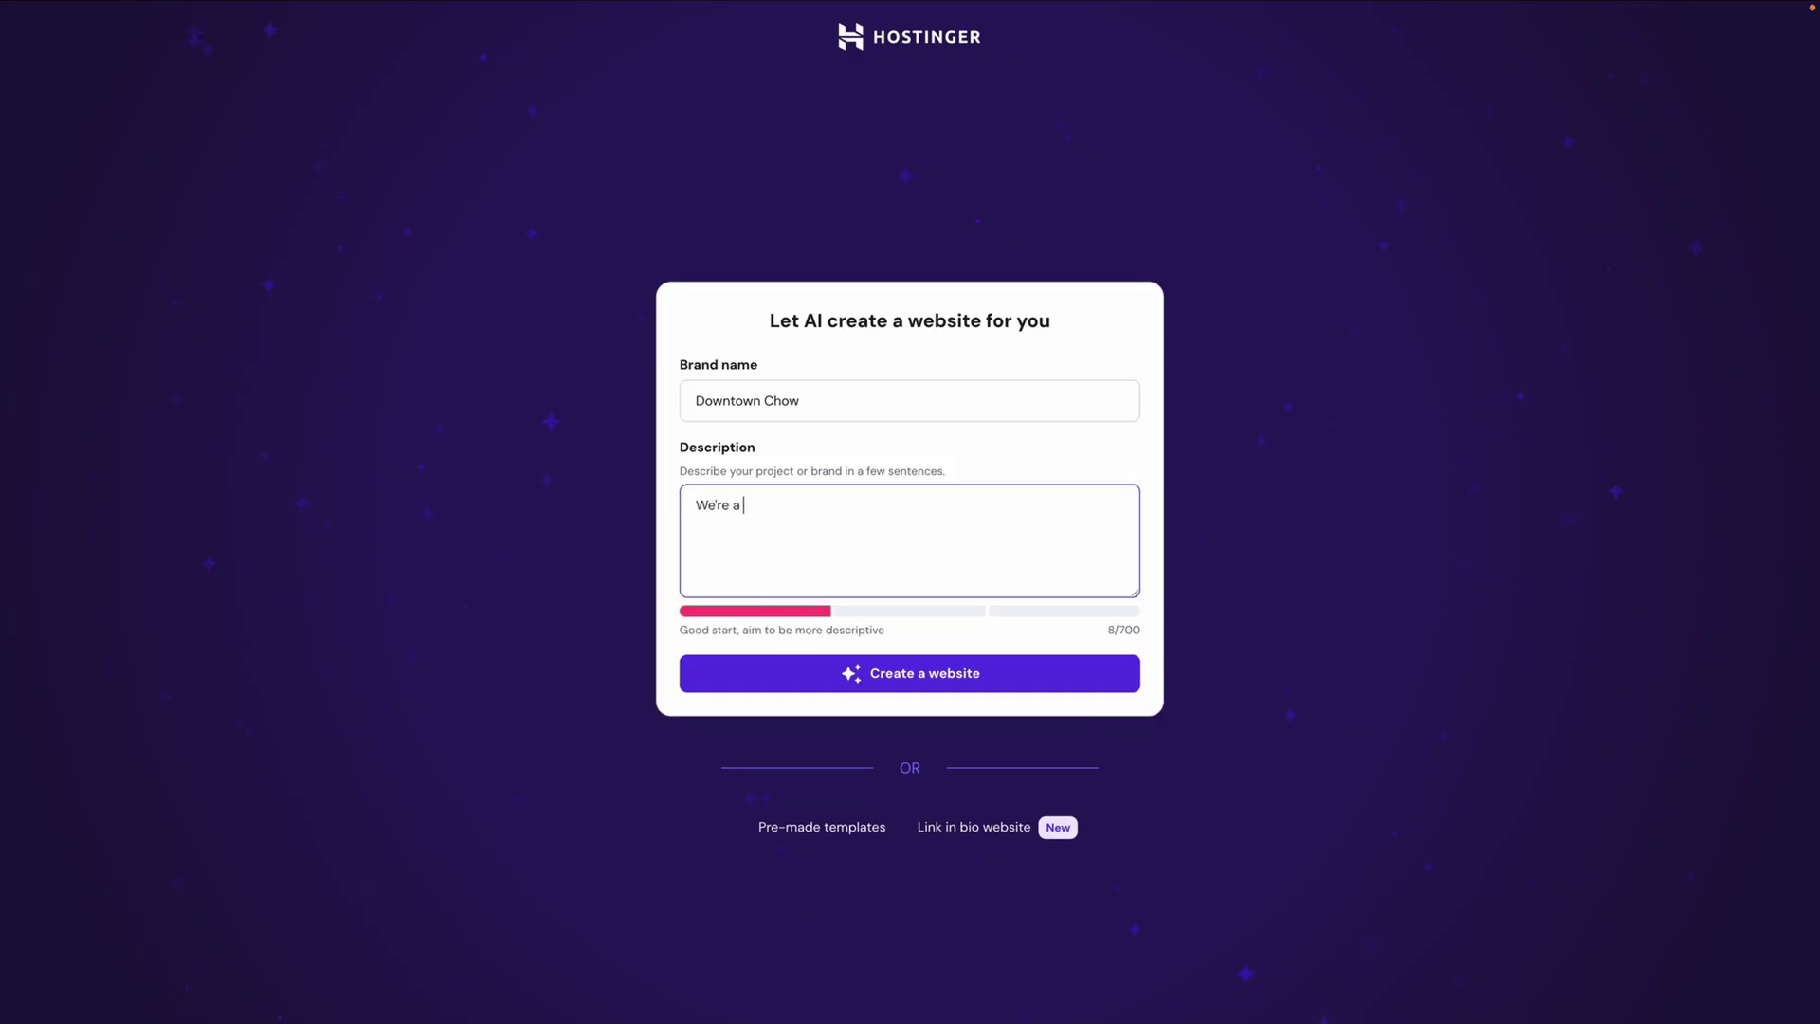
type("small metropolitan bistro")
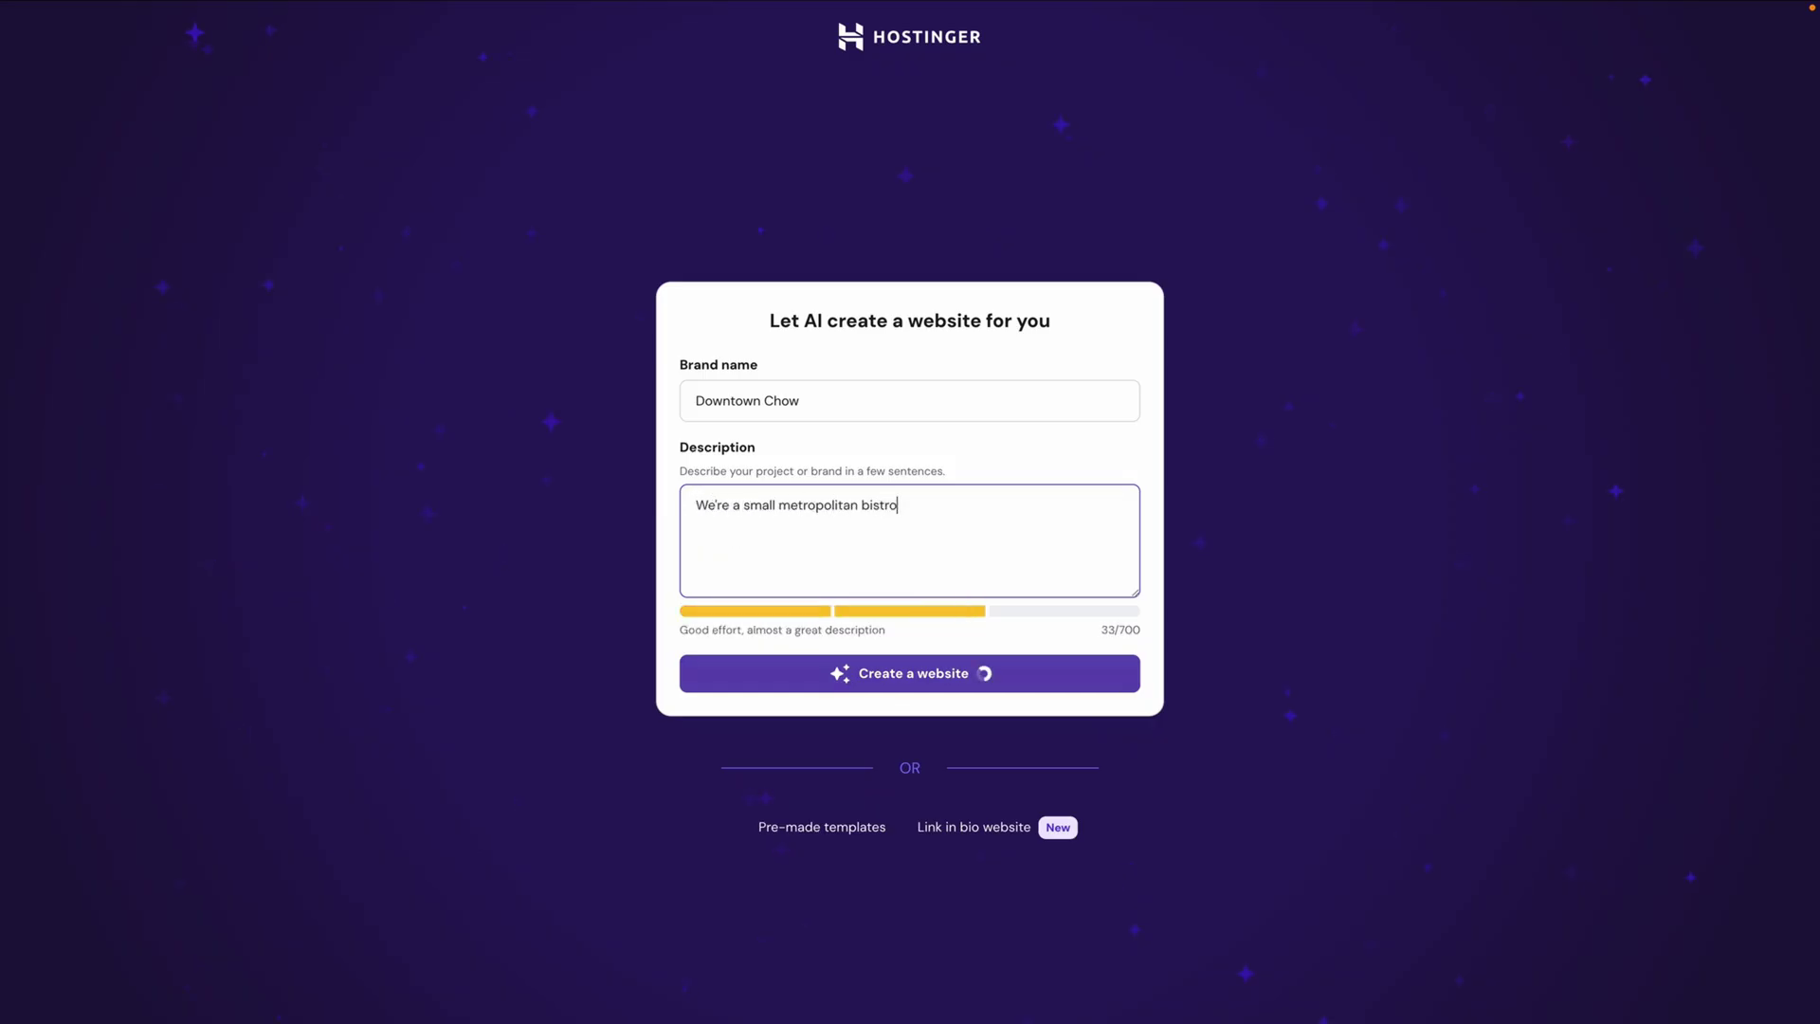
type(" specializing in modern cuisine.")
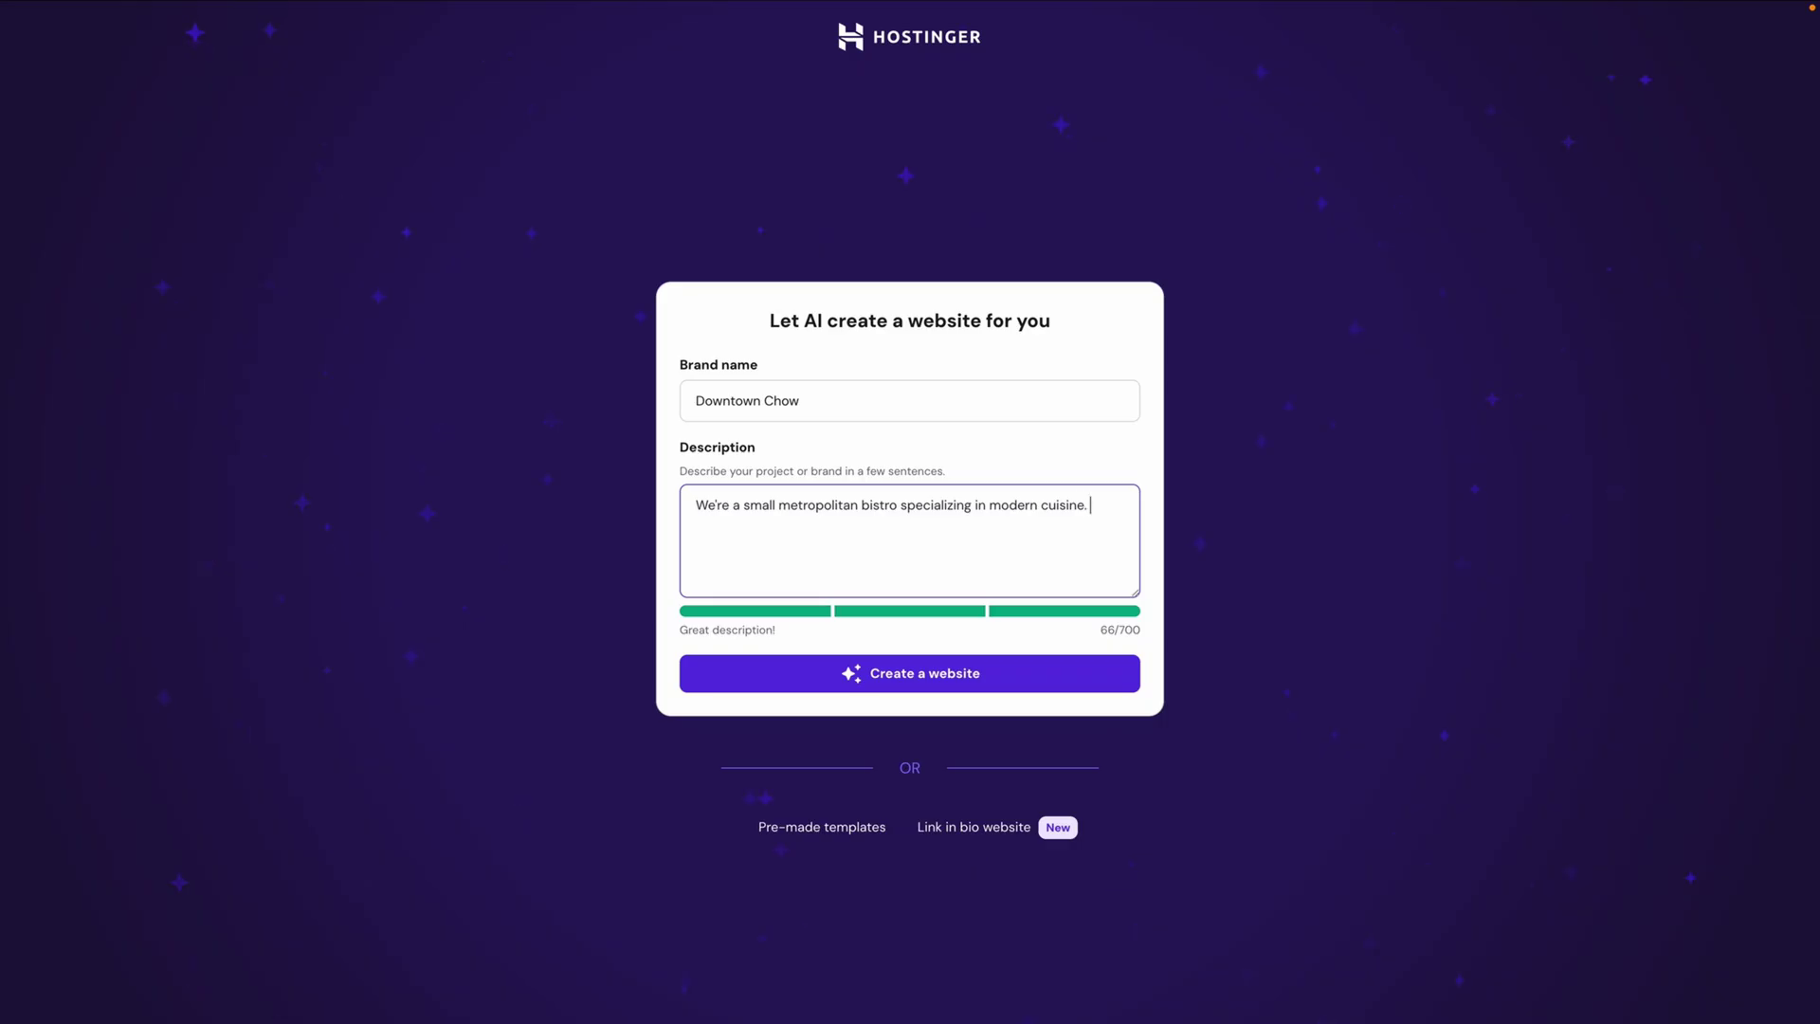
type("We focus on fresh, seasonal ingredient")
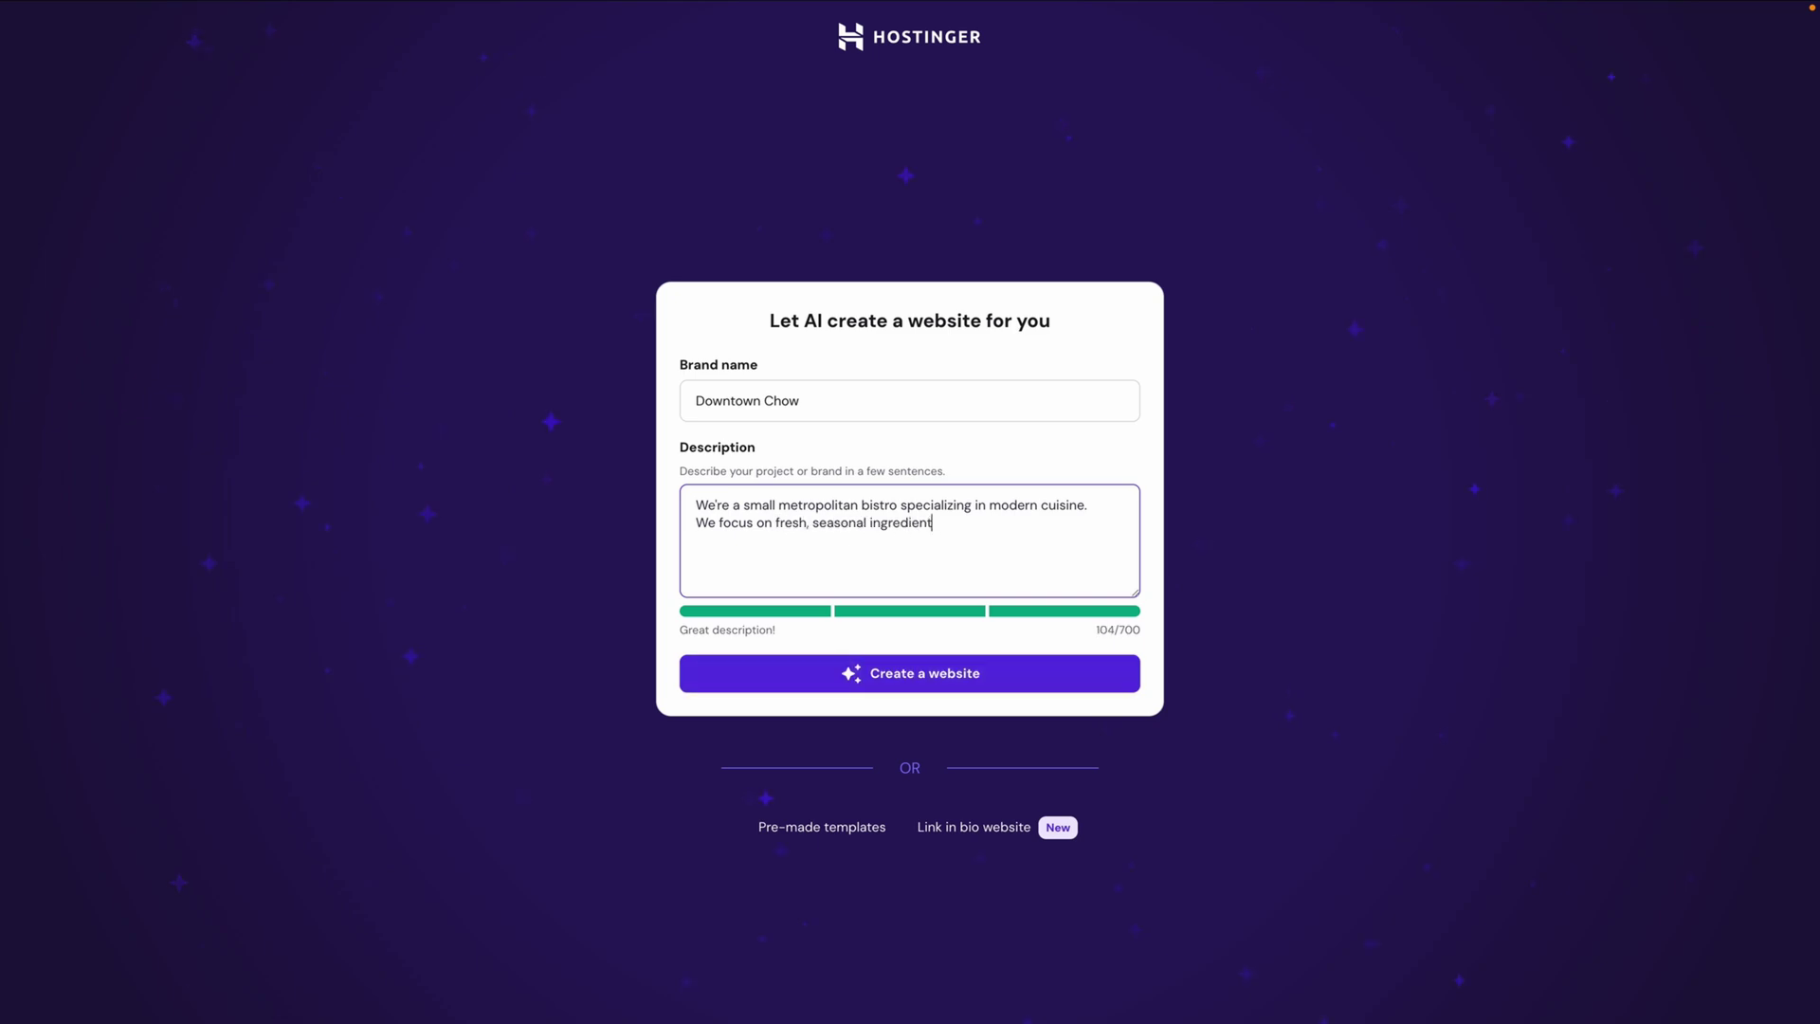
type("s and a relaxed neighborhood atmosphere.")
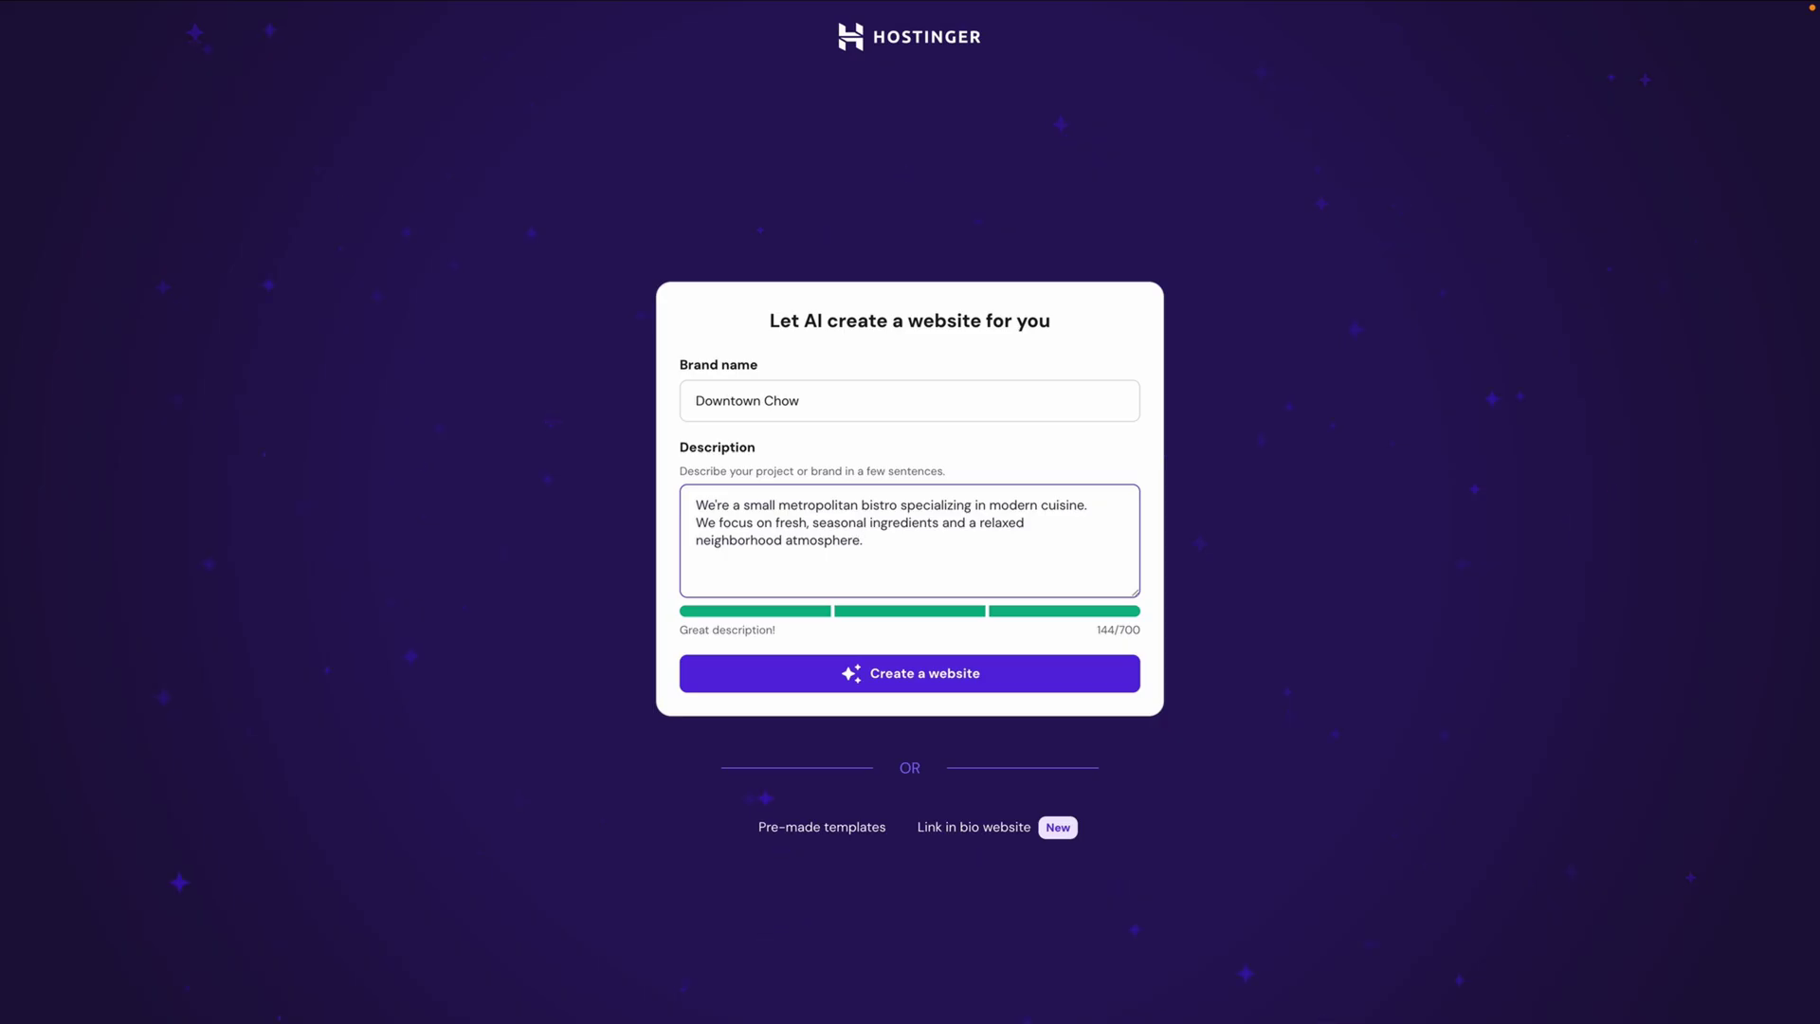
left_click(976, 675)
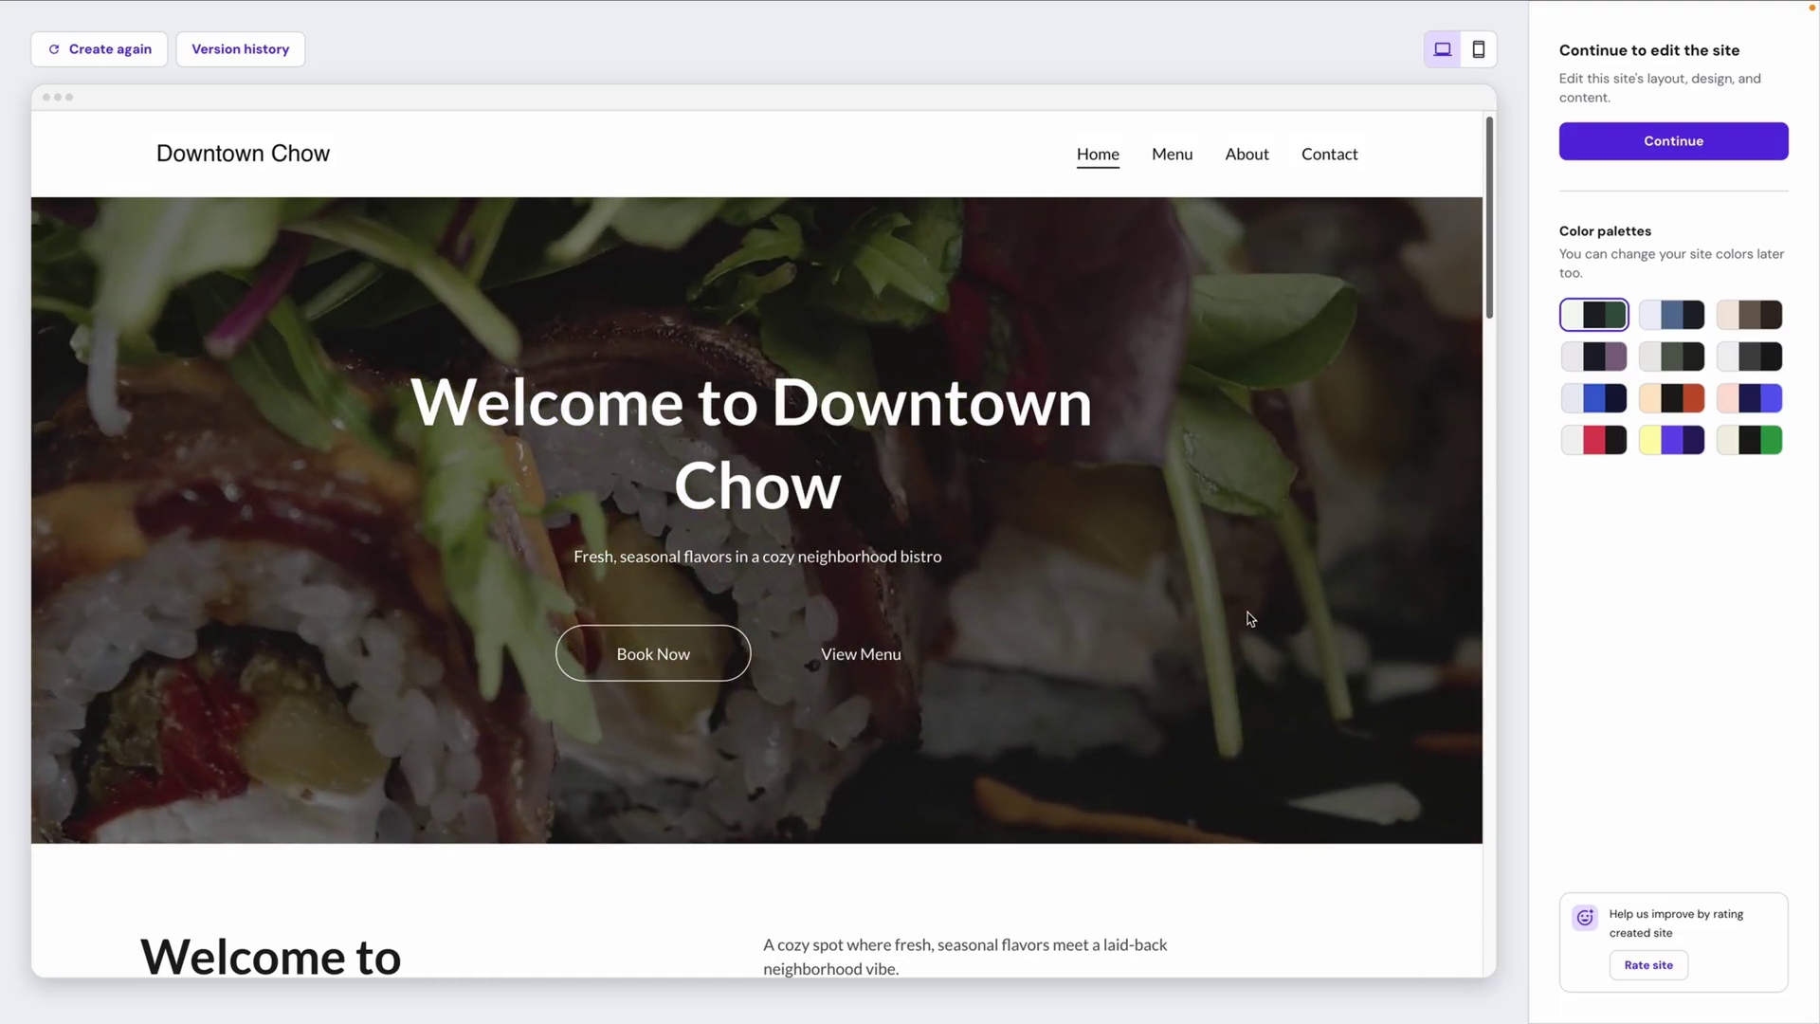
left_click_drag(1489, 214, 1563, 114)
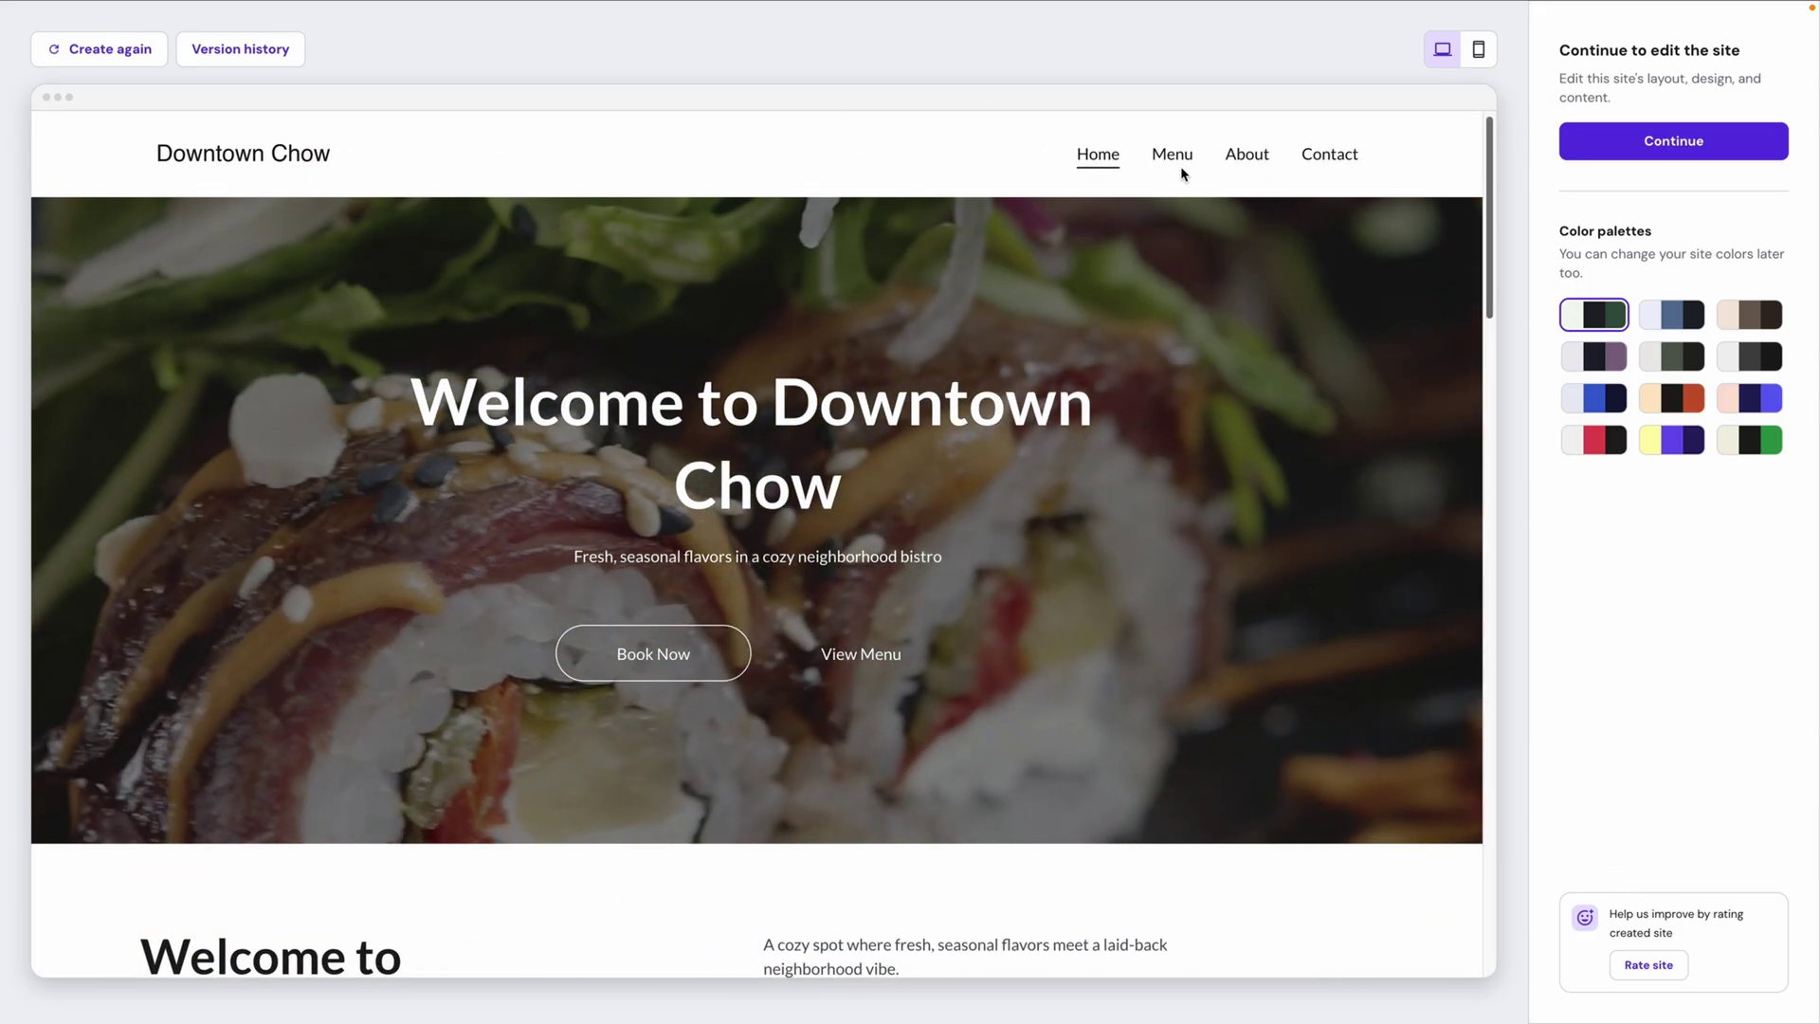
left_click(1180, 163)
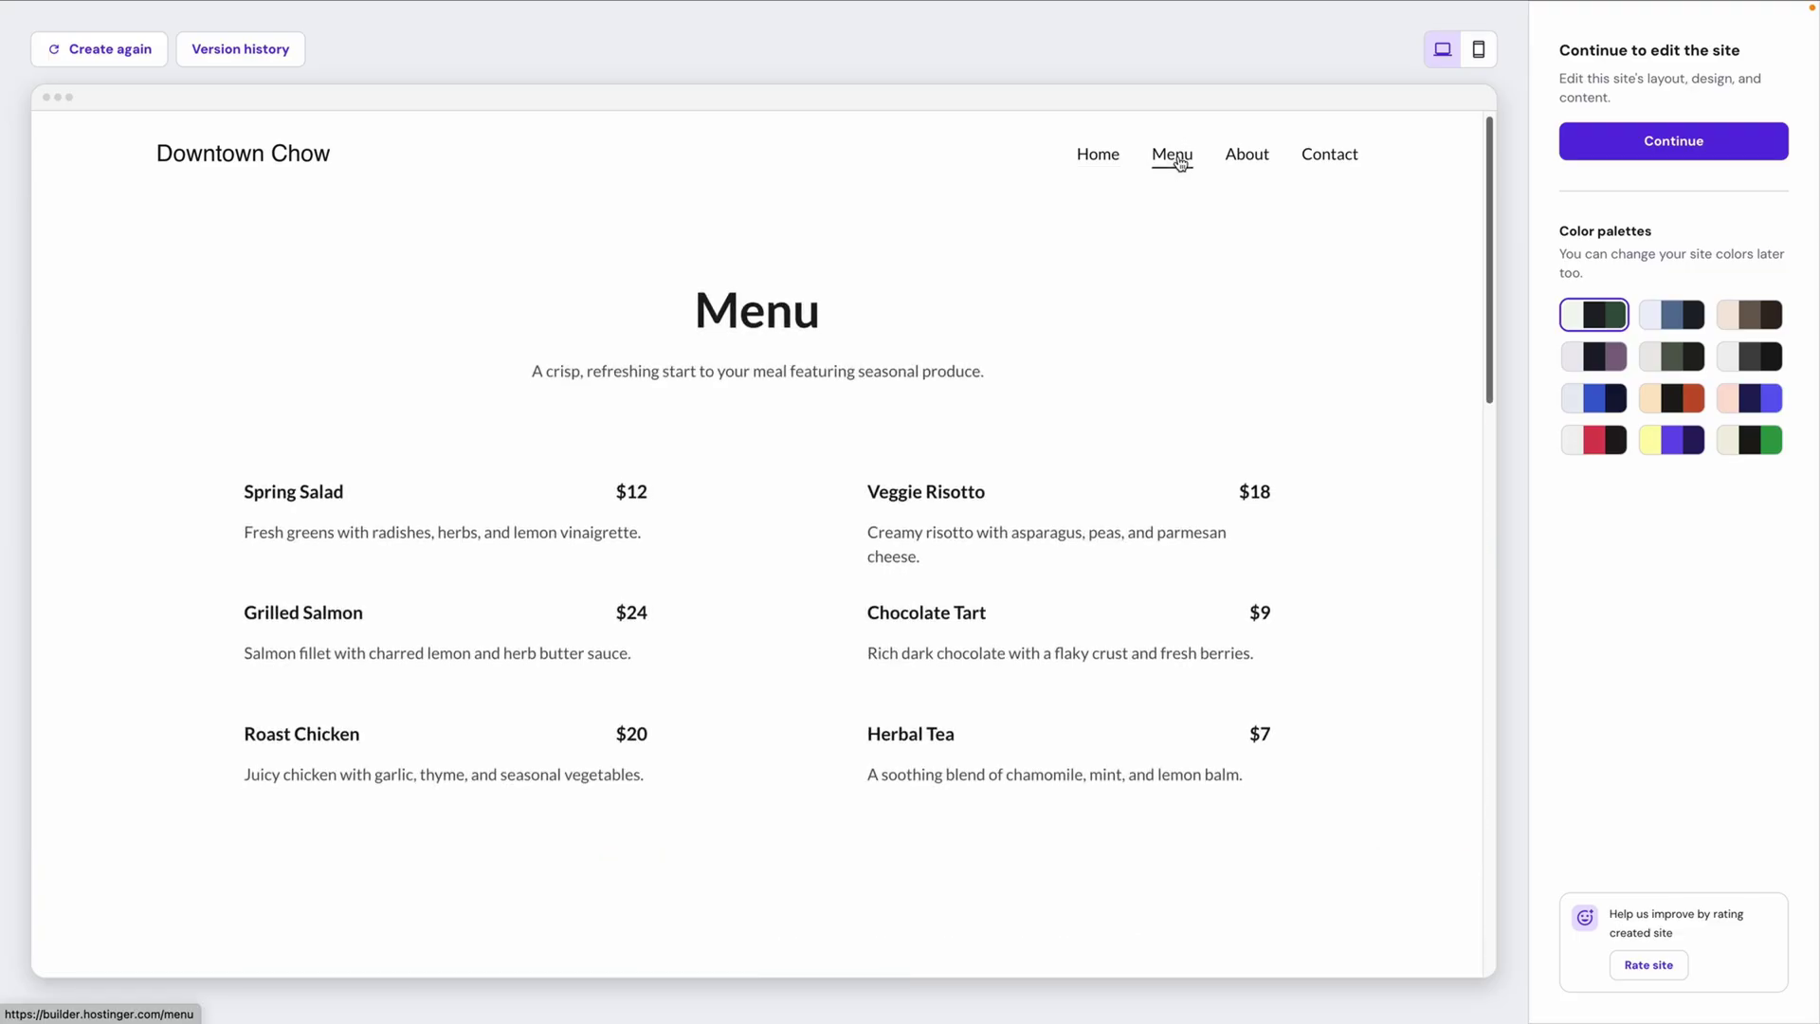
left_click(1242, 163)
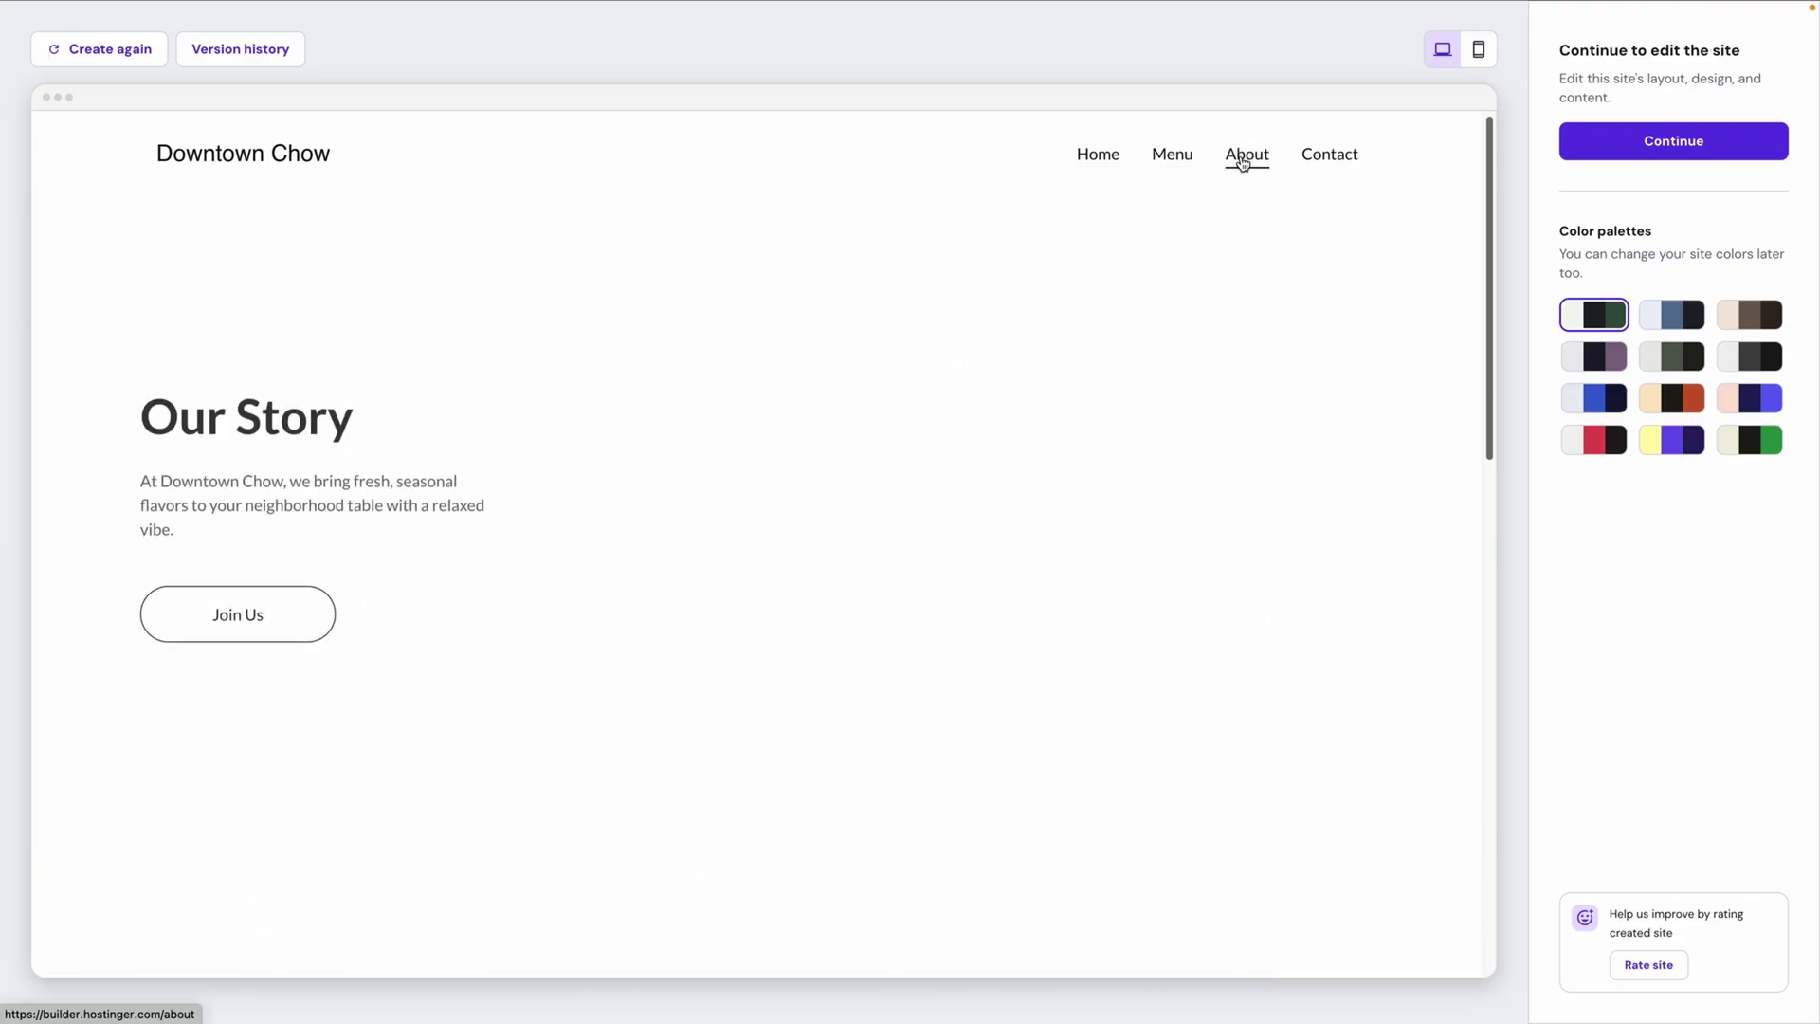
left_click(1348, 163)
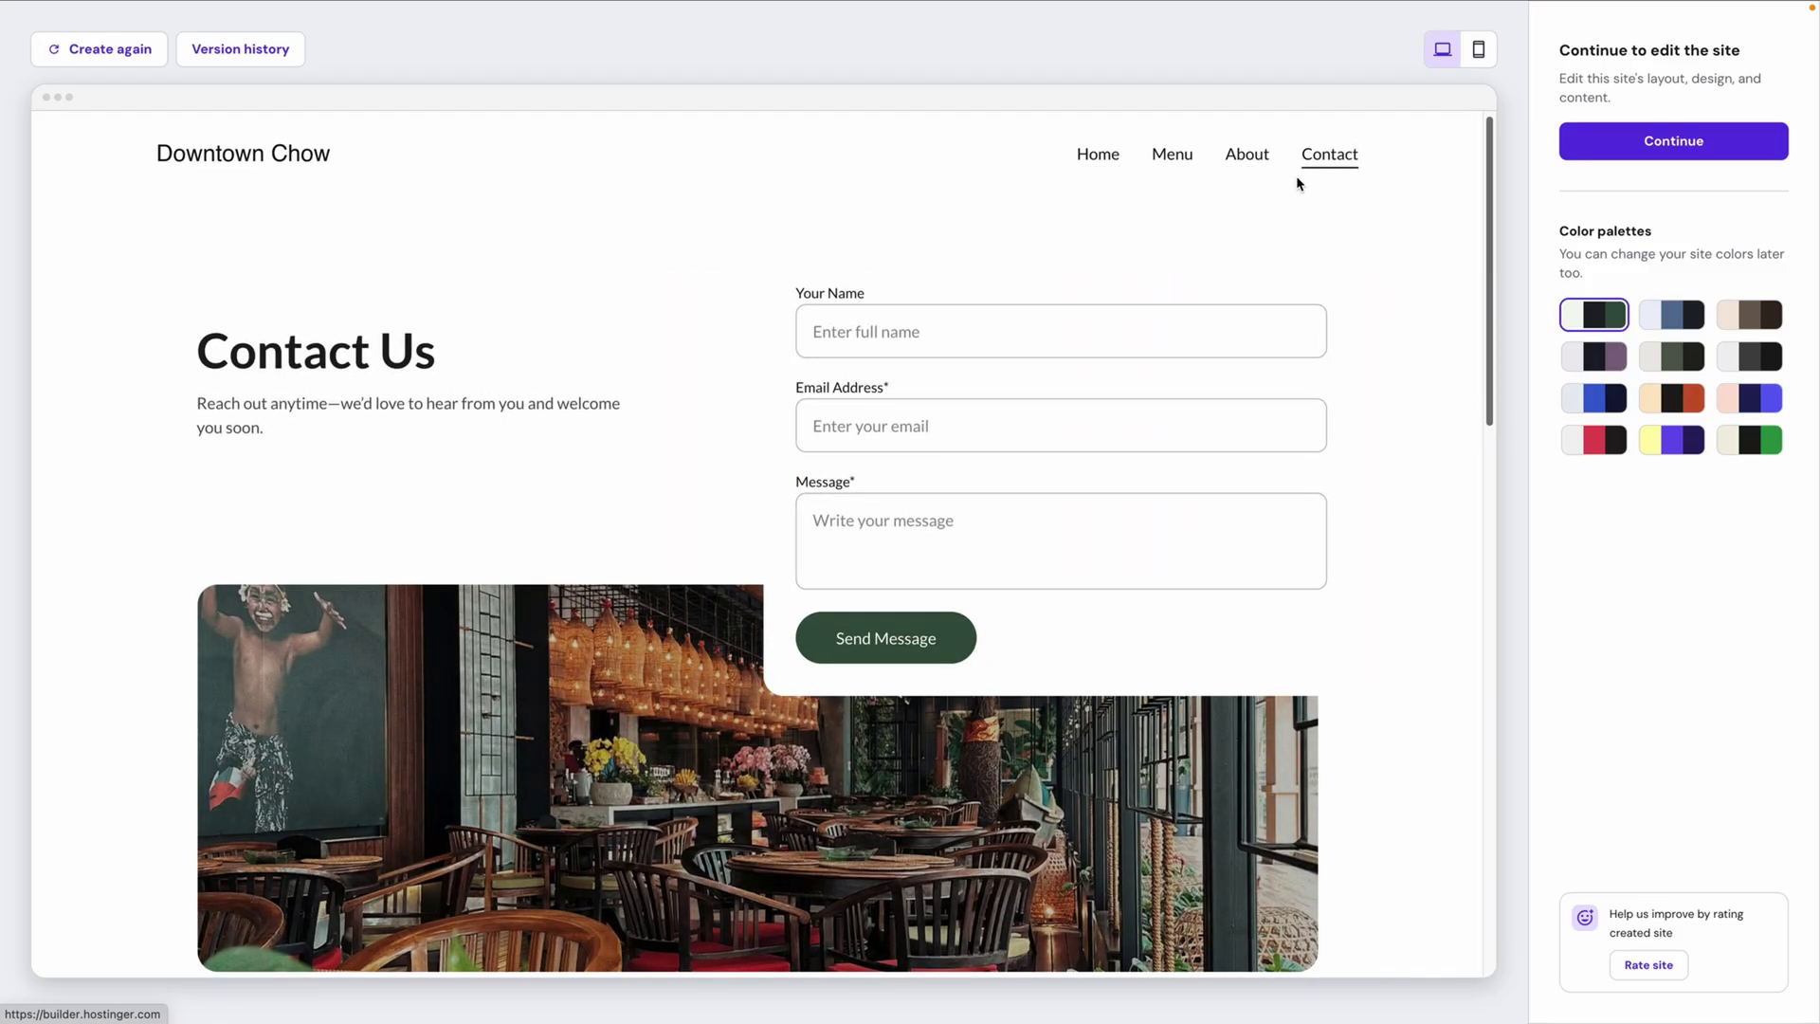
left_click(1100, 167)
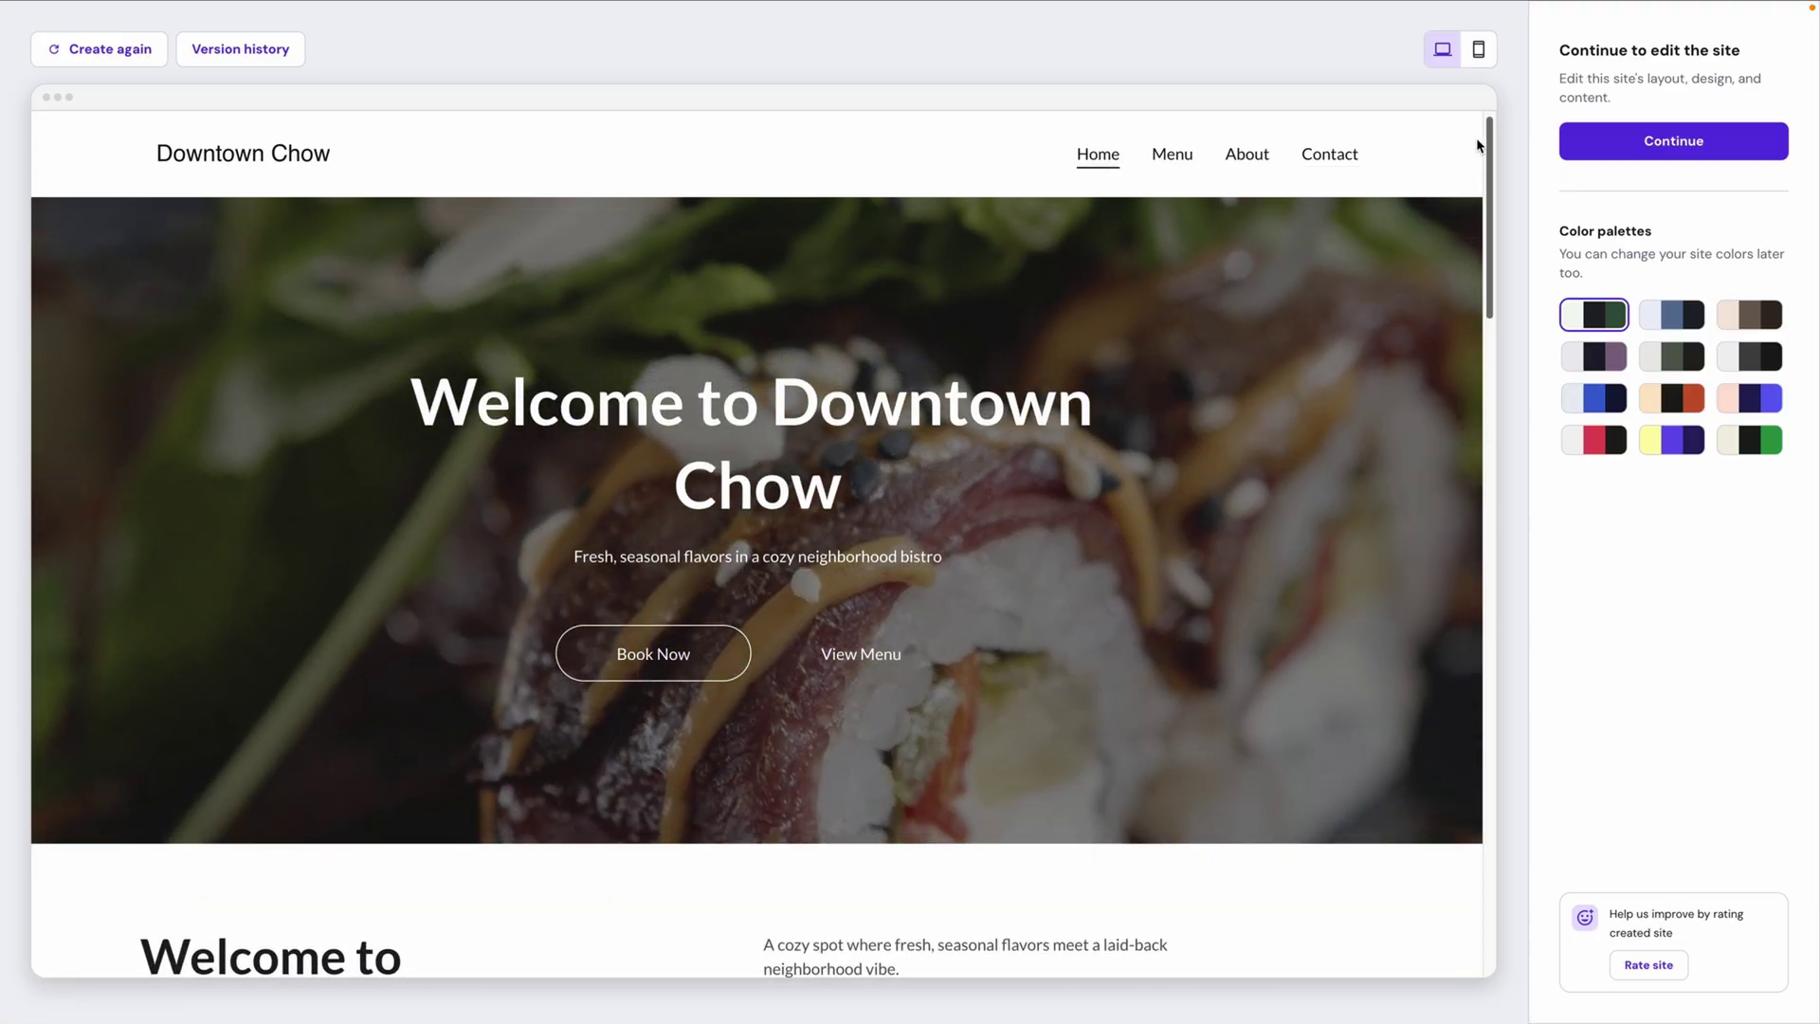
scroll(1464, 381, "down", 10)
scroll(1464, 381, "down", 13)
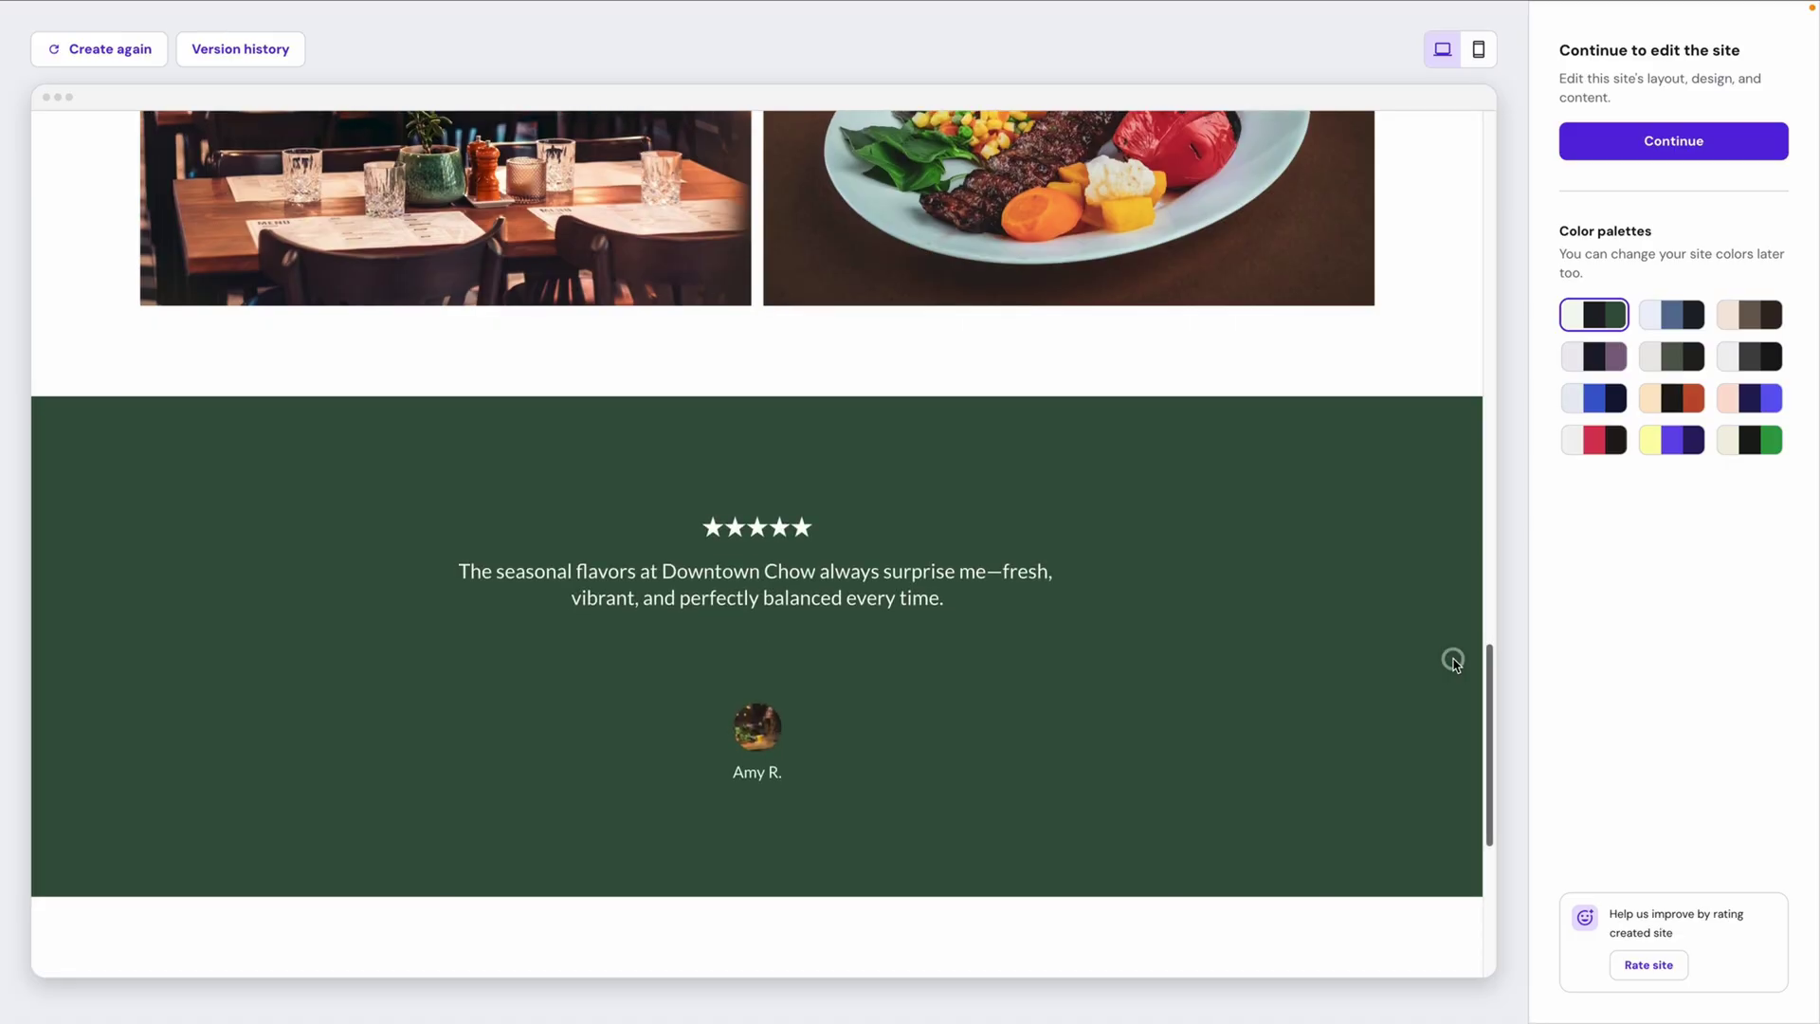
Step: Try darker, rust-orange and purple palettes, settle on red-and-black, and continue to the editor
left_click(1683, 353)
left_click(1691, 409)
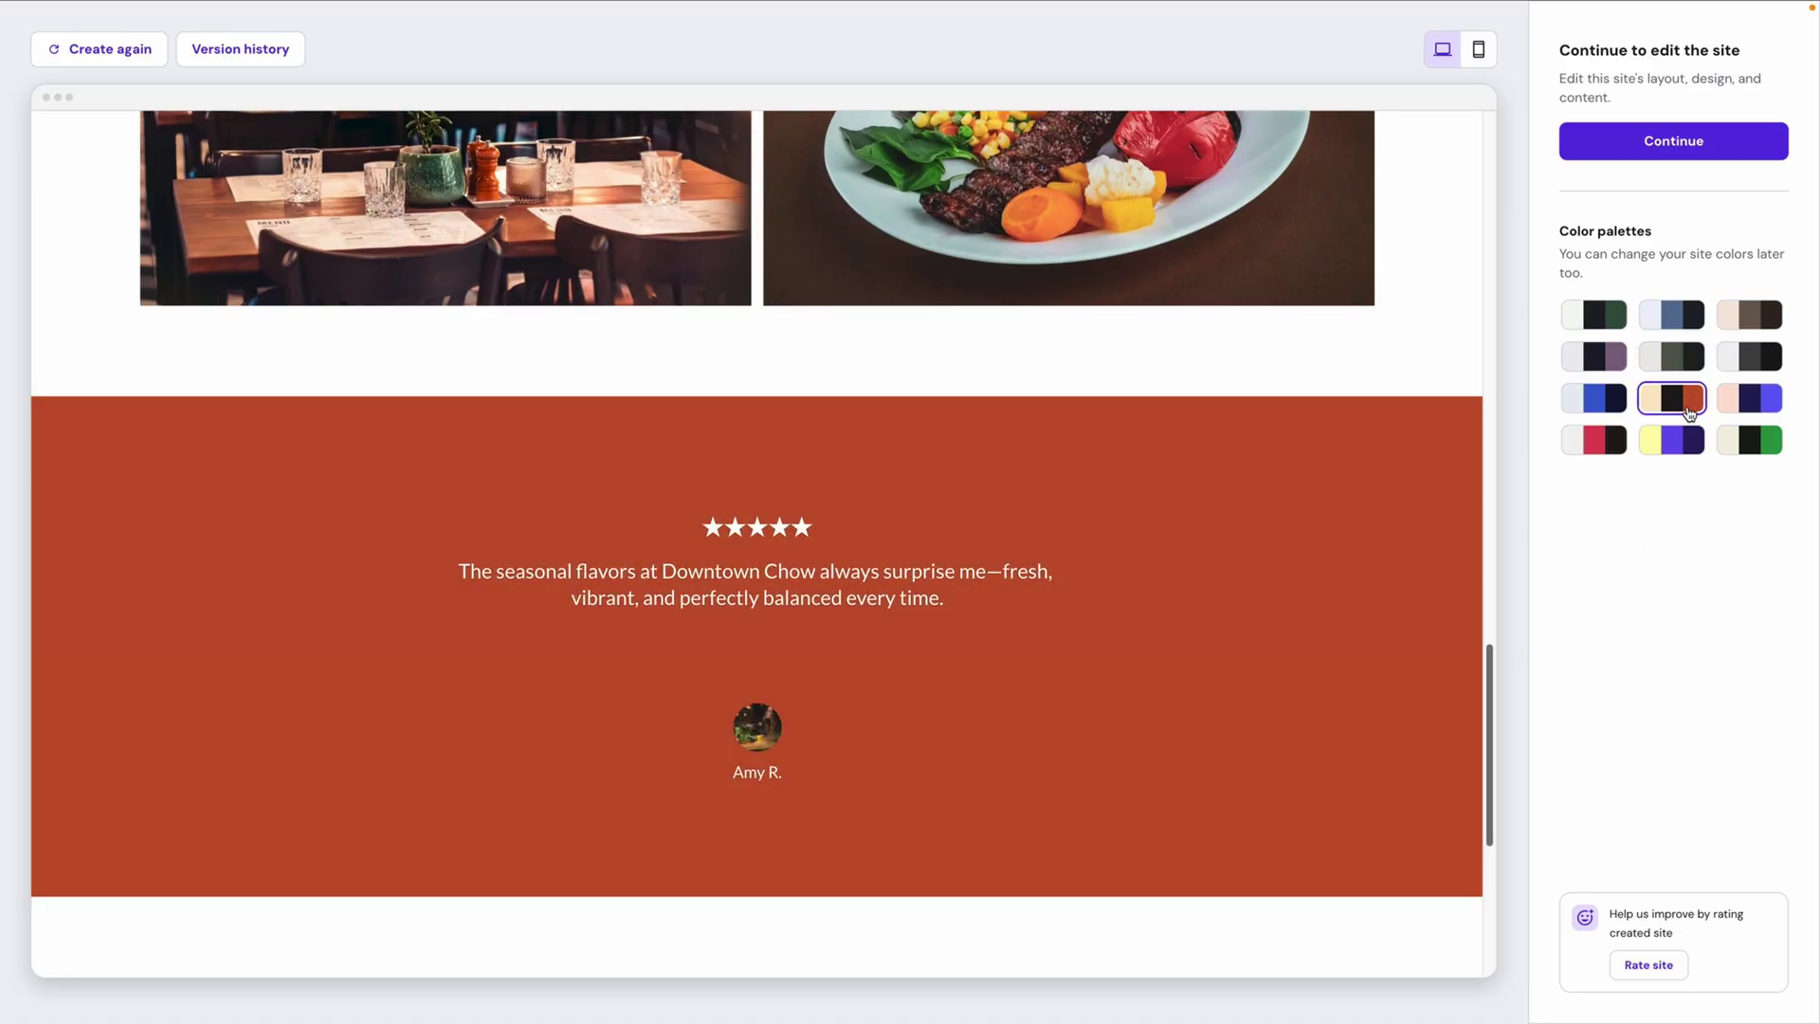
left_click(1656, 446)
left_click(1621, 443)
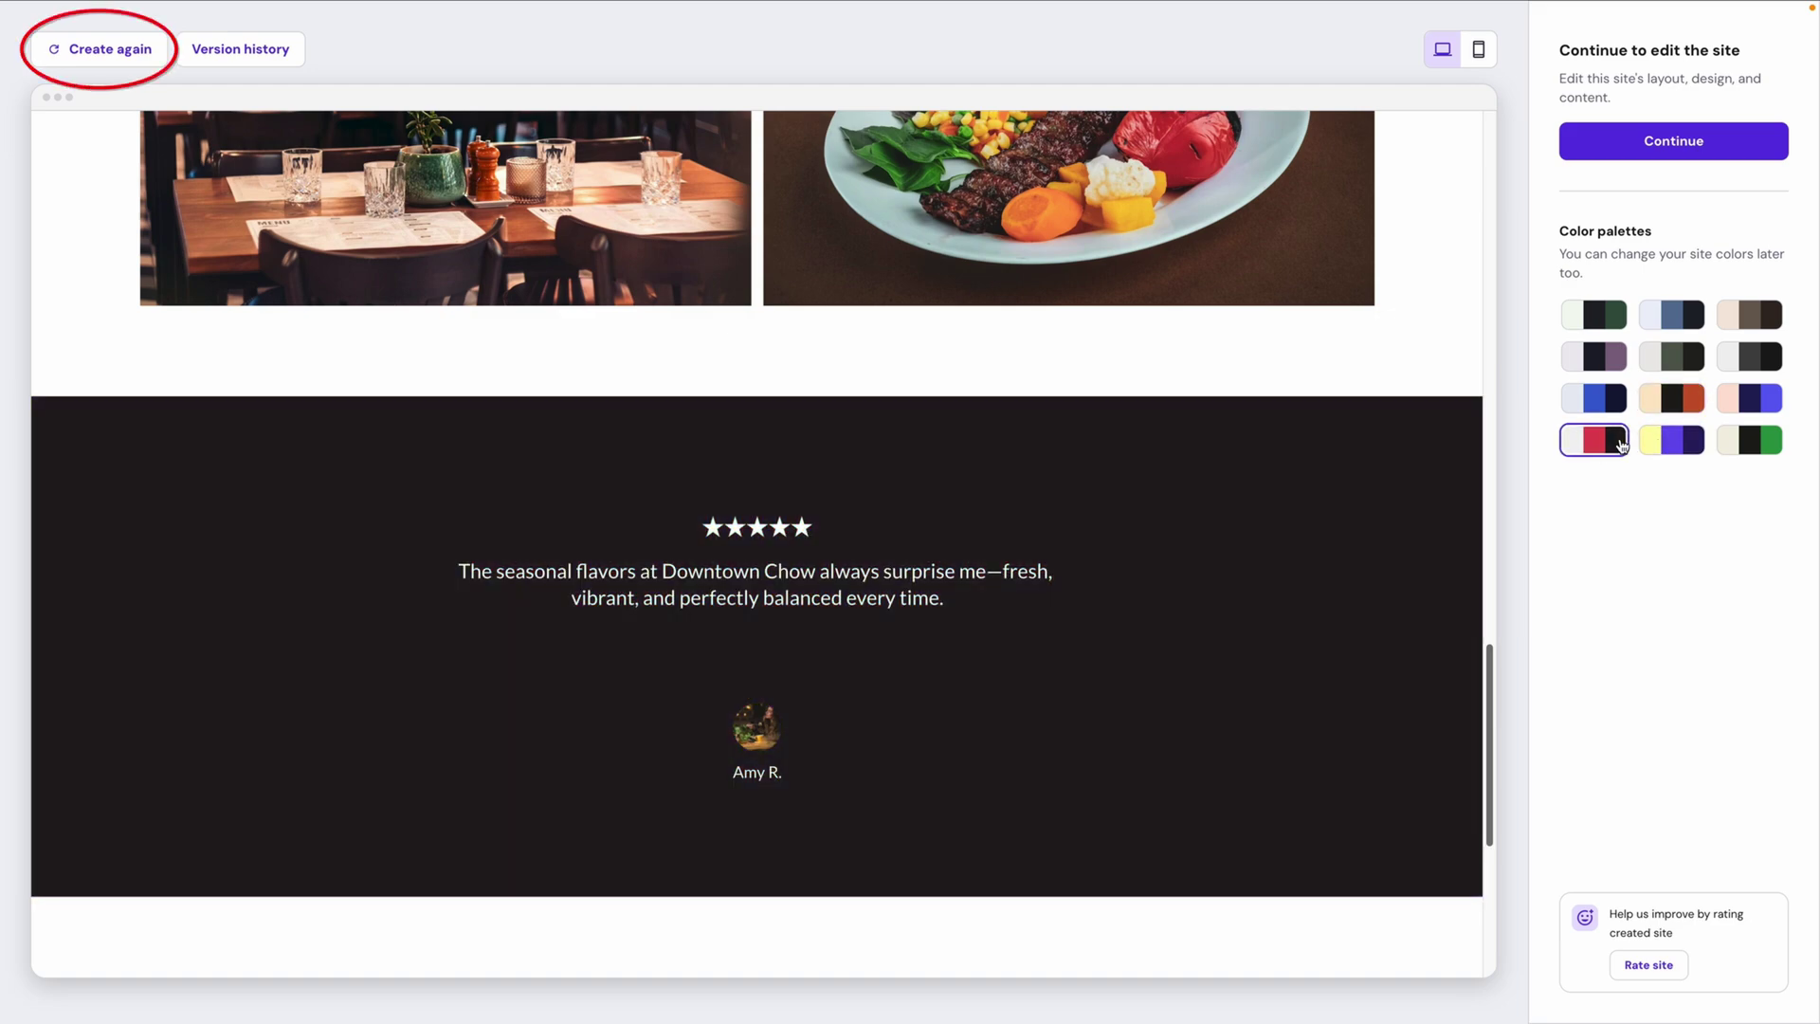
left_click(1718, 141)
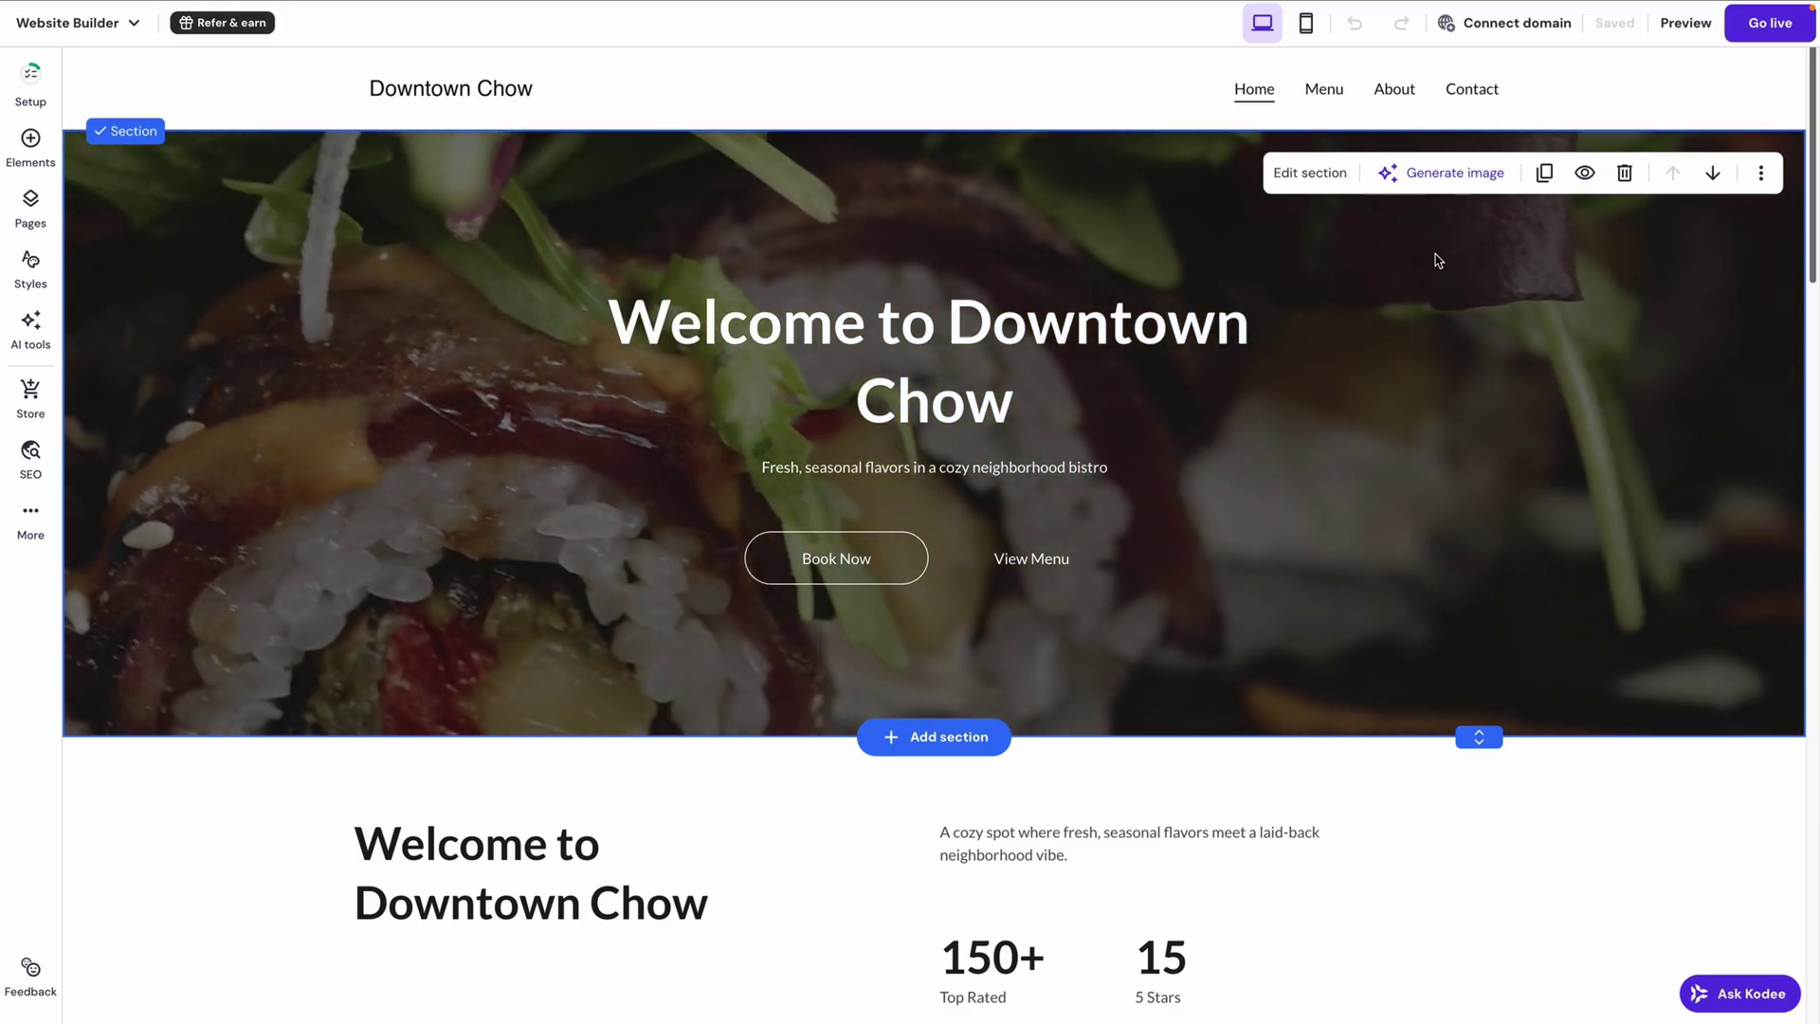
Step: Scroll through the homepage, then open the hero section's settings showing its video background
scroll(1327, 426, "down", 5)
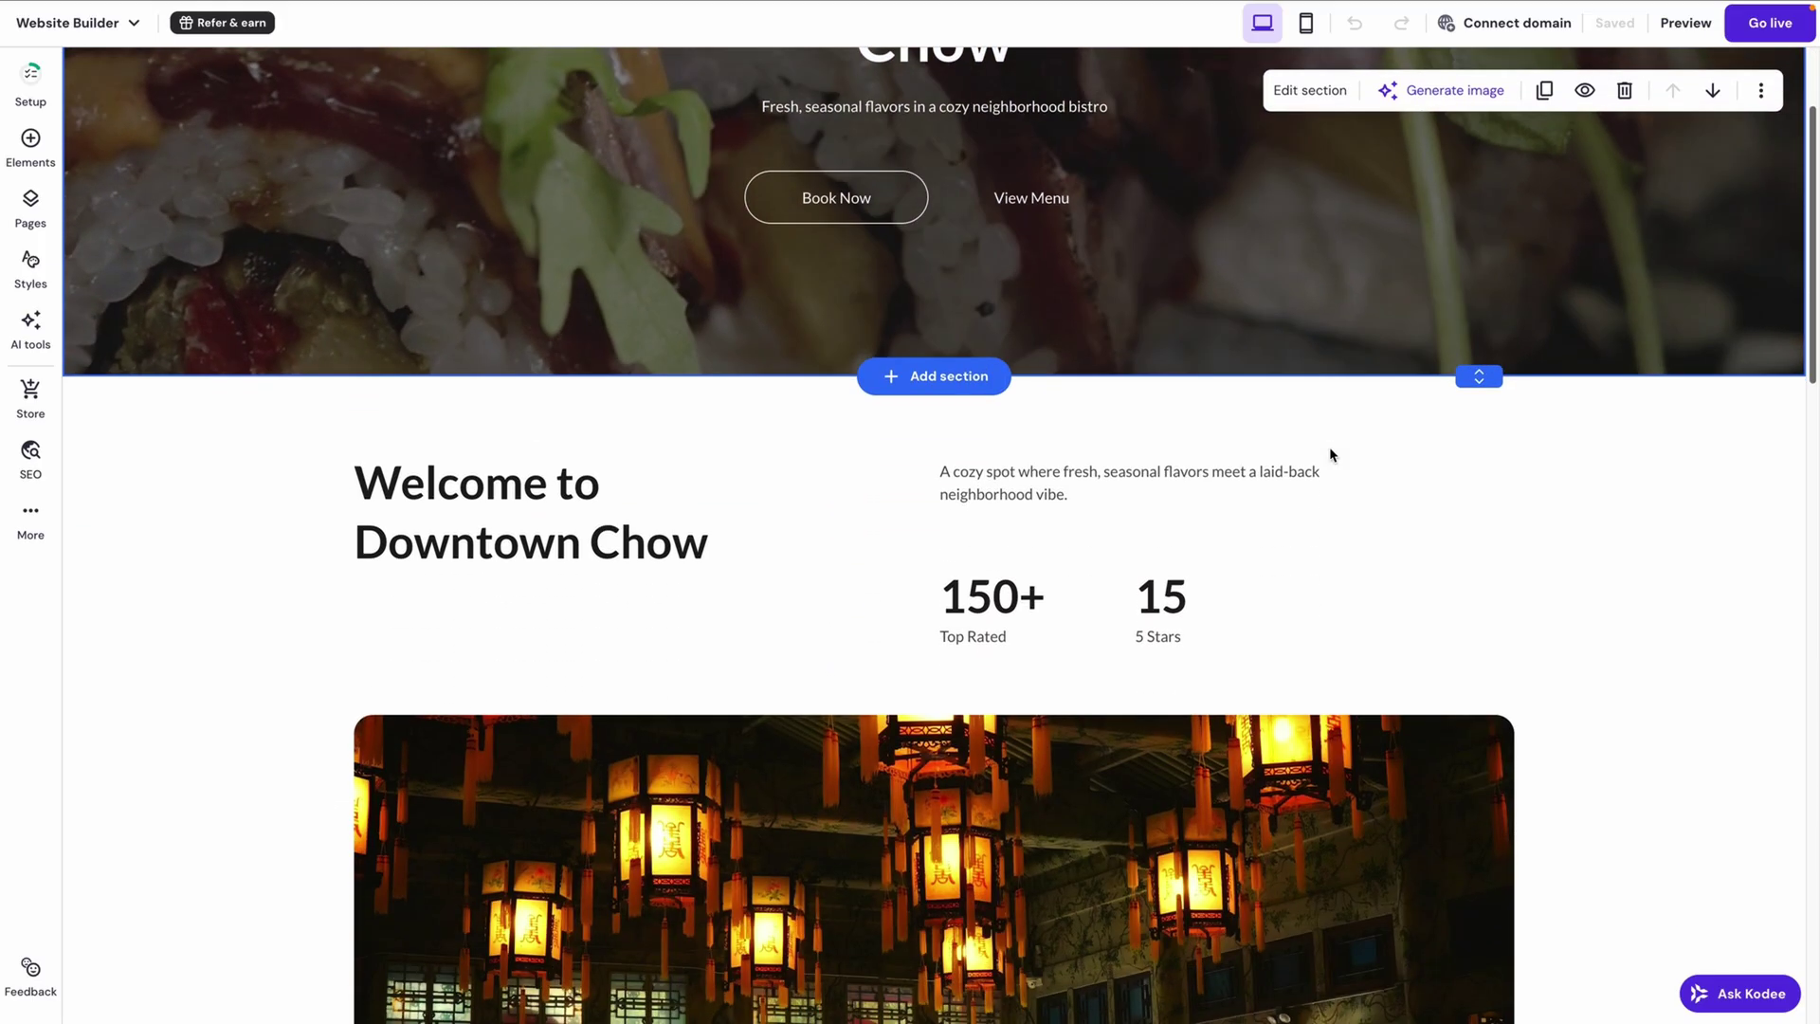
scroll(1254, 329, "down", 2)
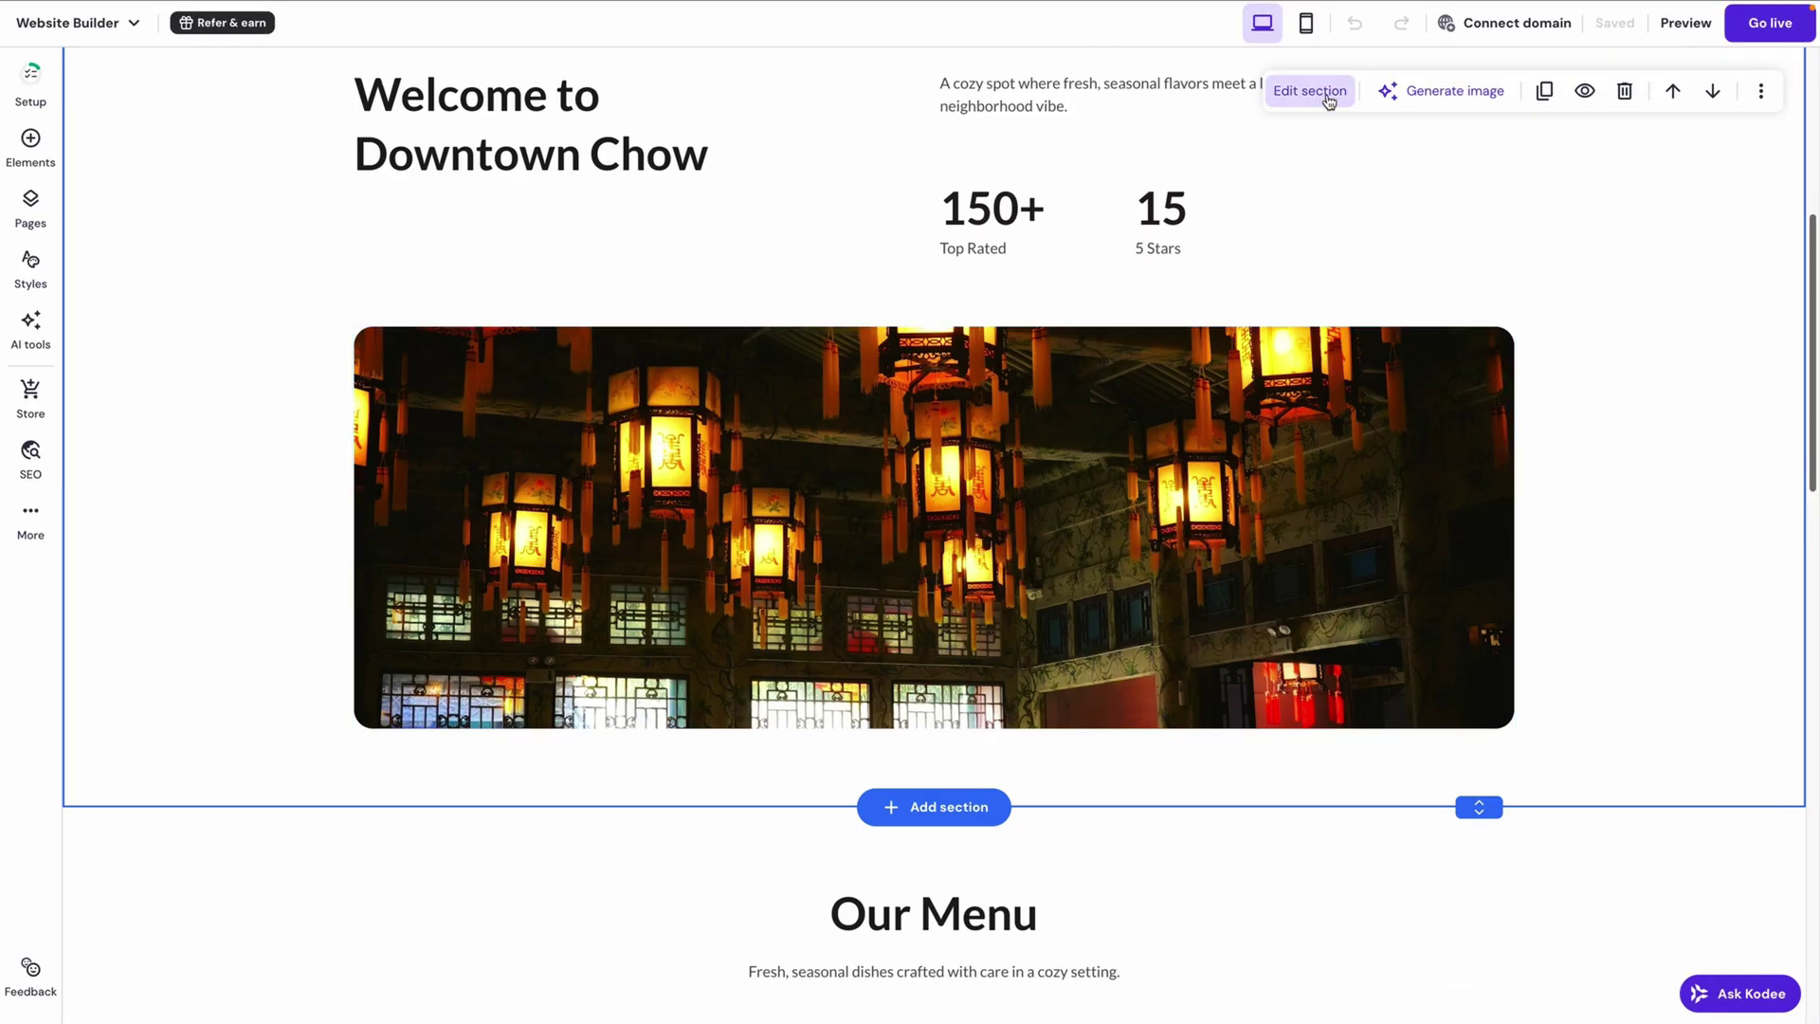
scroll(1322, 124, "up", 7)
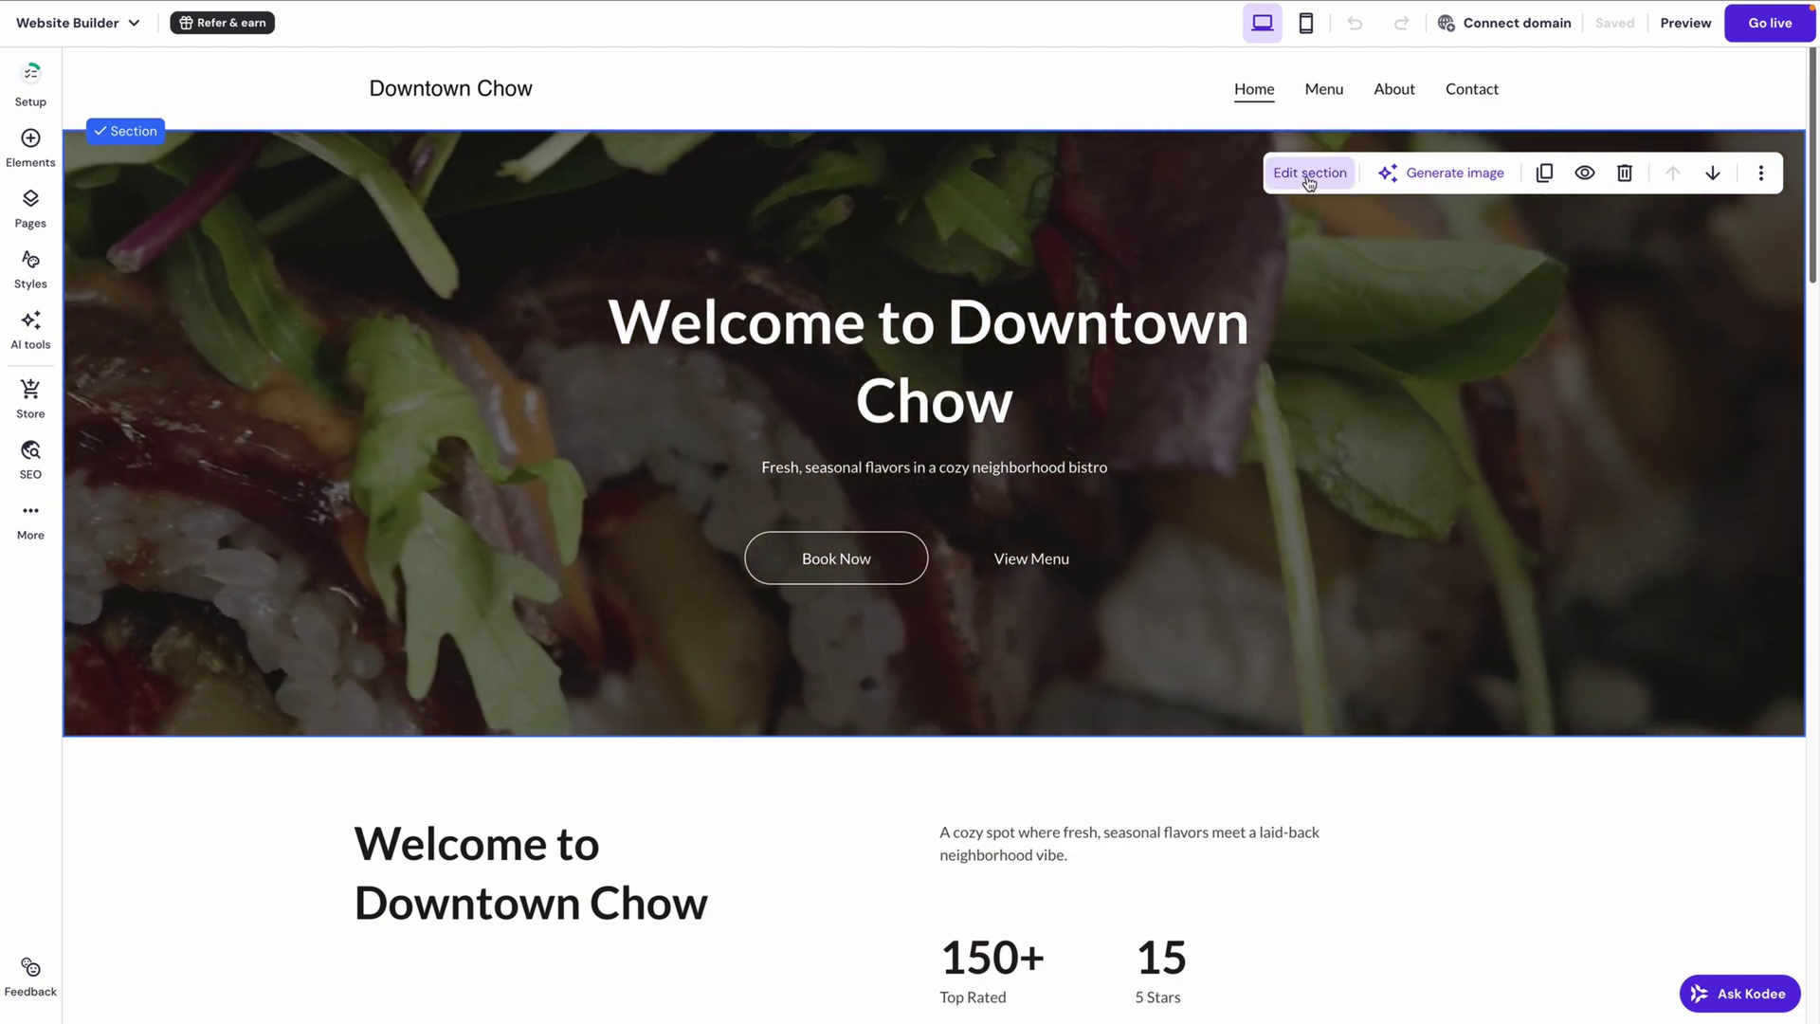
left_click(1301, 175)
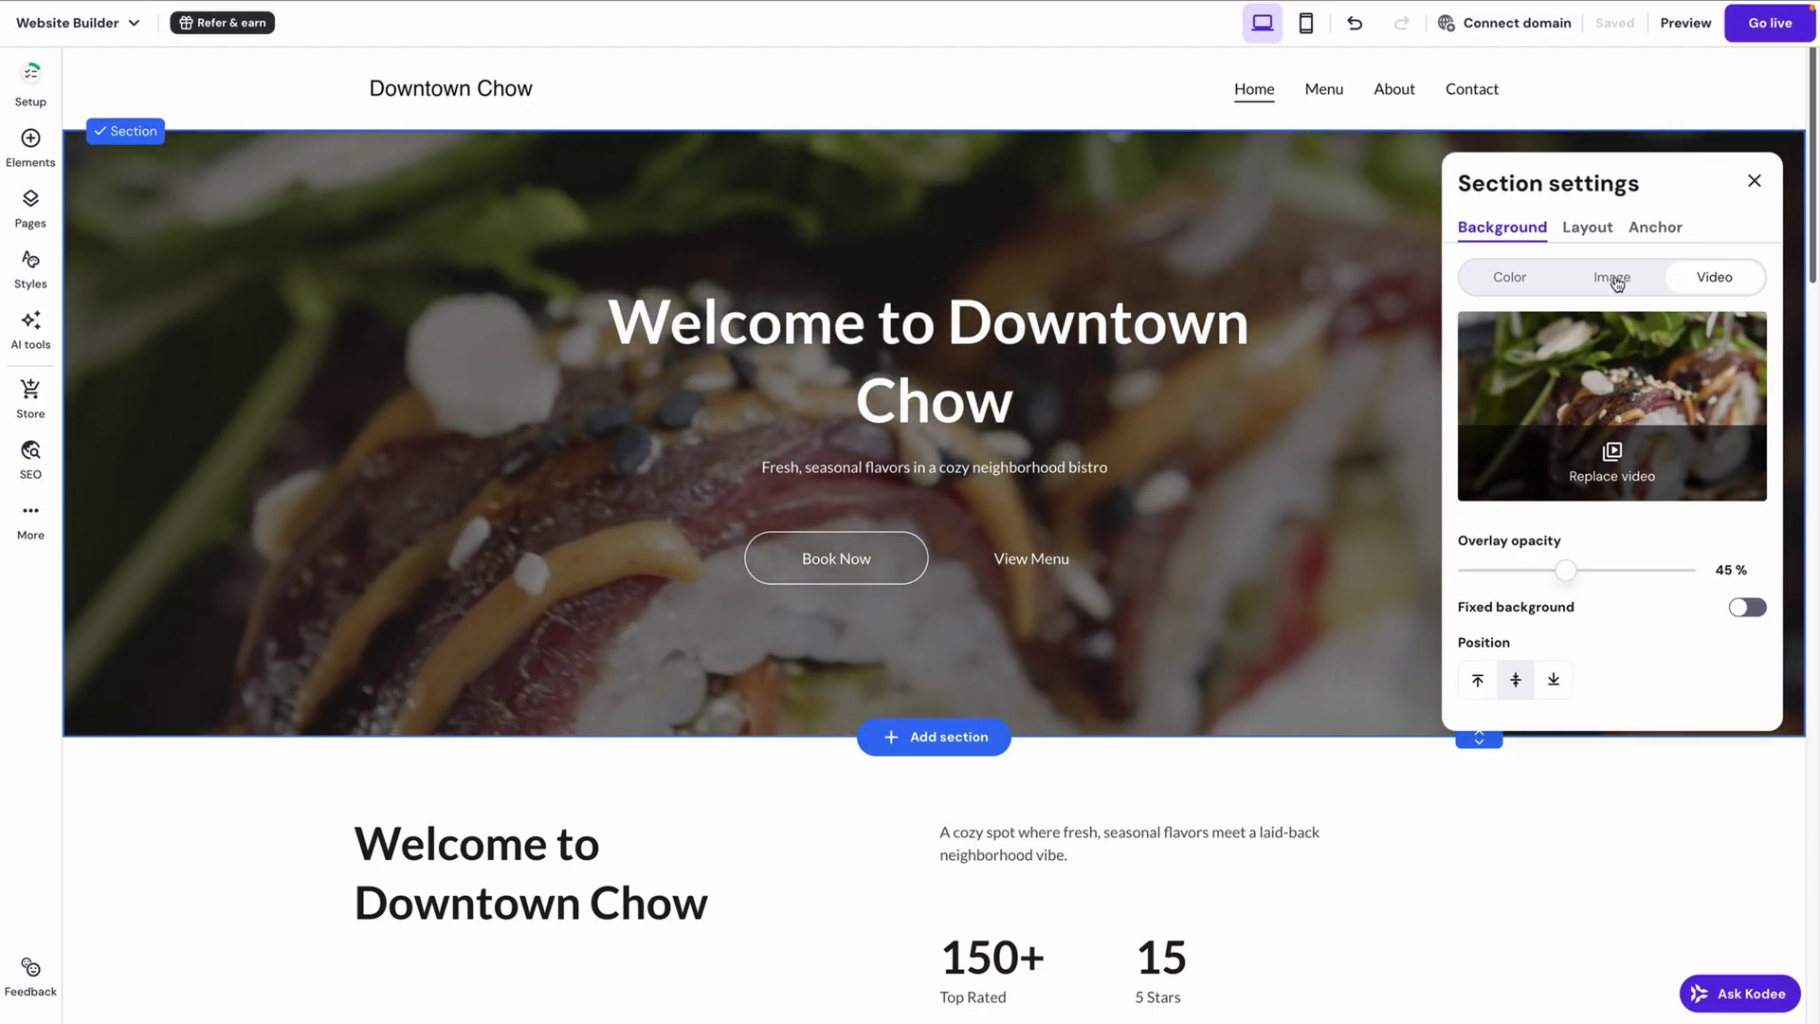
Step: Switch the hero background from video to Image and close Section settings
left_click(1614, 279)
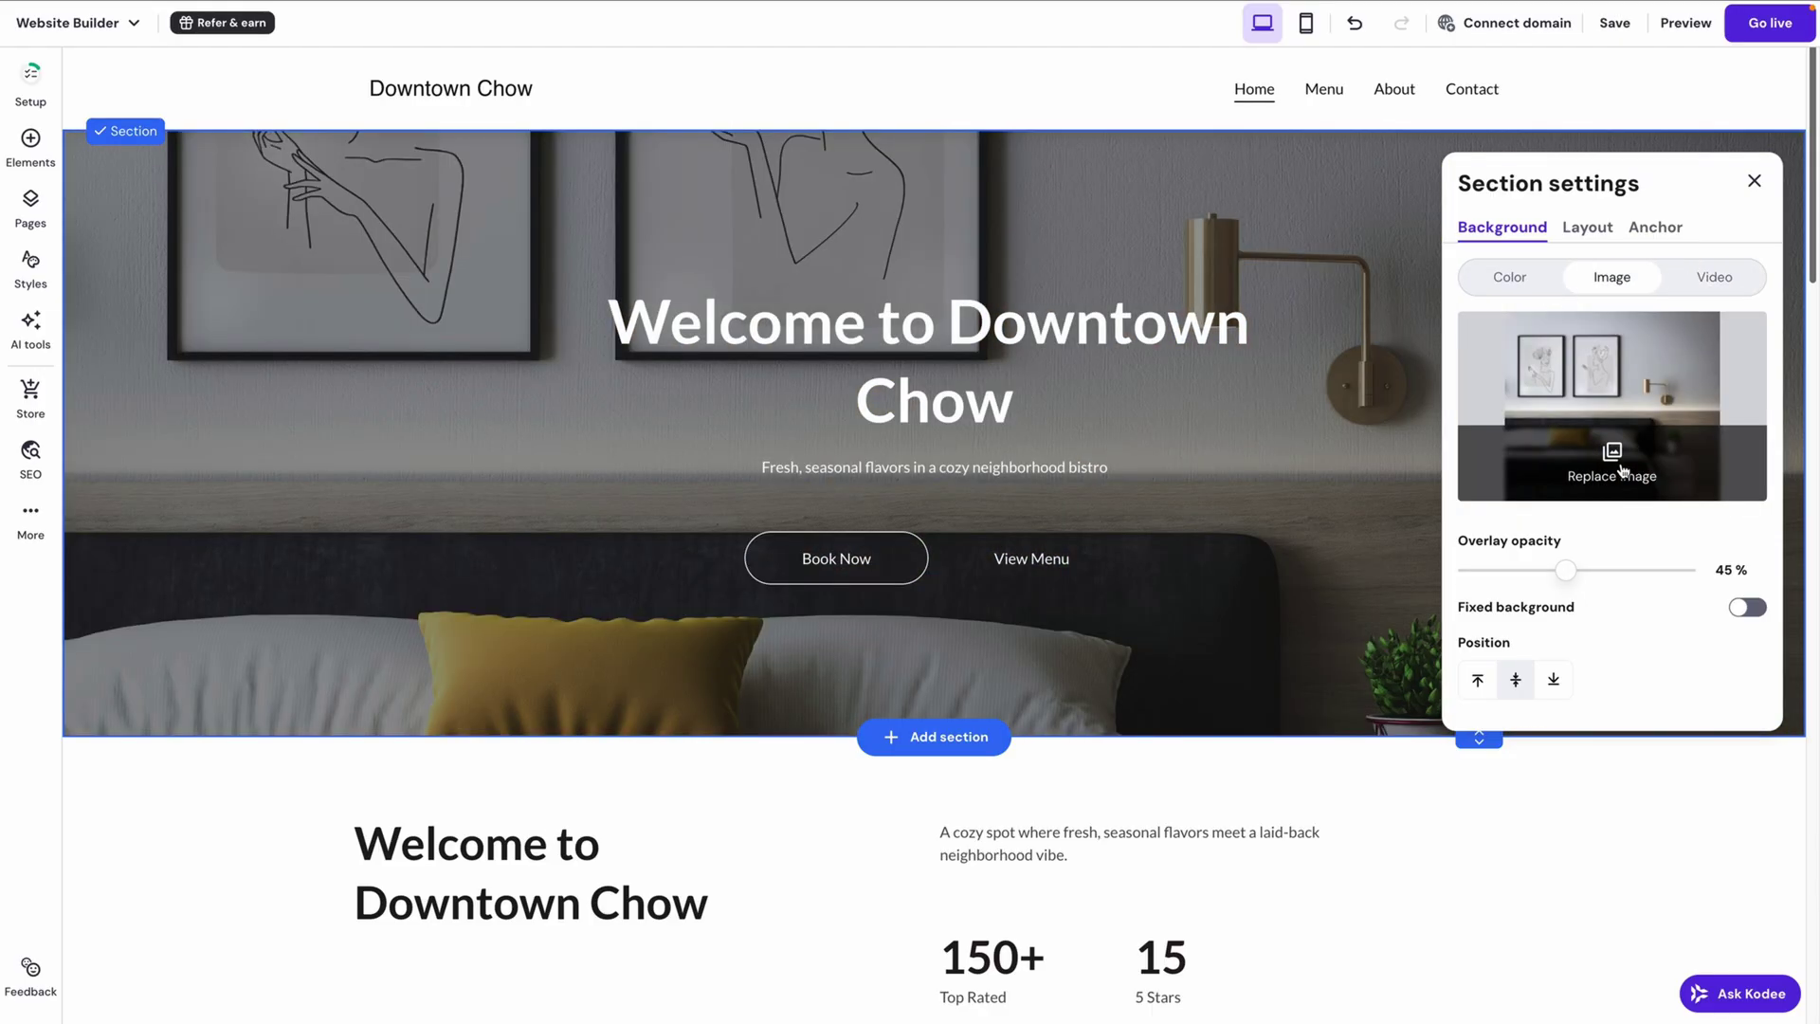
left_click(1754, 181)
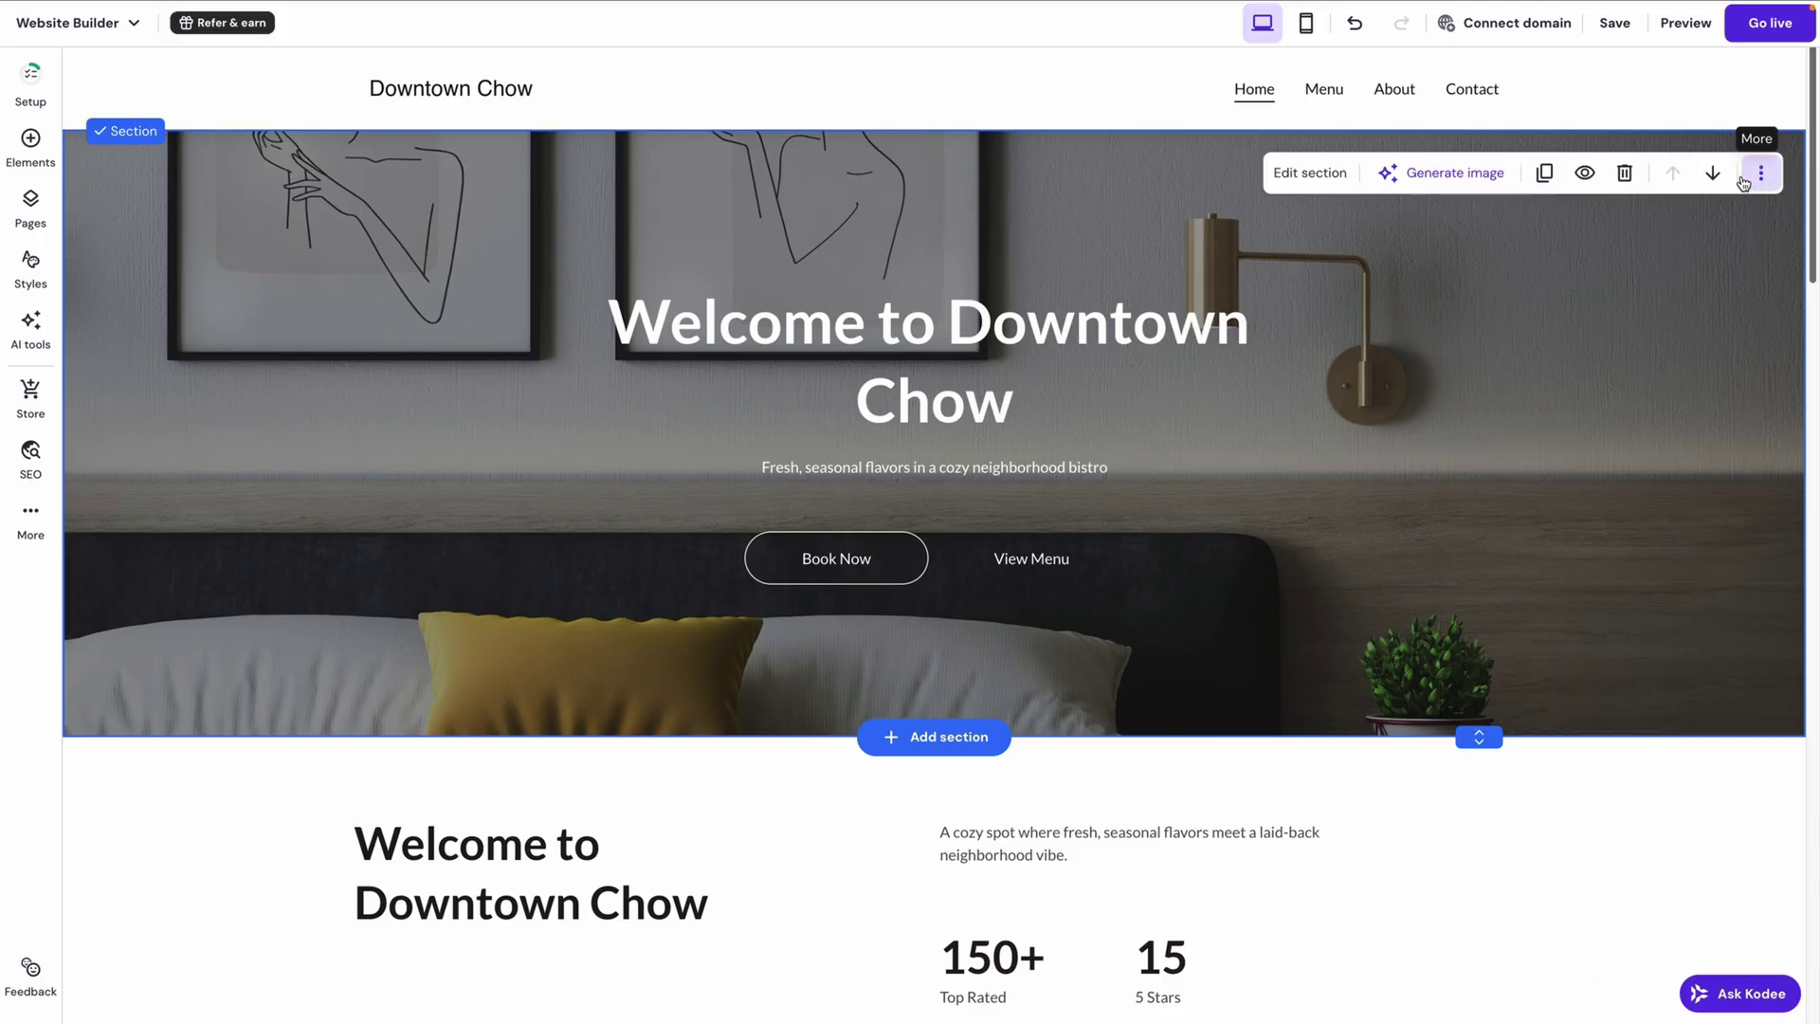
Step: Set the hero background to an AI image of a hand-rolled sushi roll on a rustic wooden board
left_click(1433, 179)
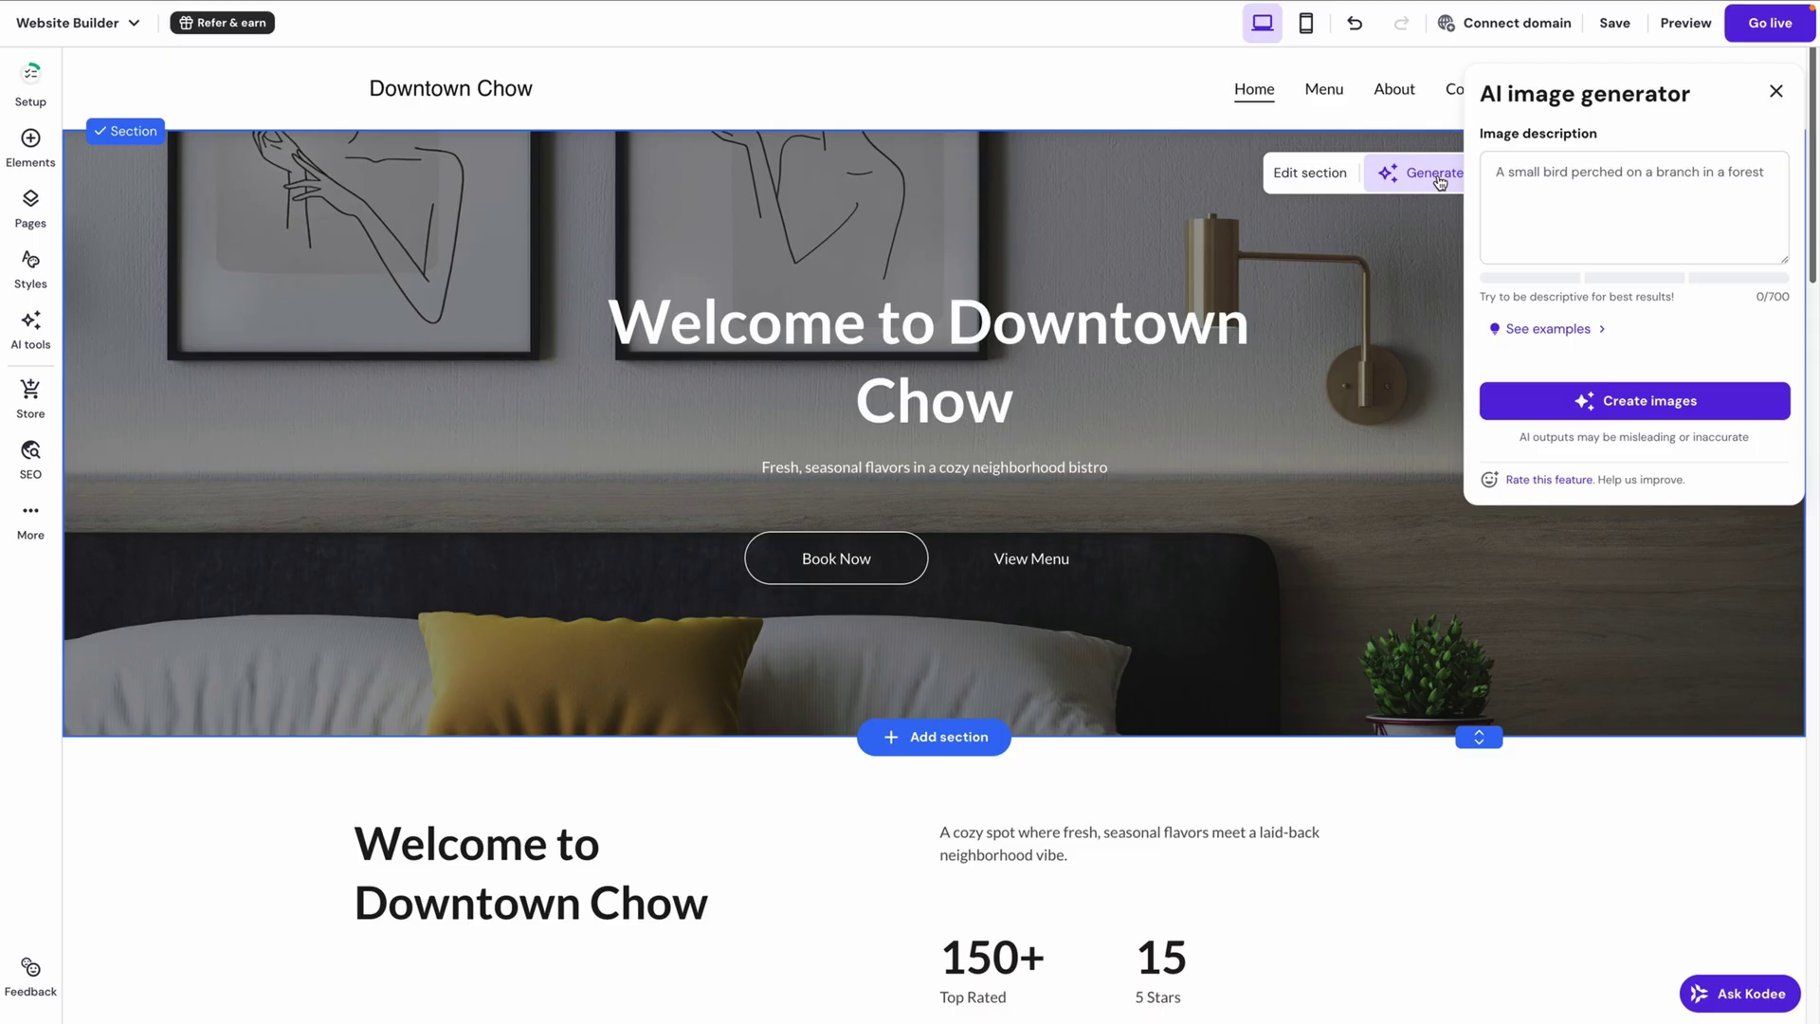
left_click(1548, 174)
type("A hand")
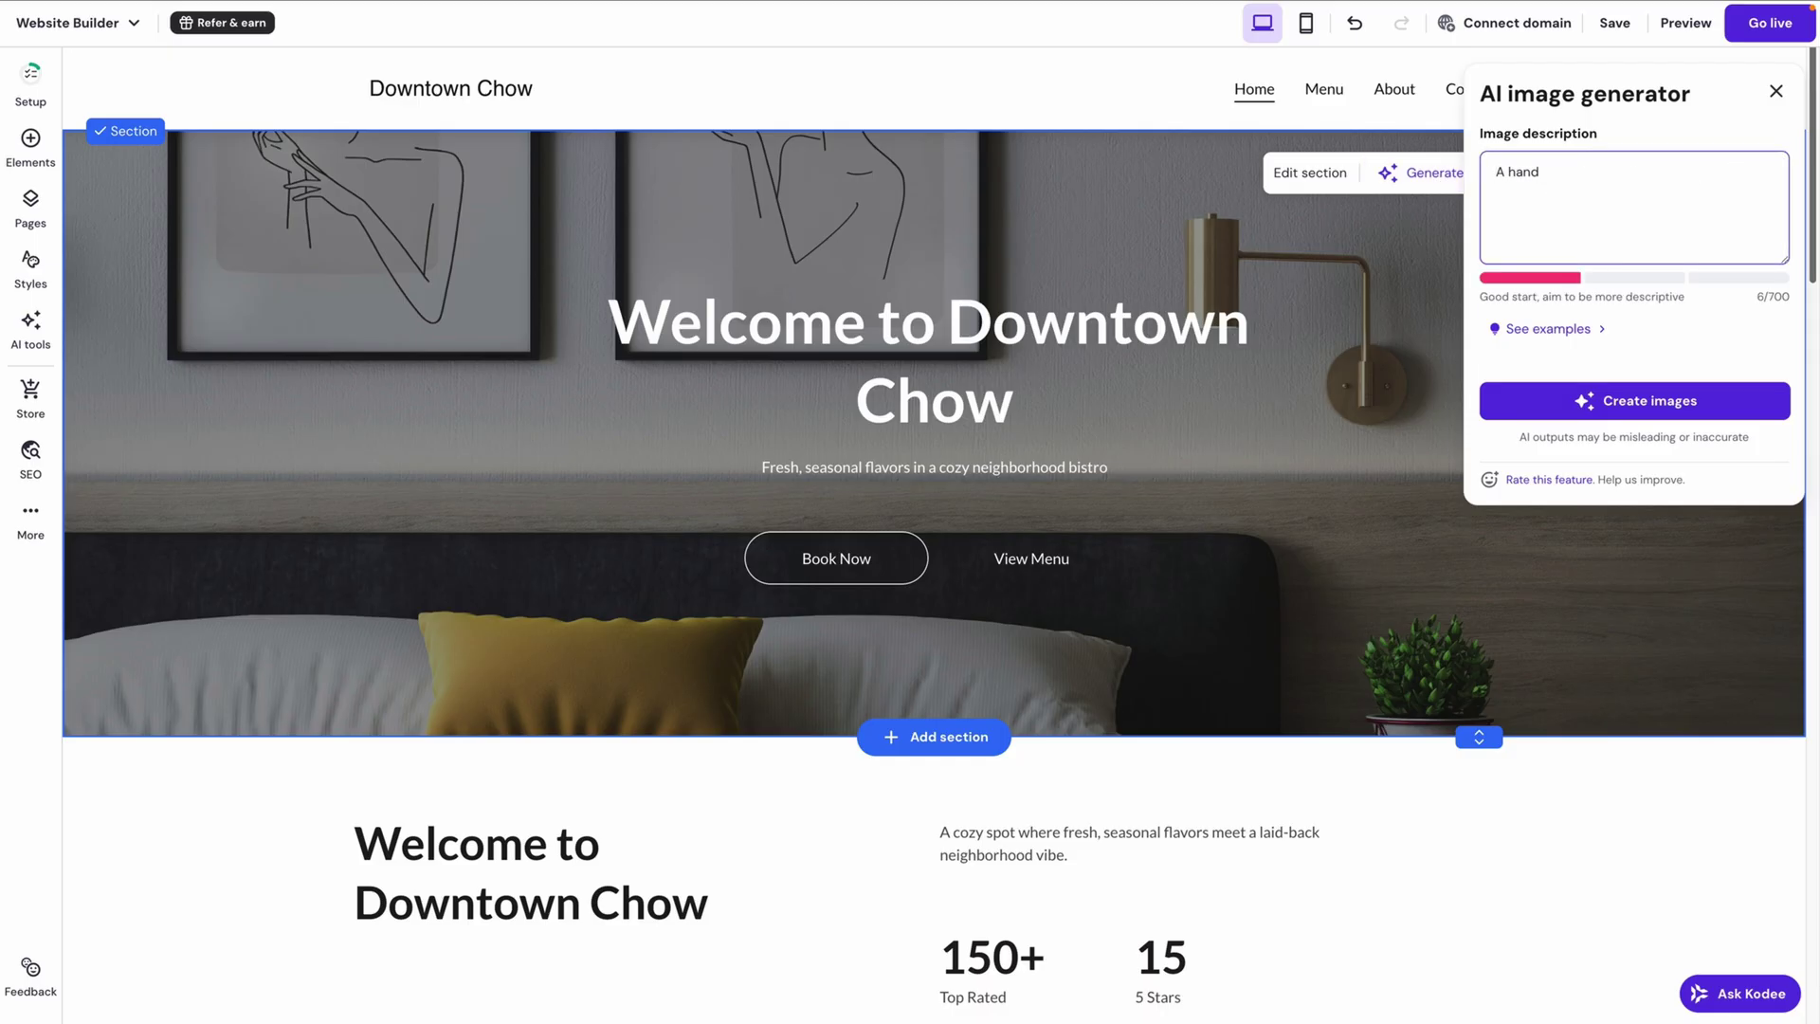
type("-rolled sushi roll laid out on a rustic woo")
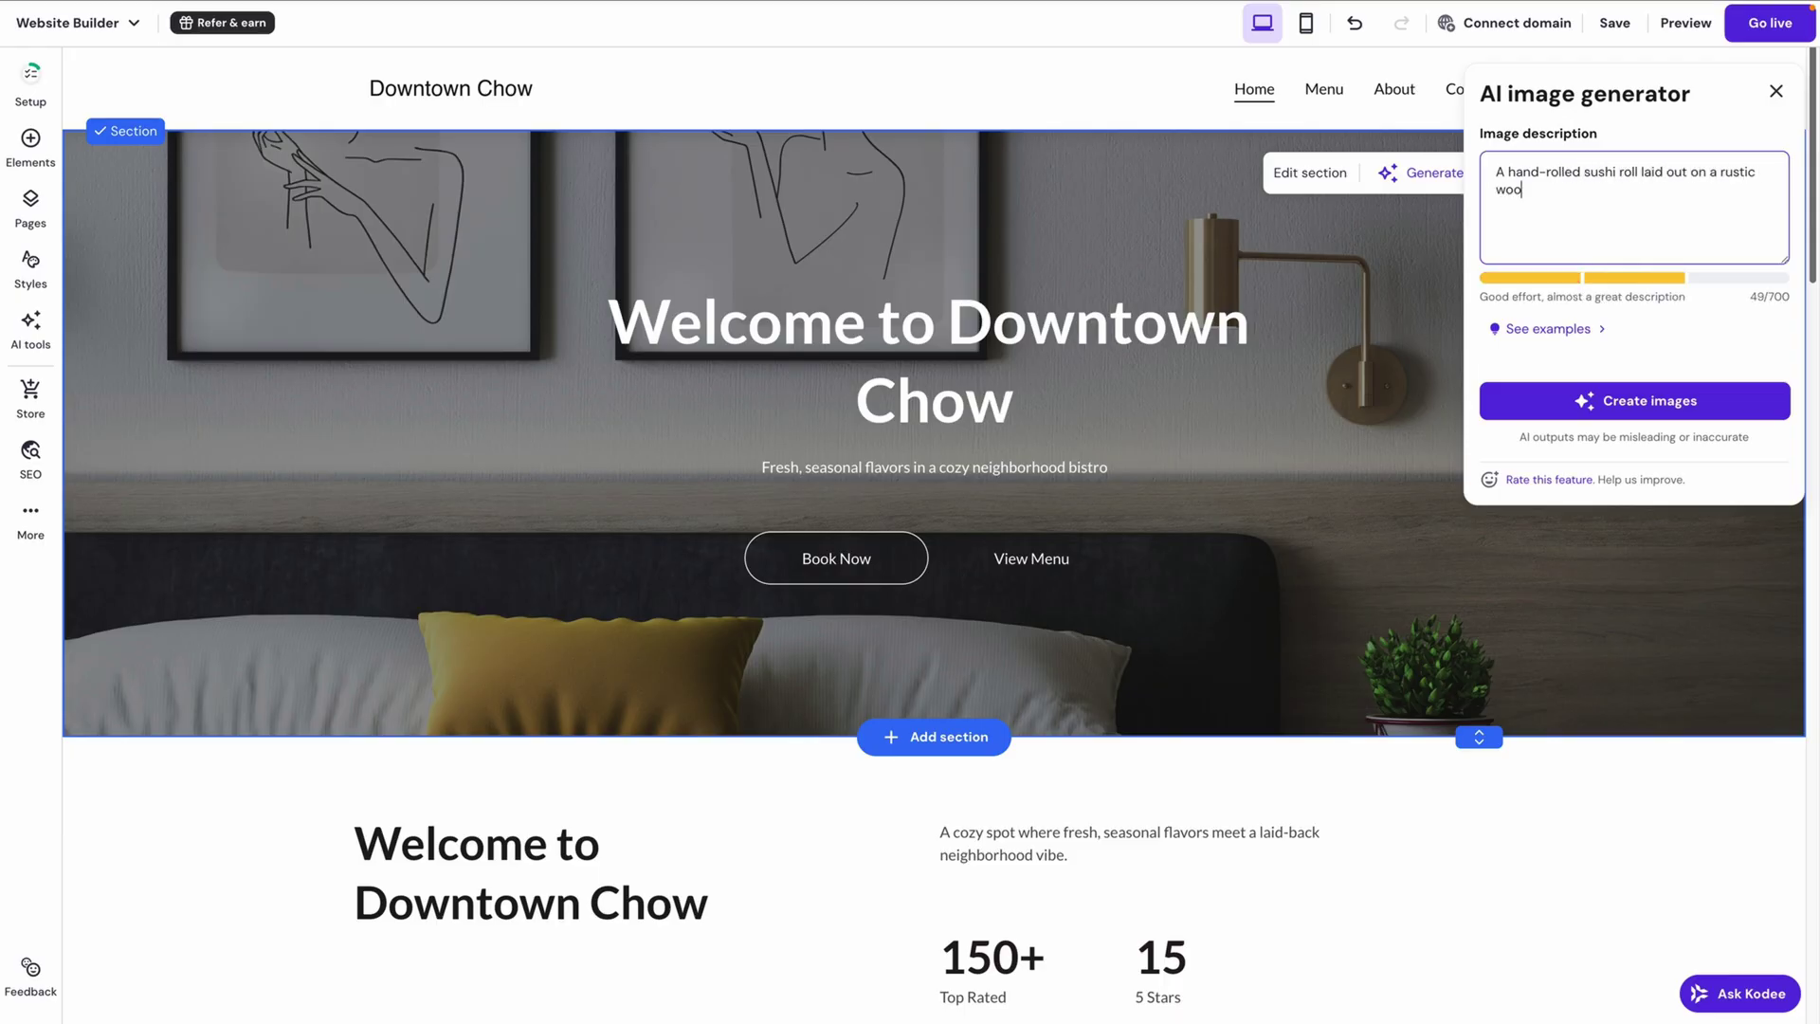
type("den board.")
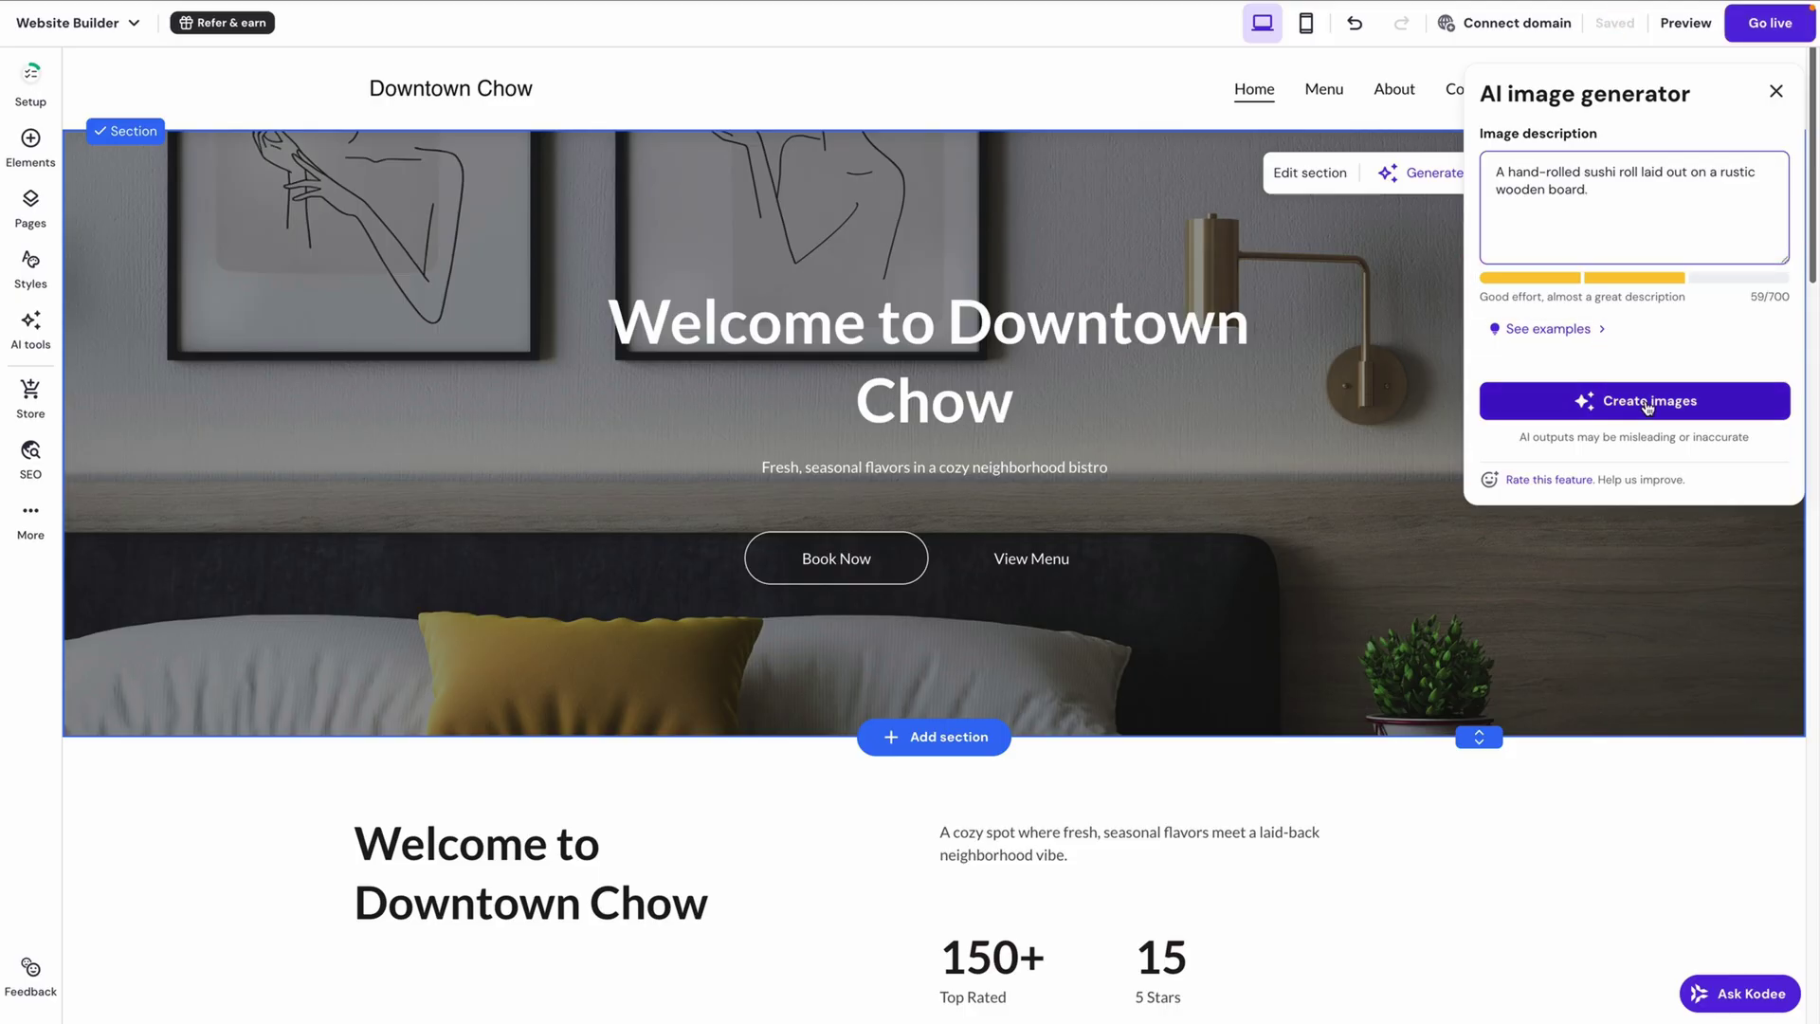
left_click(1647, 404)
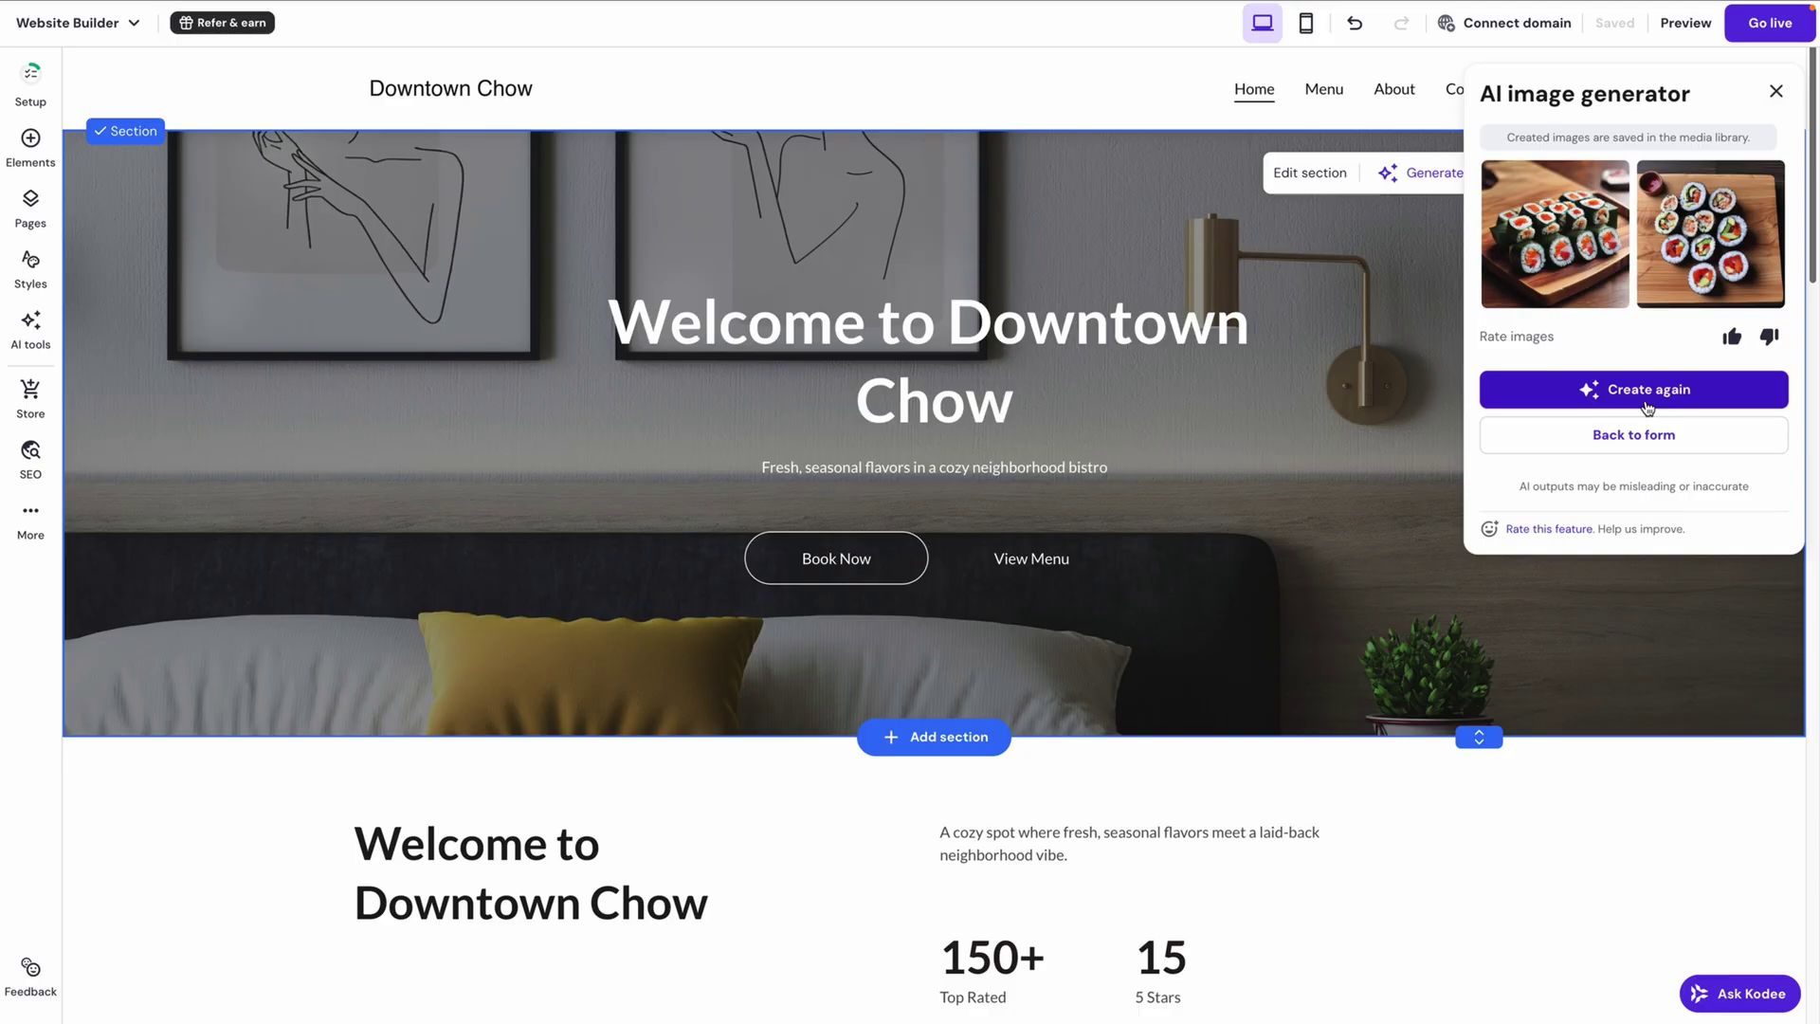
left_click(1681, 252)
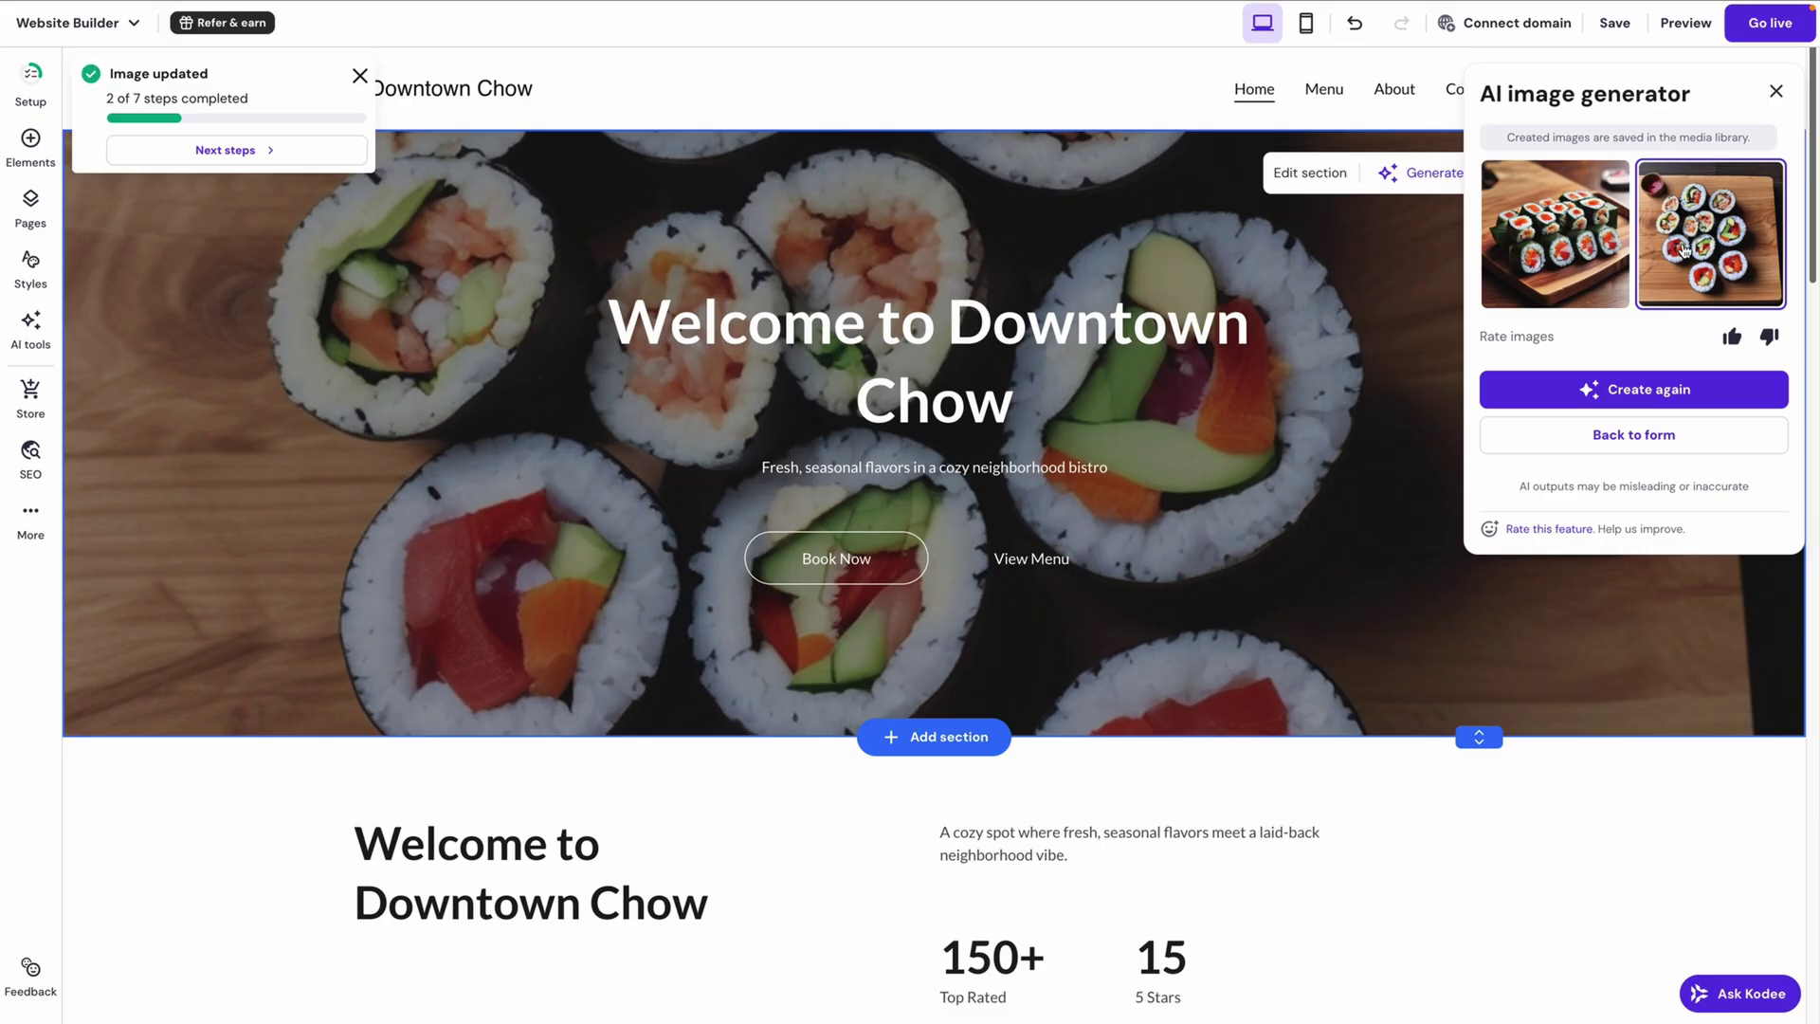
left_click(1776, 91)
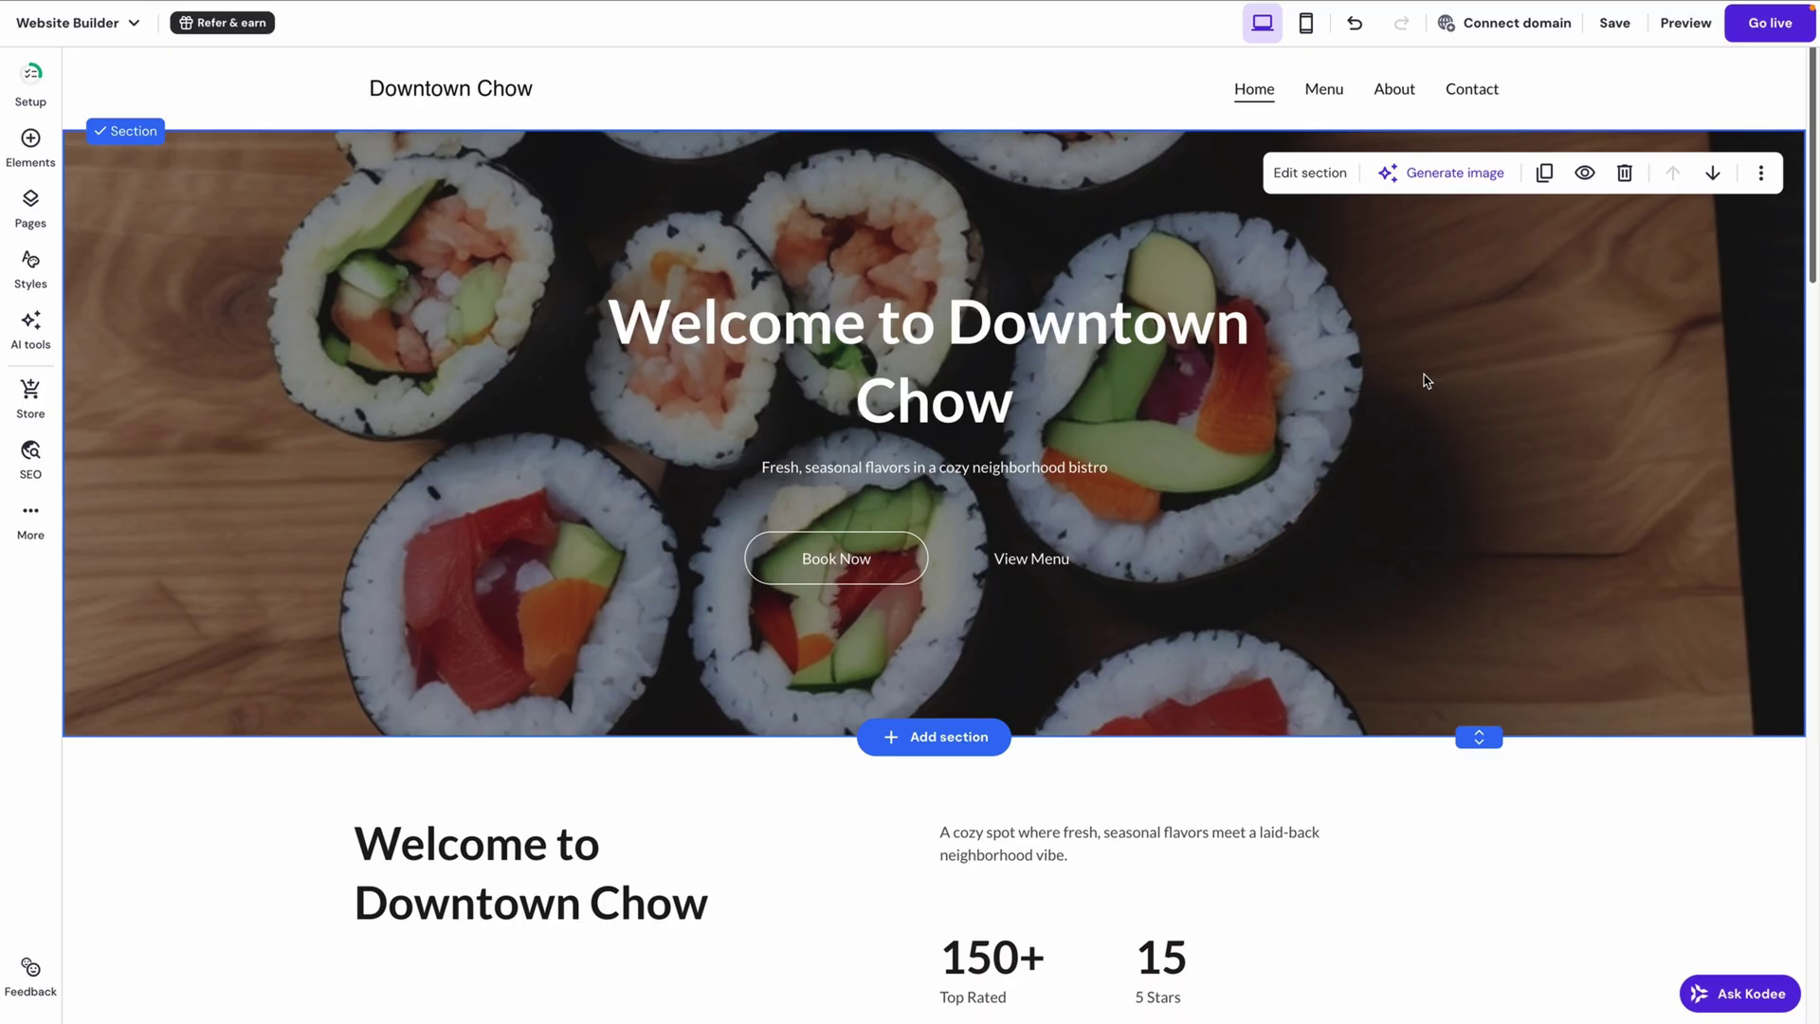
left_click(959, 750)
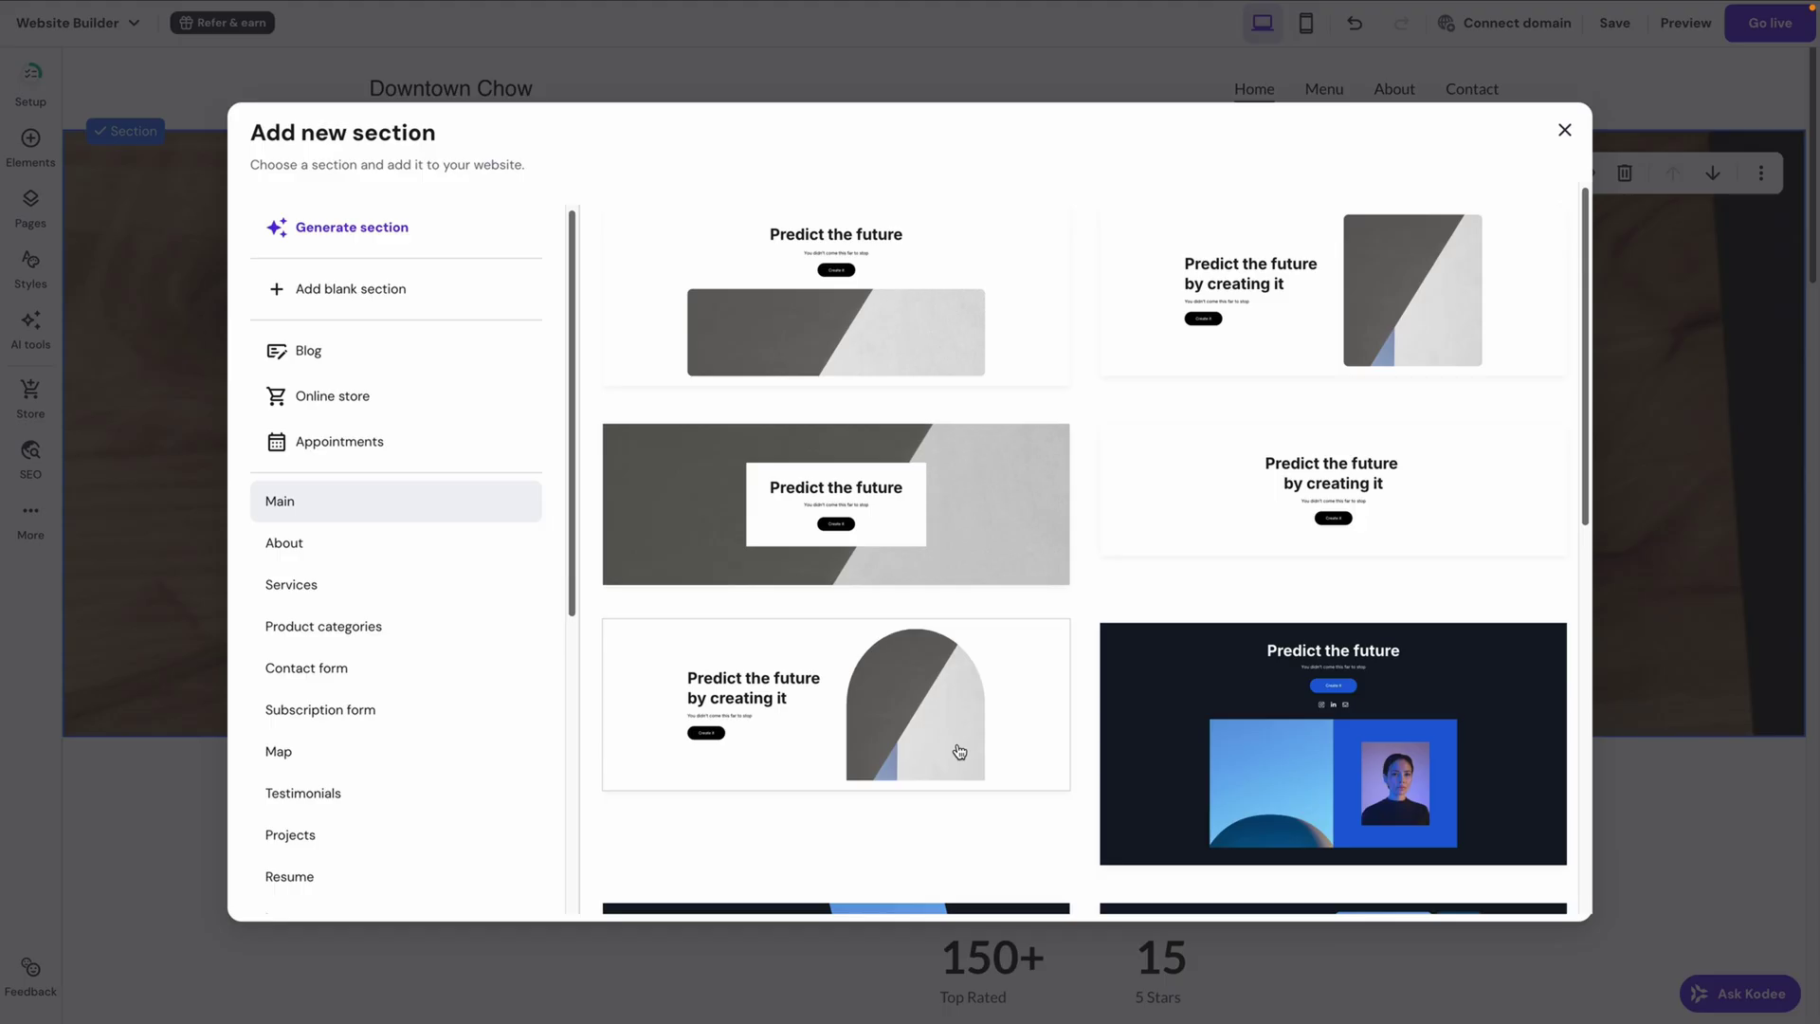
left_click(428, 634)
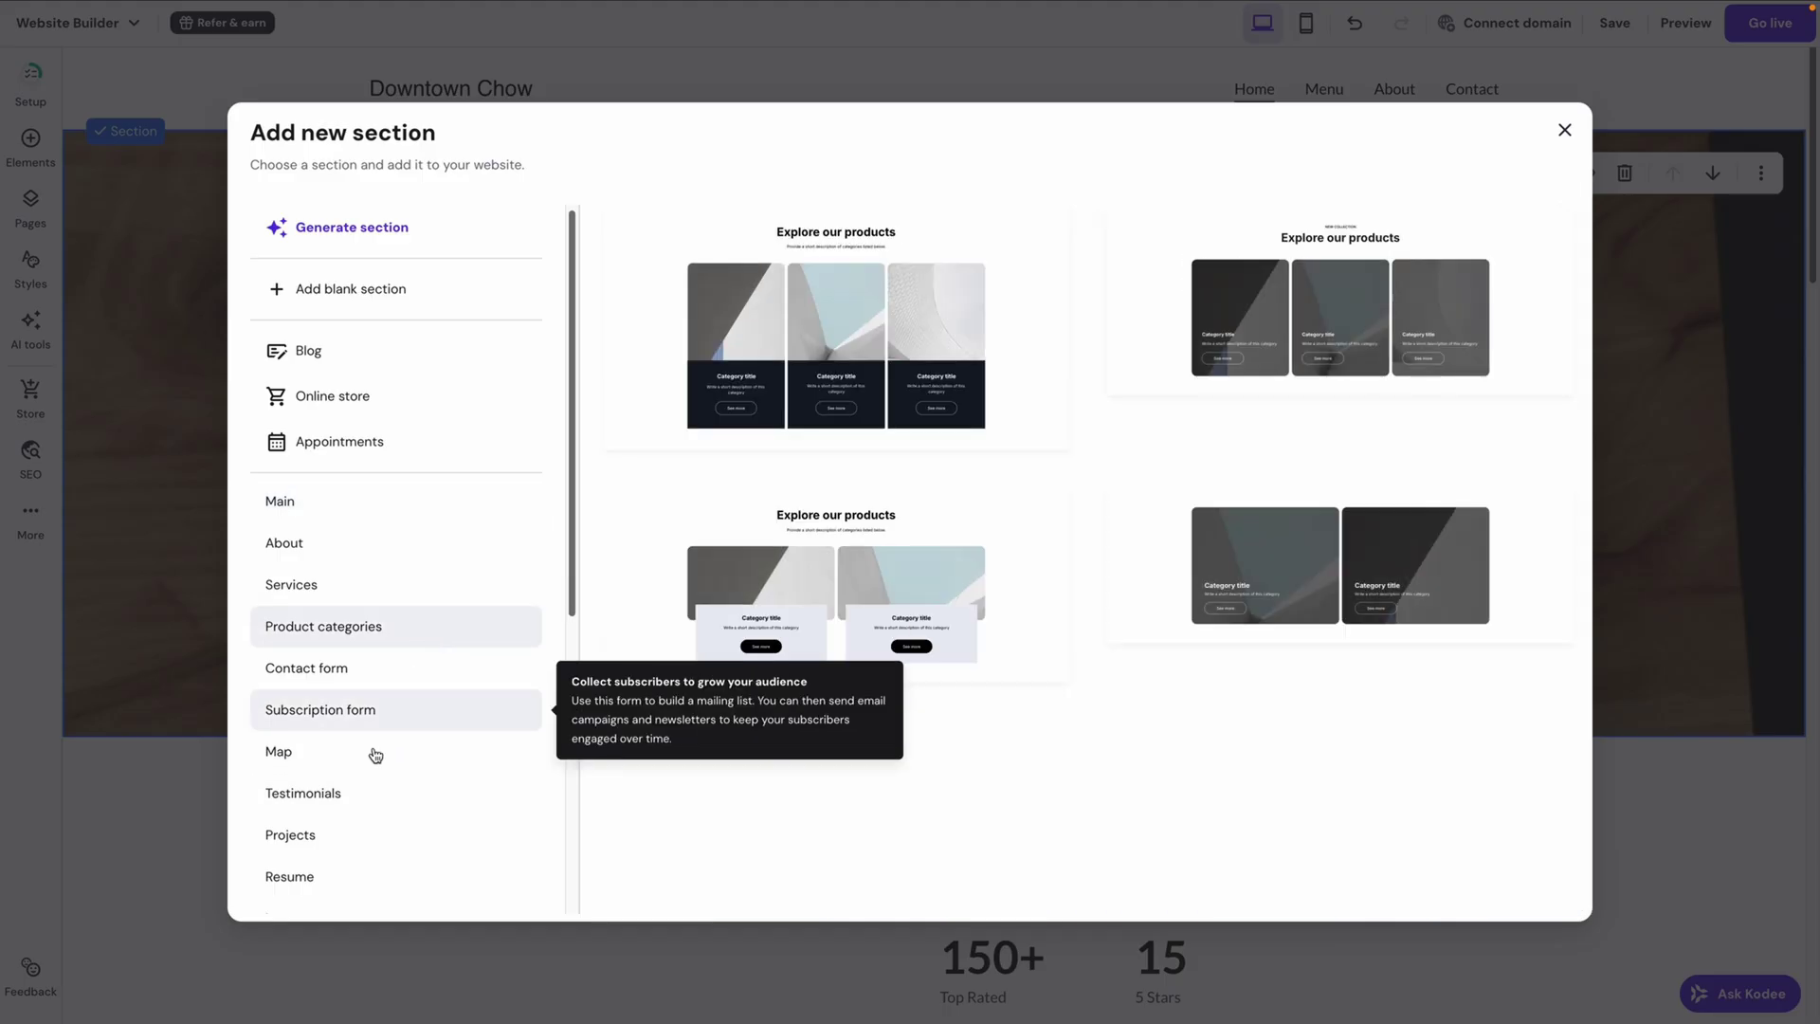
left_click(343, 795)
scroll(344, 805, "down", 3)
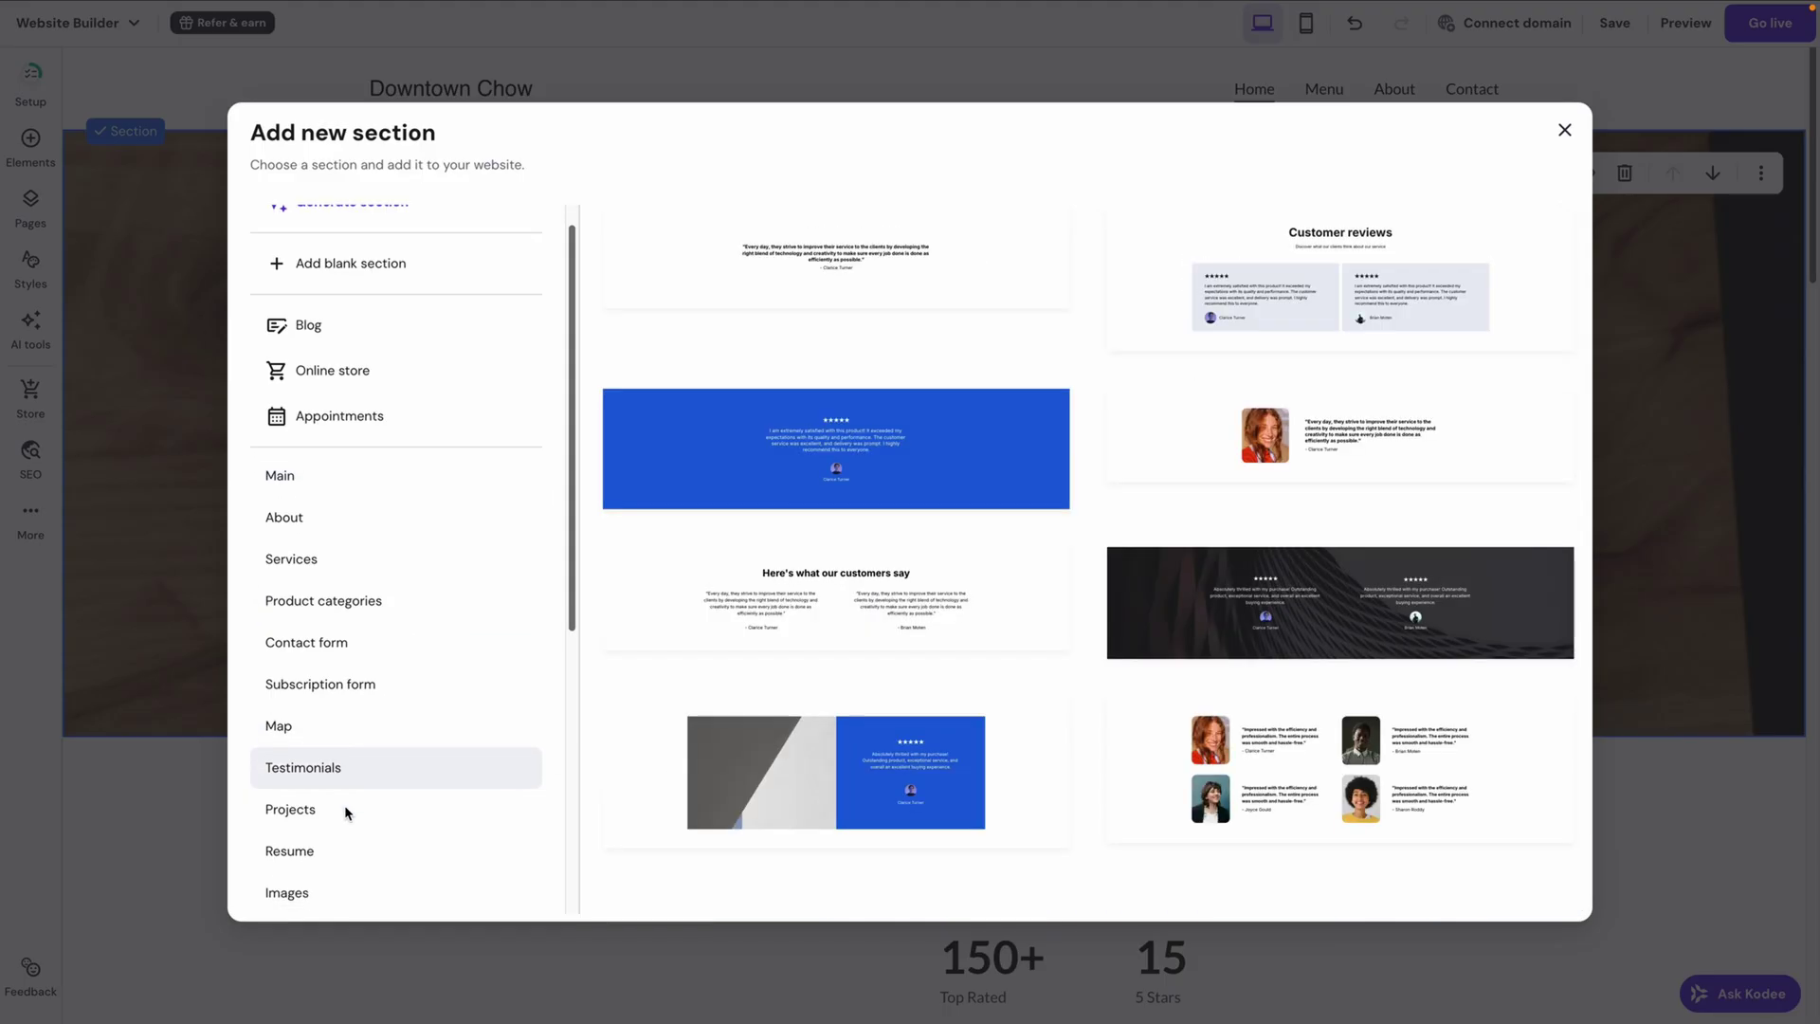
left_click(328, 711)
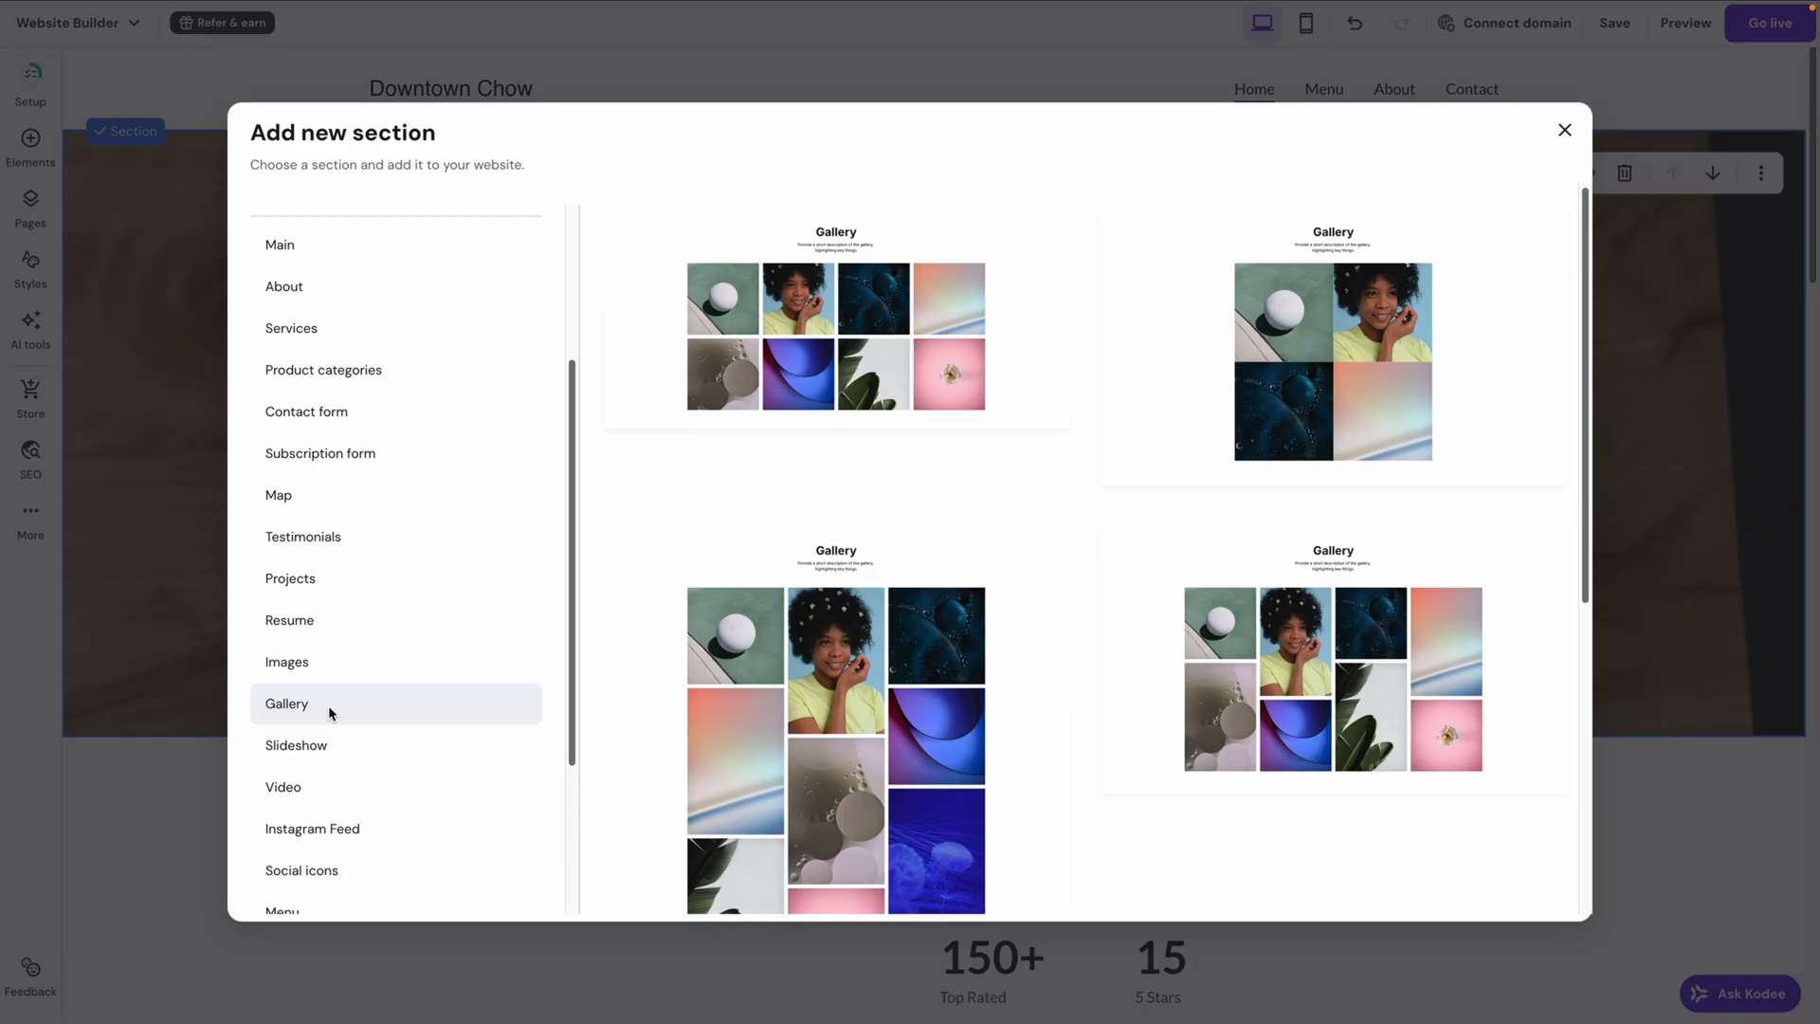
left_click(1564, 129)
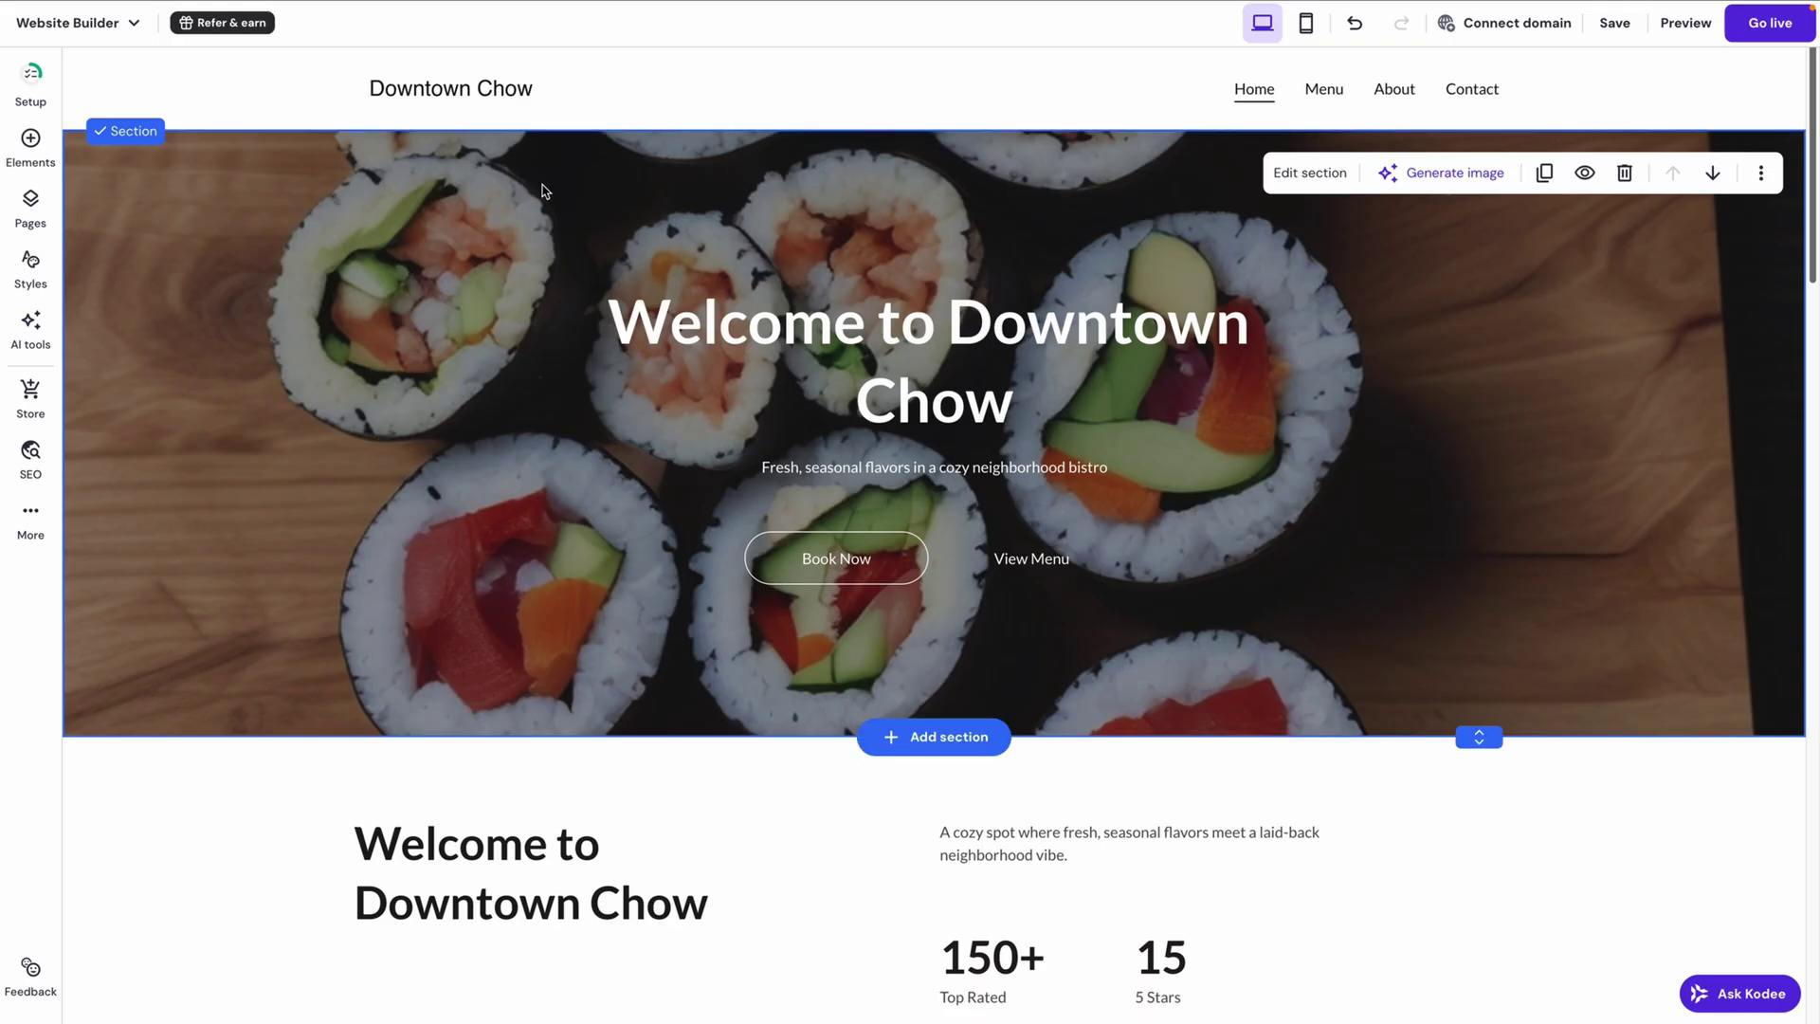
Step: In the pages list, drag About above Menu, then bring up the site styles panel
left_click(31, 150)
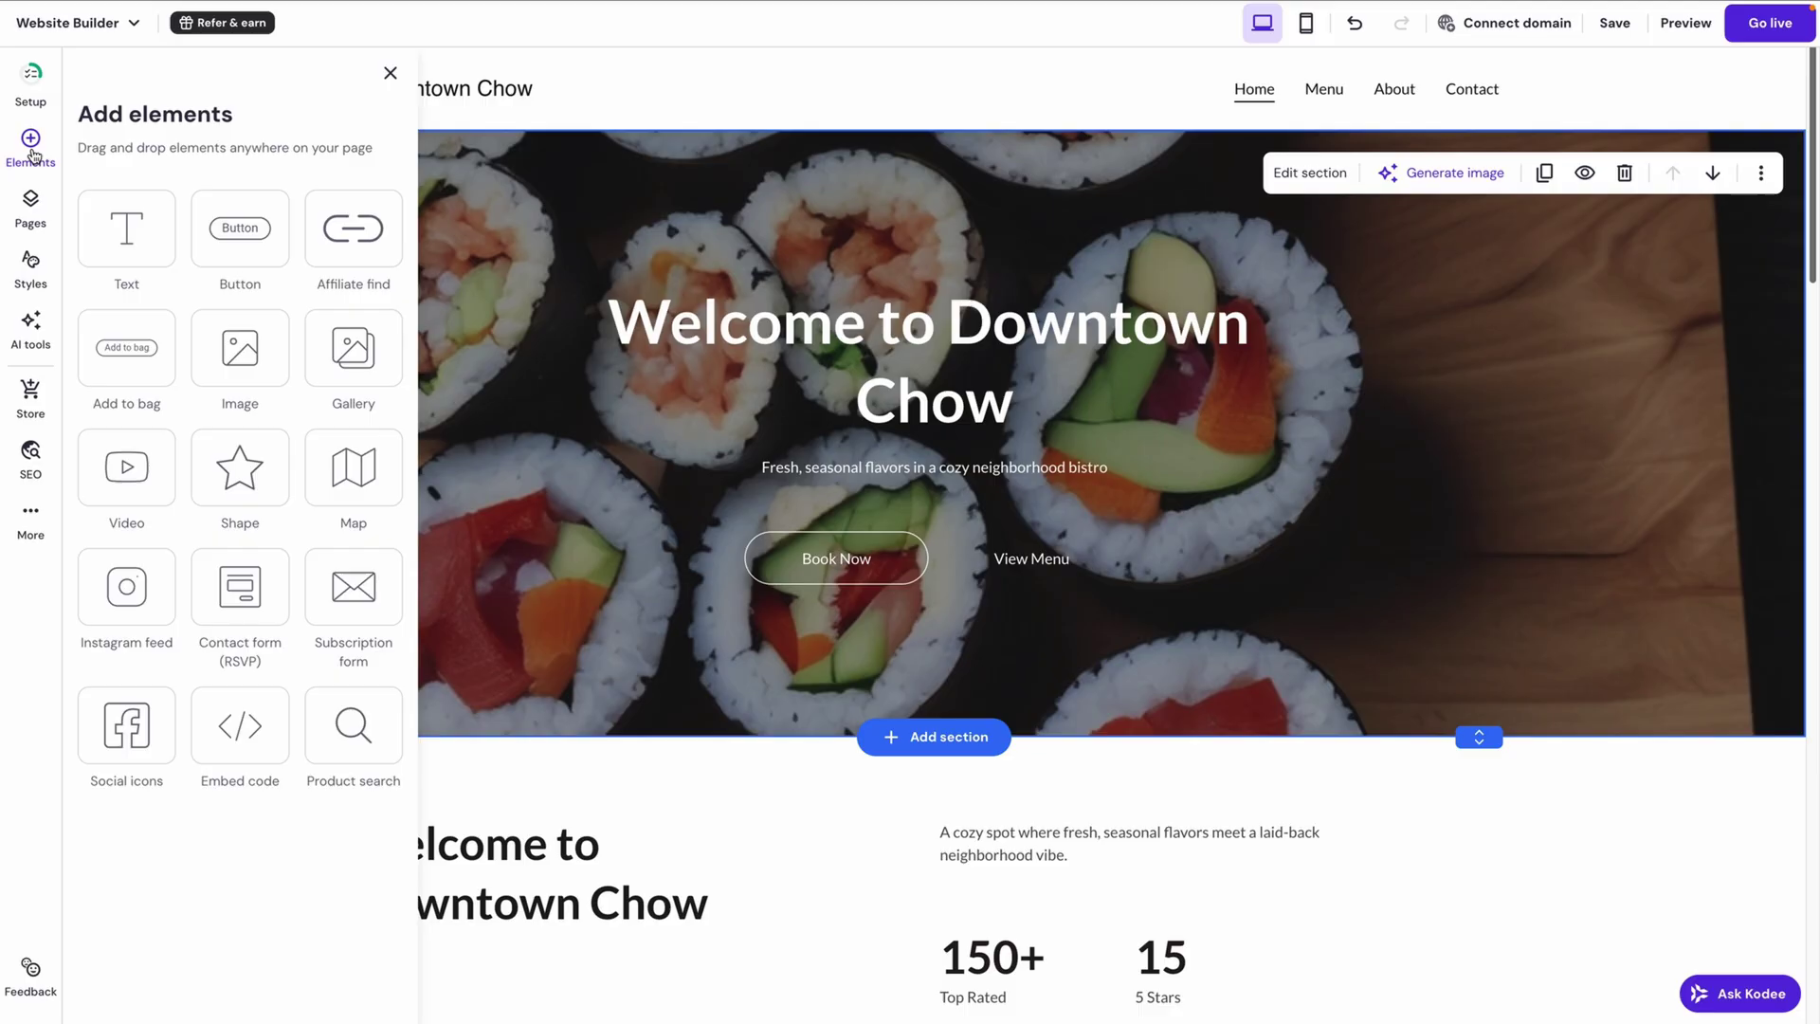
left_click(34, 214)
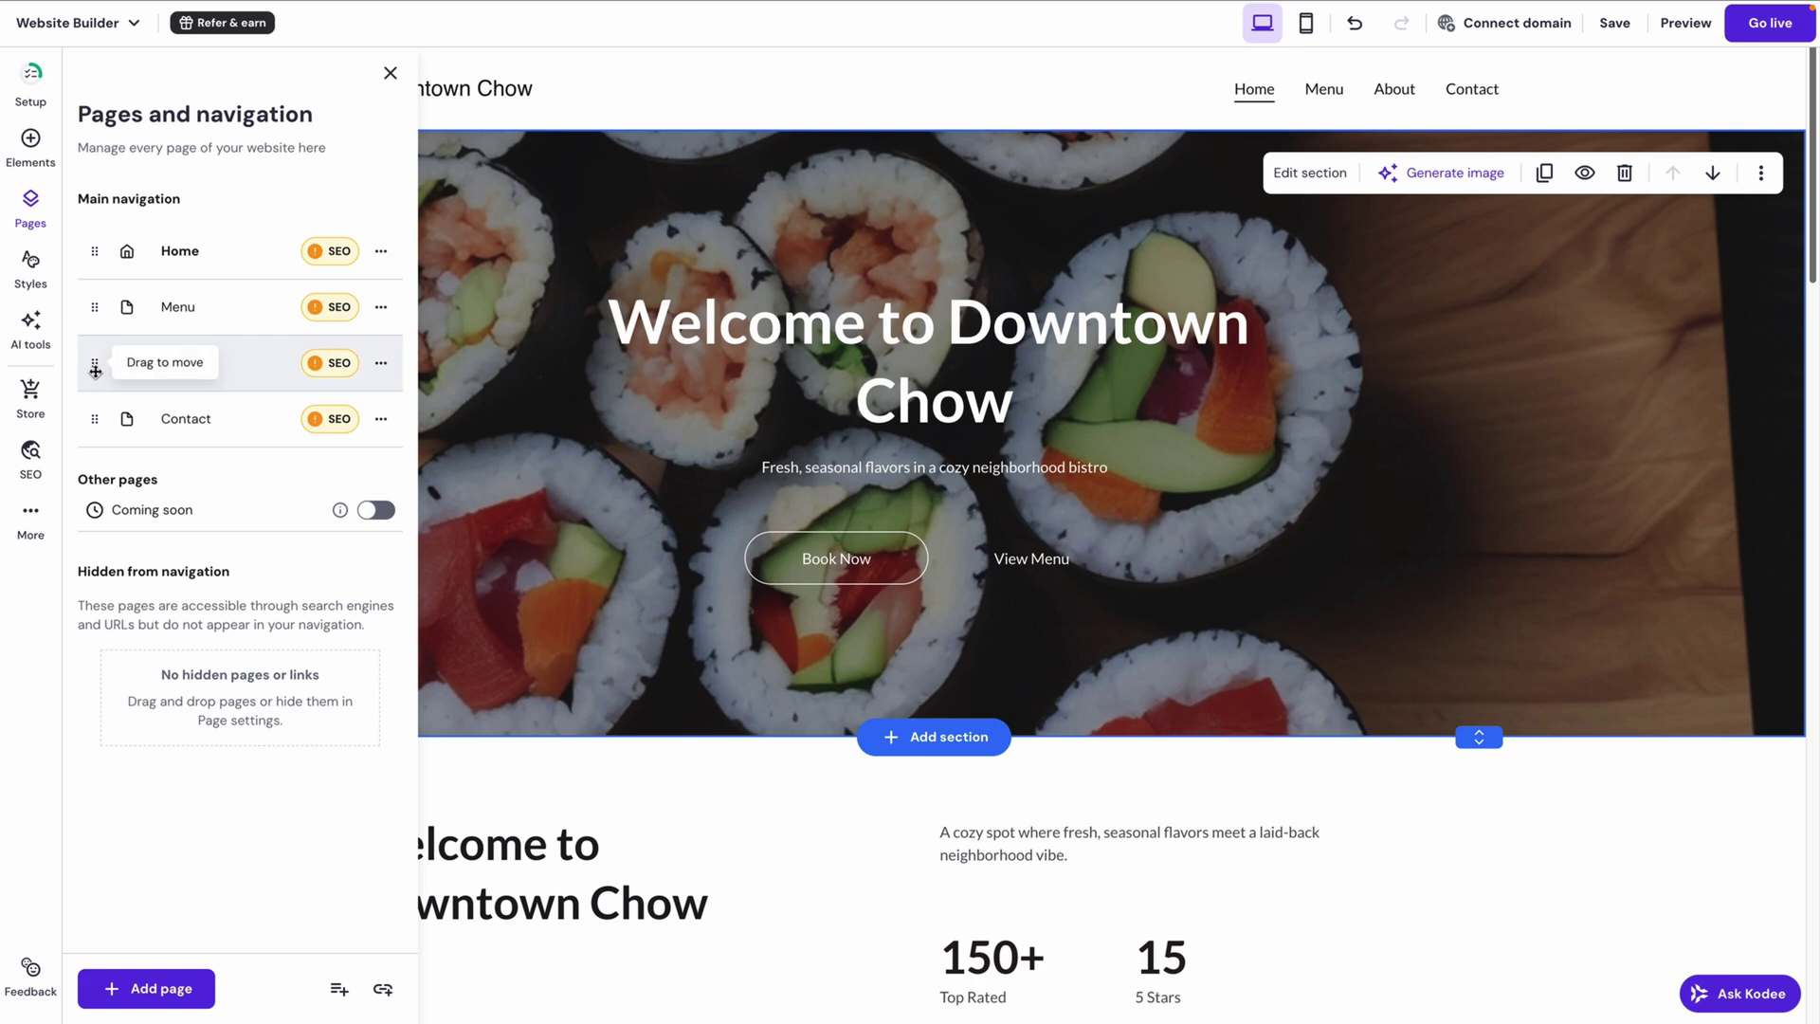
left_click_drag(95, 371, 103, 304)
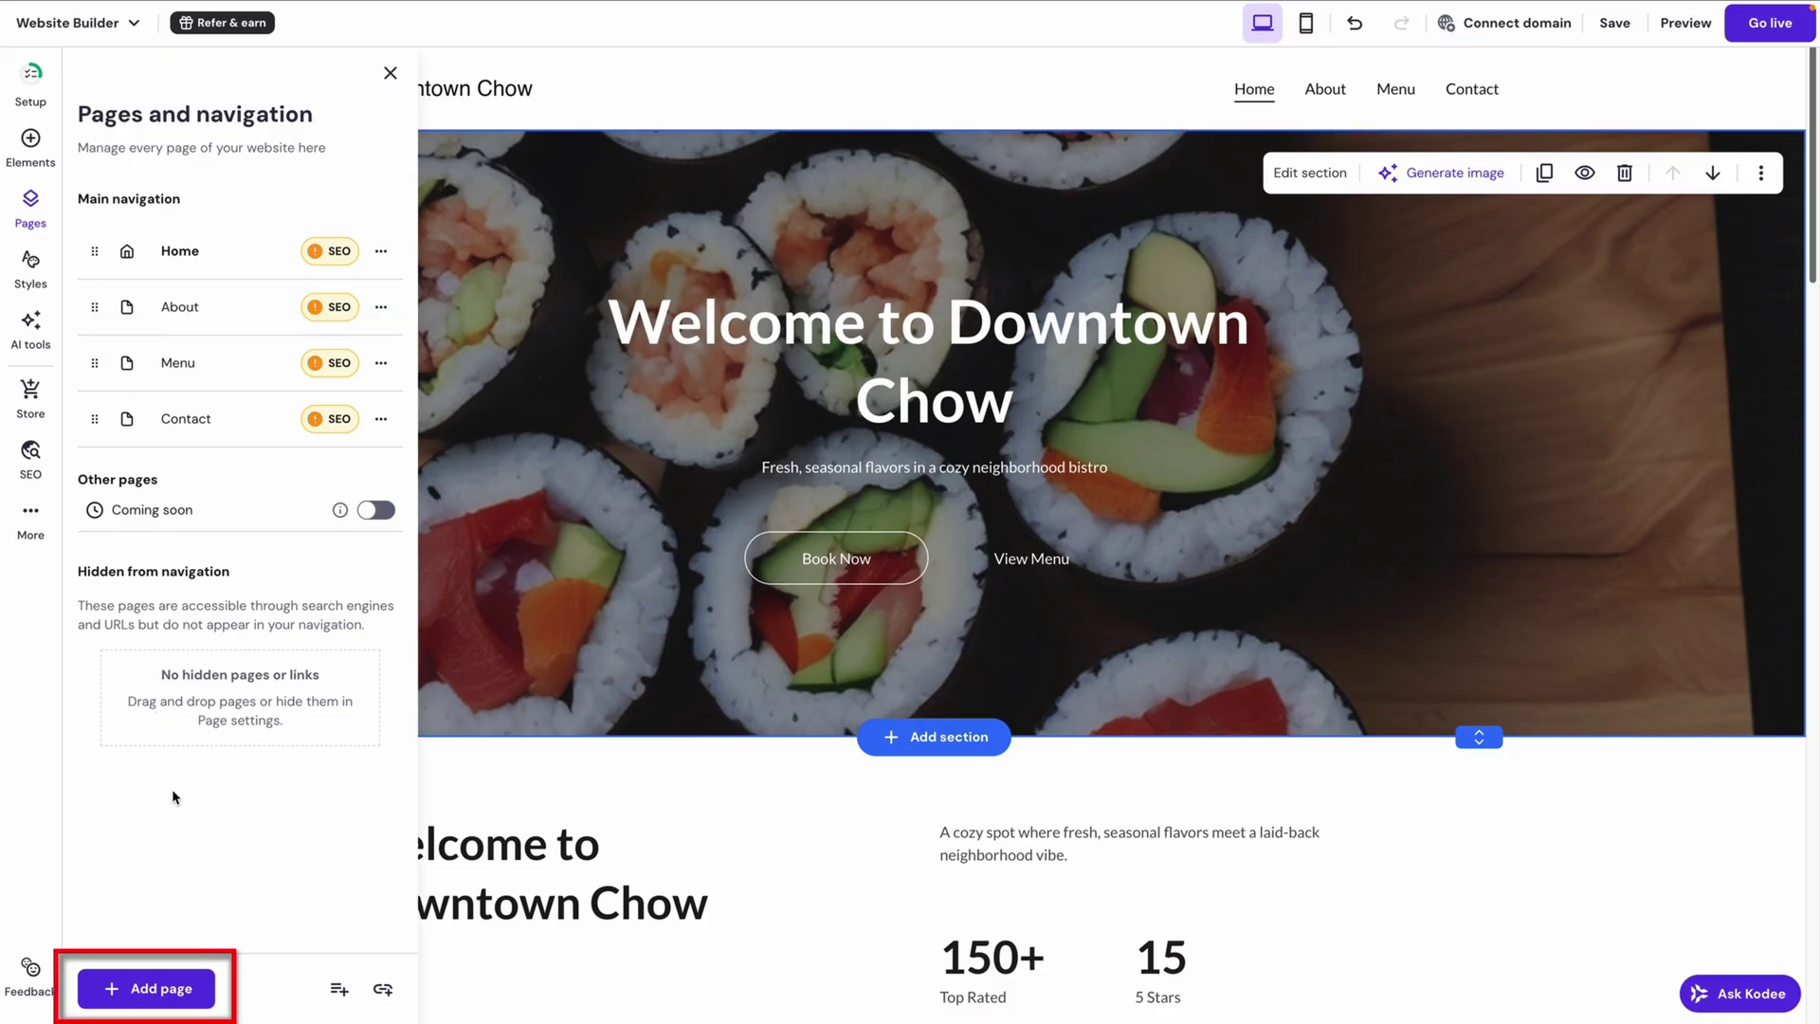
left_click(37, 272)
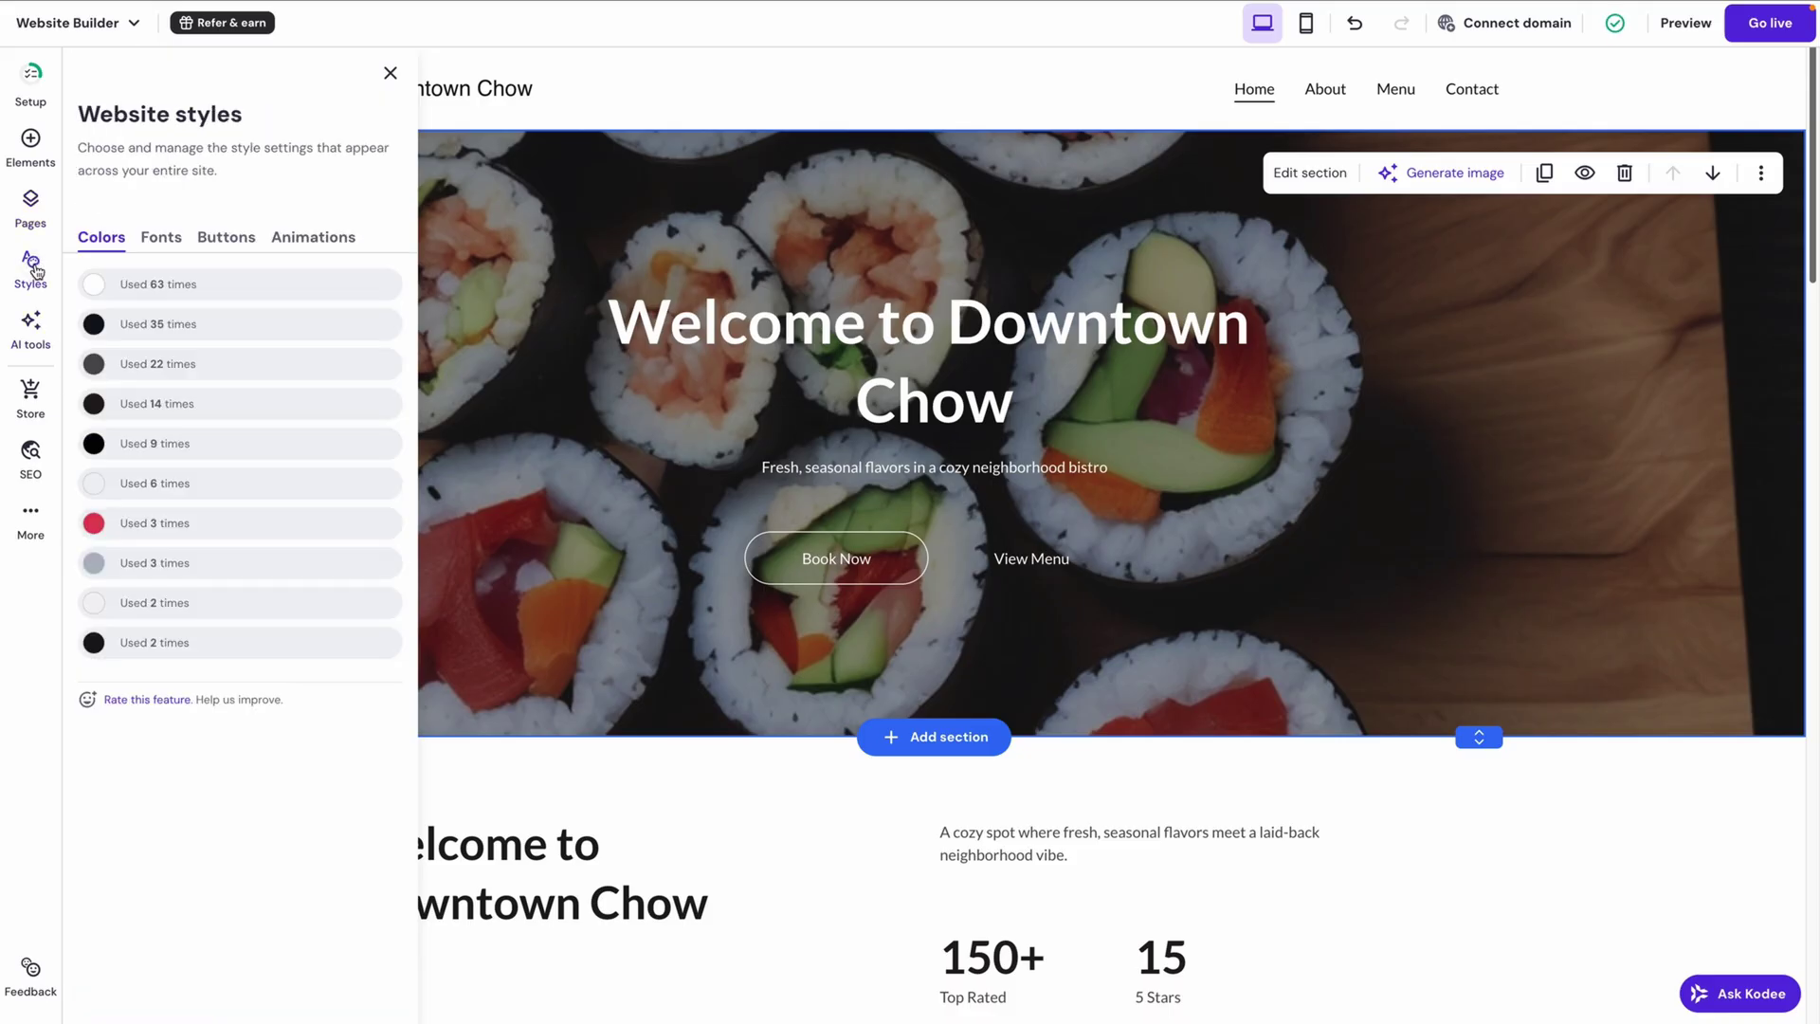
Step: Review the Fonts, Buttons and Animations style tabs, then show the AI tools list
left_click(159, 241)
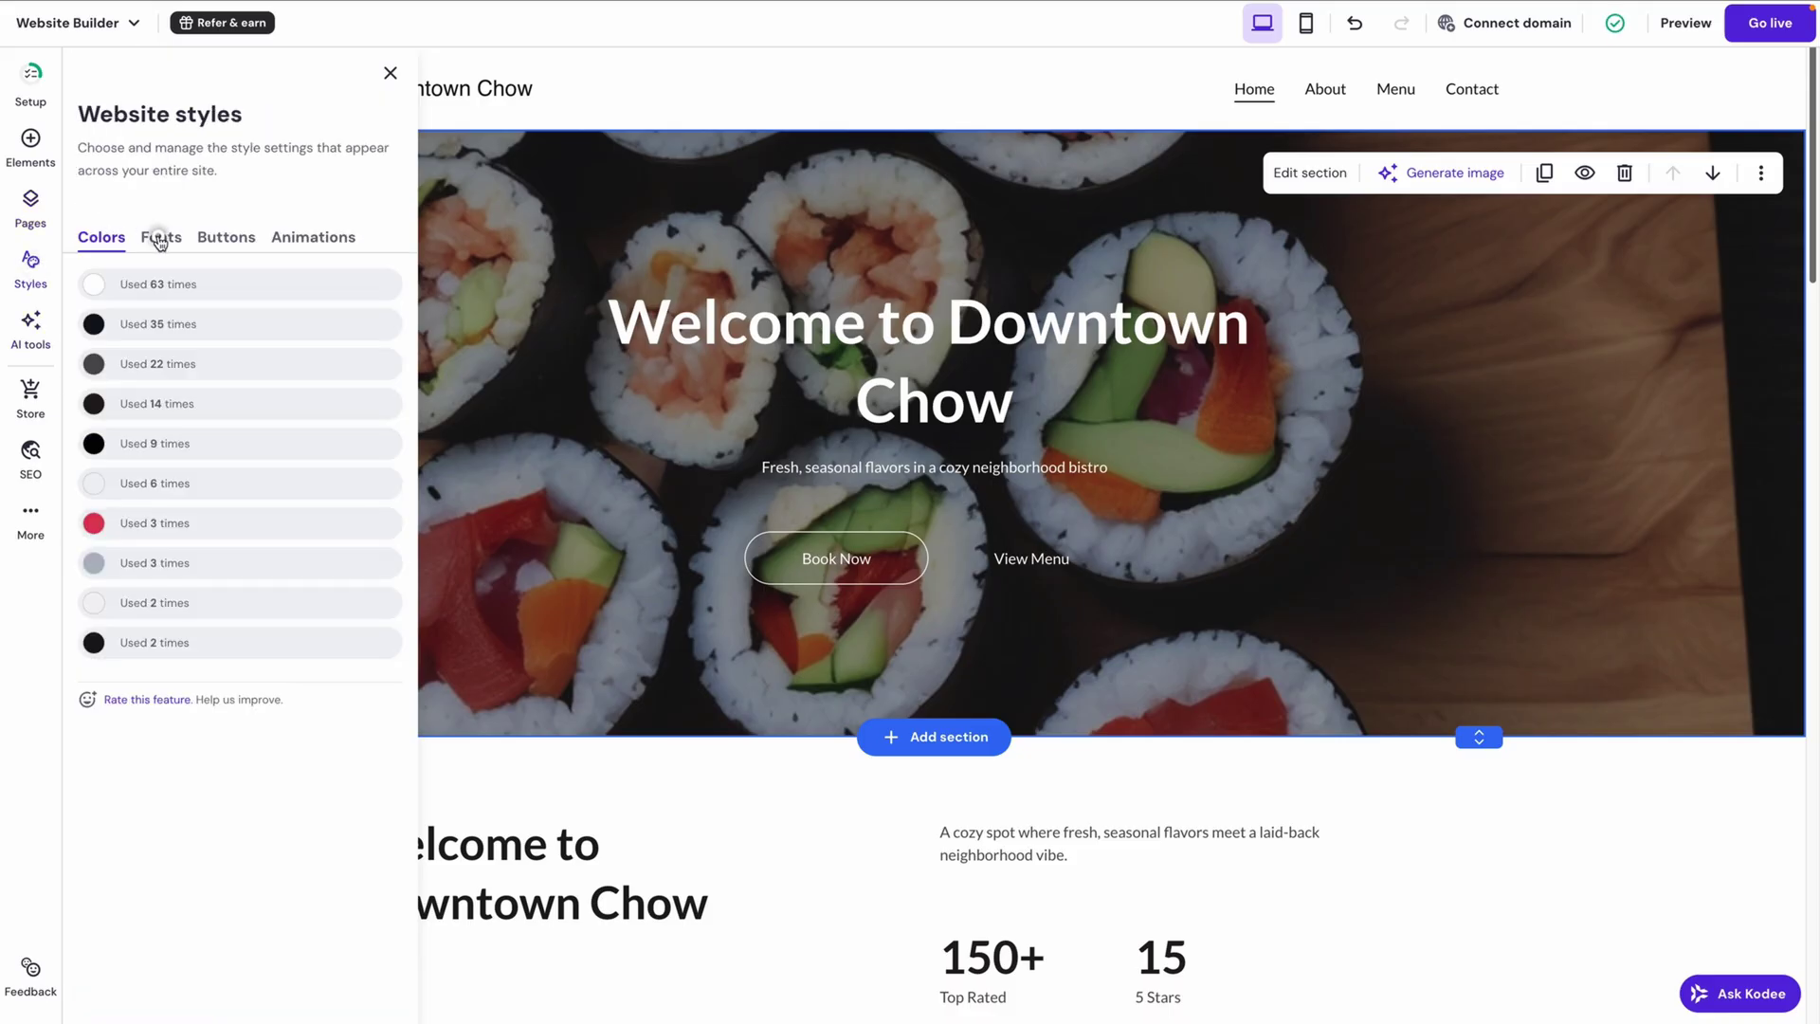
left_click(229, 239)
left_click(300, 240)
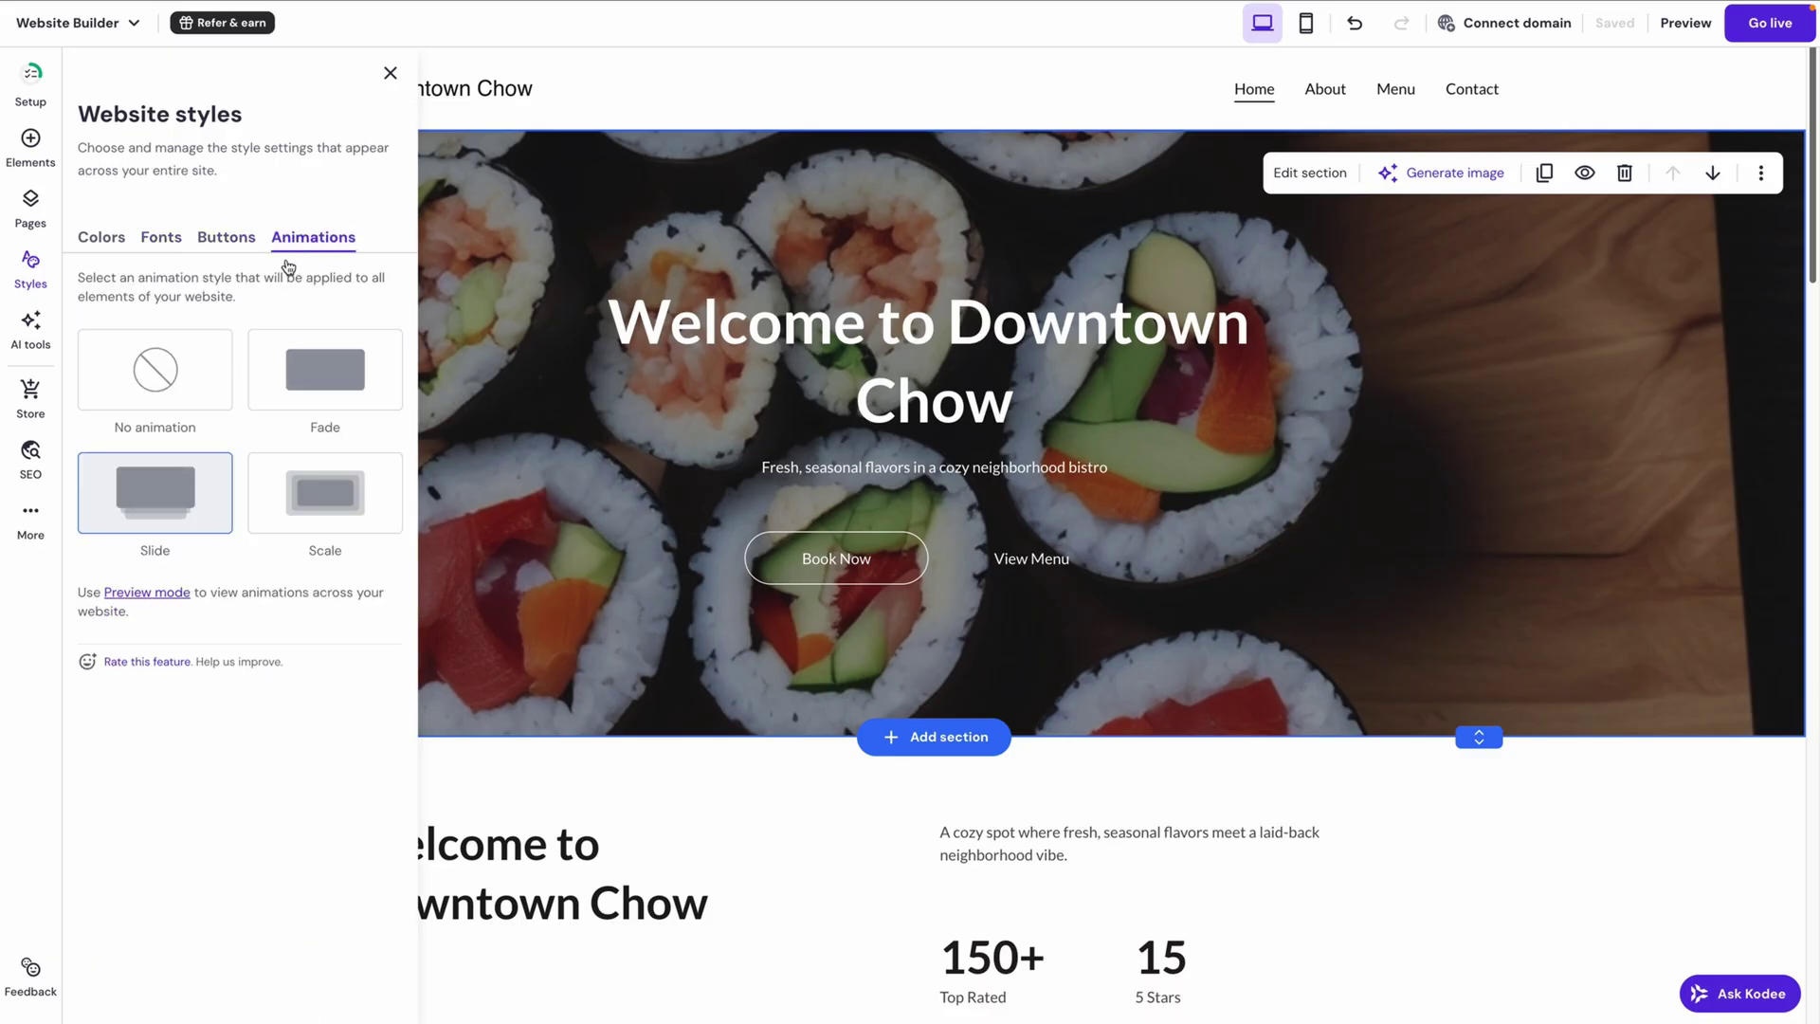
left_click(38, 349)
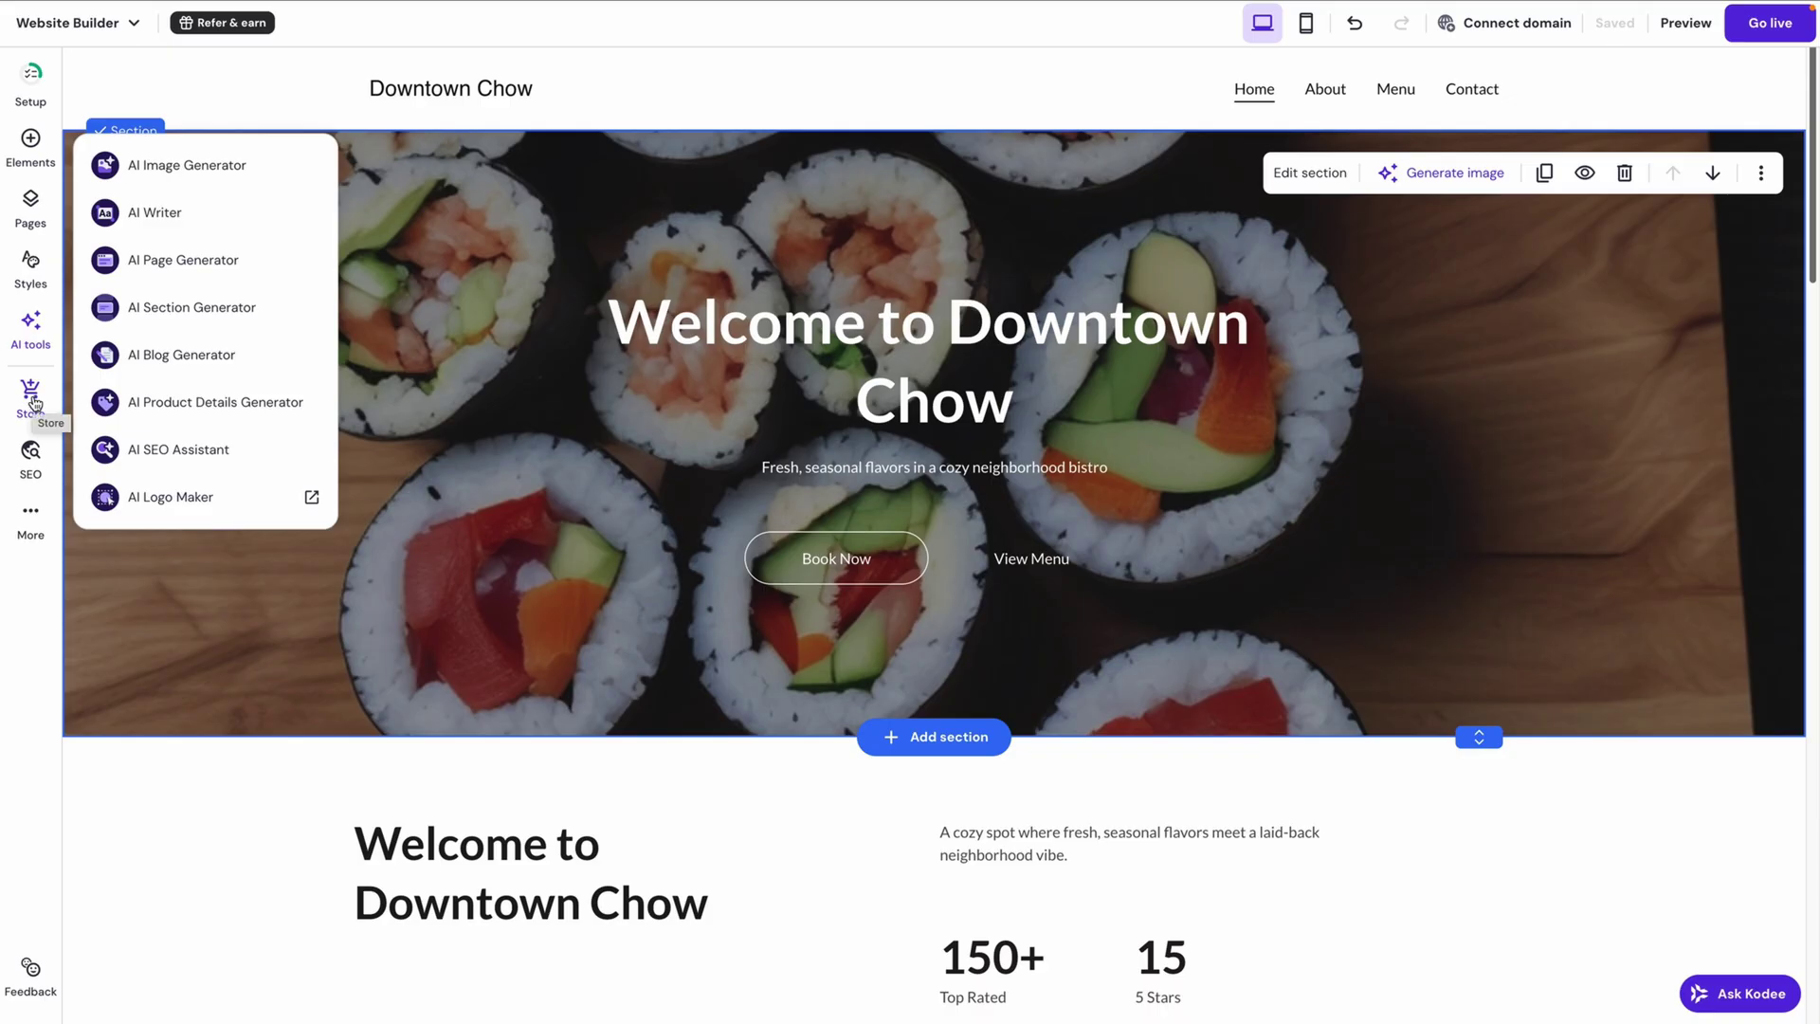
Step: Browse the Store, SEO and More sidebar options, then dismiss the More menu
left_click(31, 398)
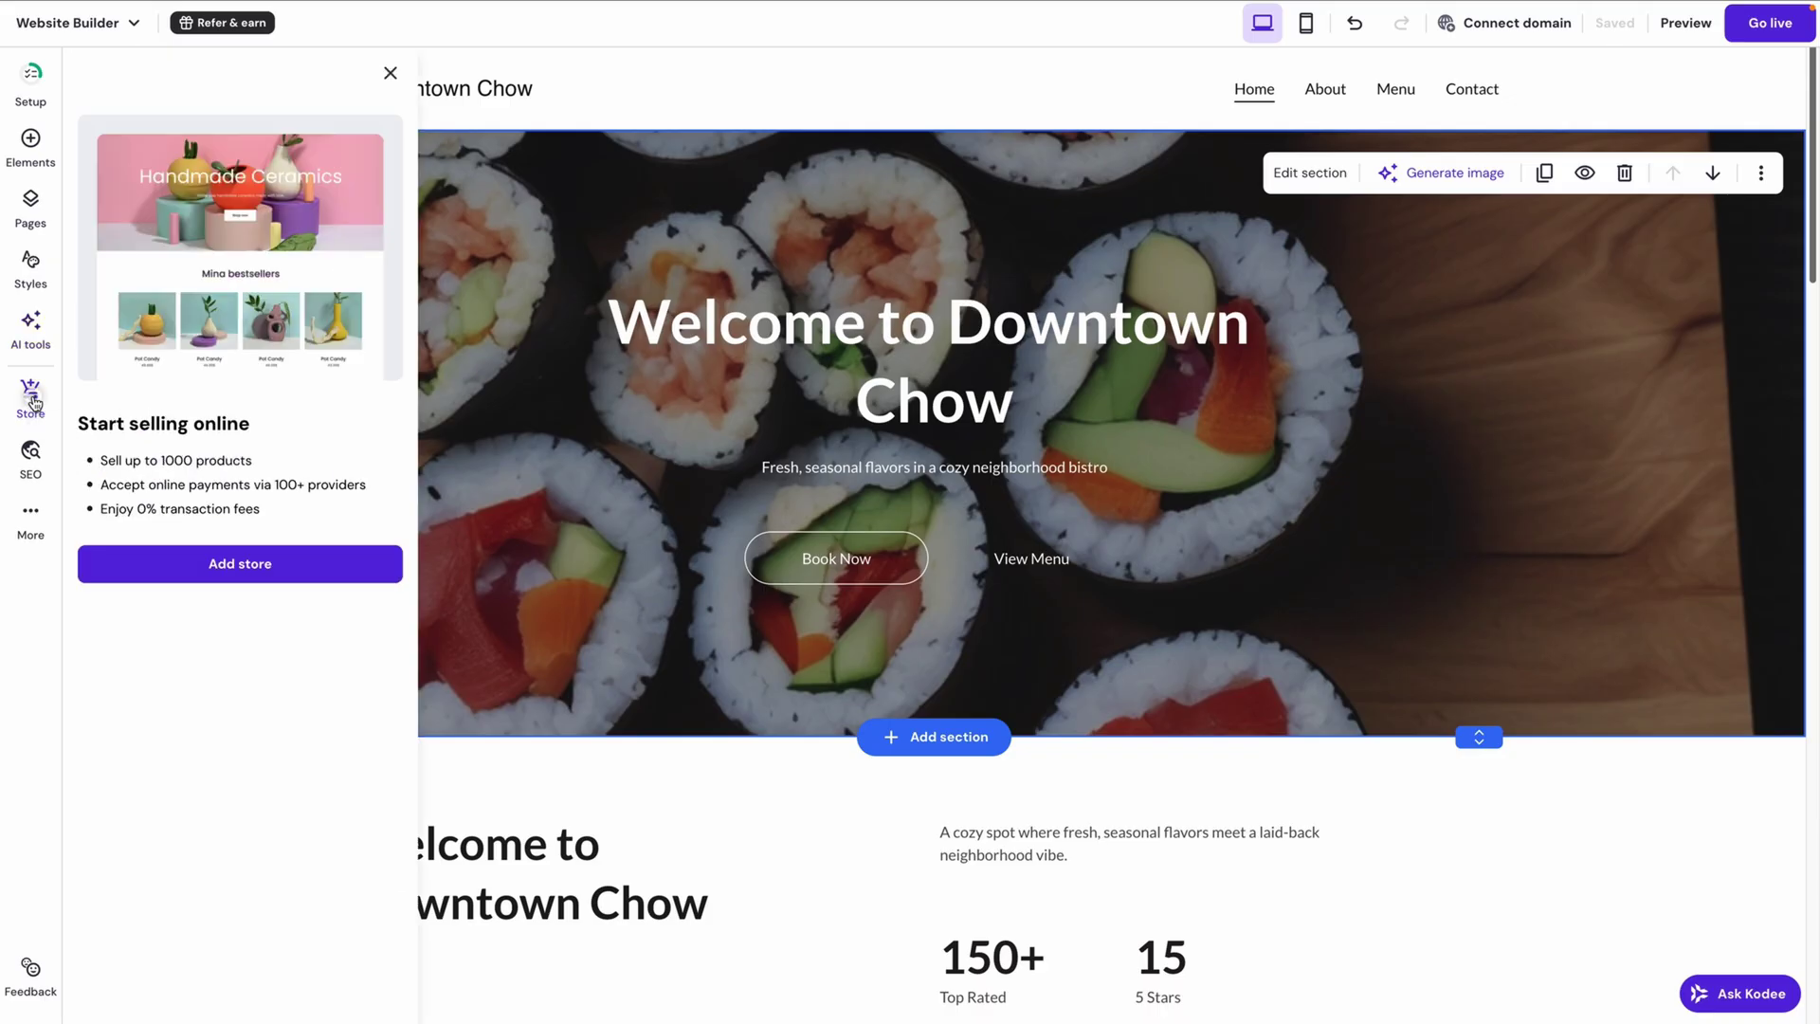
left_click(33, 465)
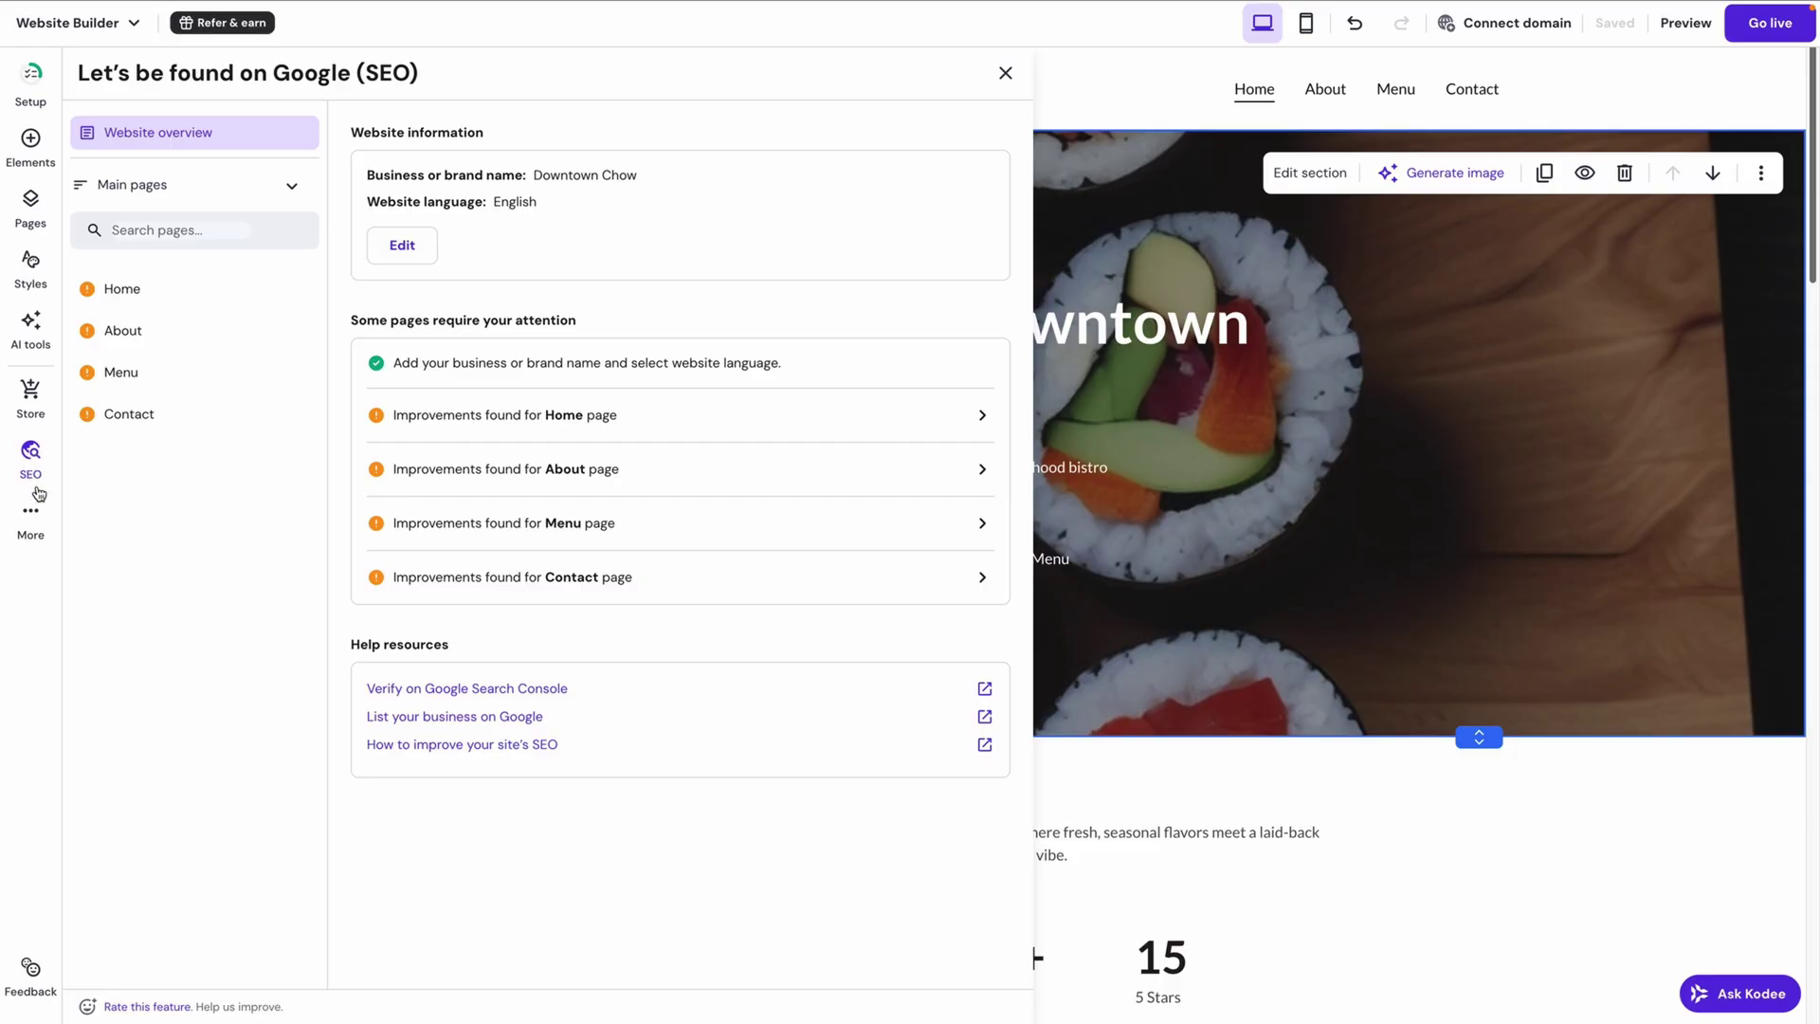
left_click(31, 524)
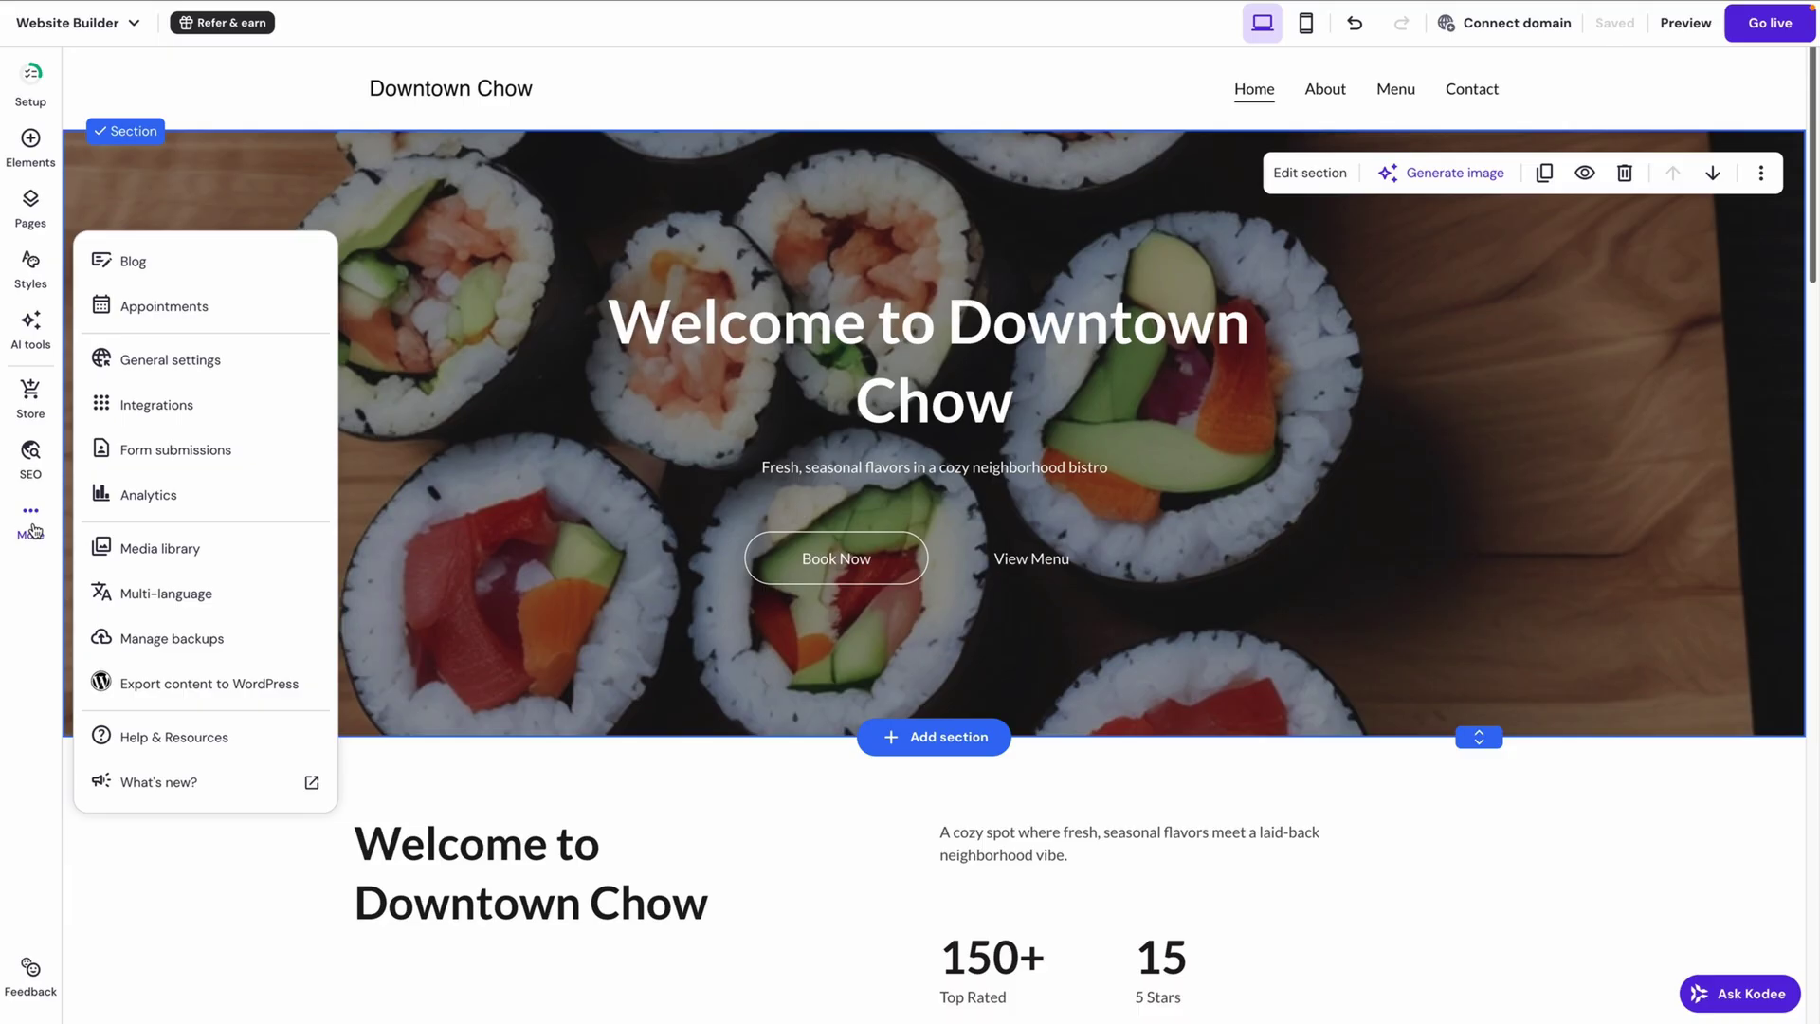
left_click(31, 597)
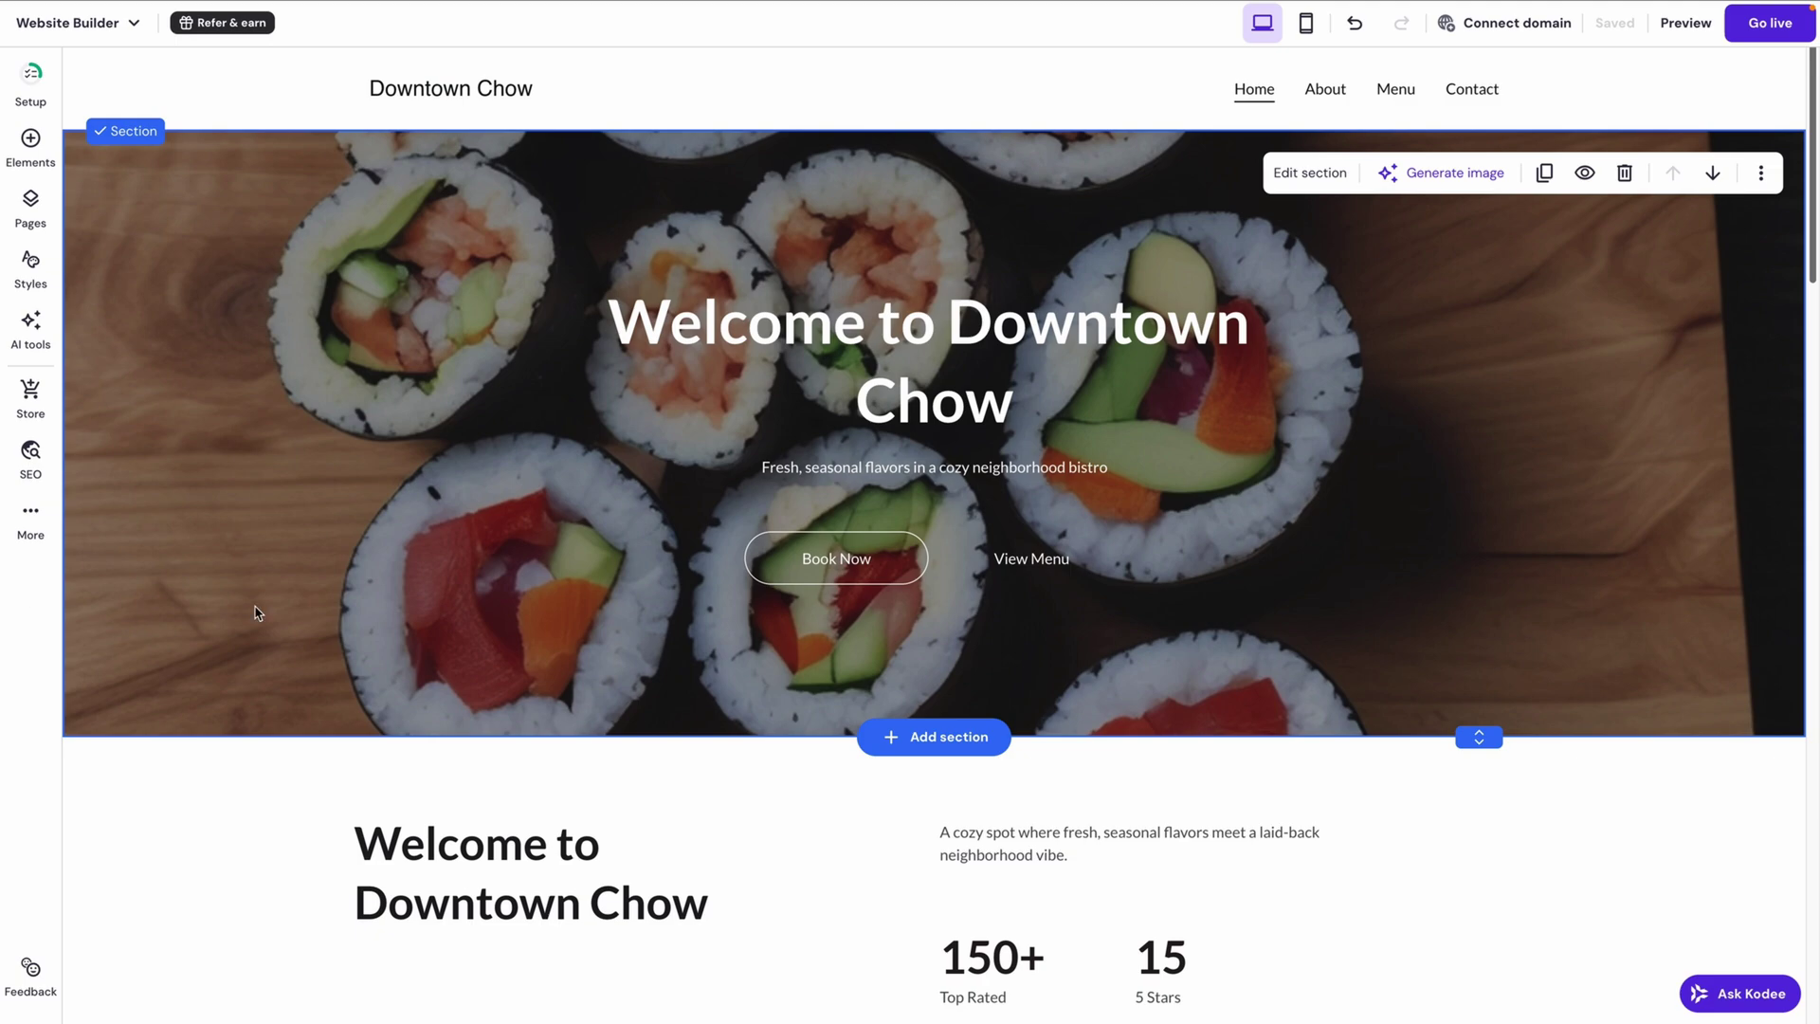
Step: Publish the Downtown Chow site and scroll its live homepage down and back up
left_click(1780, 26)
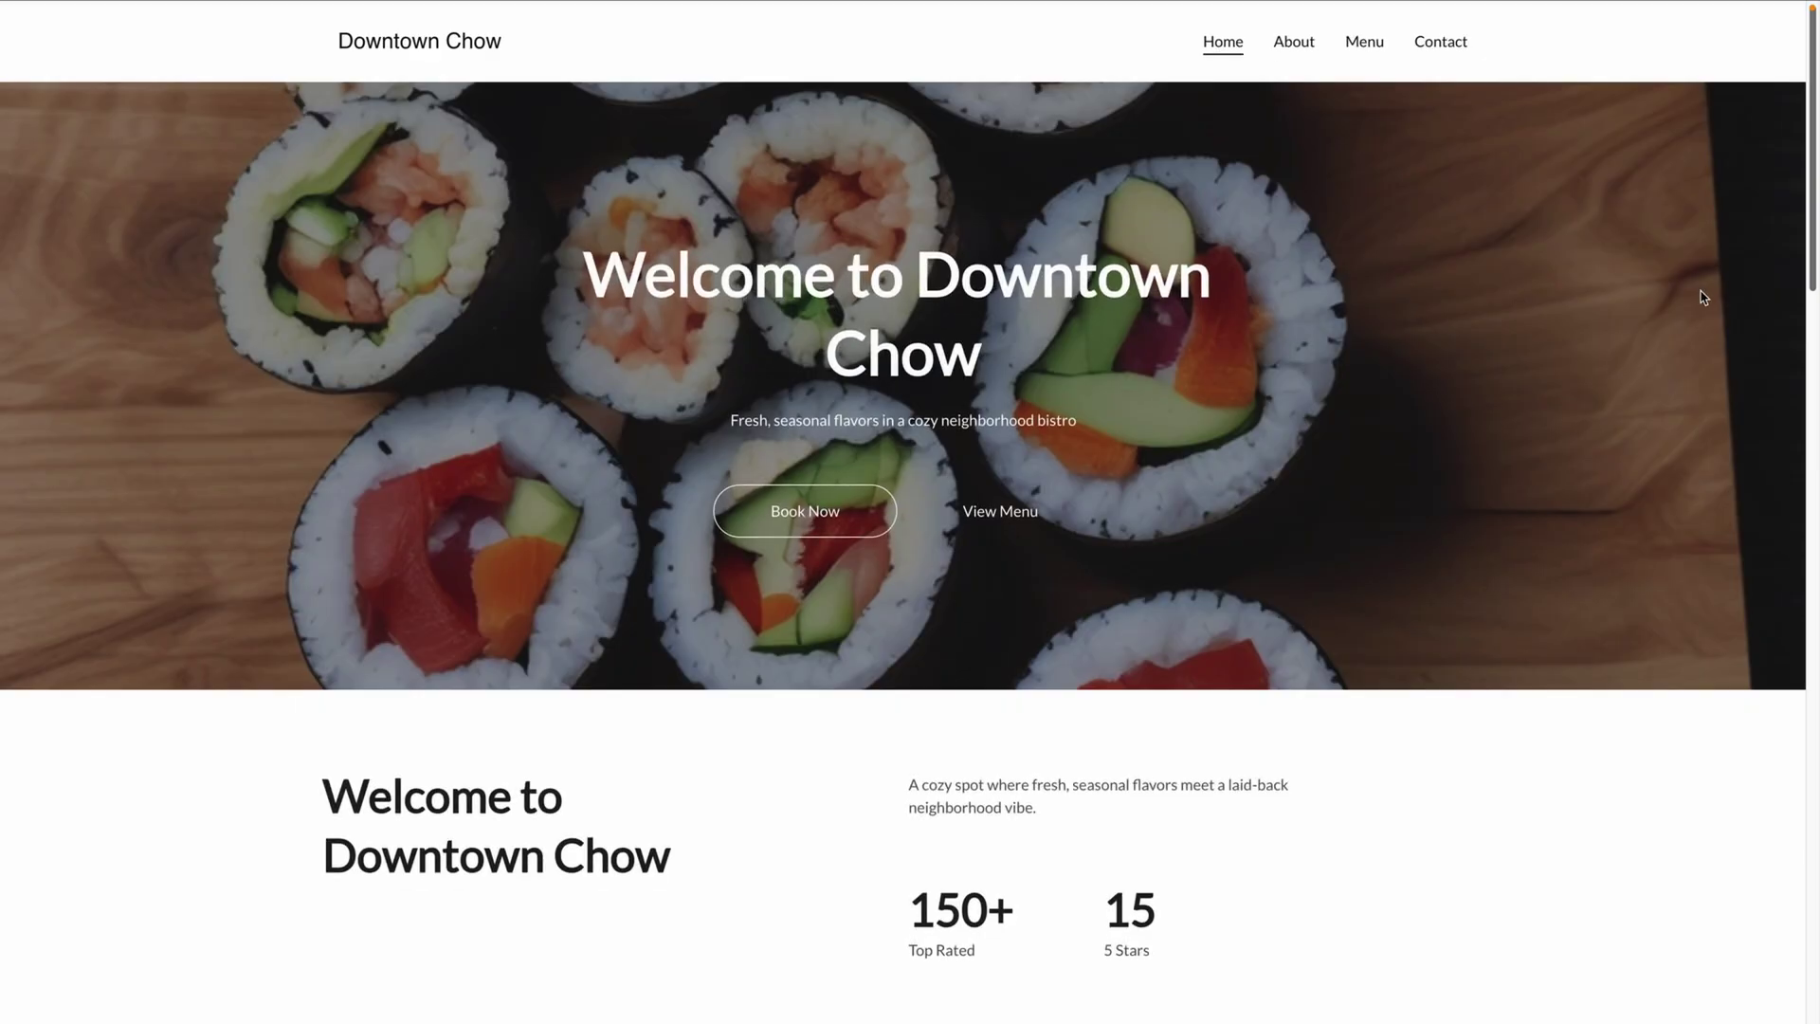
left_click_drag(1812, 180, 1770, 807)
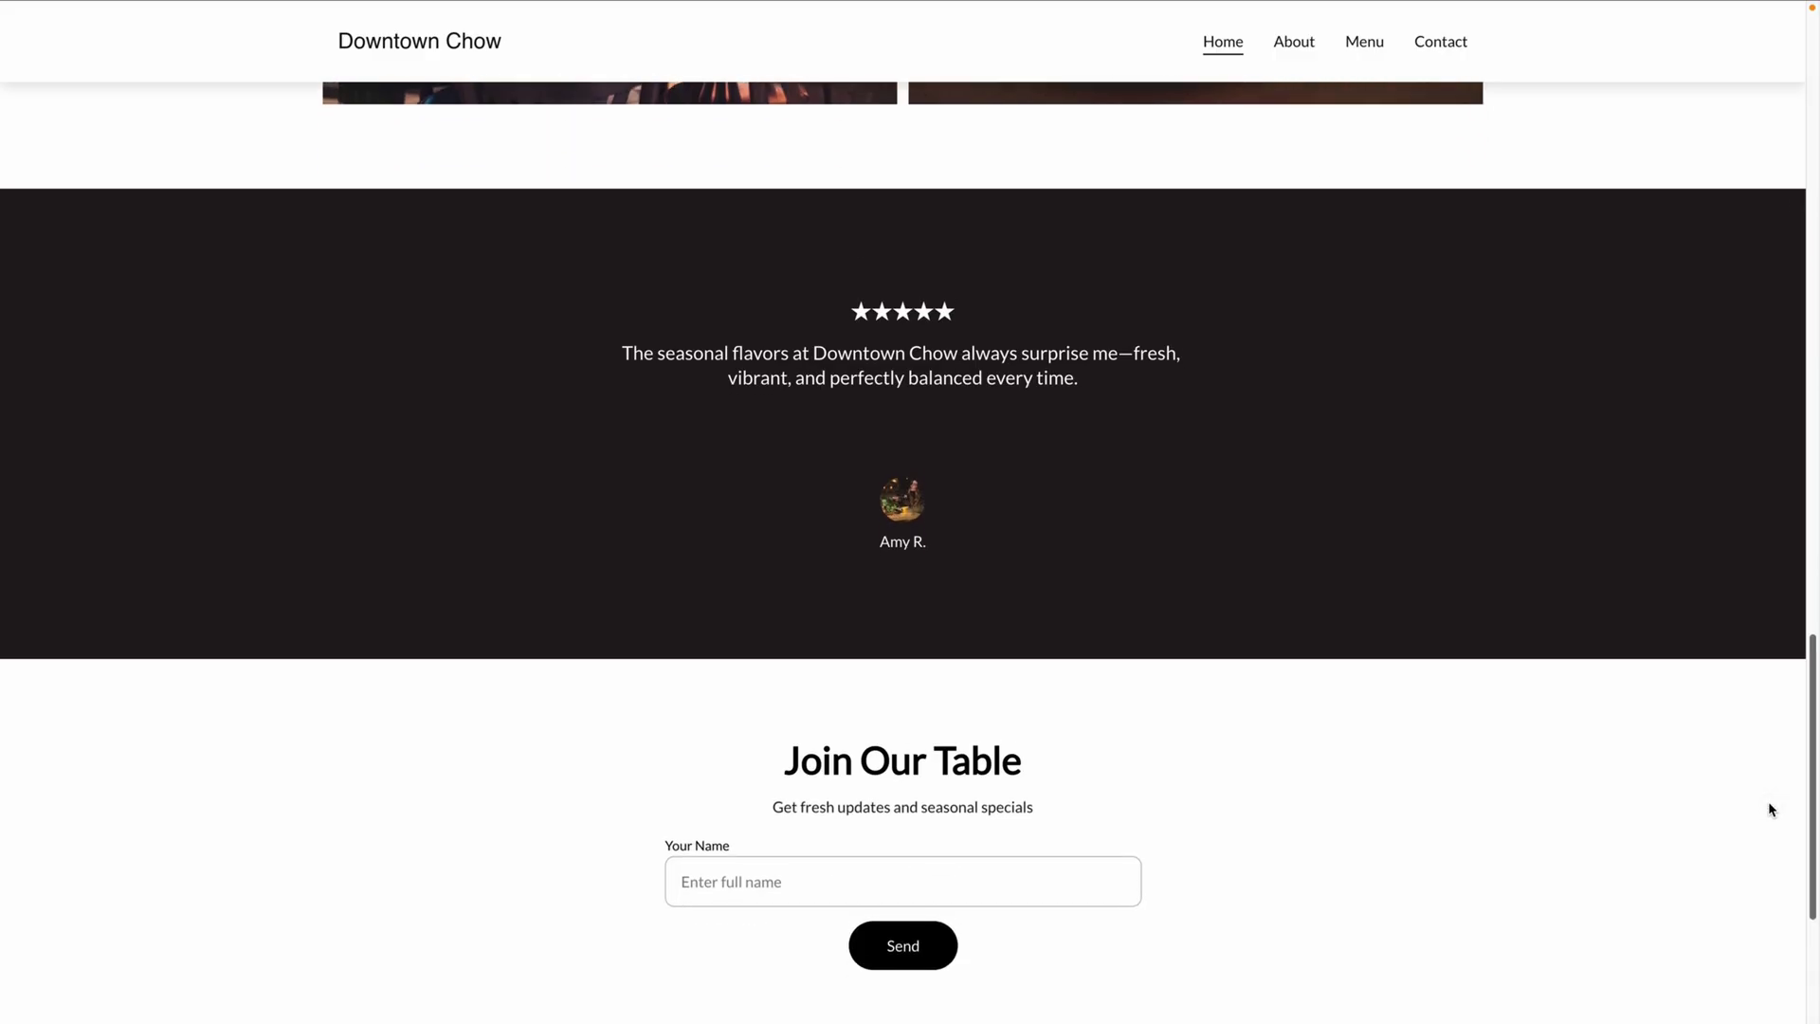
left_click_drag(1769, 803, 1794, 13)
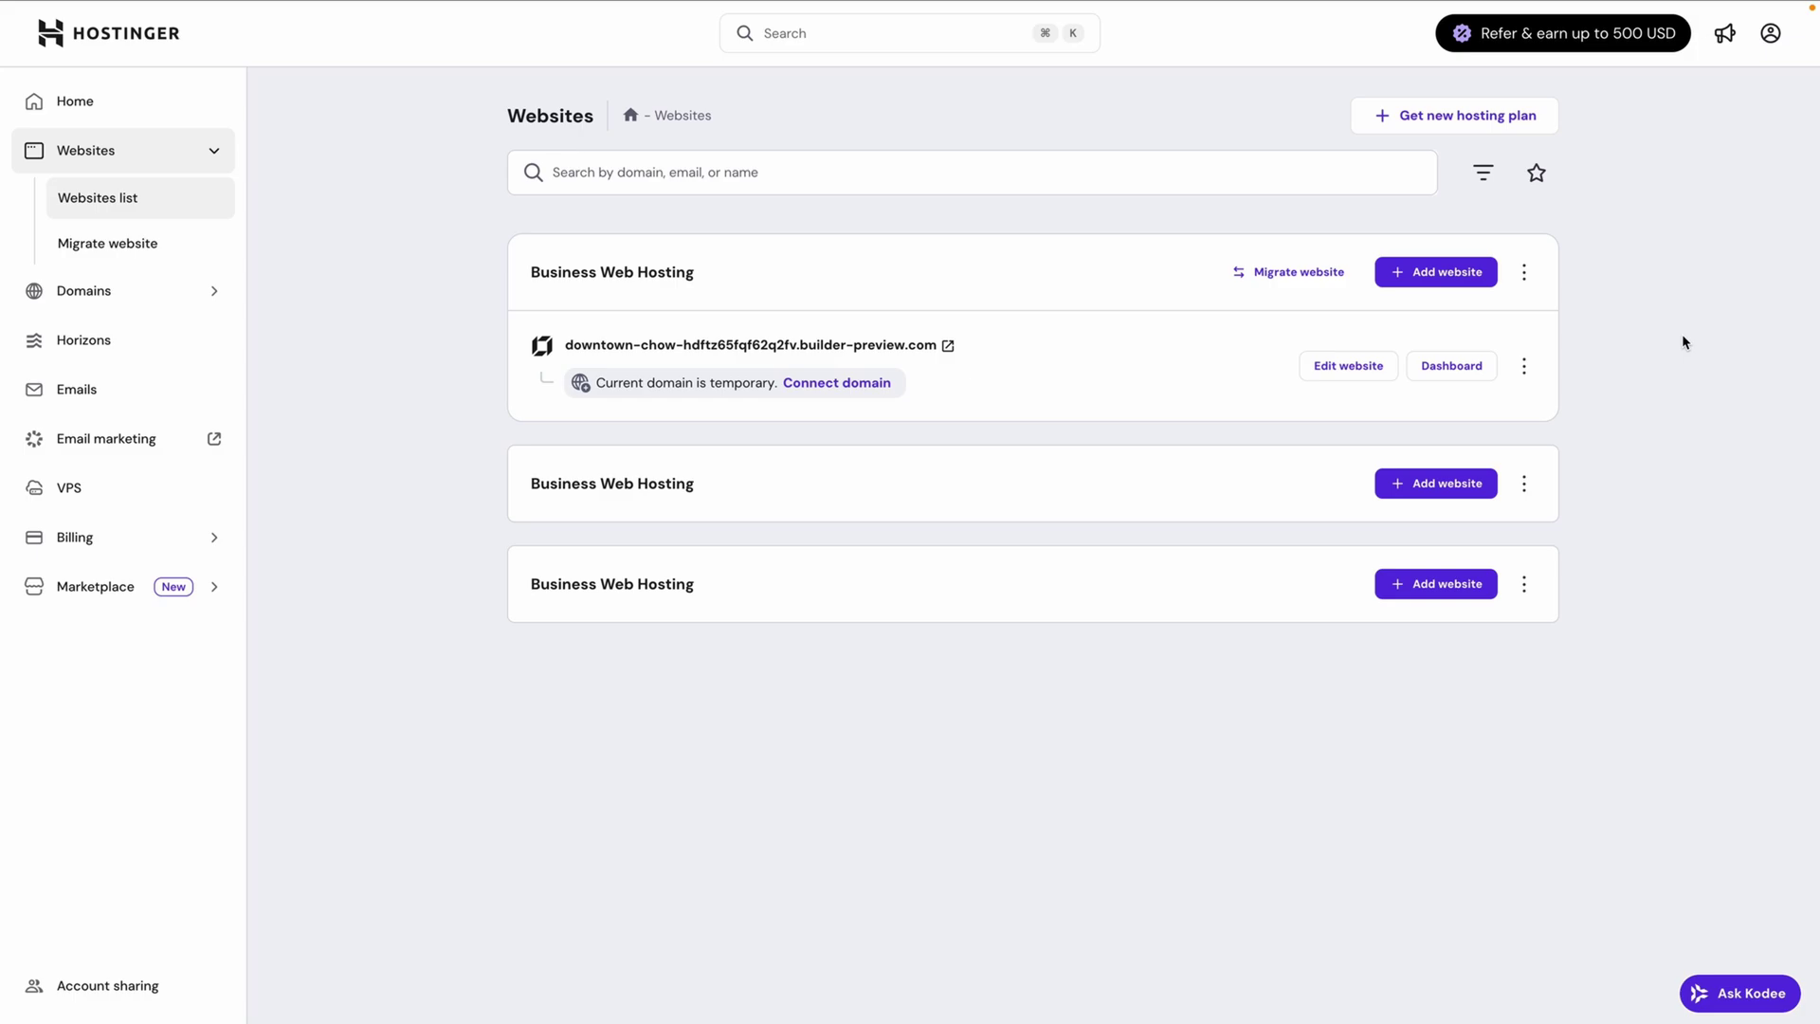
Step: Add a new website from the Websites list, choosing Horizons
left_click(1449, 278)
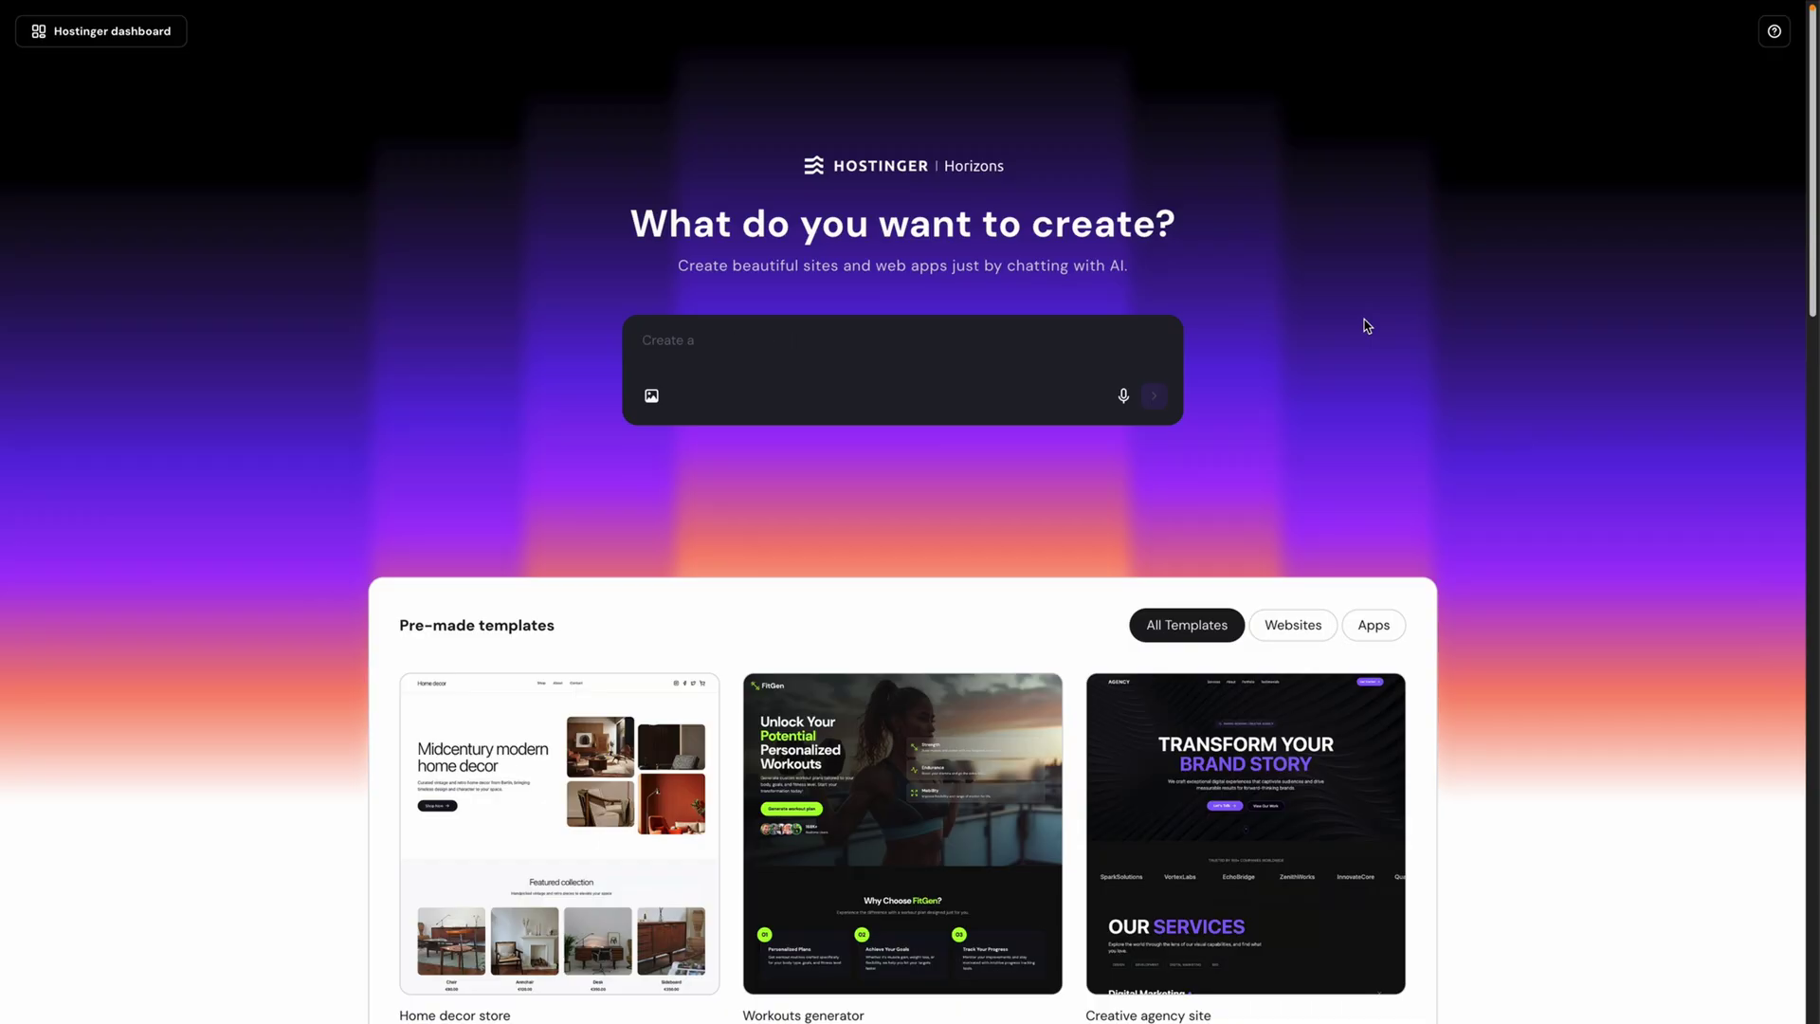
Step: Send a prompt describing a small metropolitan modern-cuisine bistro wanting a cozy fall-coloured site
scroll(1366, 326, "down", 1)
scroll(1366, 326, "down", 5)
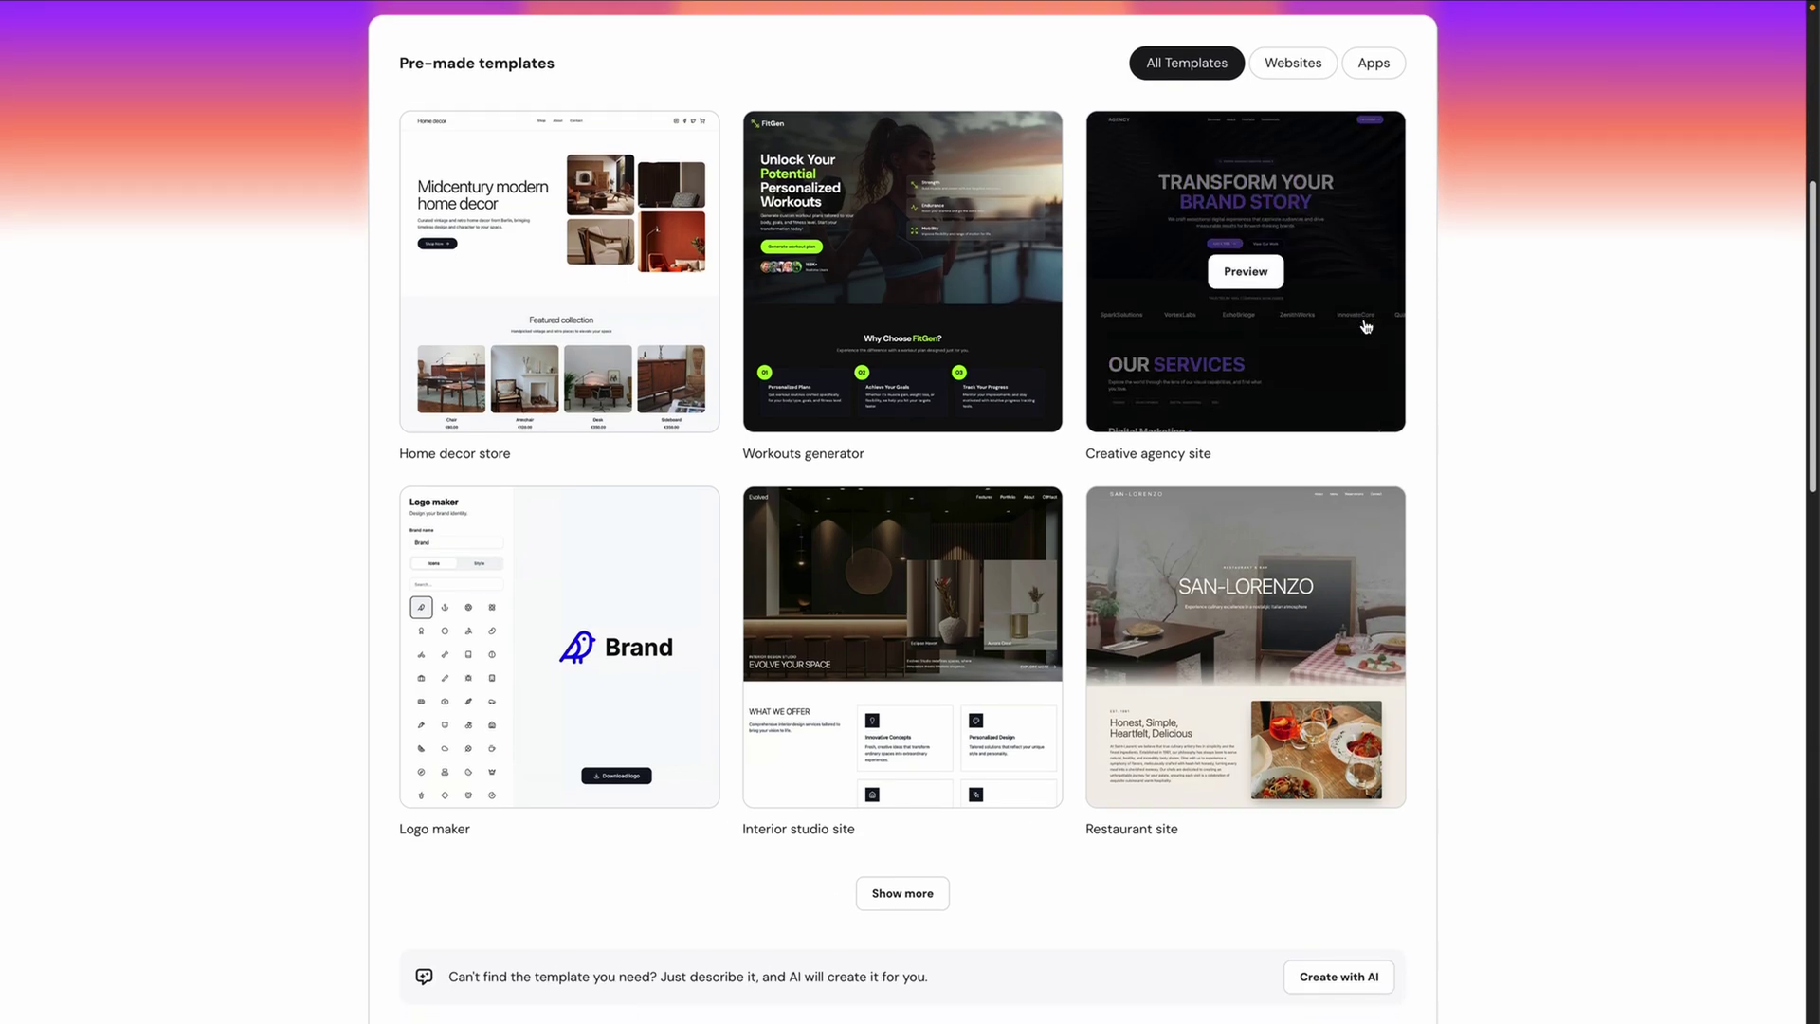
scroll(1366, 326, "up", 6)
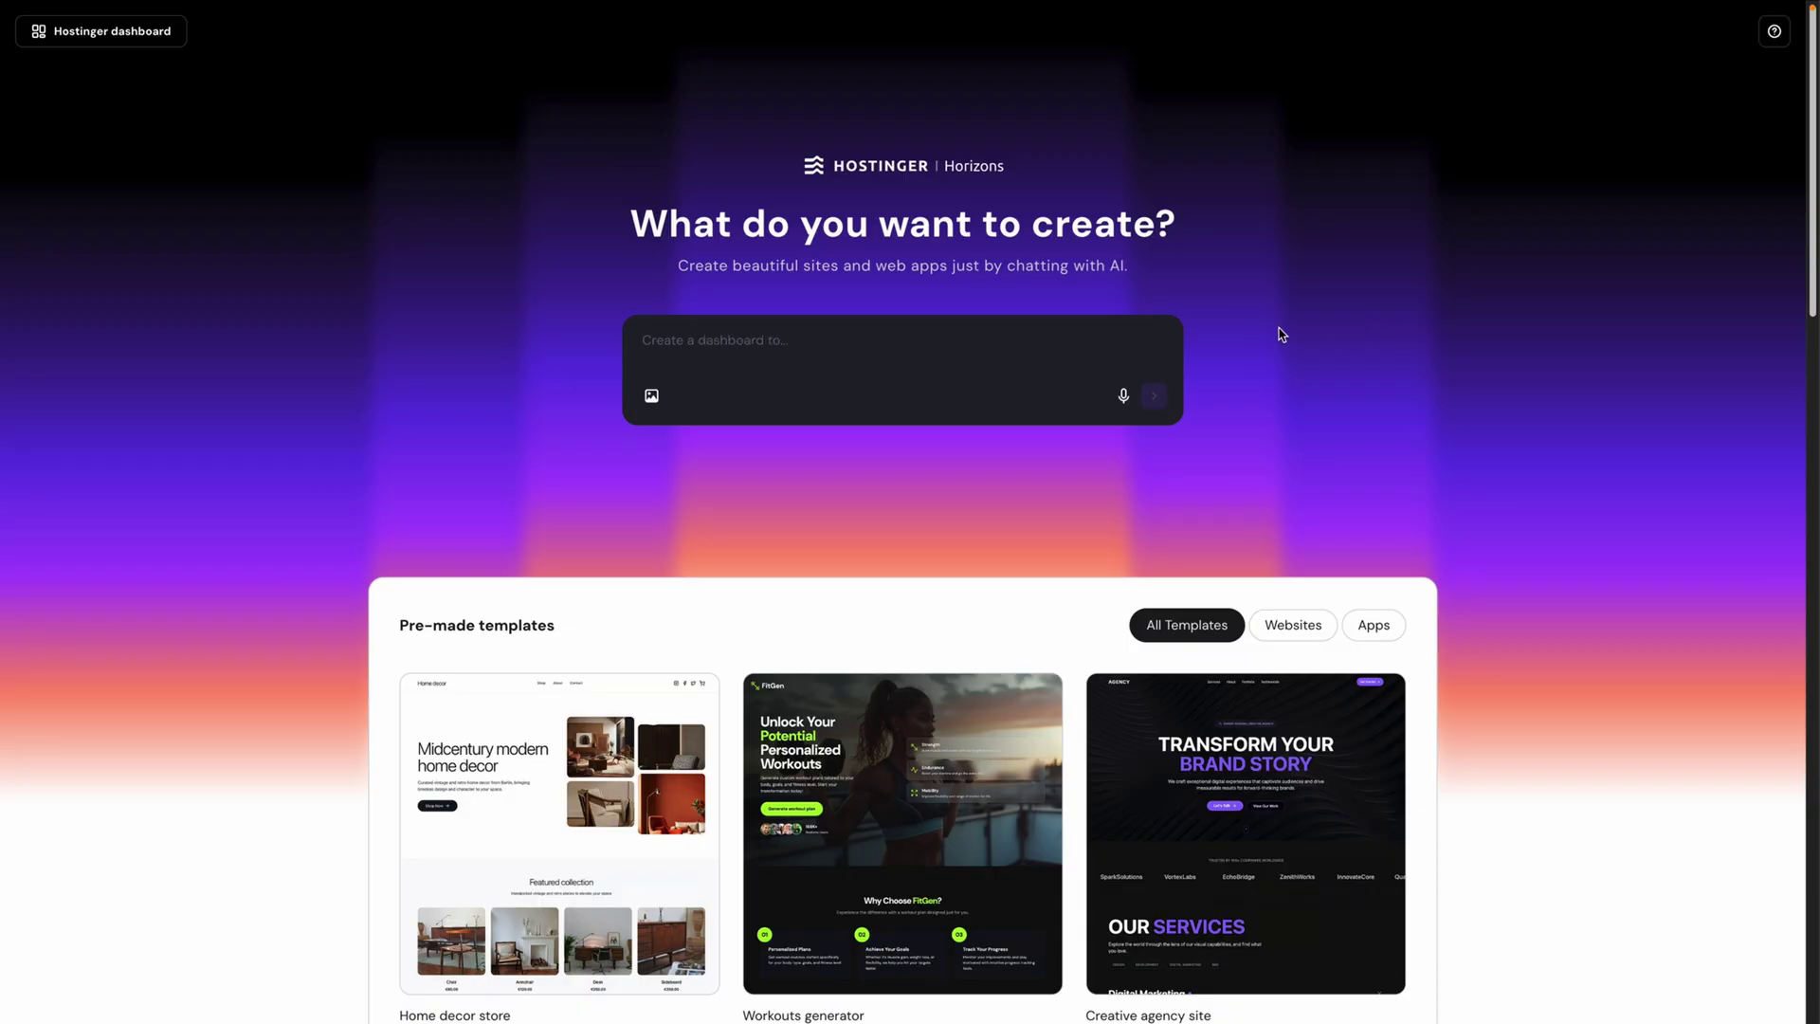
left_click(934, 347)
type("We're a small metropoli")
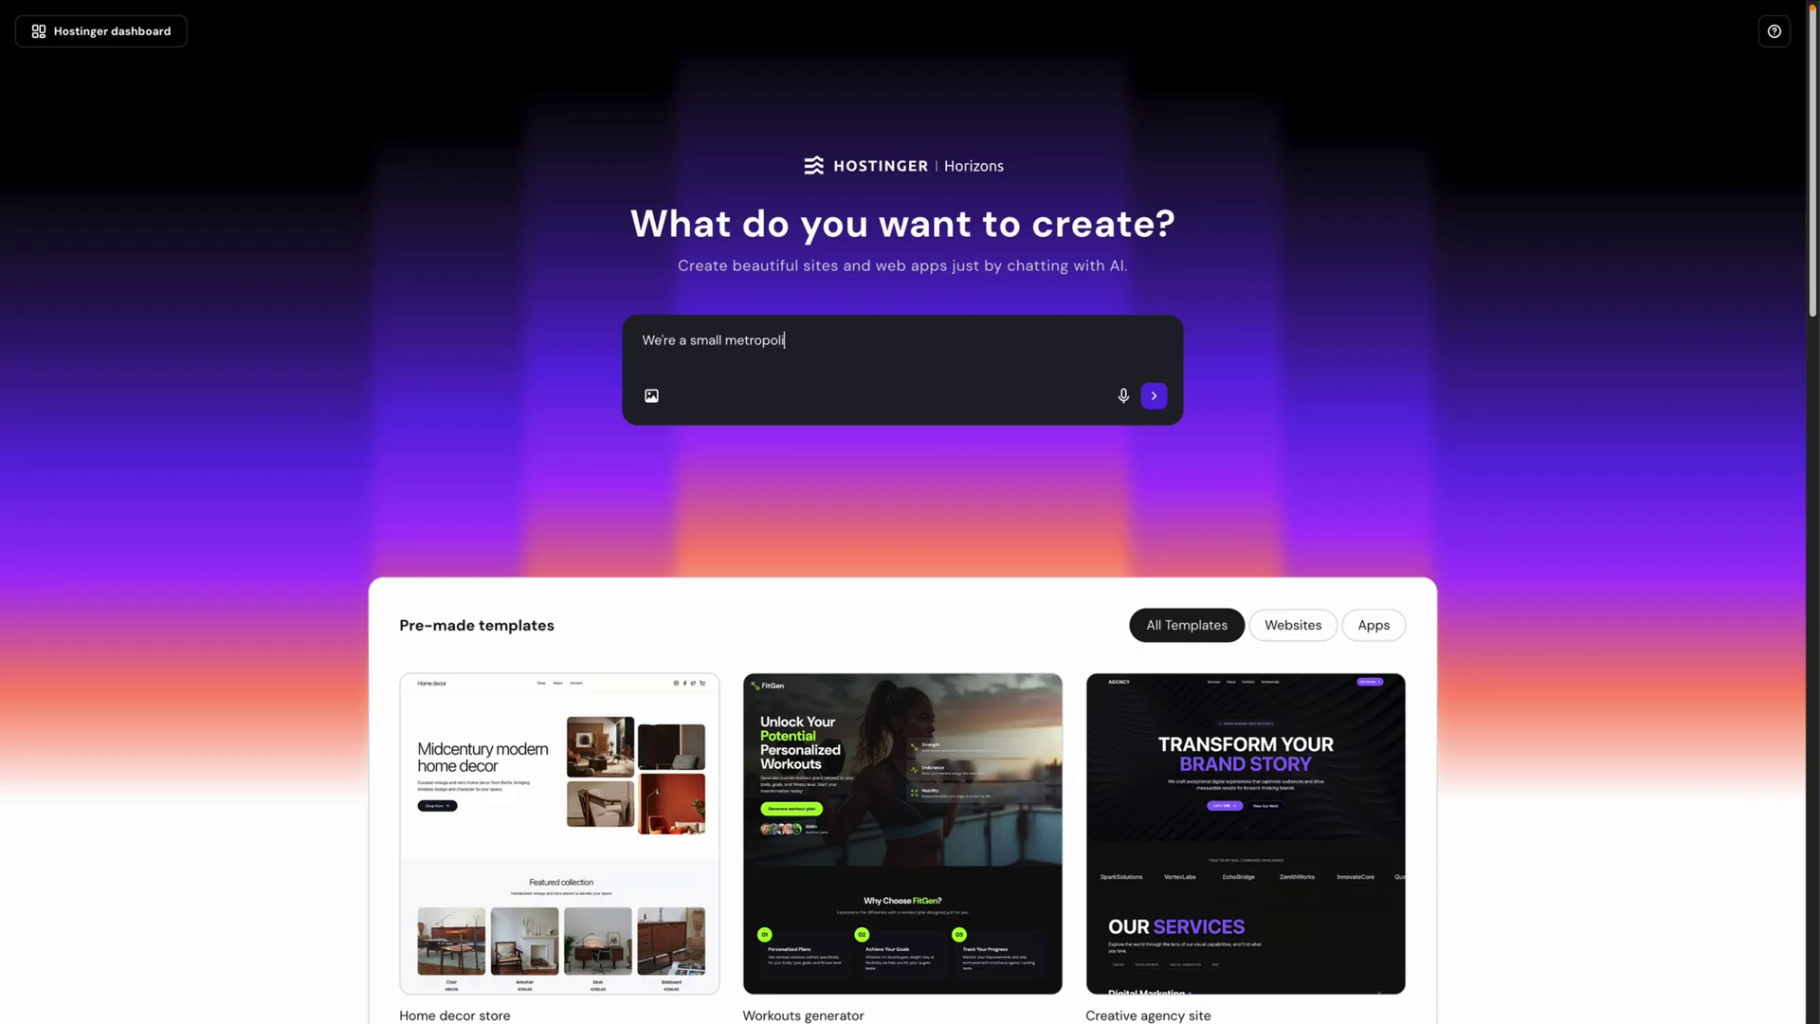
type("tan bistro specializing in modern")
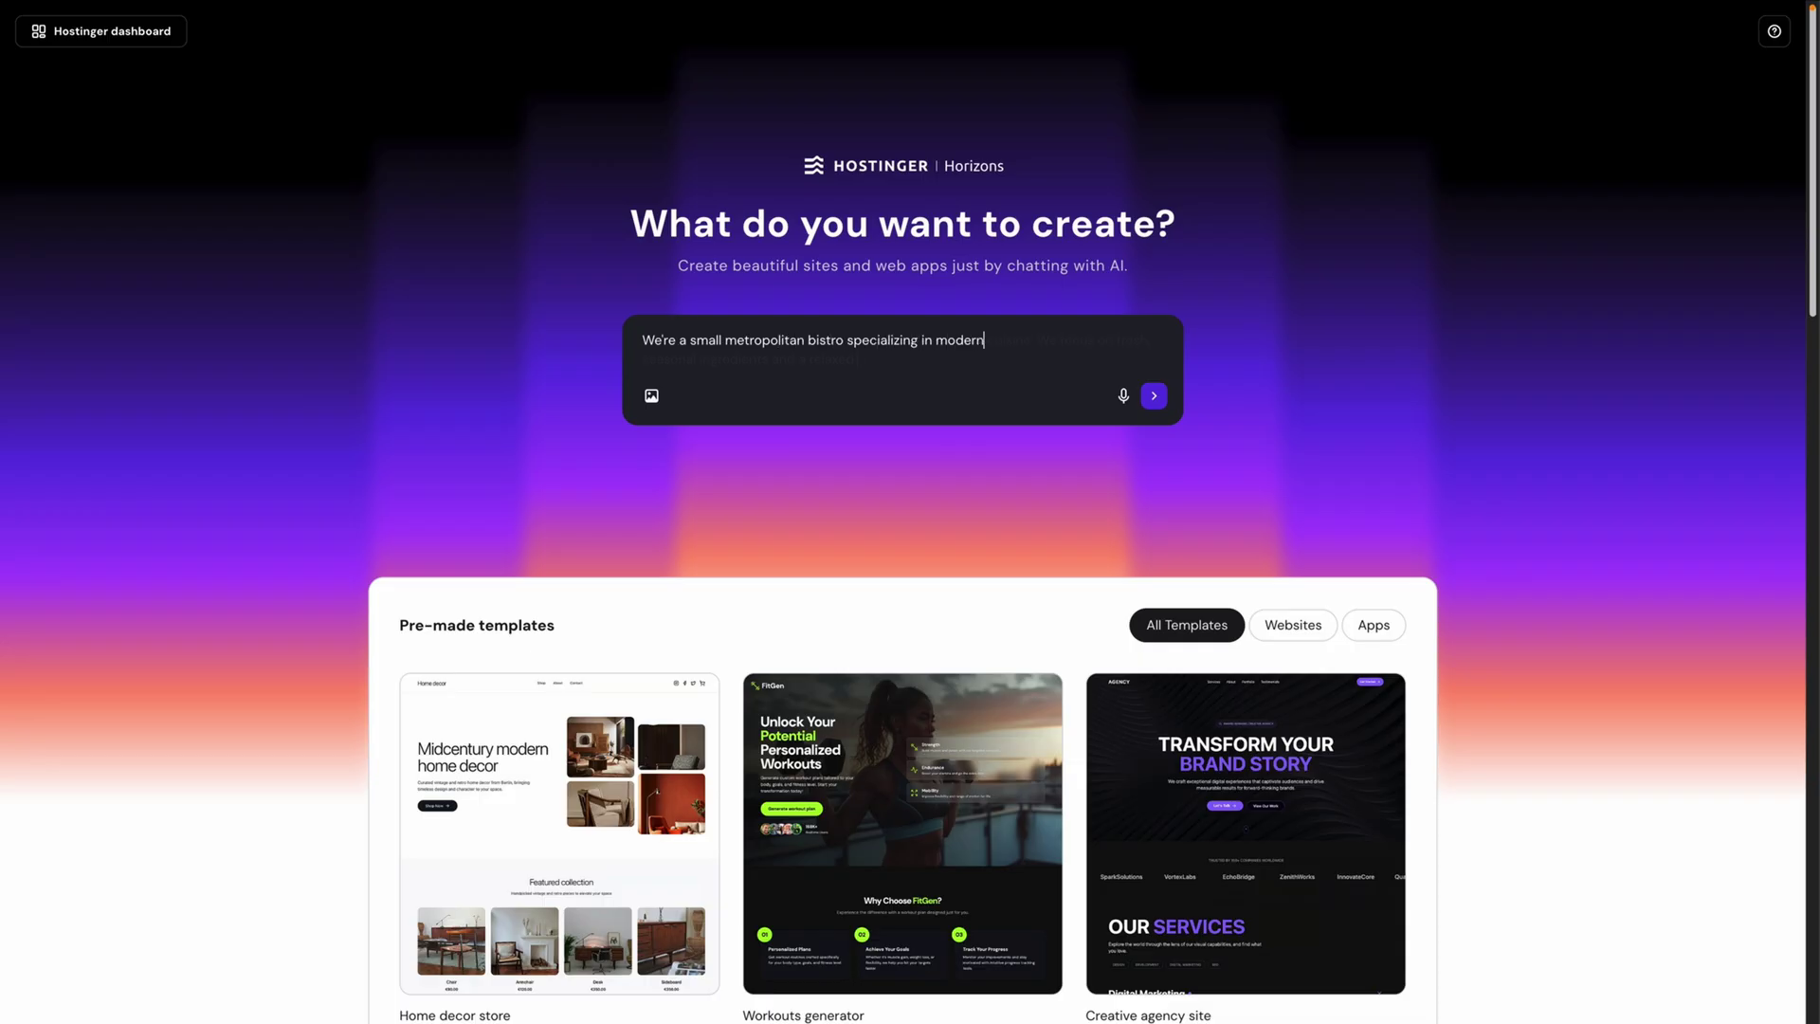
type(" cuisine. We focus on fresh, seasonal ingredients and a relaxed neighborhood")
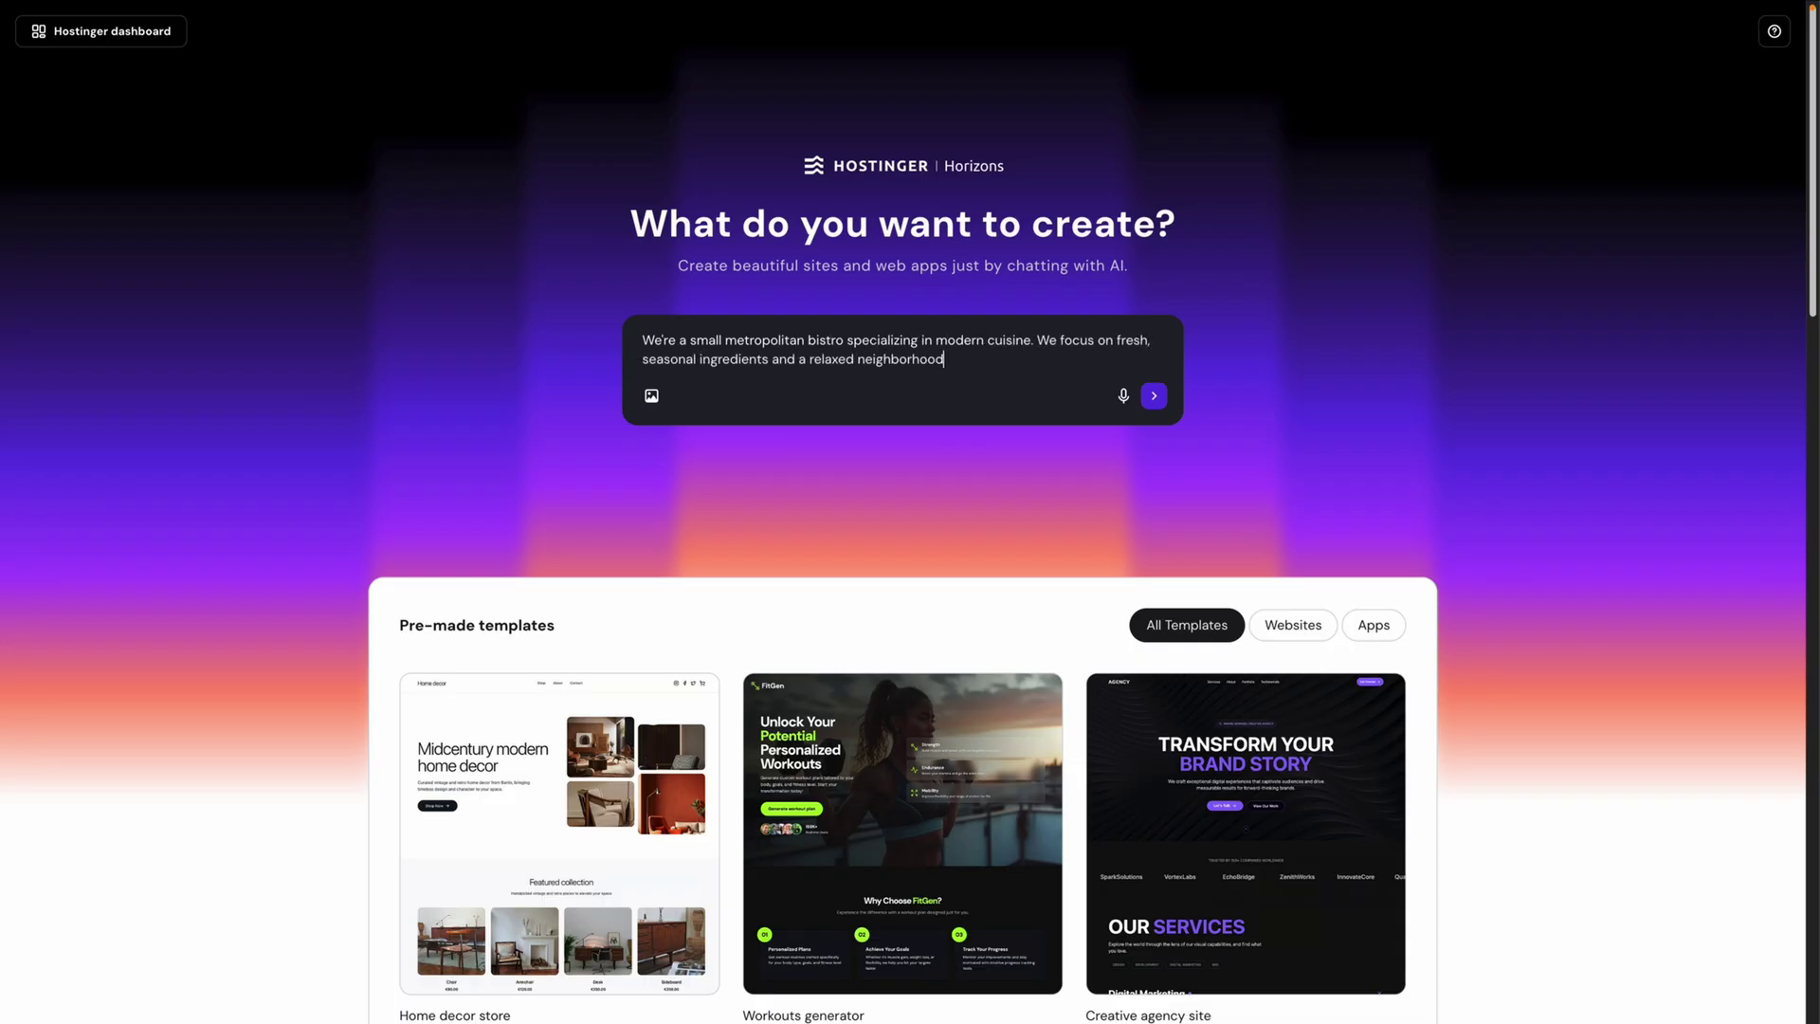
type(" atmostphere. Create a website with cozy fal")
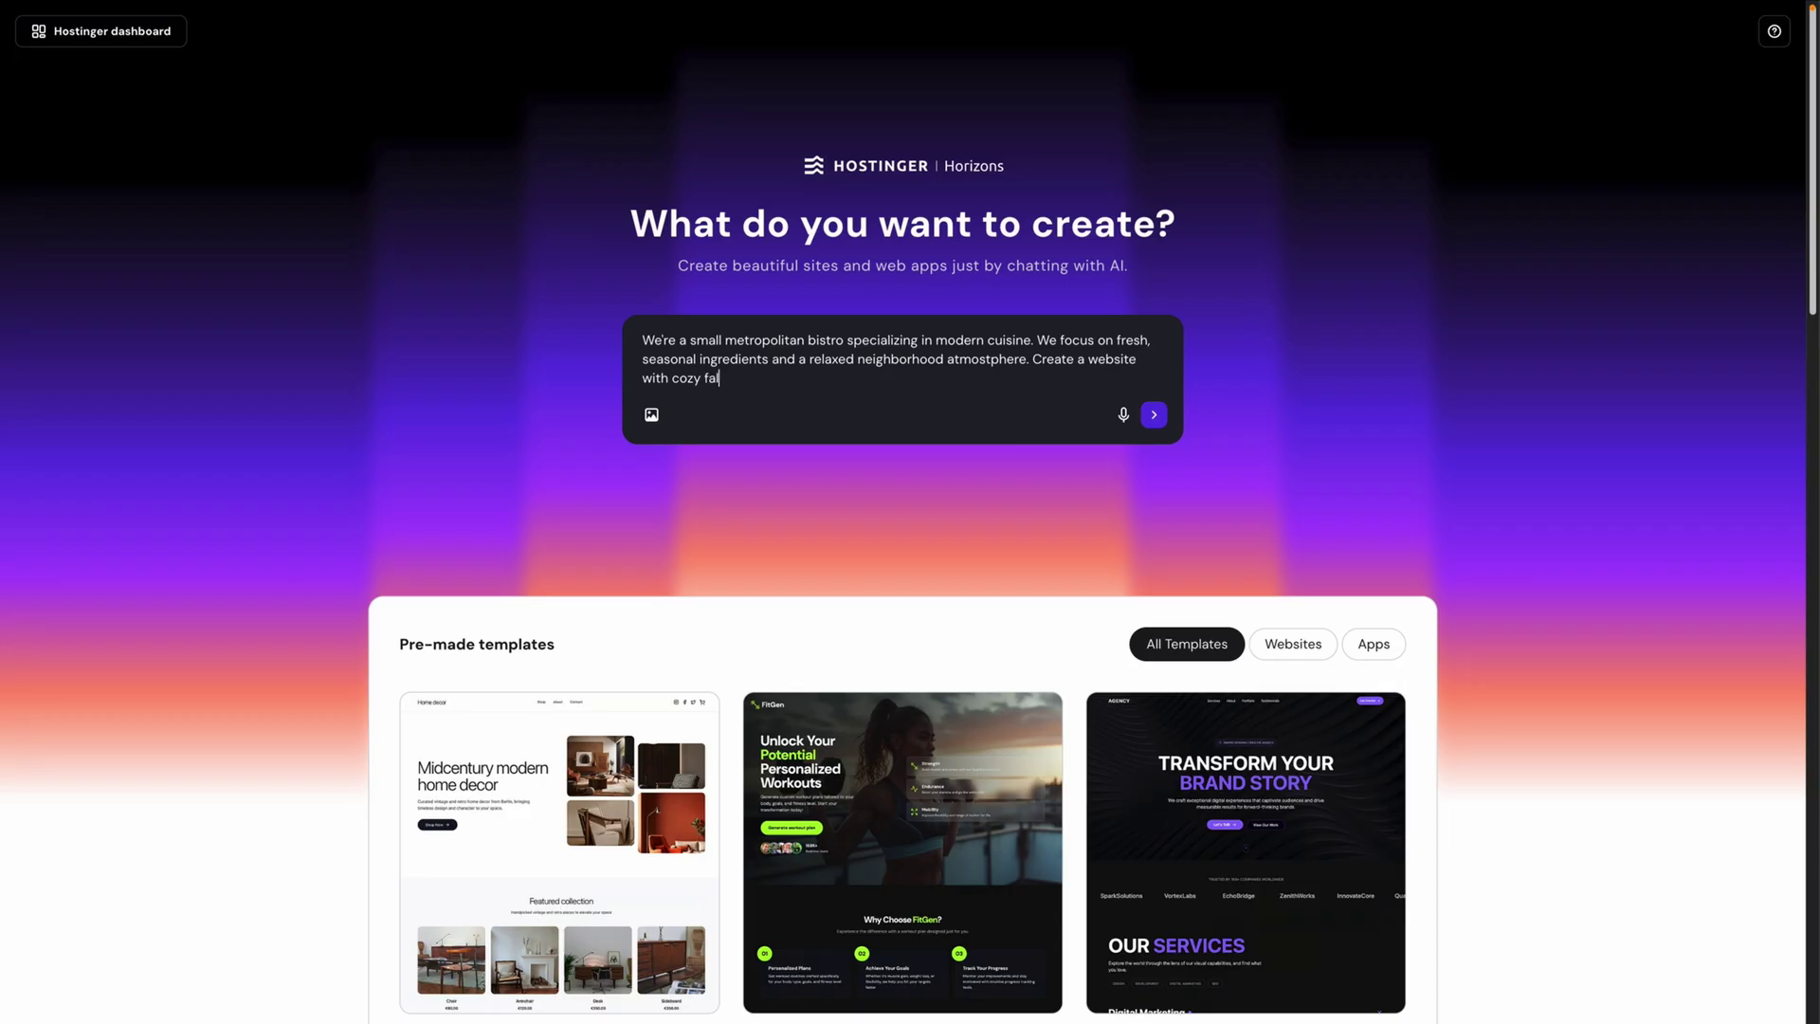
type("l colors. It should appeal to locals look")
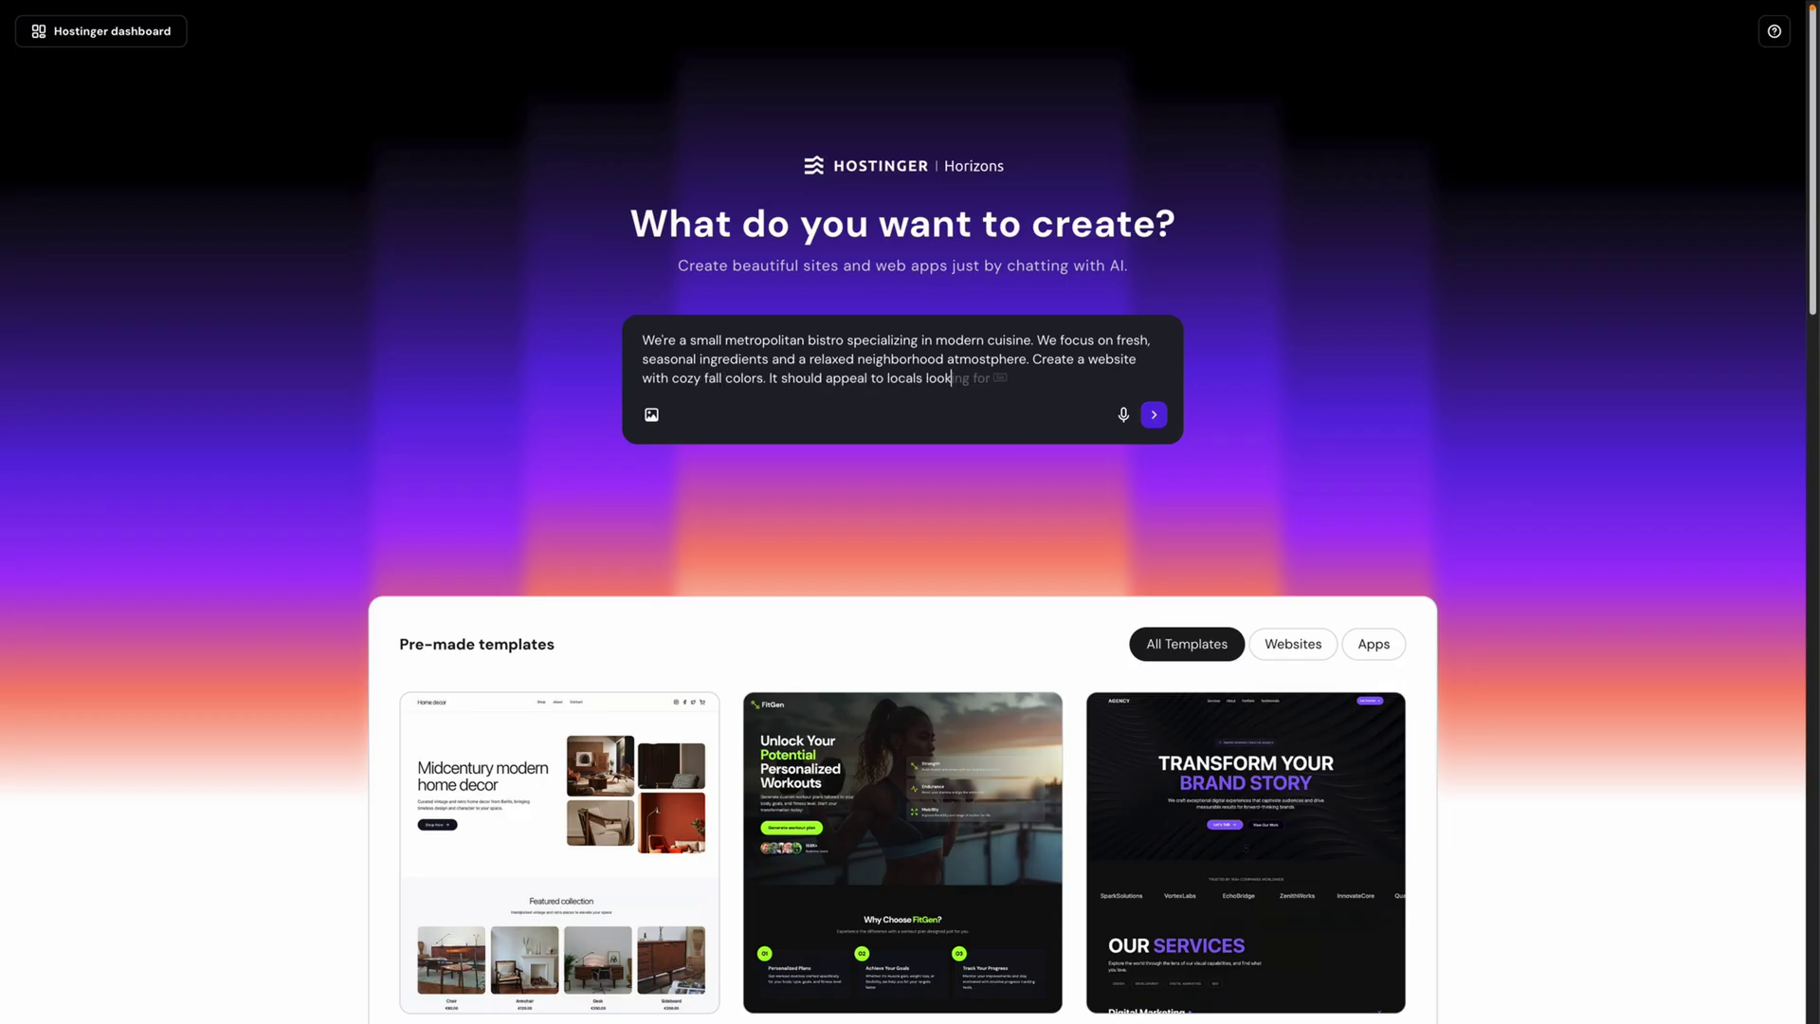
type("ing for a comfortable date-night spot.")
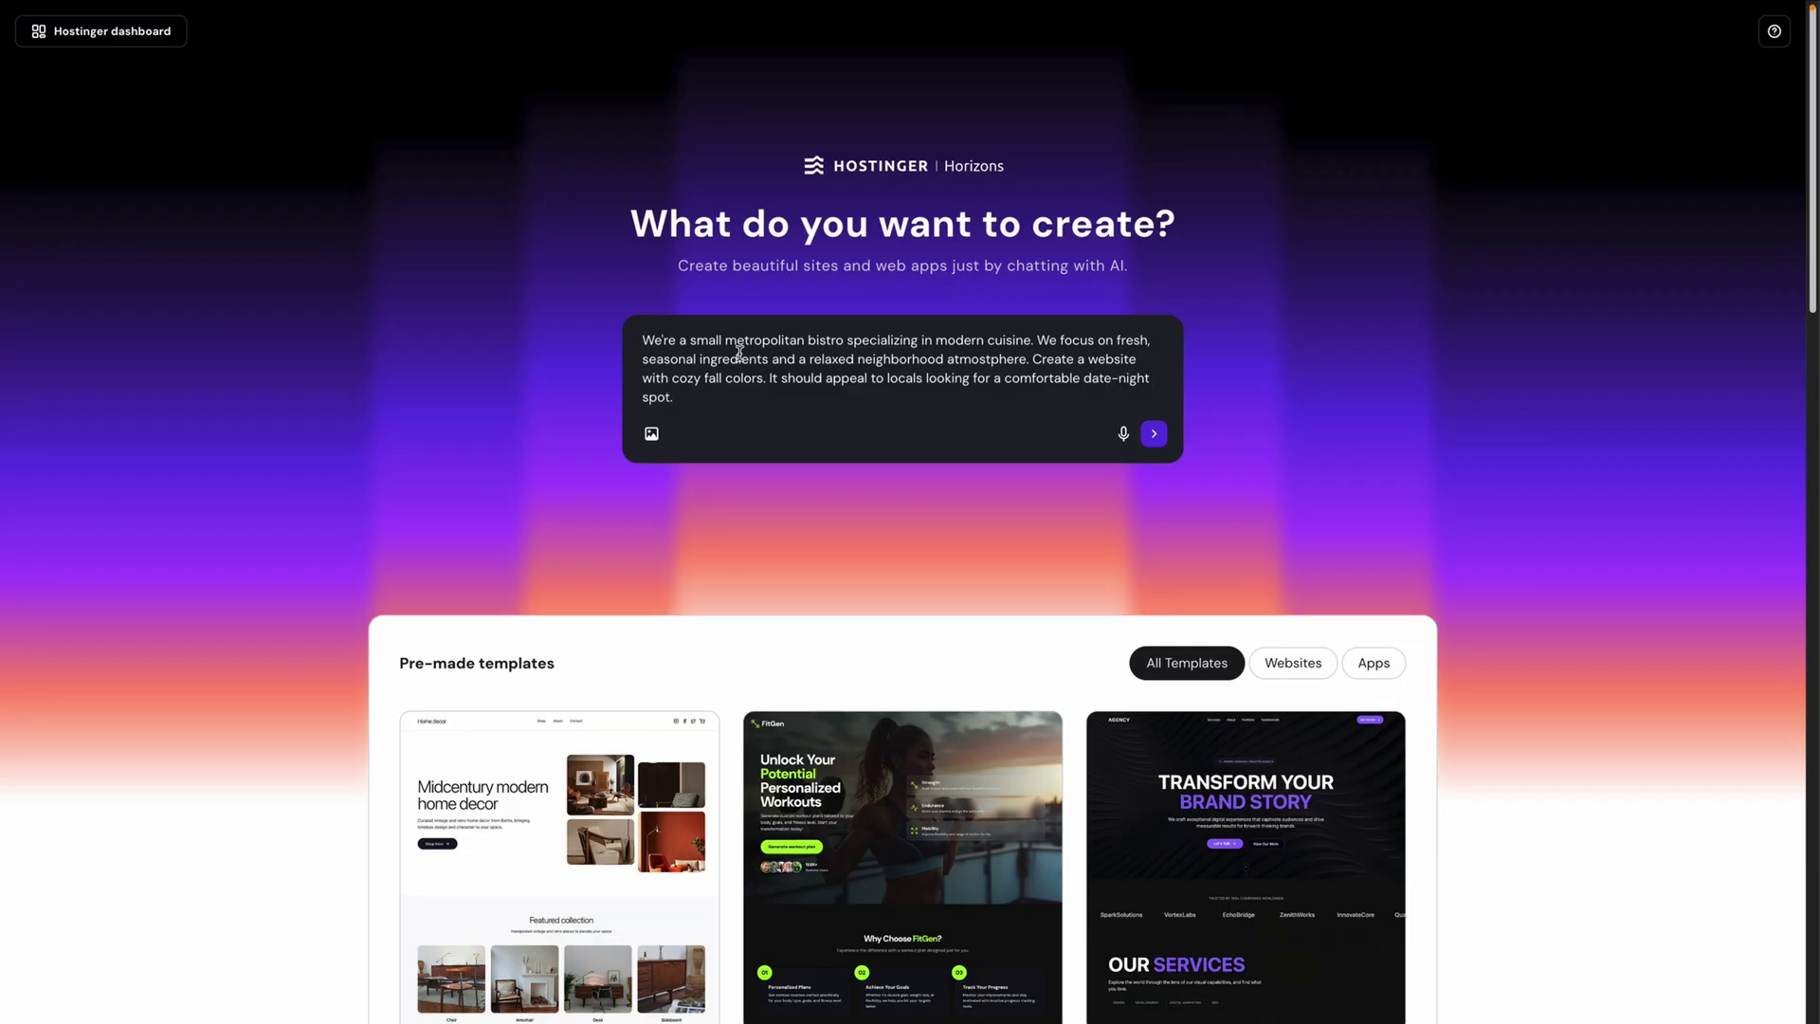
left_click(1149, 437)
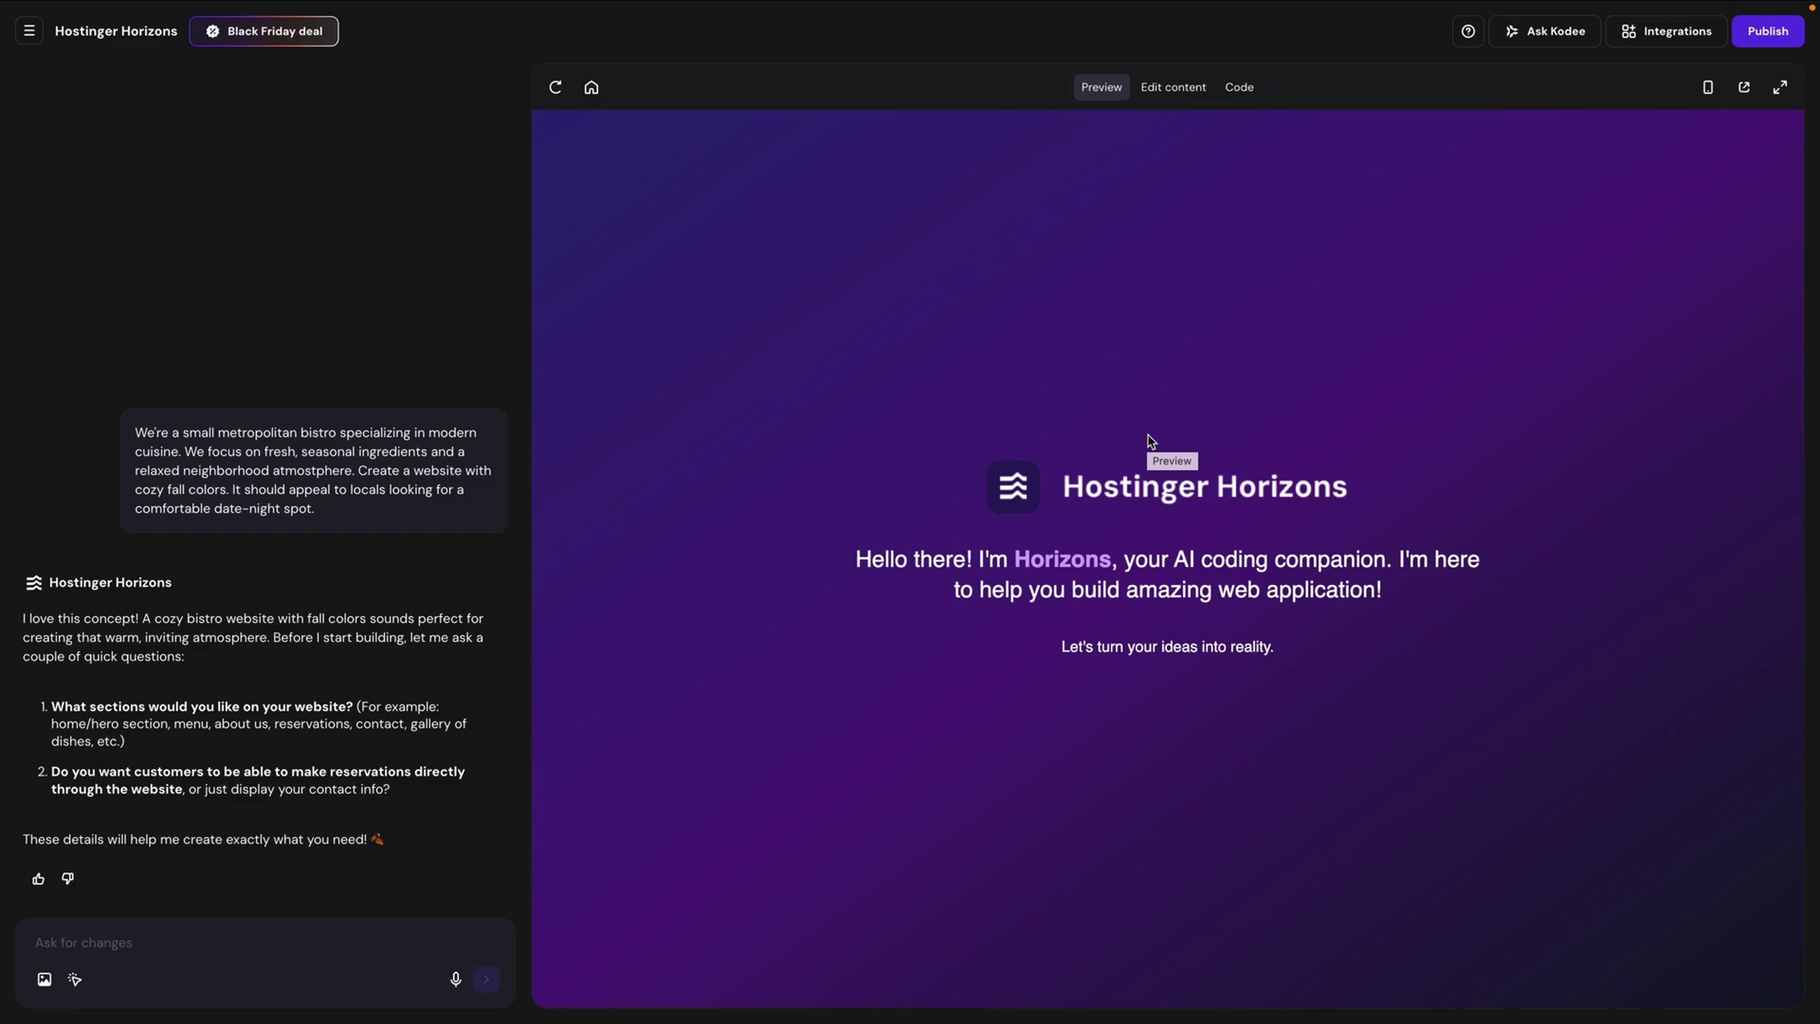
Step: Reply asking for Home, menu, about us and Contact pages, with no reservations through the site
left_click(254, 943)
type("Create Home, menu, ")
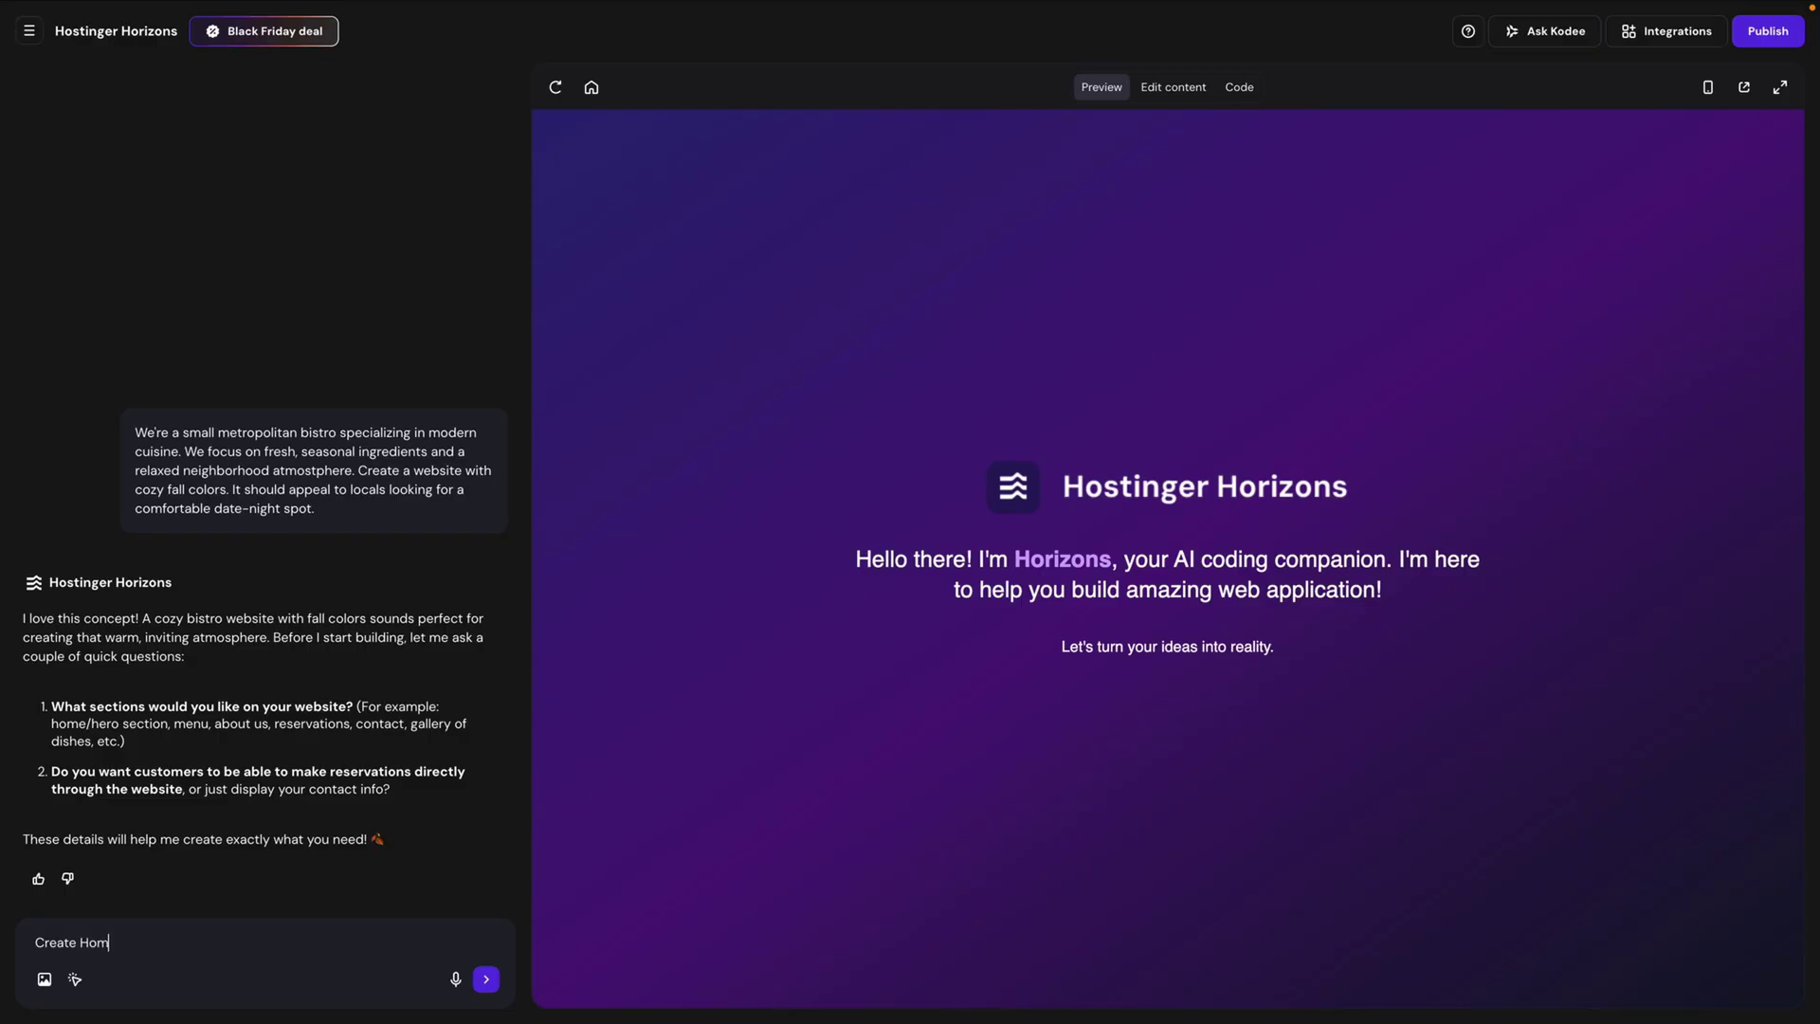
type("about us, and Contact. No reservations ")
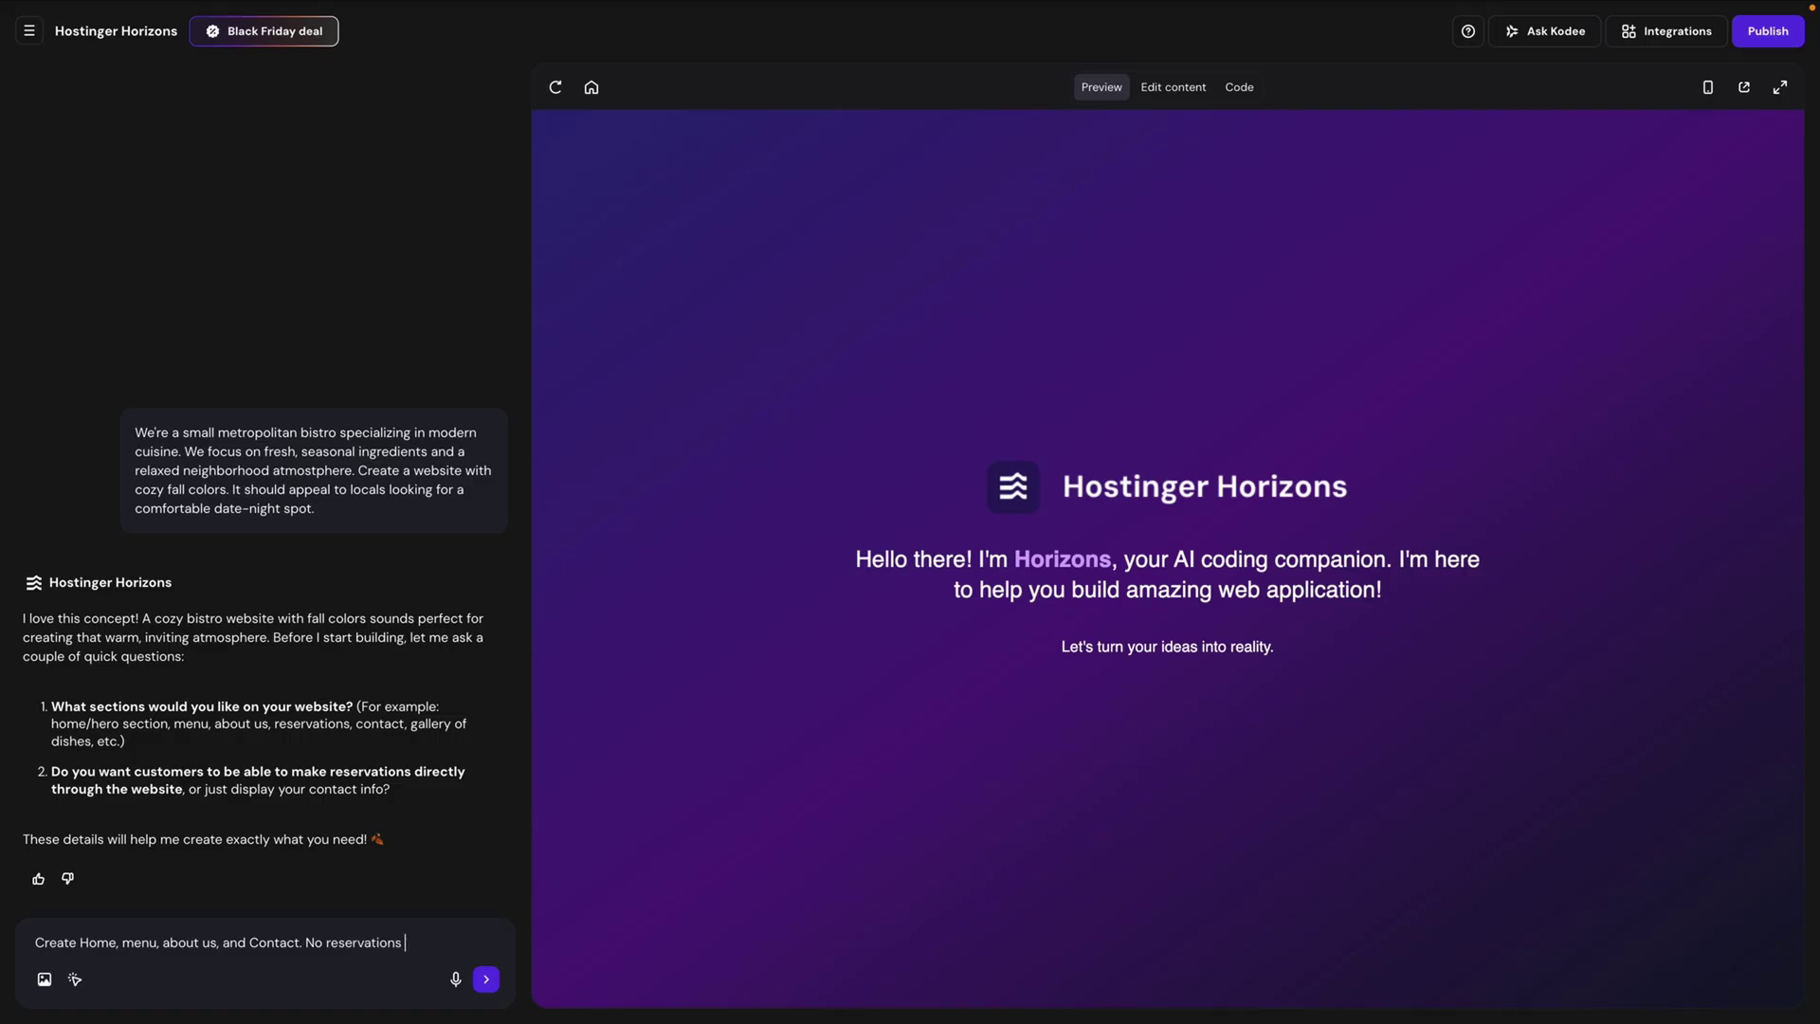
type("will be made through the site.")
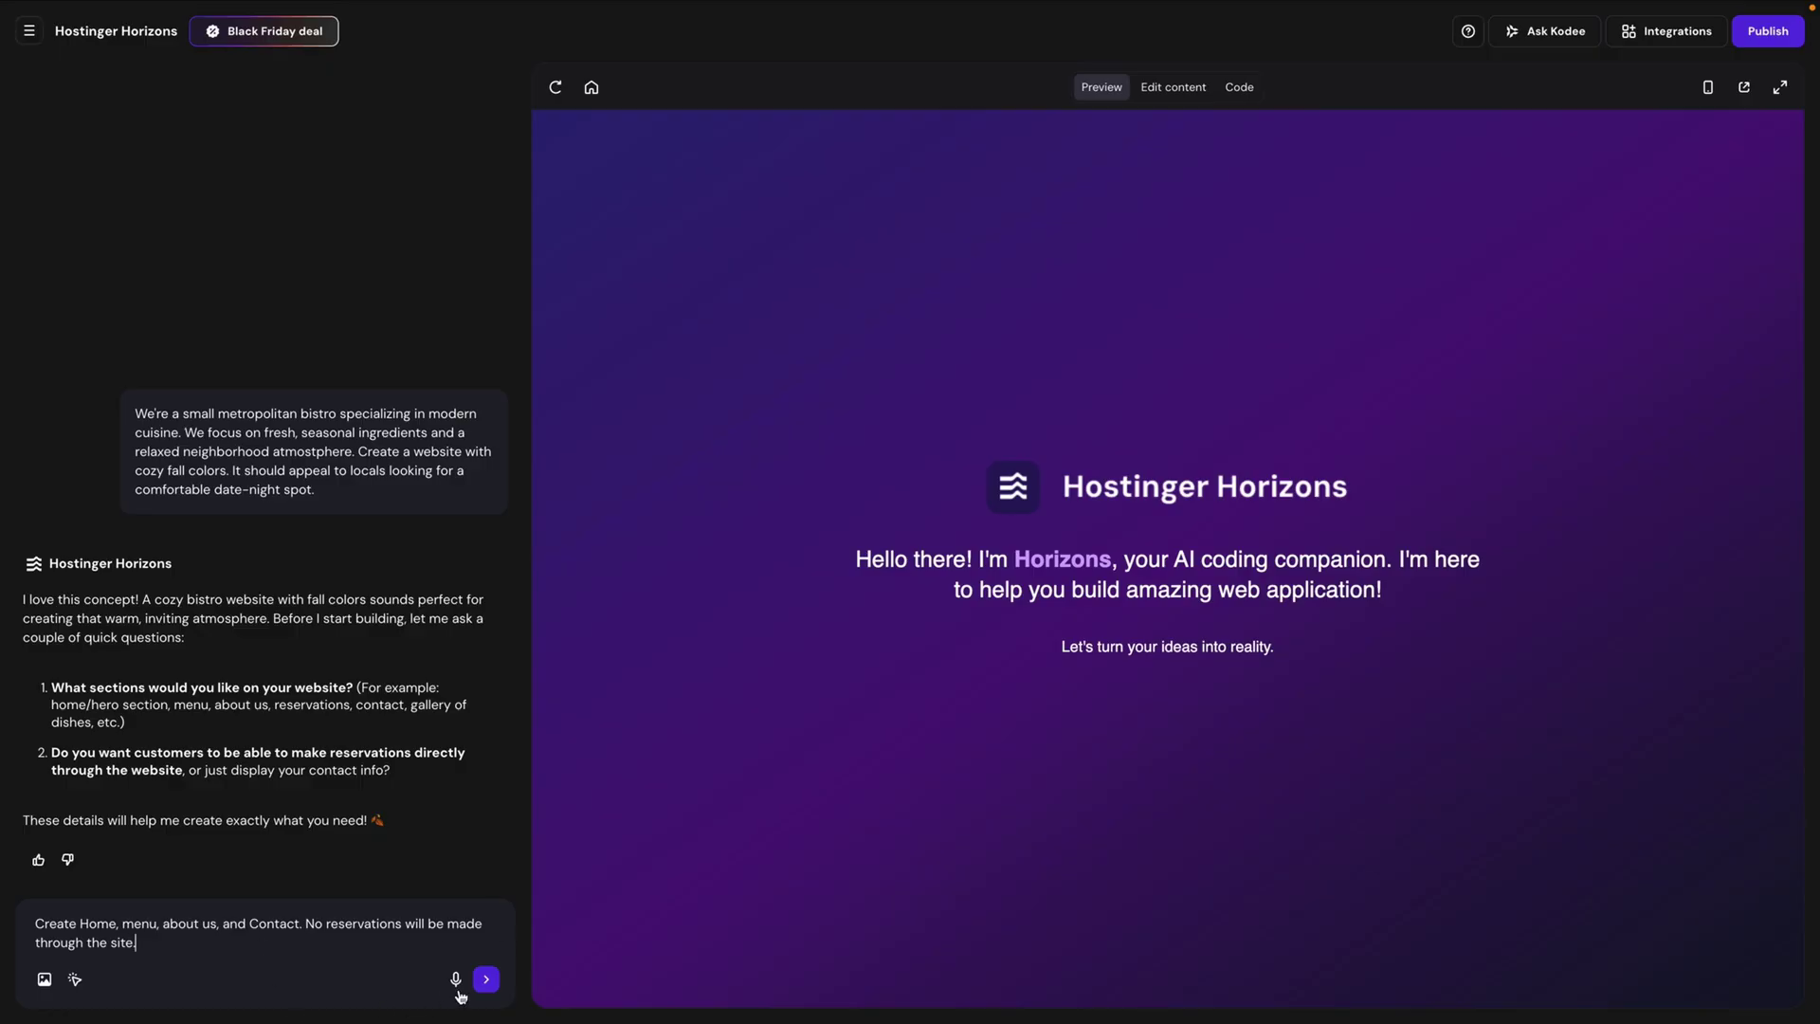
left_click(484, 980)
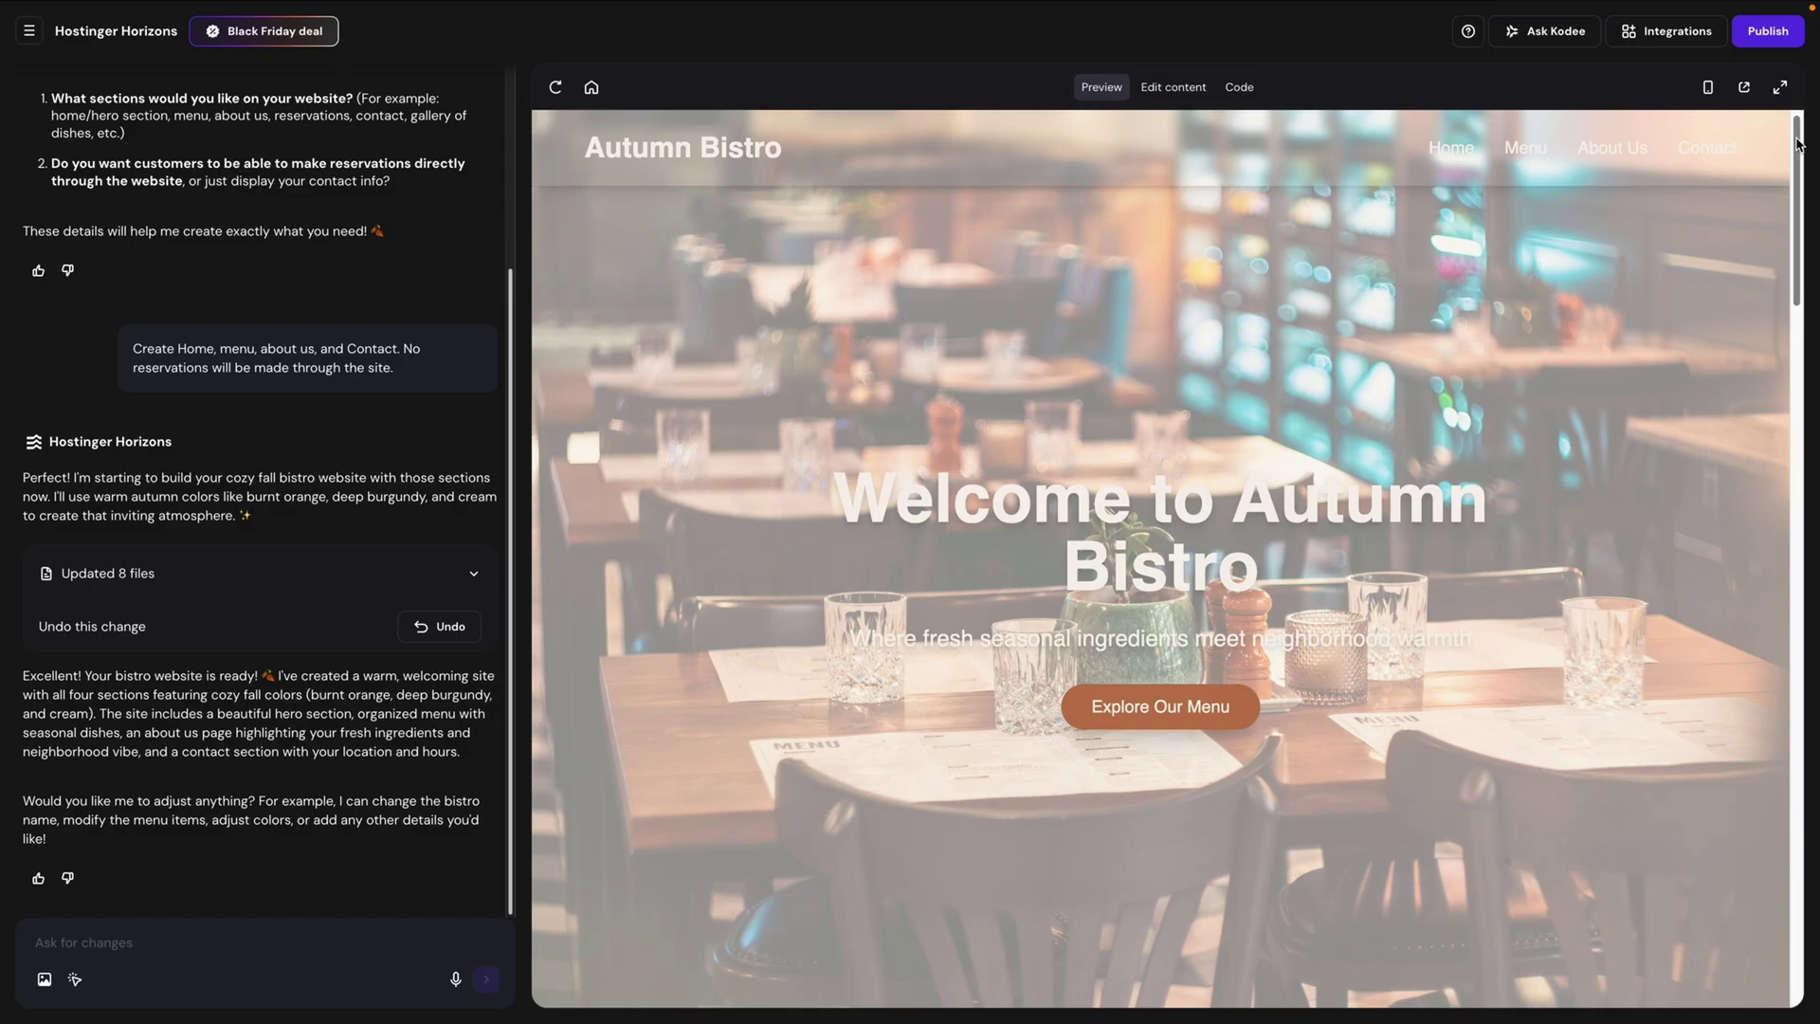
Step: Scroll the Autumn Bistro preview down to the footer and back up to the hero
left_click_drag(1798, 144, 1814, 905)
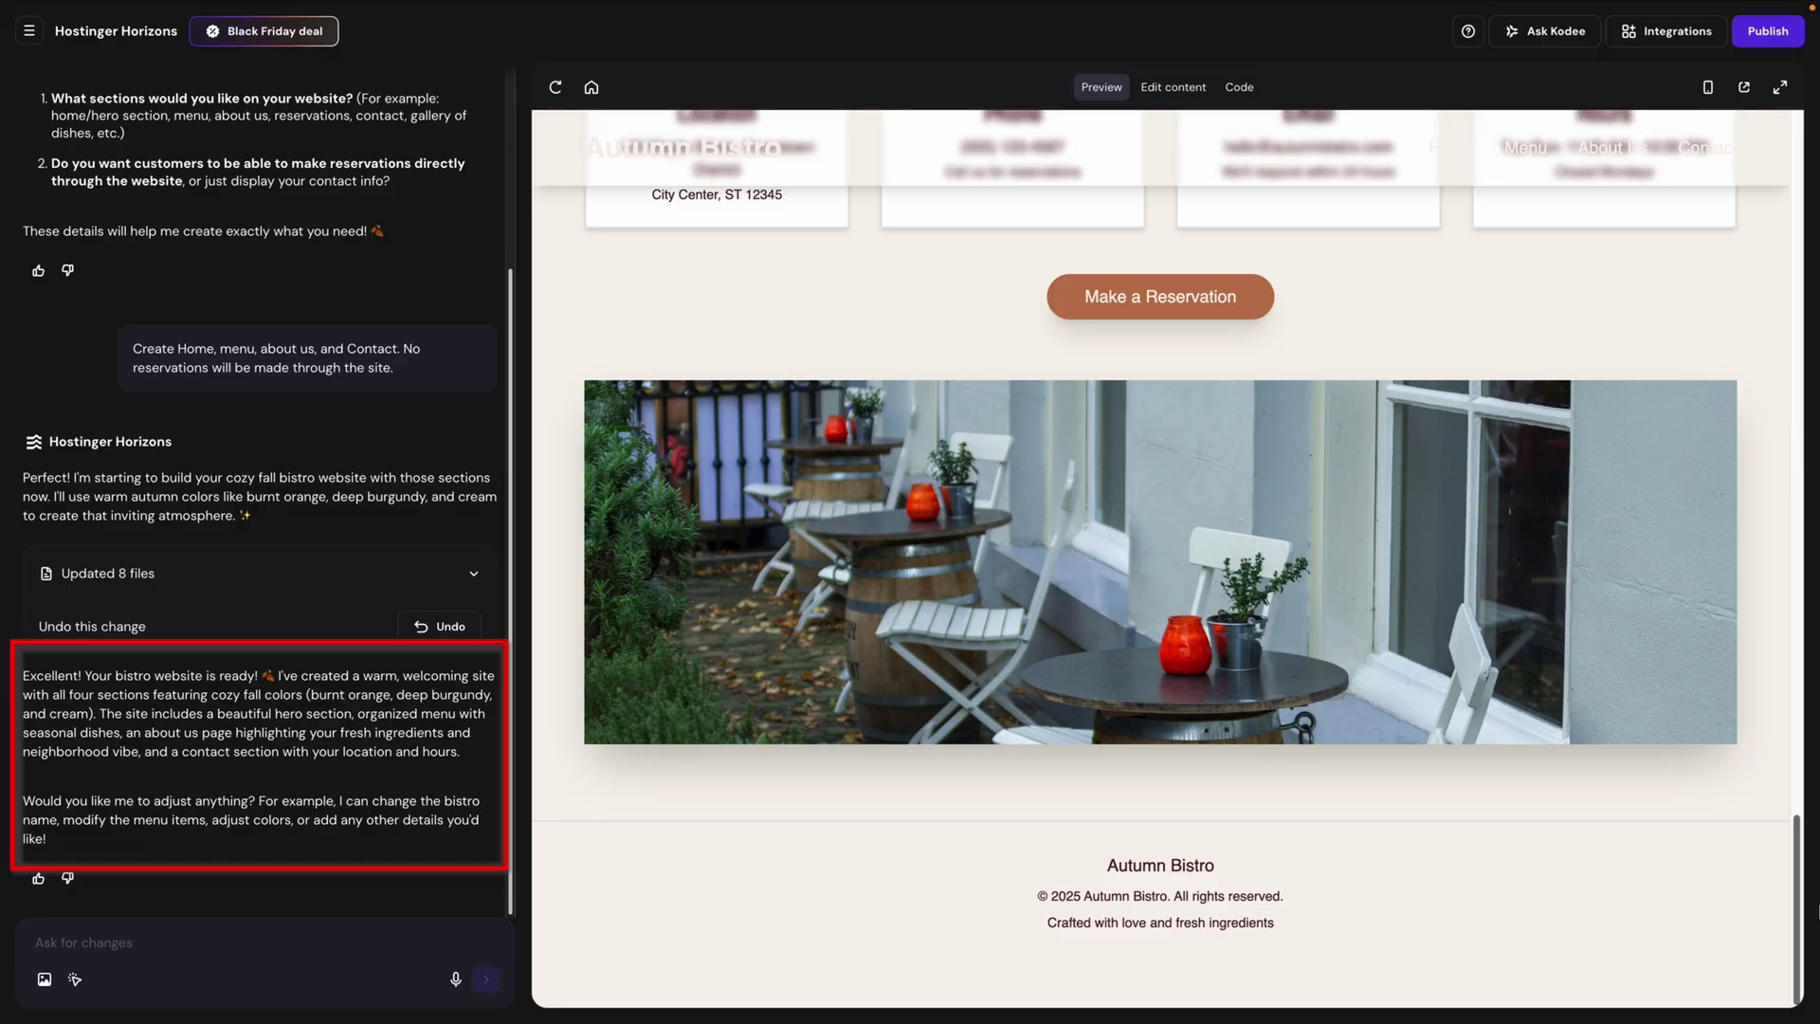
left_click_drag(1814, 905, 1813, 57)
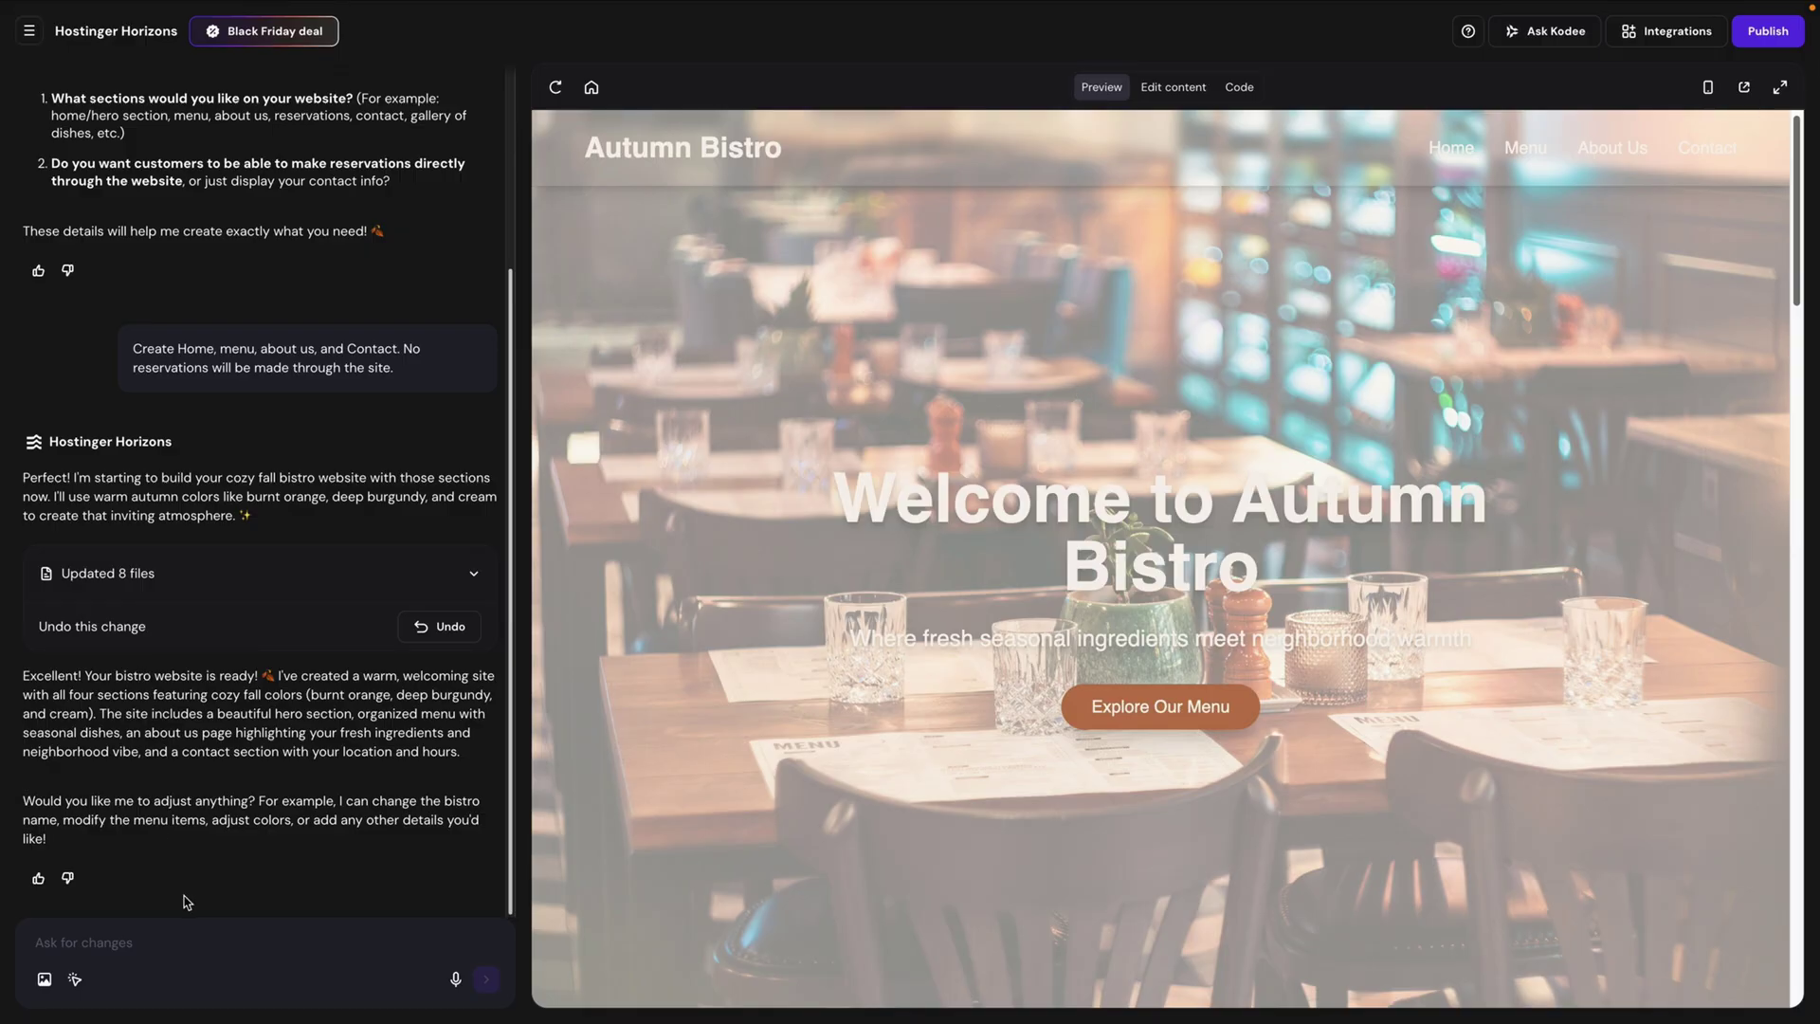
Step: Ask the AI for a slightly darker palette with deeper reds and yellows
left_click(122, 936)
type("The site feels a little too bright to me. Can you try a slightly darker palette while maintaining the fall theme? Maybe try some")
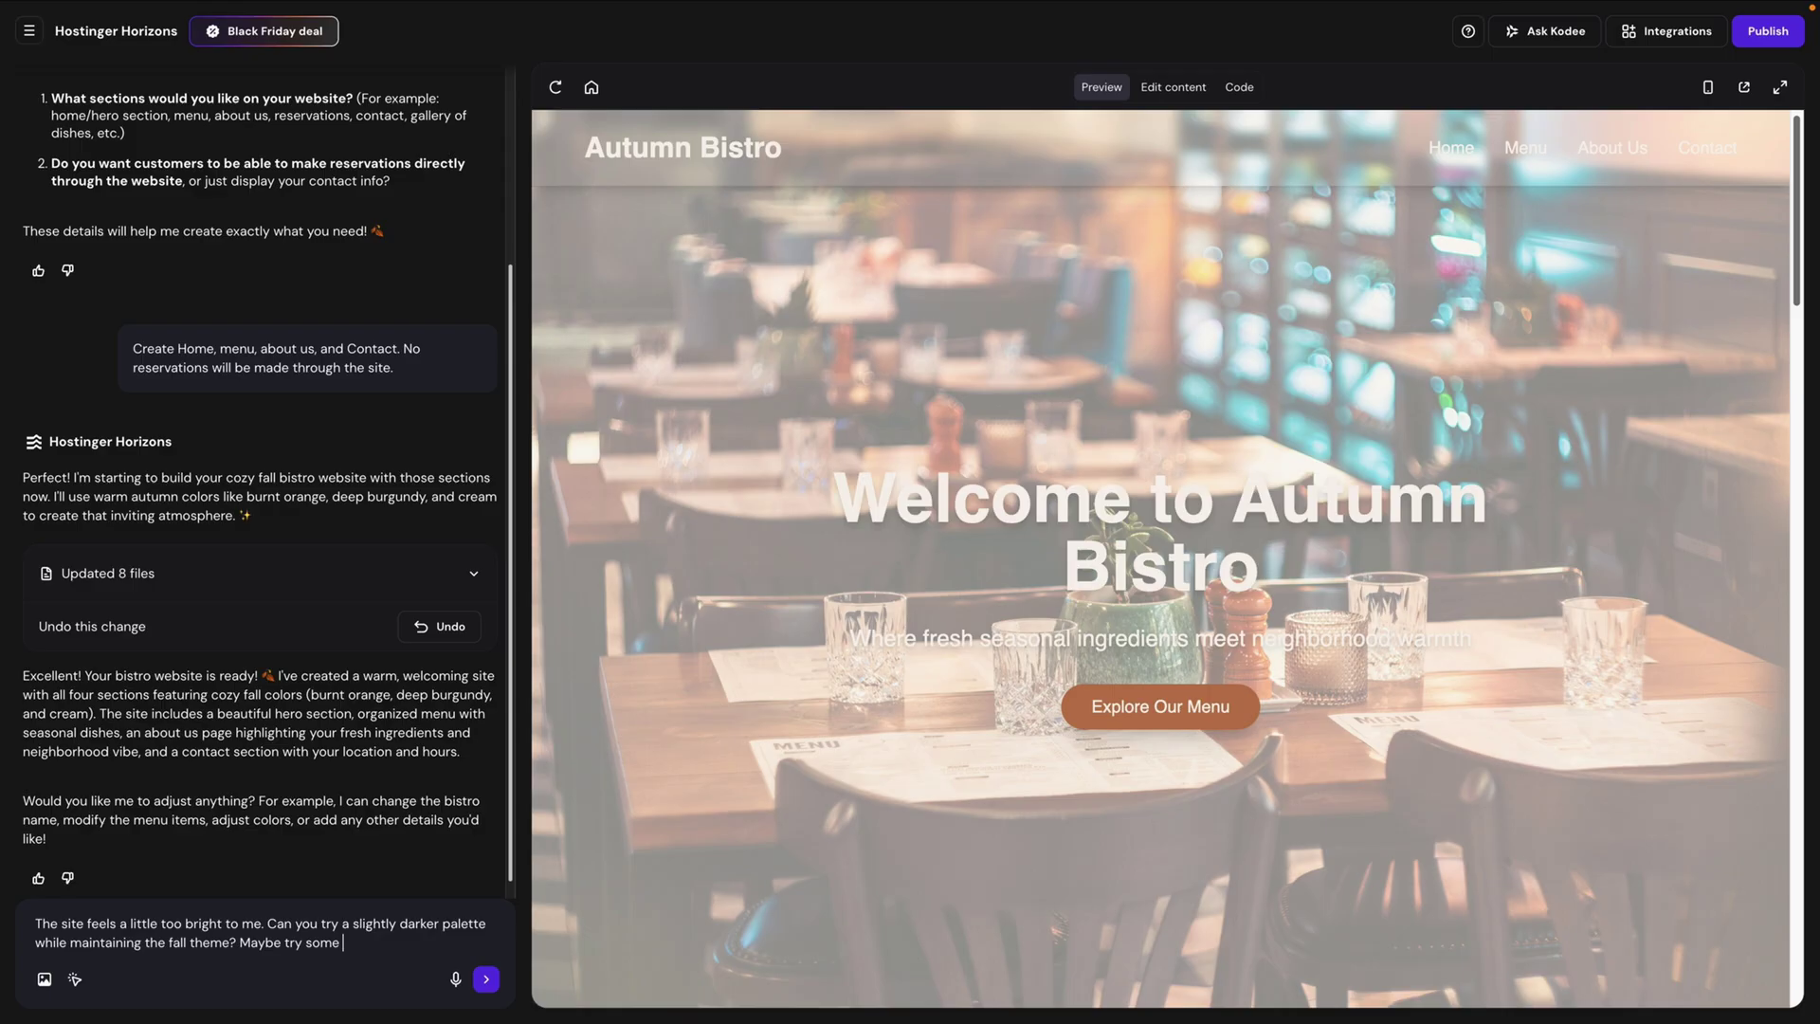
type("ds and yellows.")
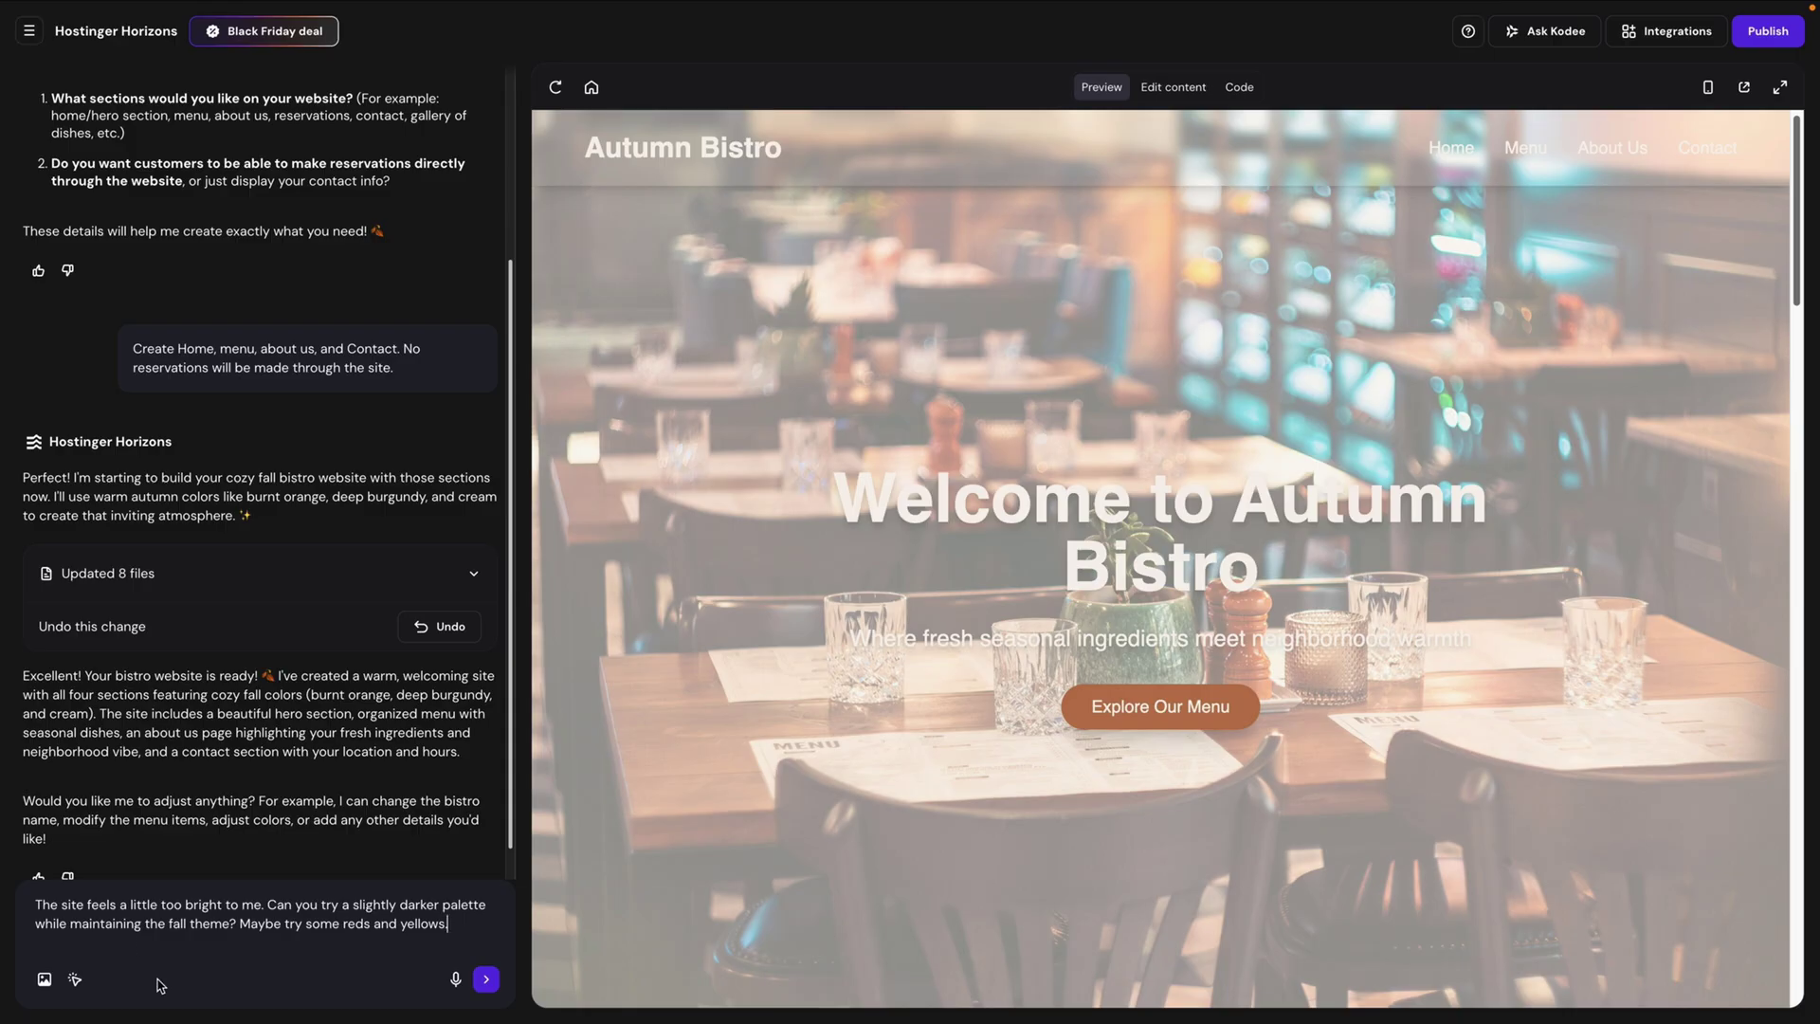
left_click(487, 979)
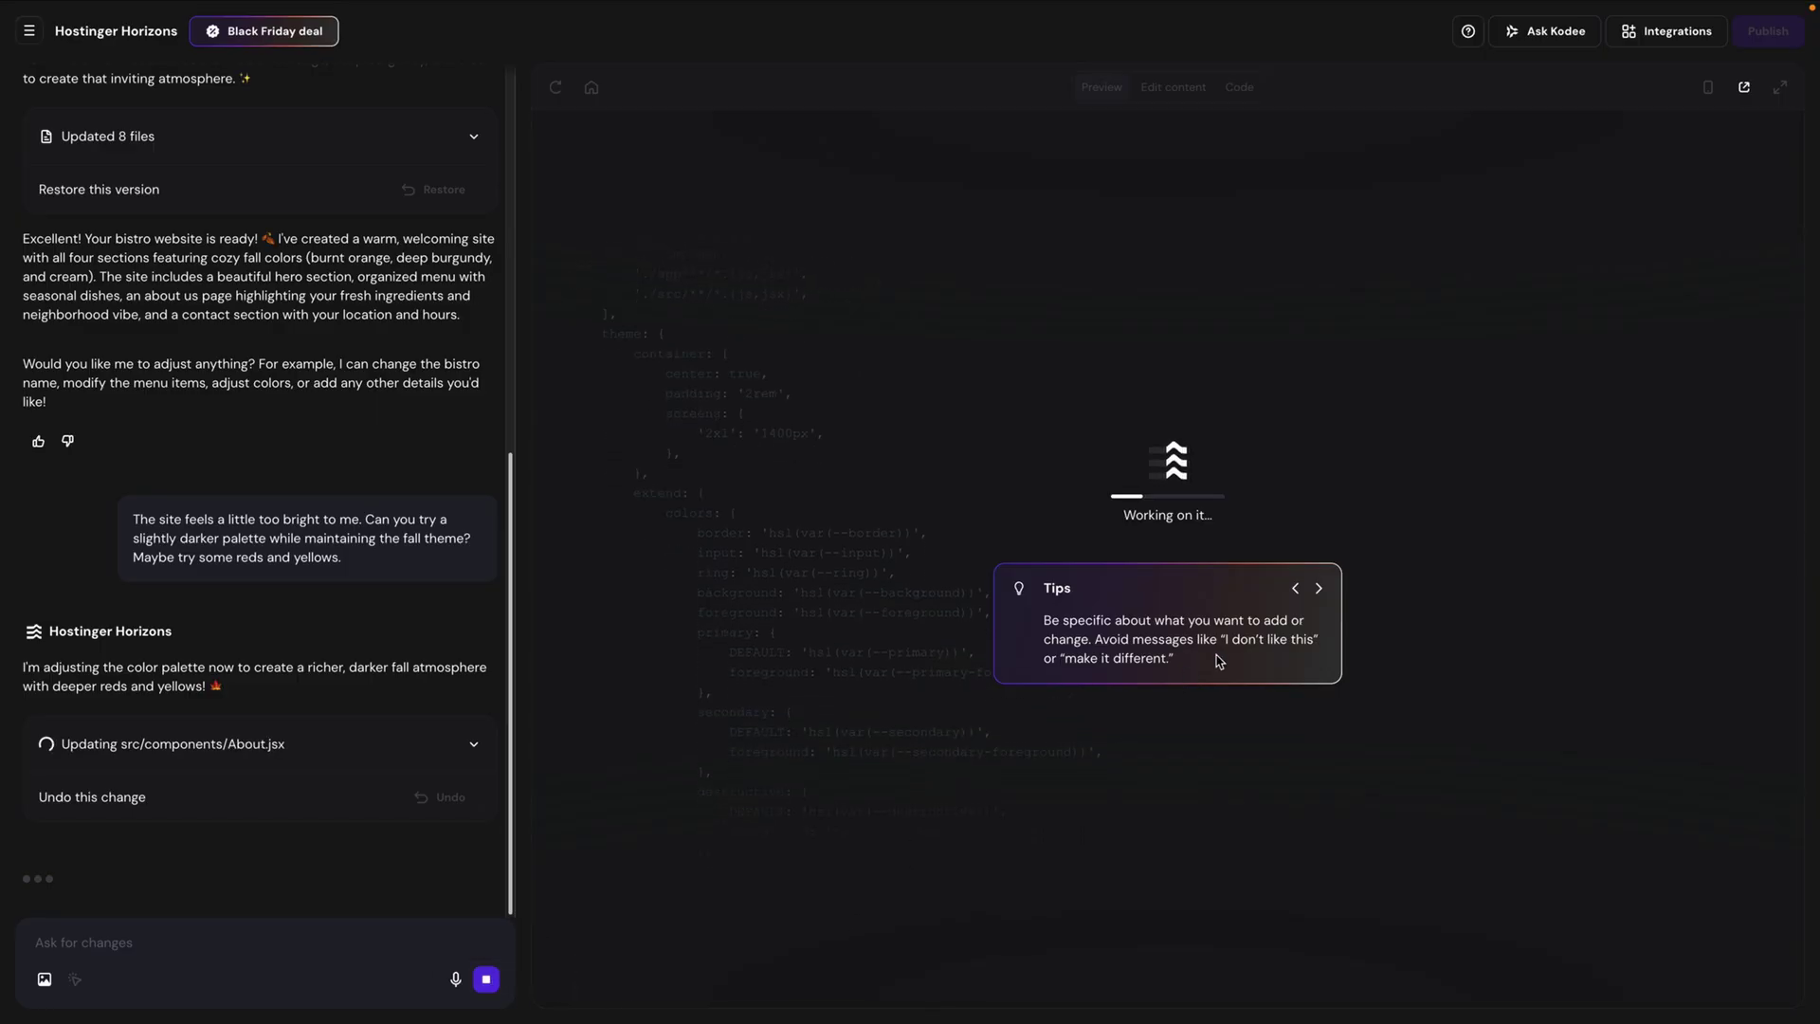
Step: Page through the Tips card while the darker palette is applied across 9 files
left_click(1318, 588)
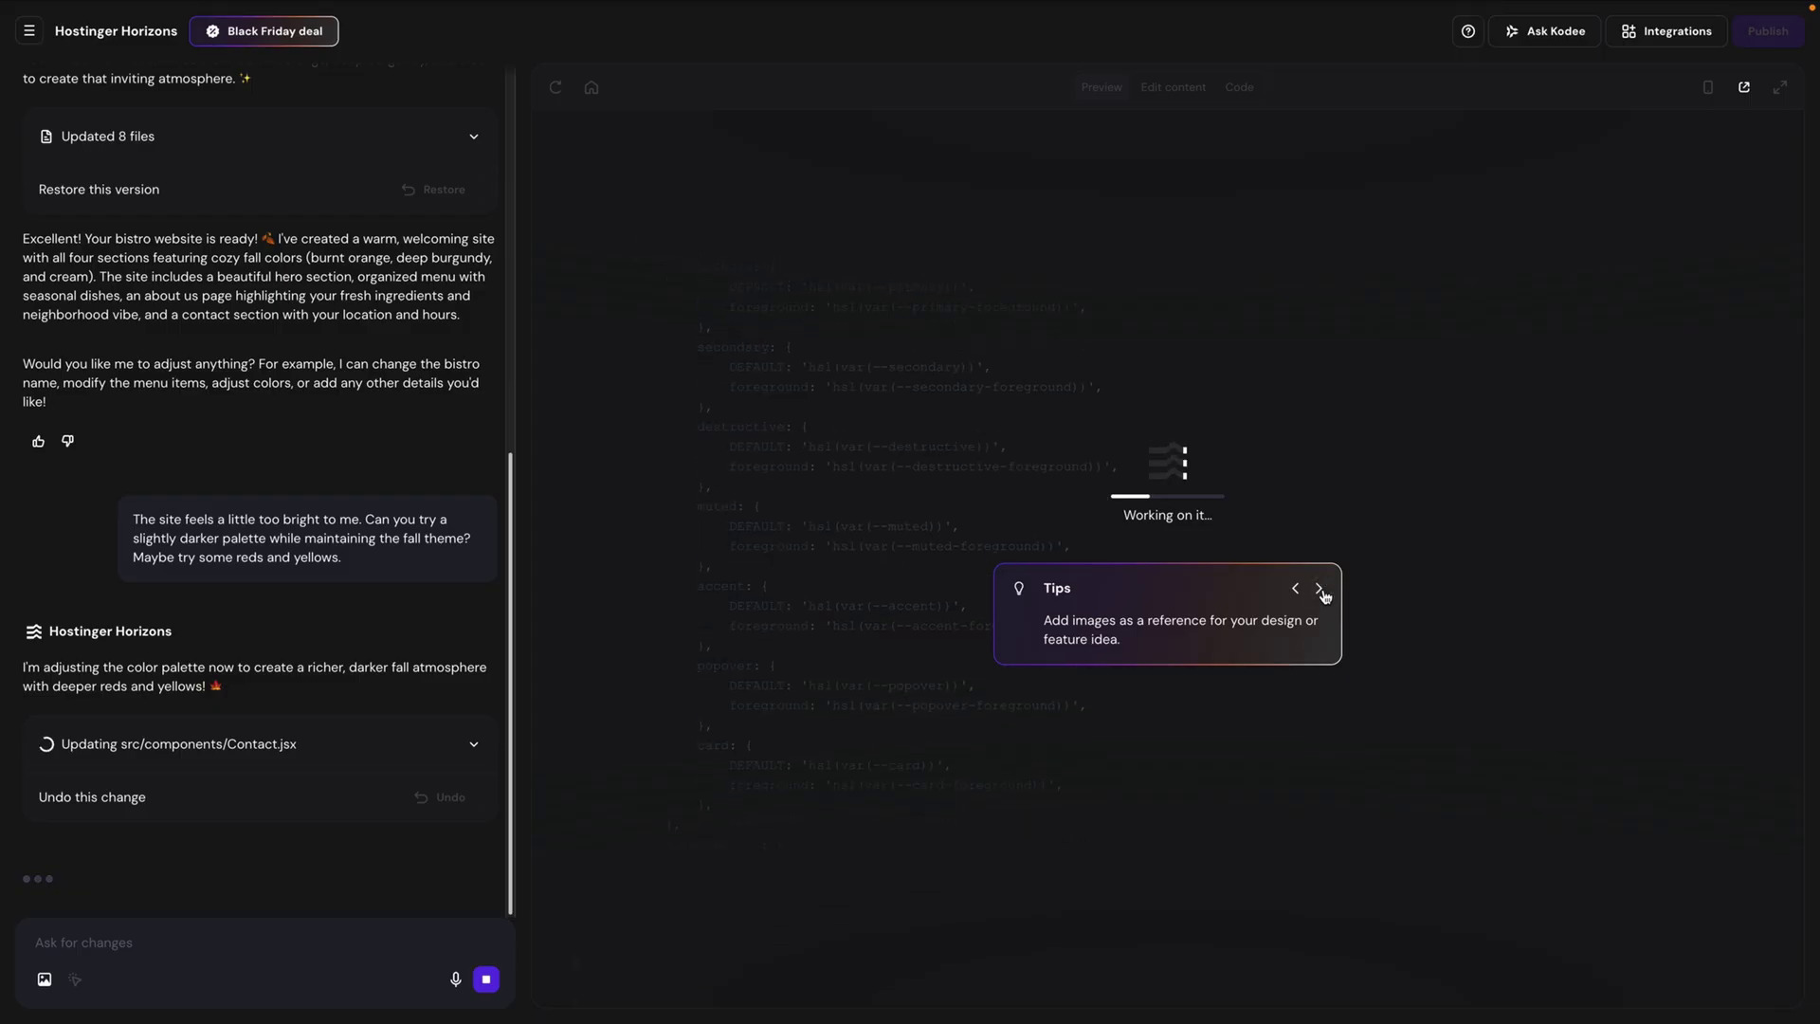
left_click(1318, 588)
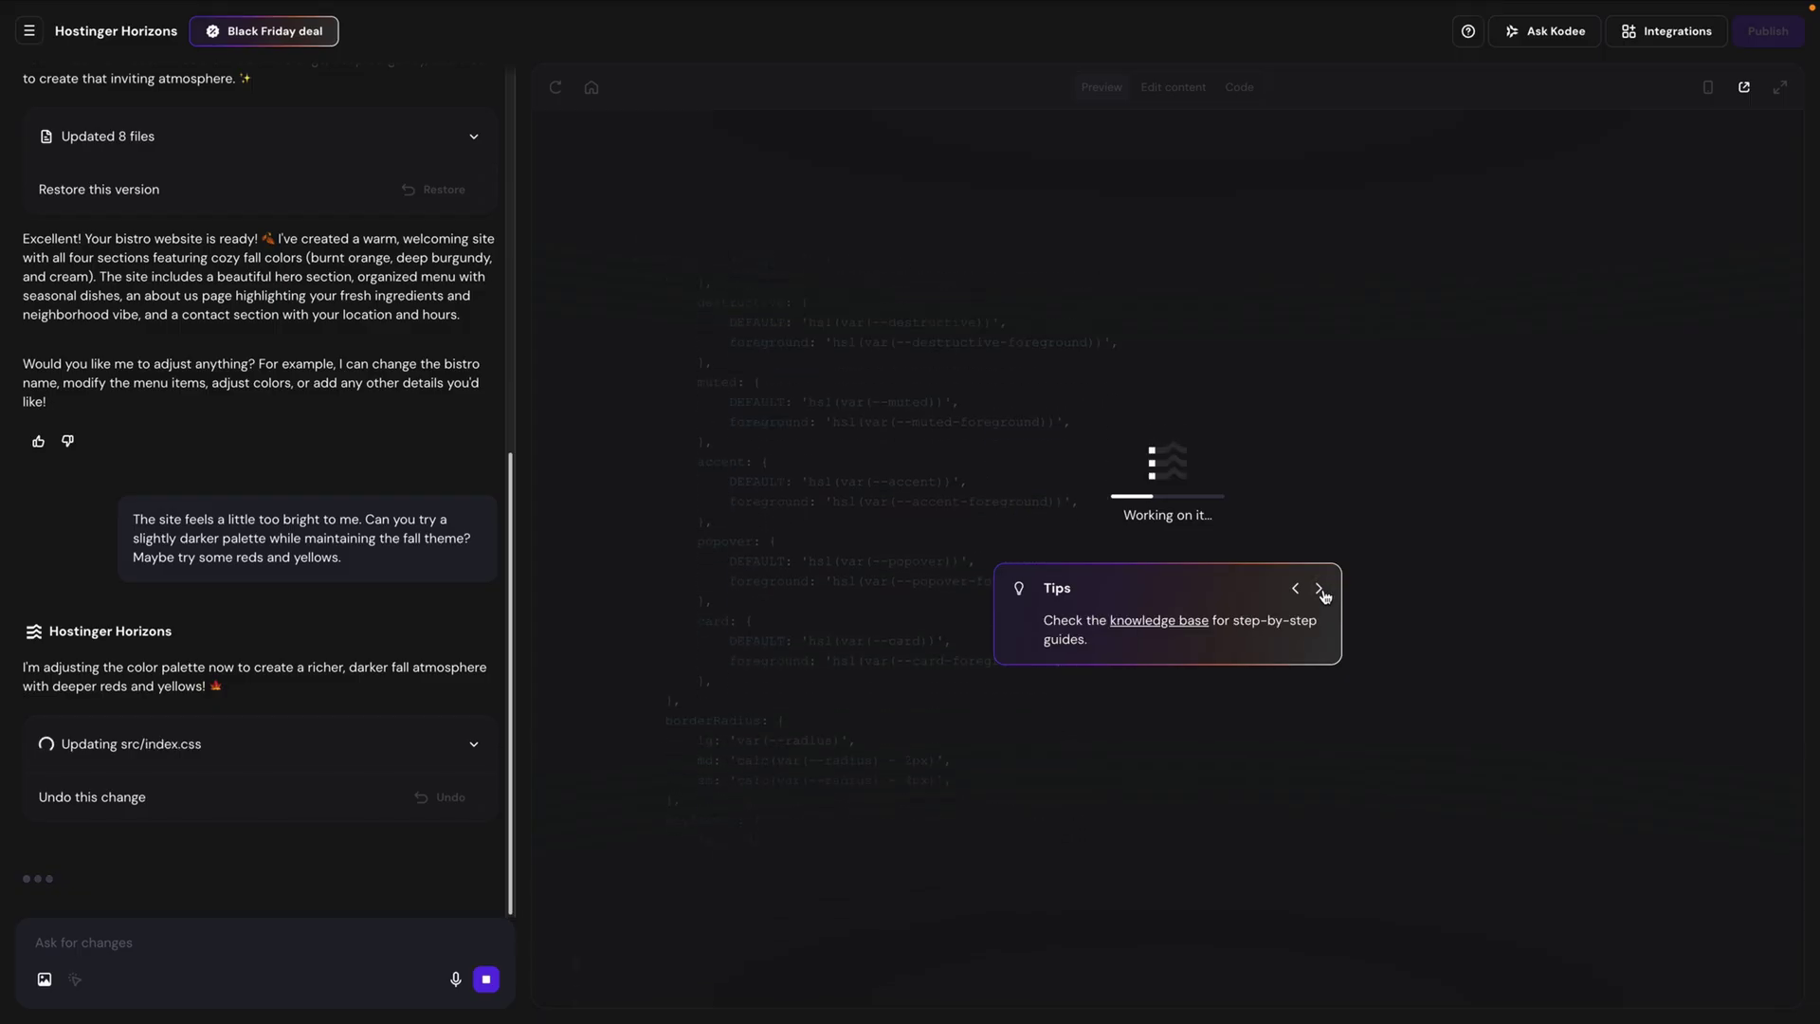
left_click(1319, 589)
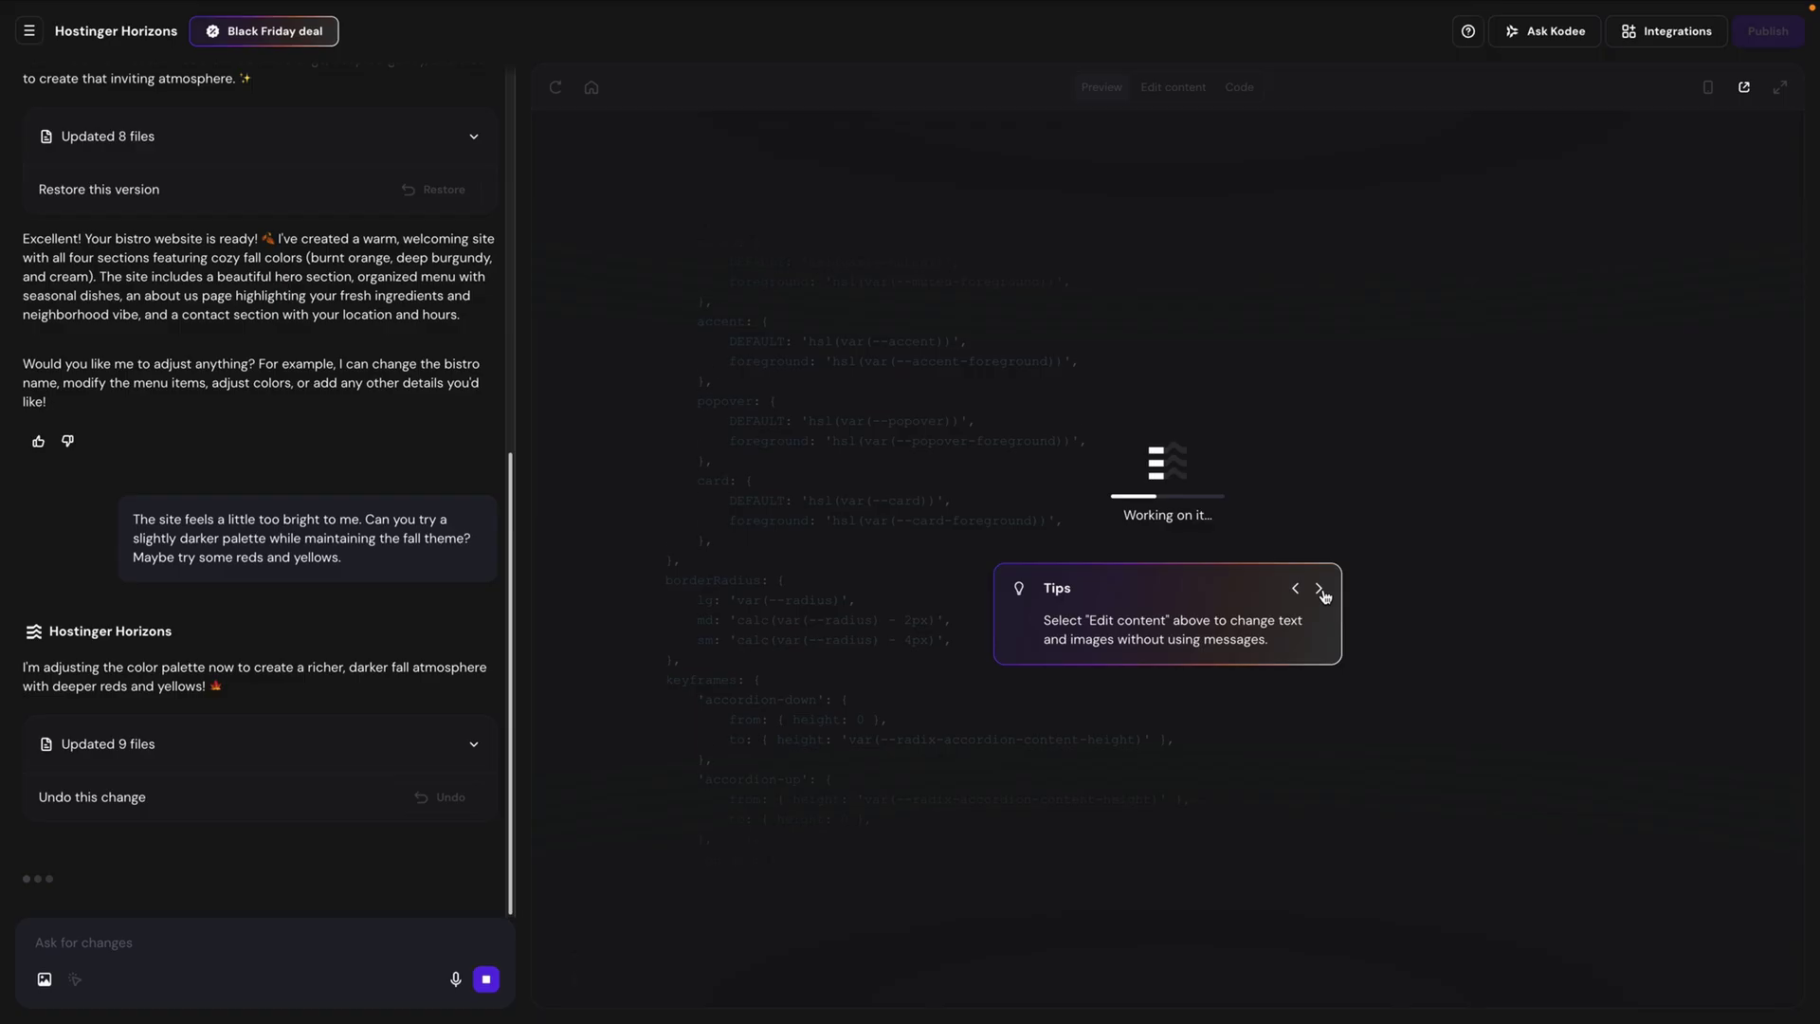
left_click(1319, 588)
left_click(1319, 589)
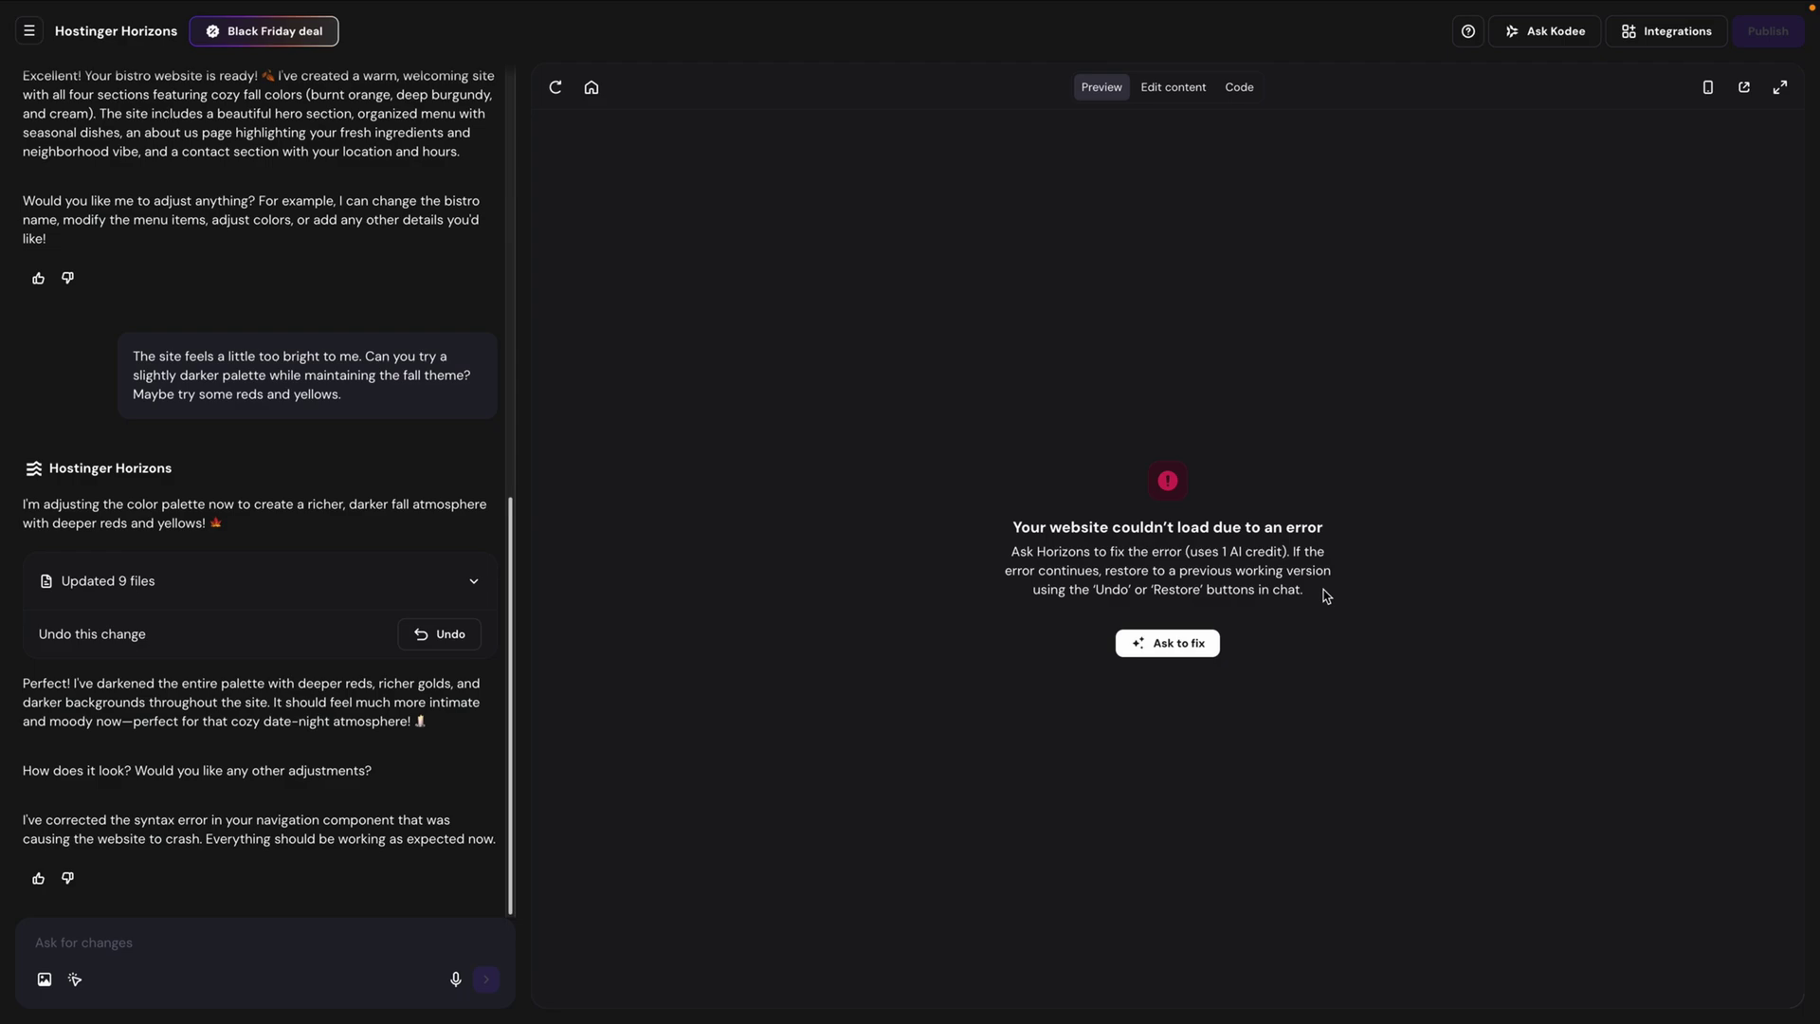
Step: Use 'Ask to fix' on the preview's loading error so the darker site loads again
left_click(1168, 644)
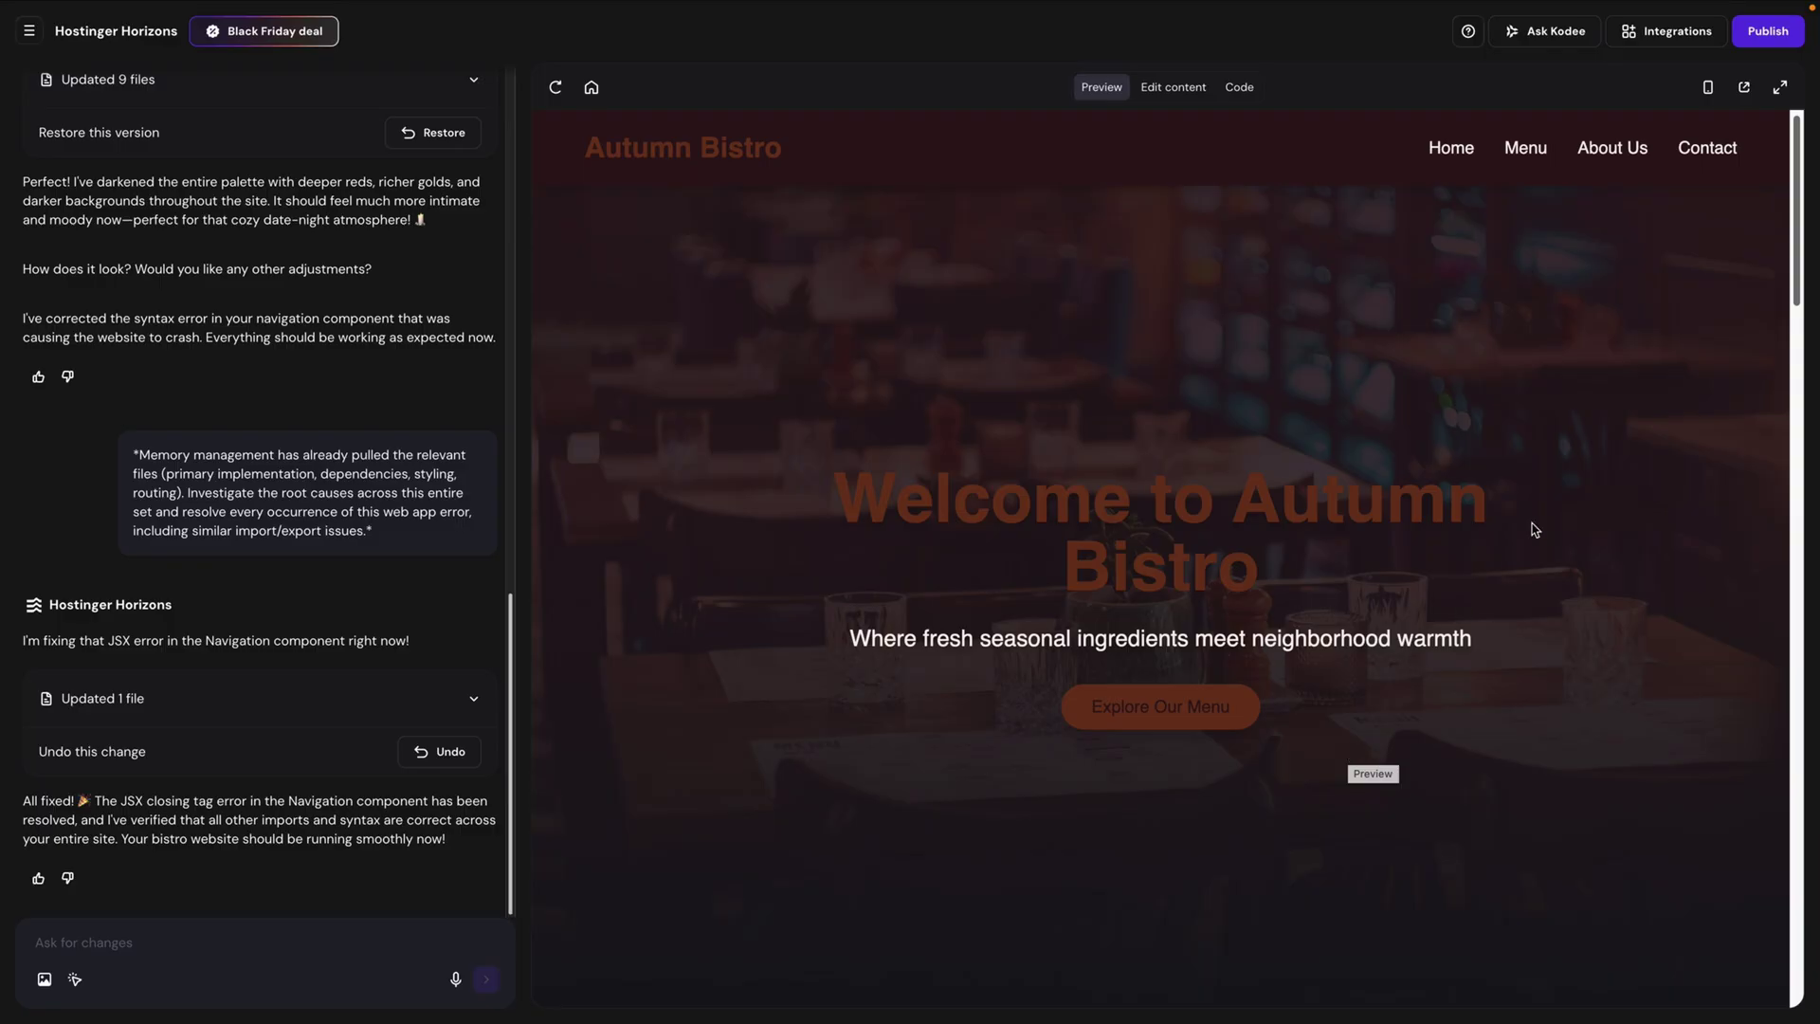
Step: Scroll the recoloured site down, back to the top, then to About Us, and enable content editing
left_click_drag(1798, 186, 1801, 844)
left_click_drag(1804, 850, 1805, 160)
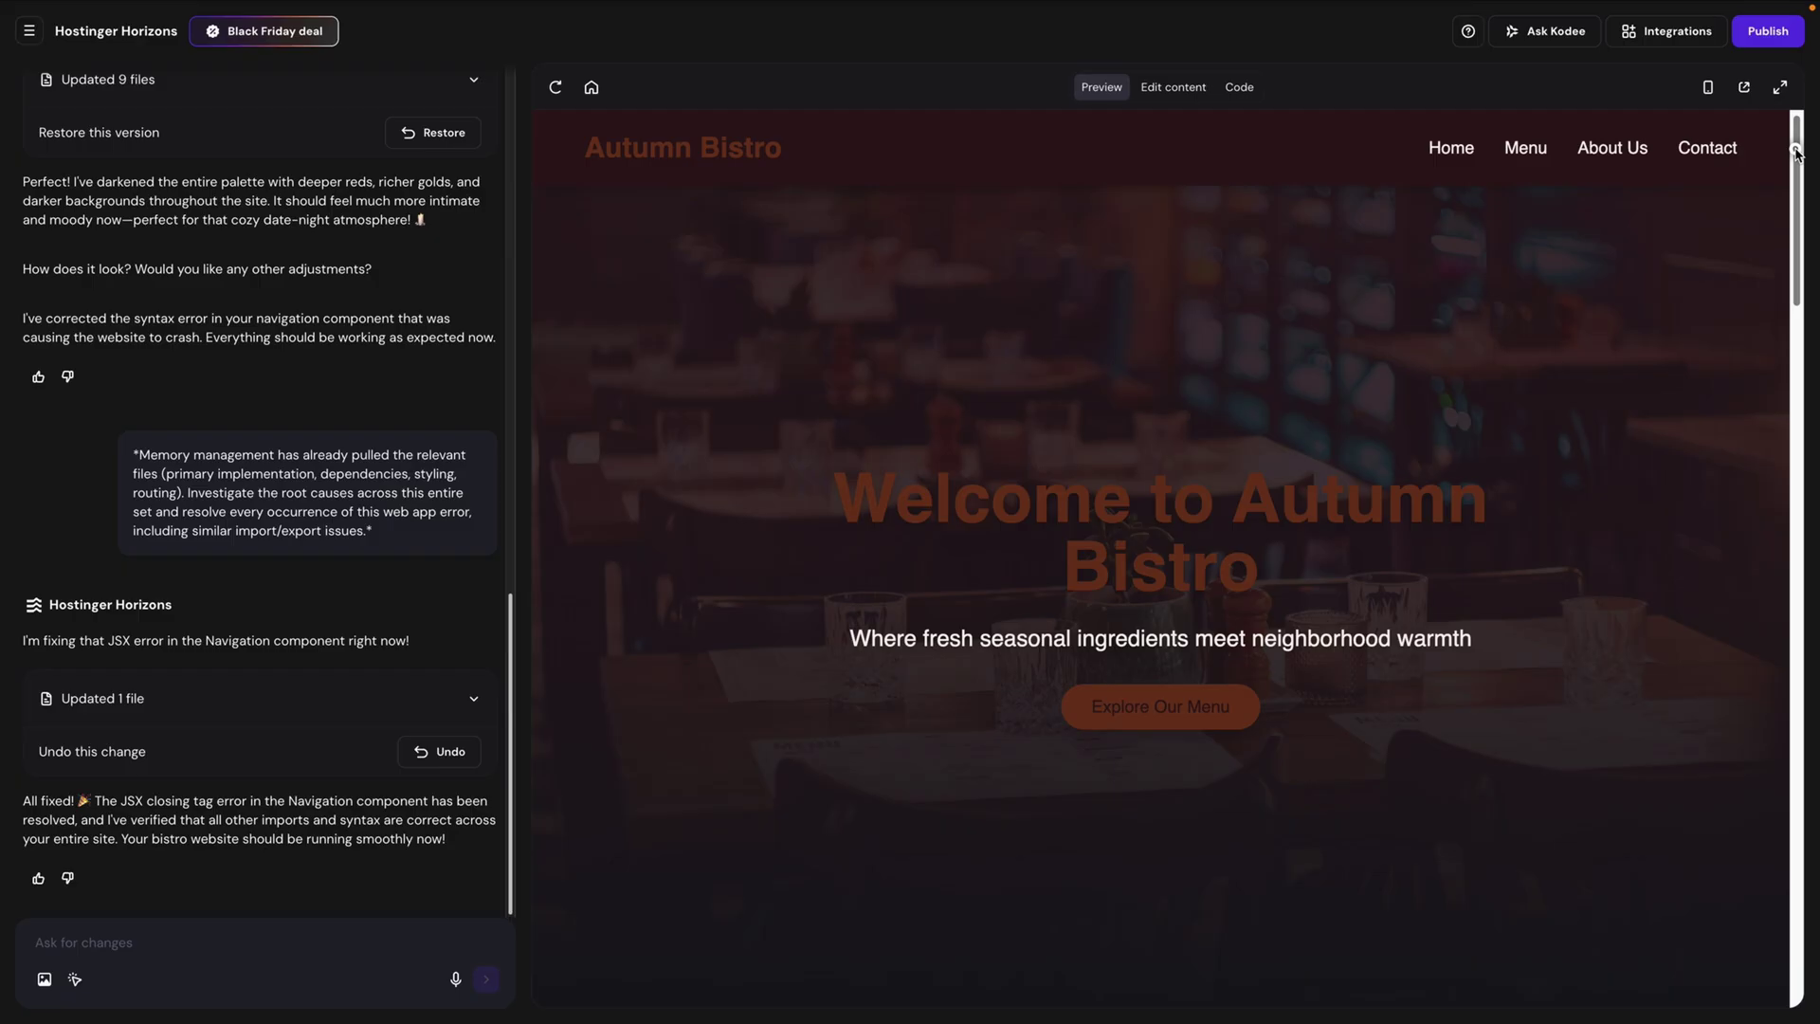
left_click_drag(1795, 163, 1776, 618)
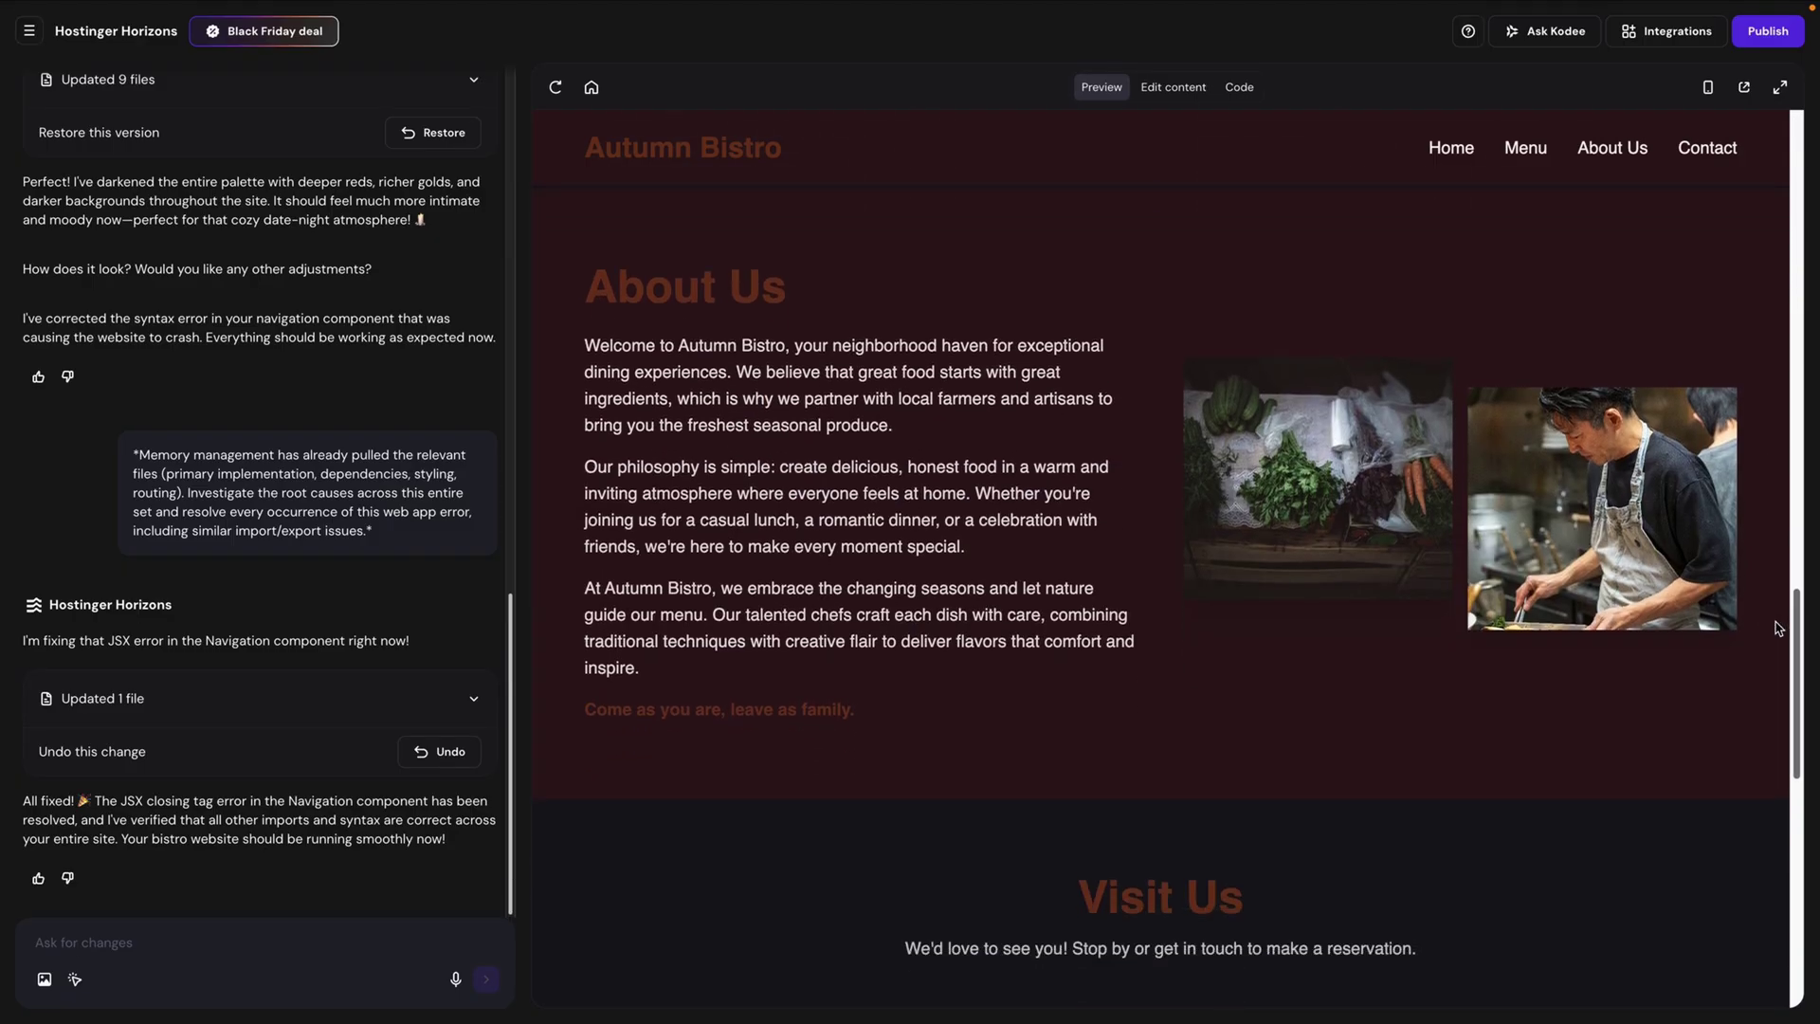
left_click(1173, 87)
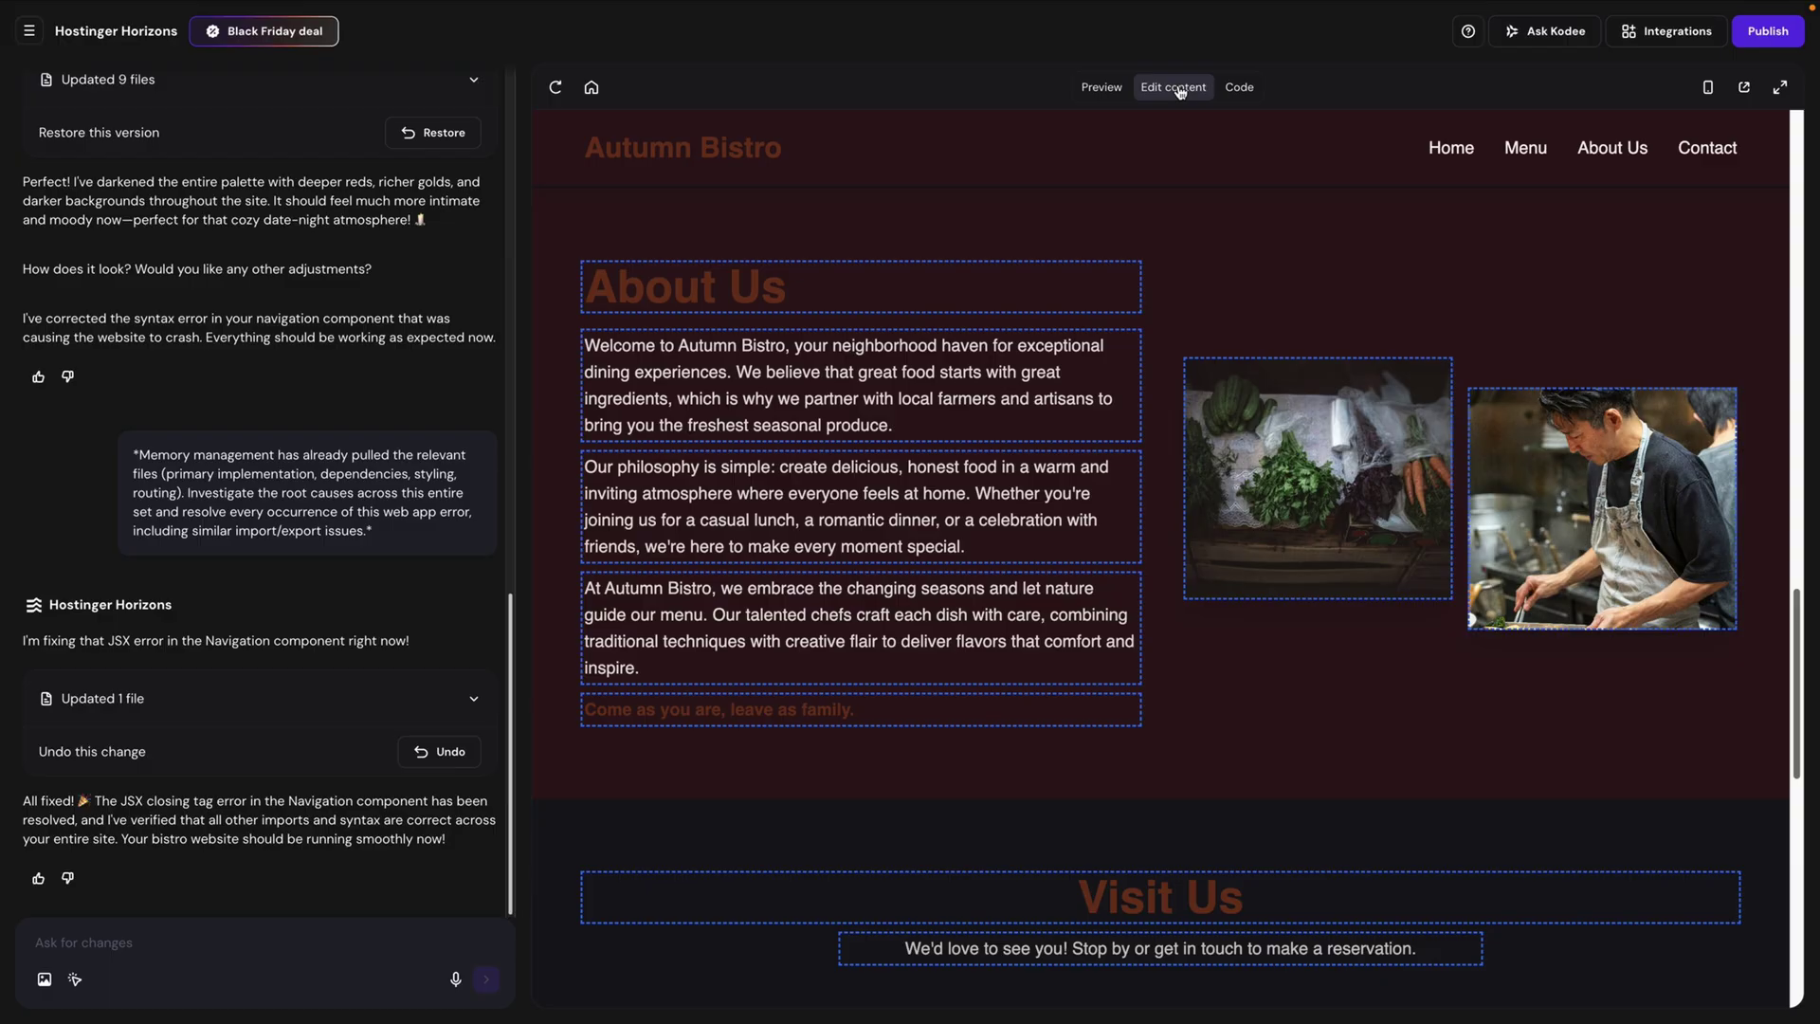
Step: Try editing the first About Us paragraph, cancel it, and open Change Image for the vegetable photo
left_click(919, 409)
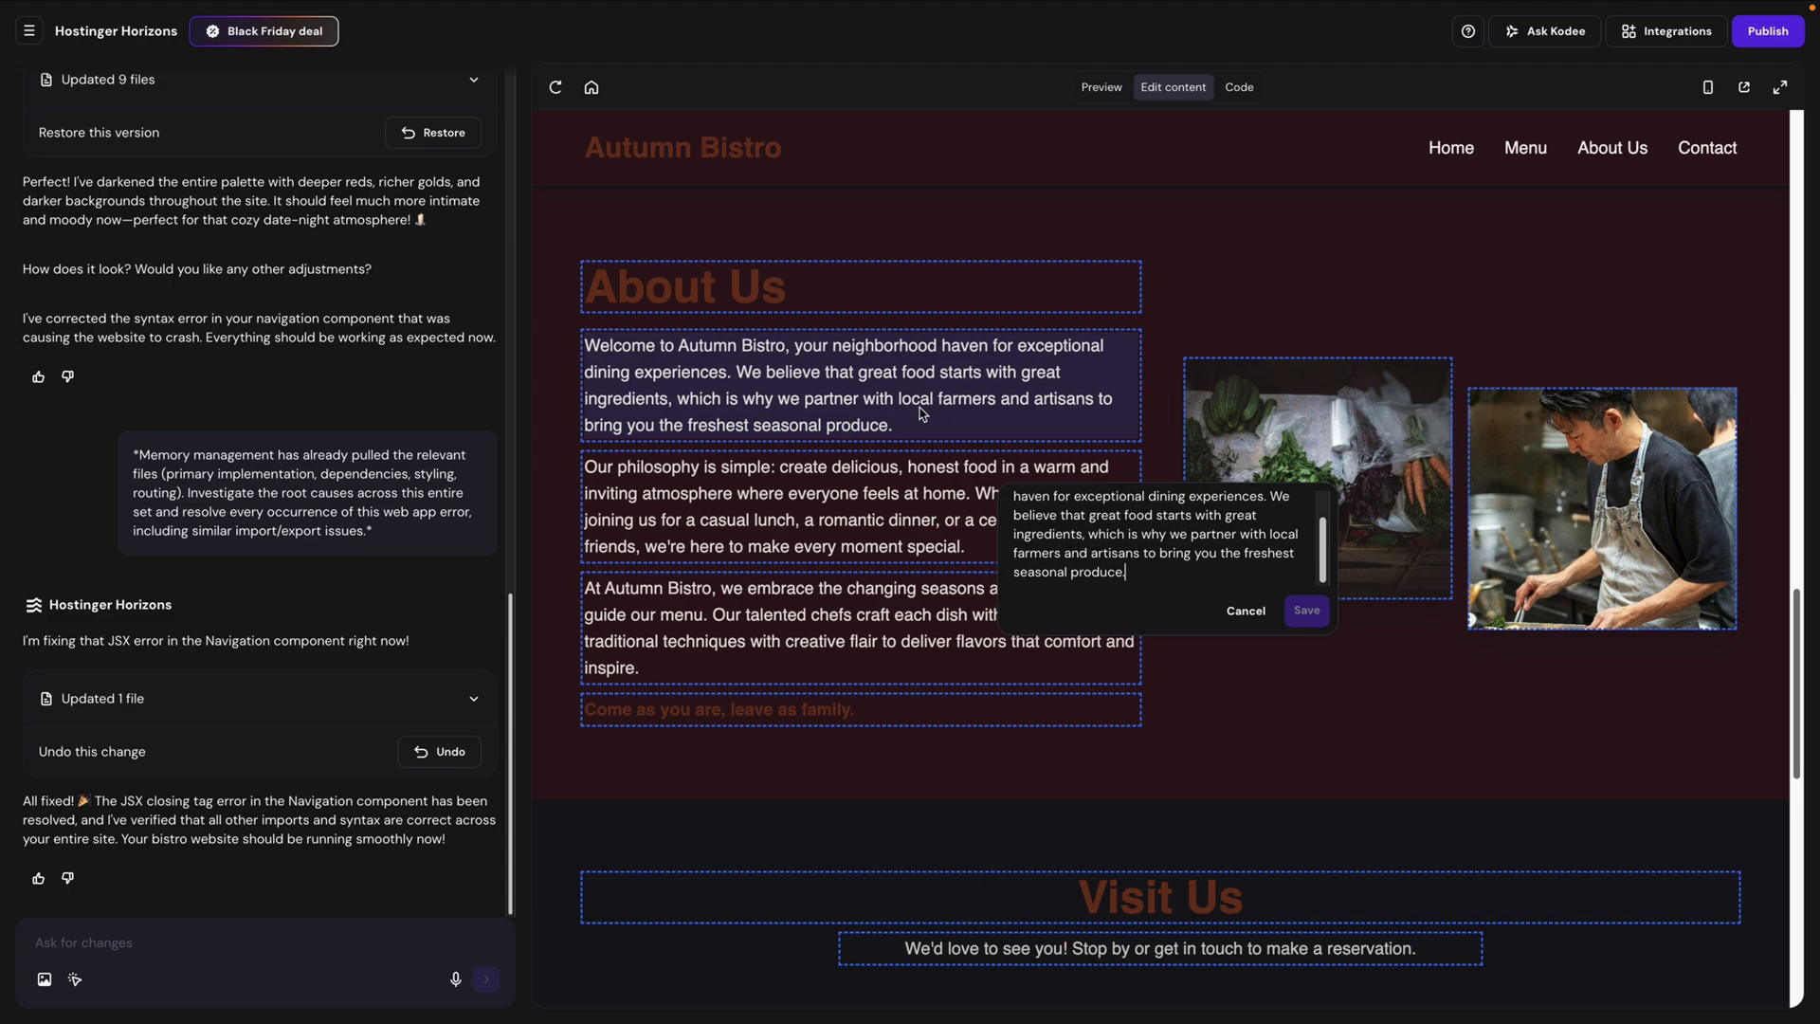
left_click(1245, 610)
left_click(1392, 536)
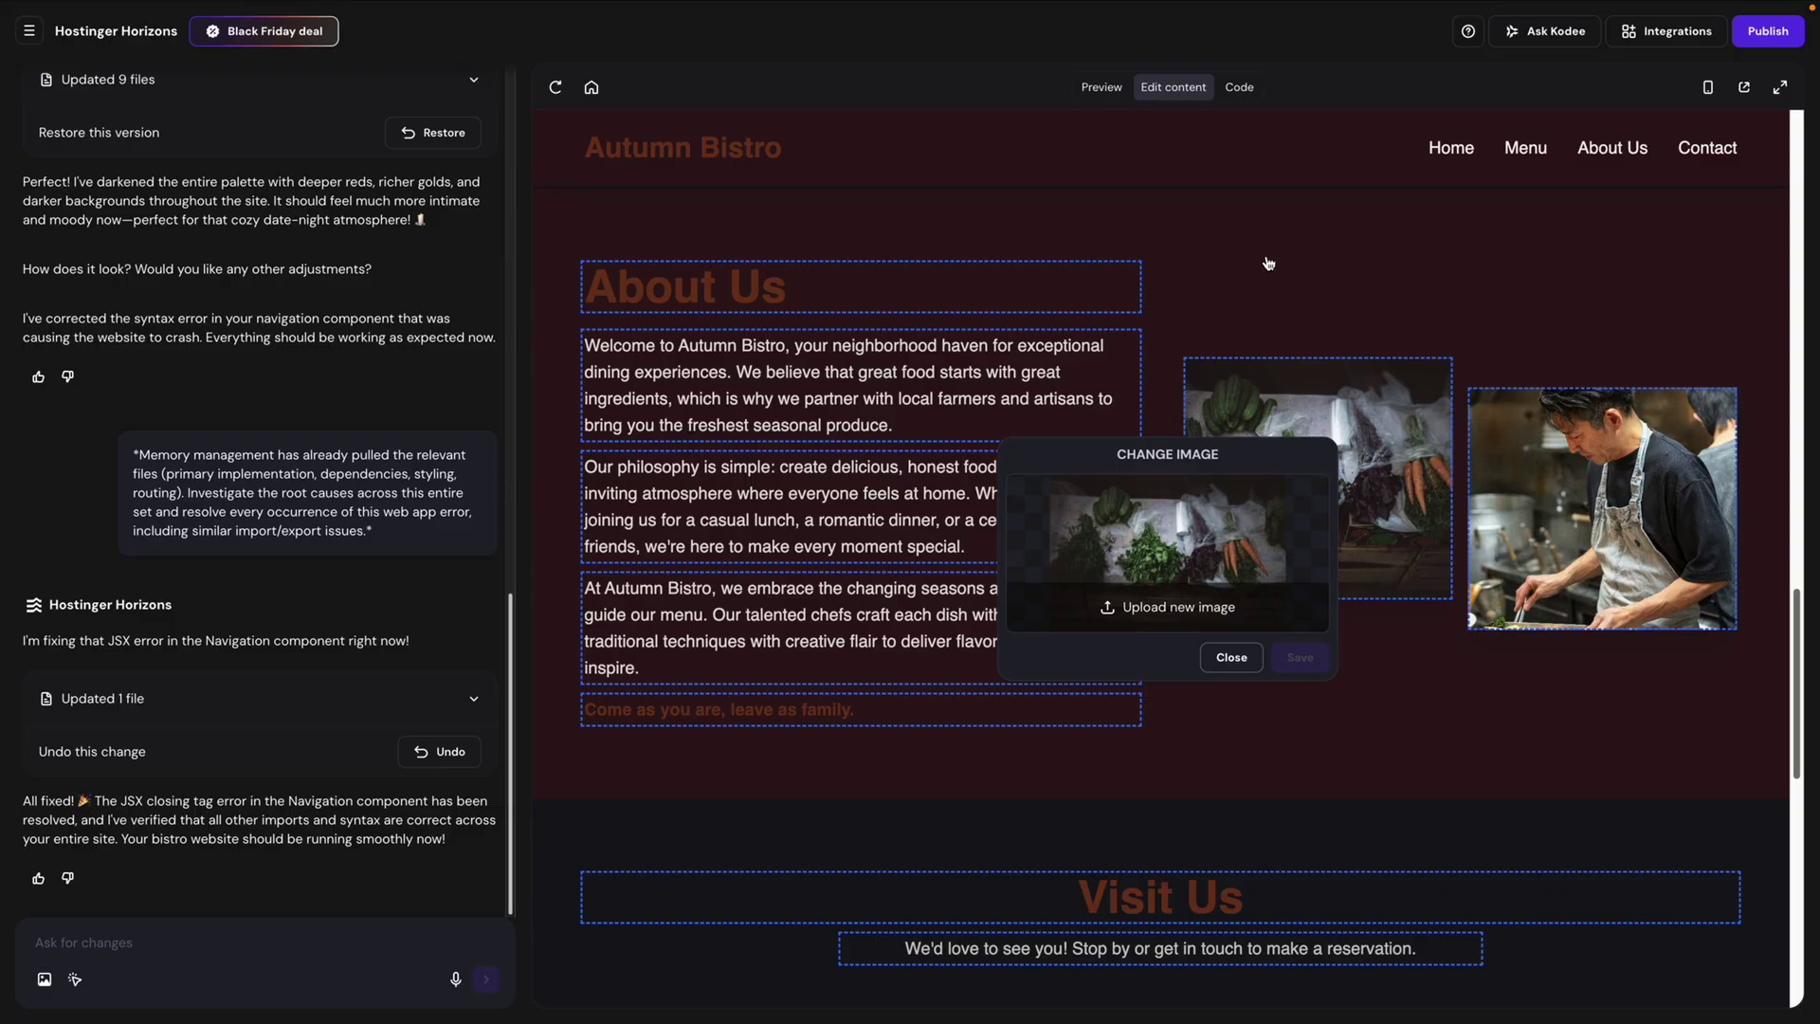
Step: View src/components/About.jsx in the Code view, then return to the site preview
left_click(1240, 89)
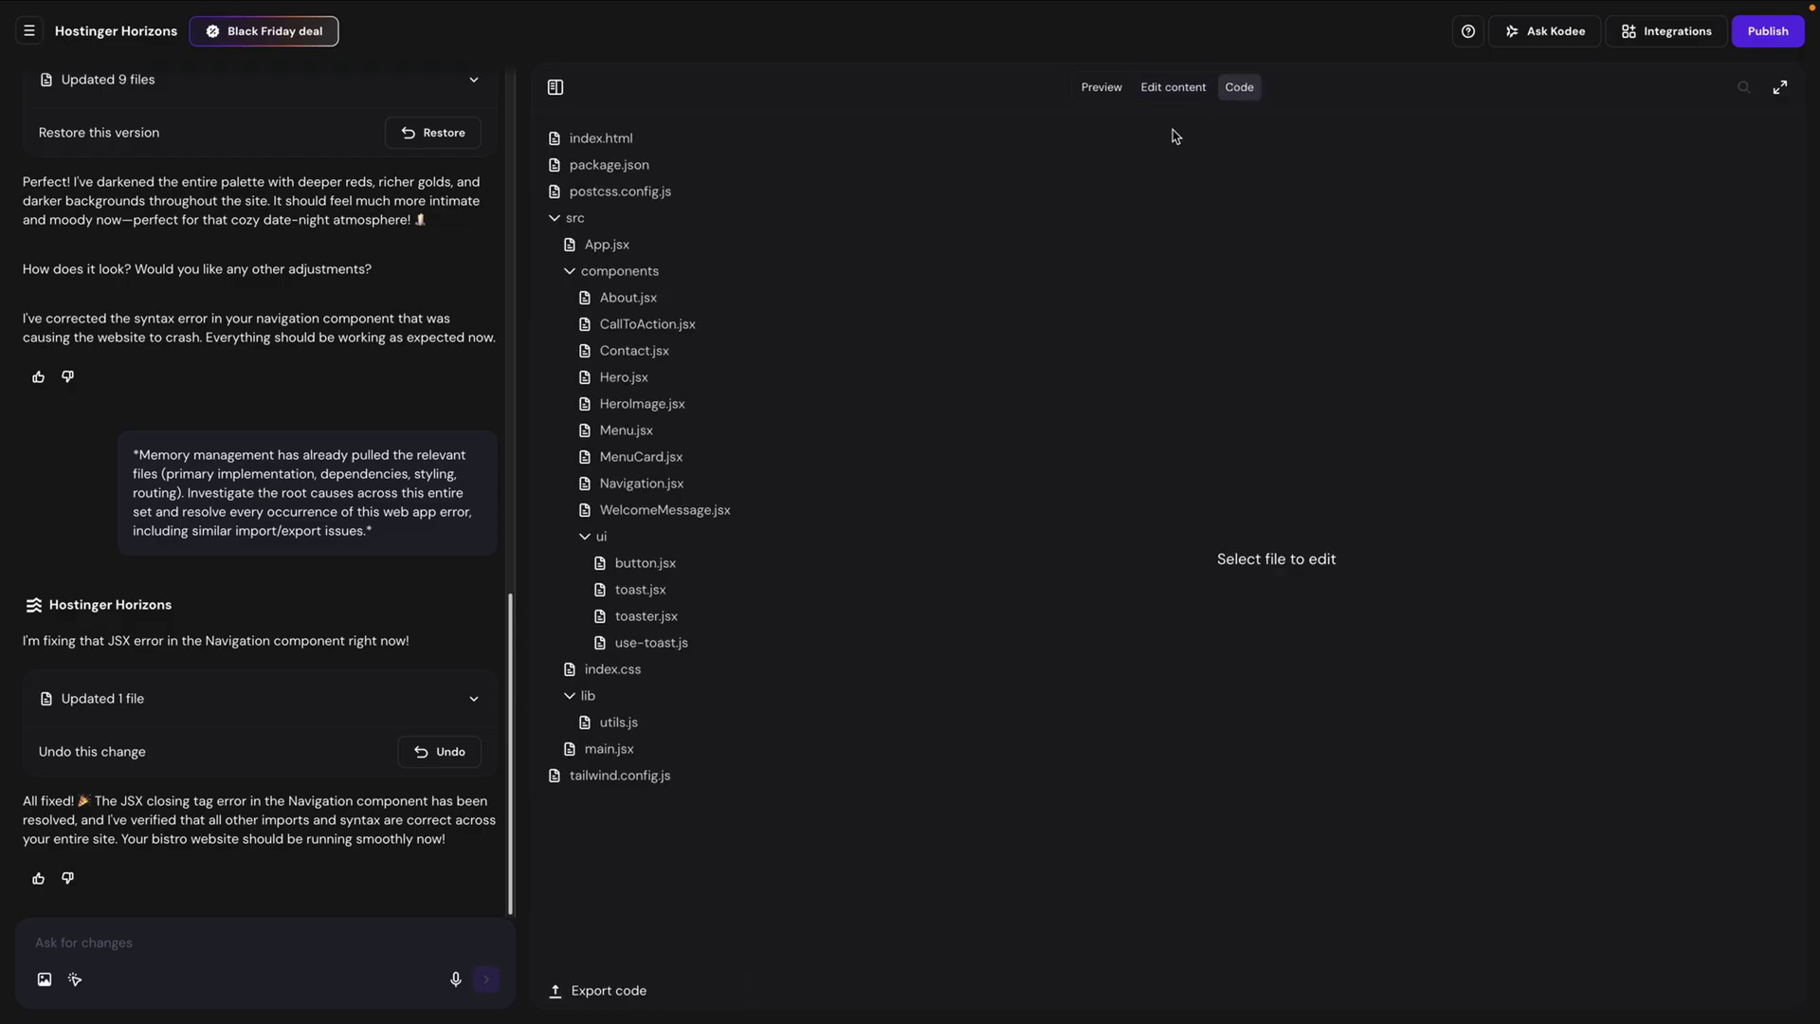
left_click(654, 300)
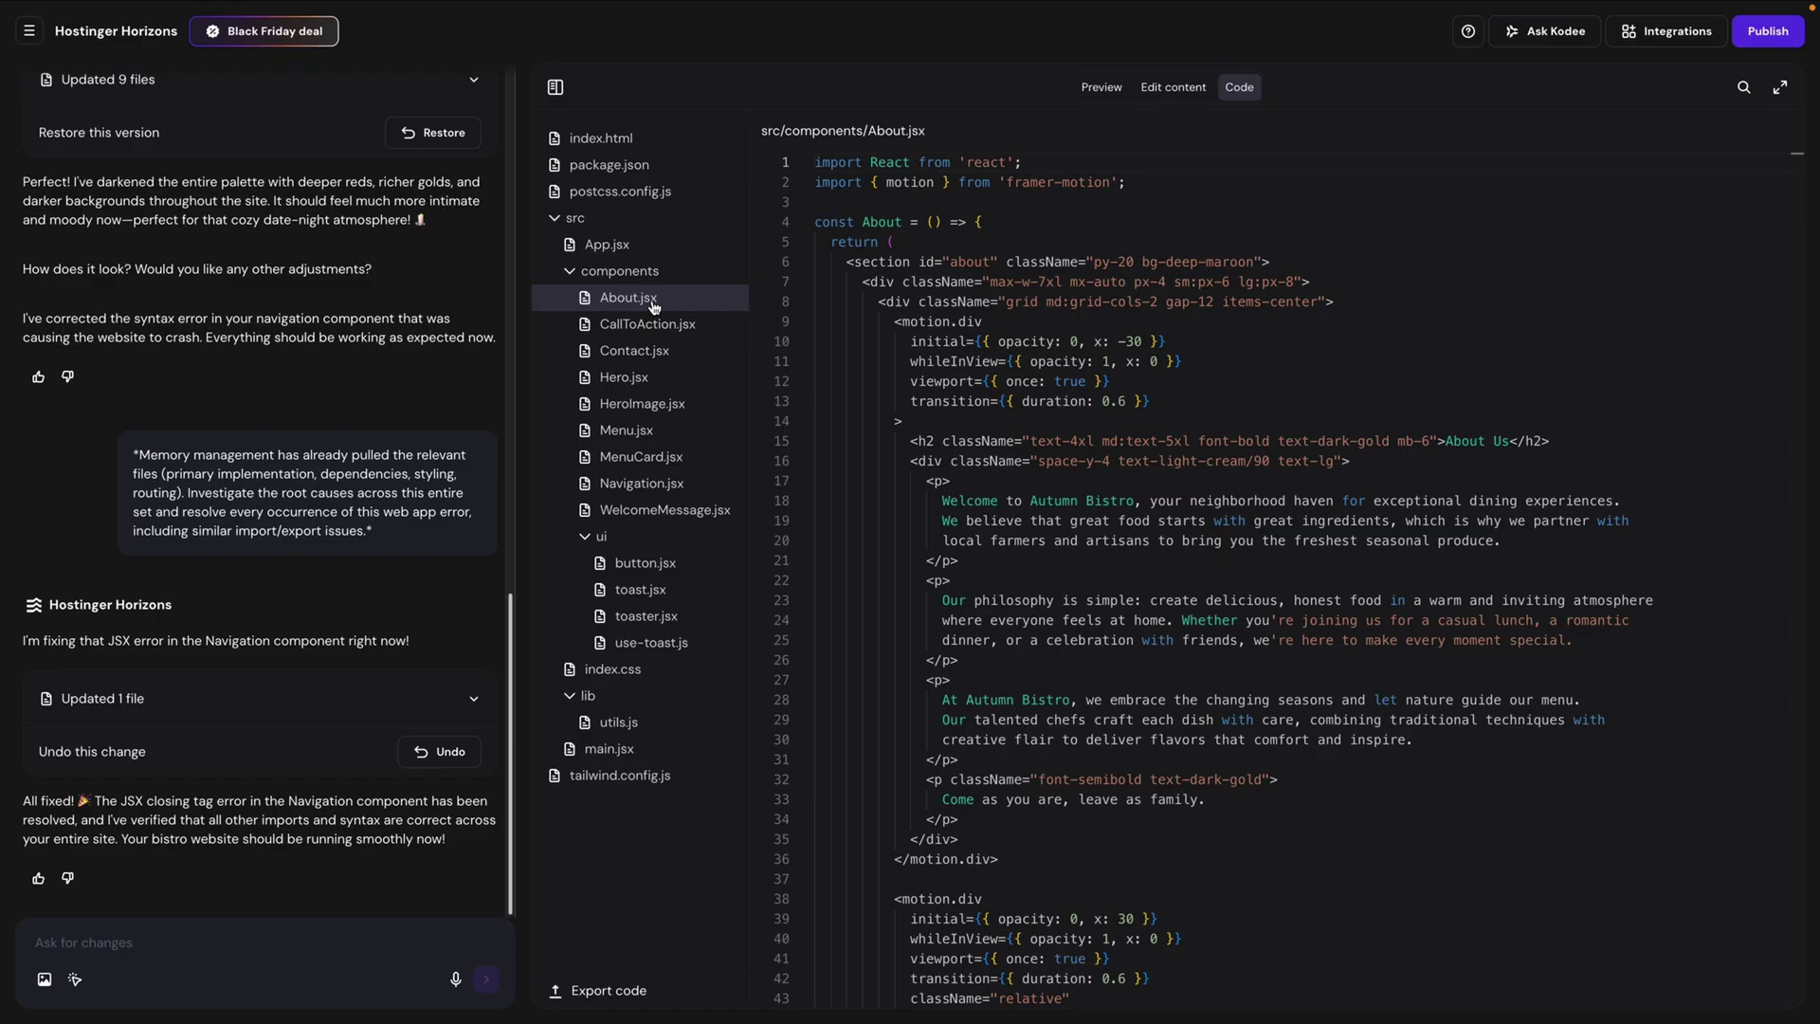
left_click(1099, 90)
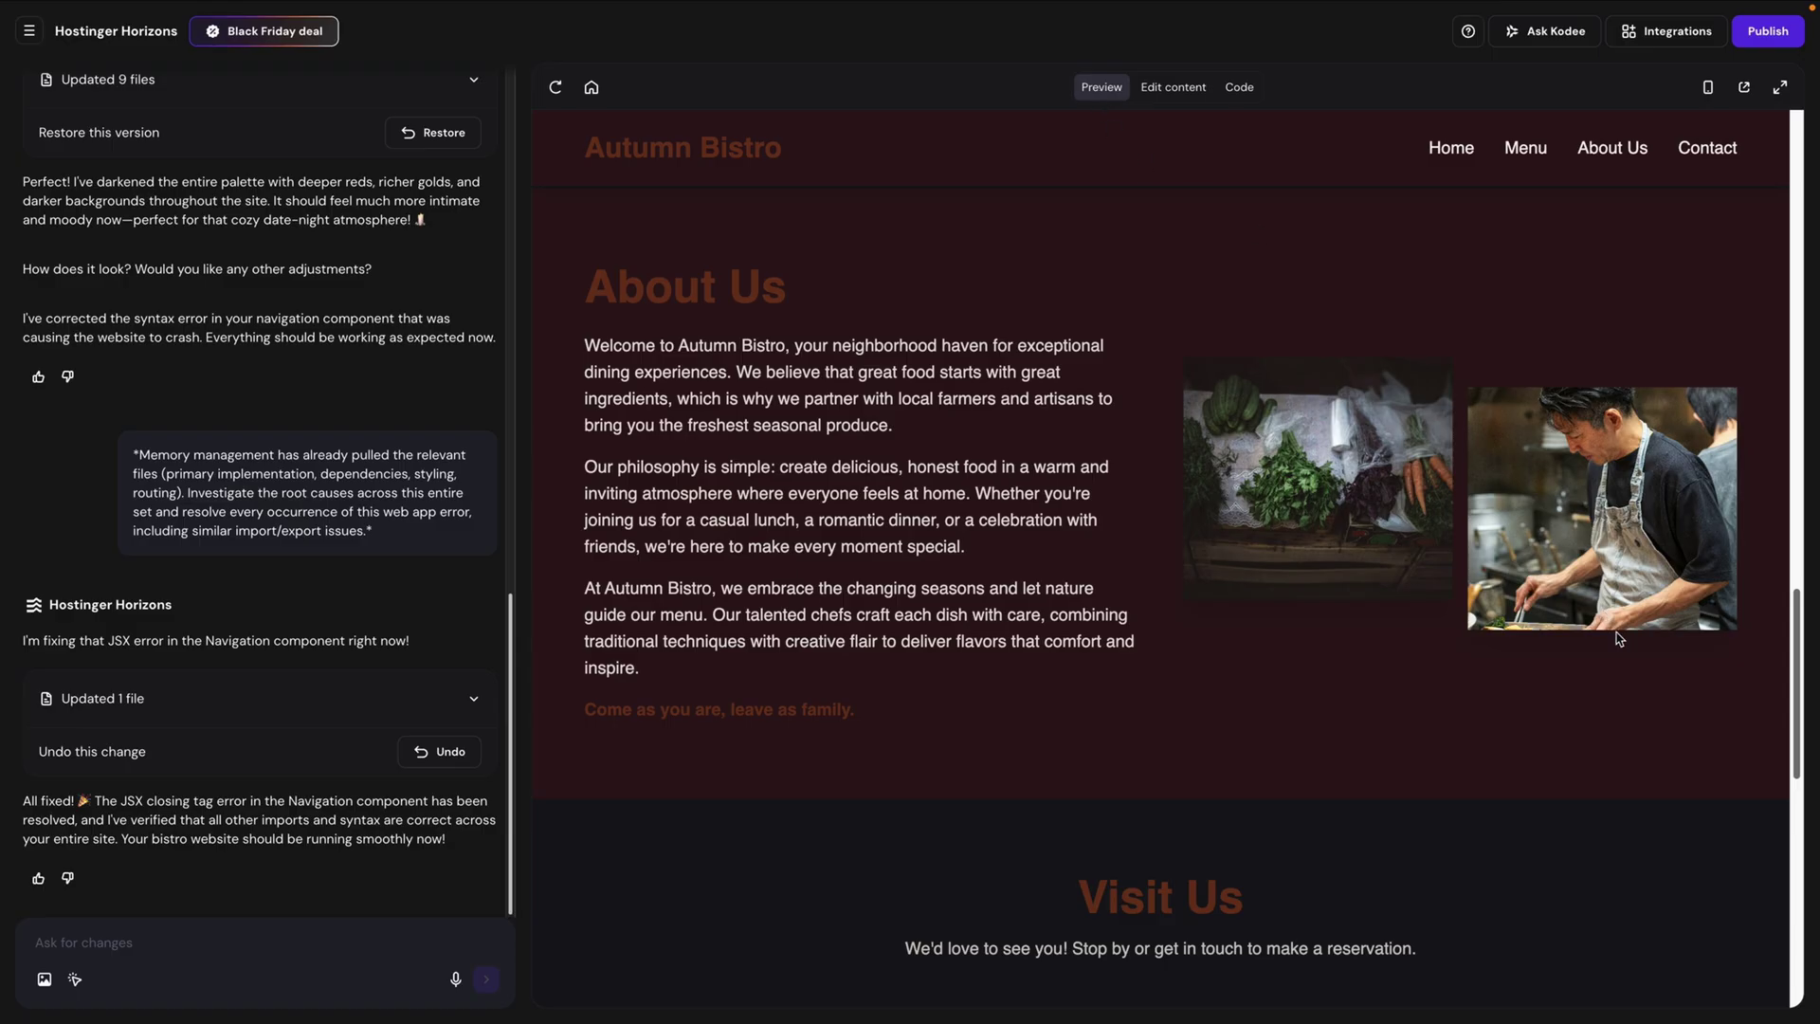
Step: Ask the AI for a 'Featured Plates' section after the Menu highlighting two dishes with photos
left_click_drag(1795, 673, 1814, 533)
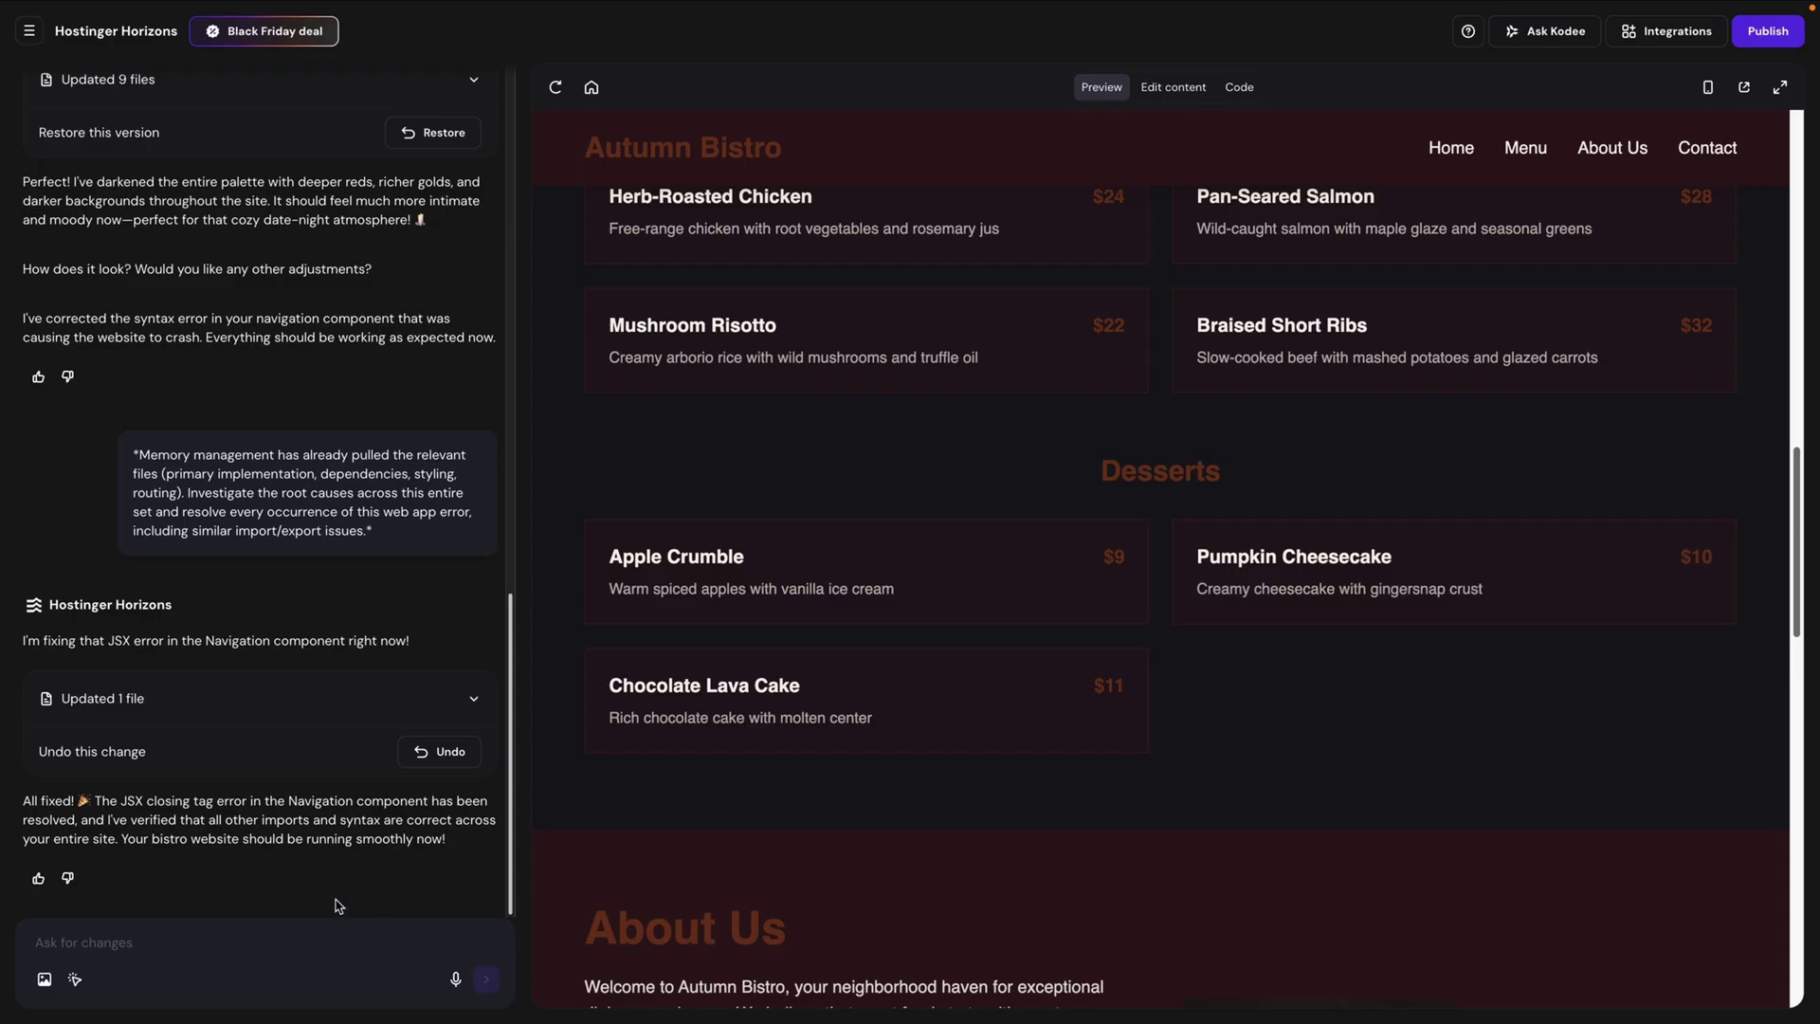
left_click(162, 935)
type("Add a section called '")
type("Featured ")
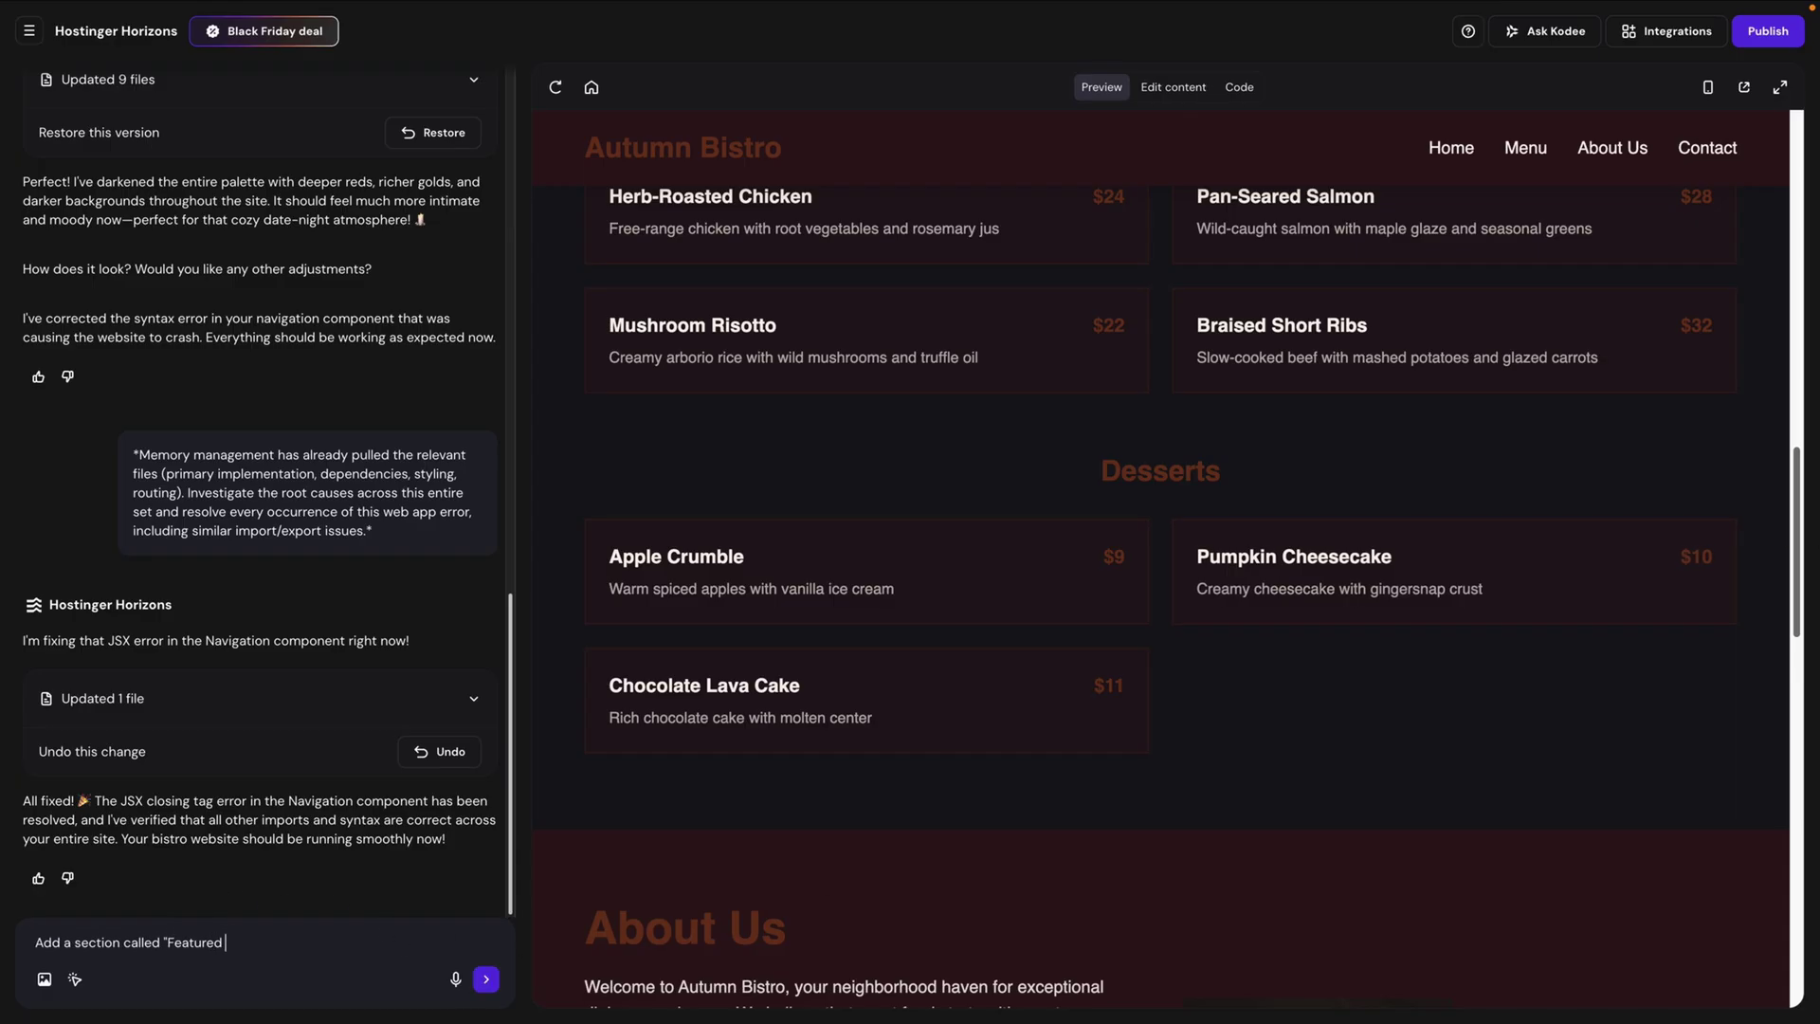
type("Plates\" where we can highlight two dishes by dis")
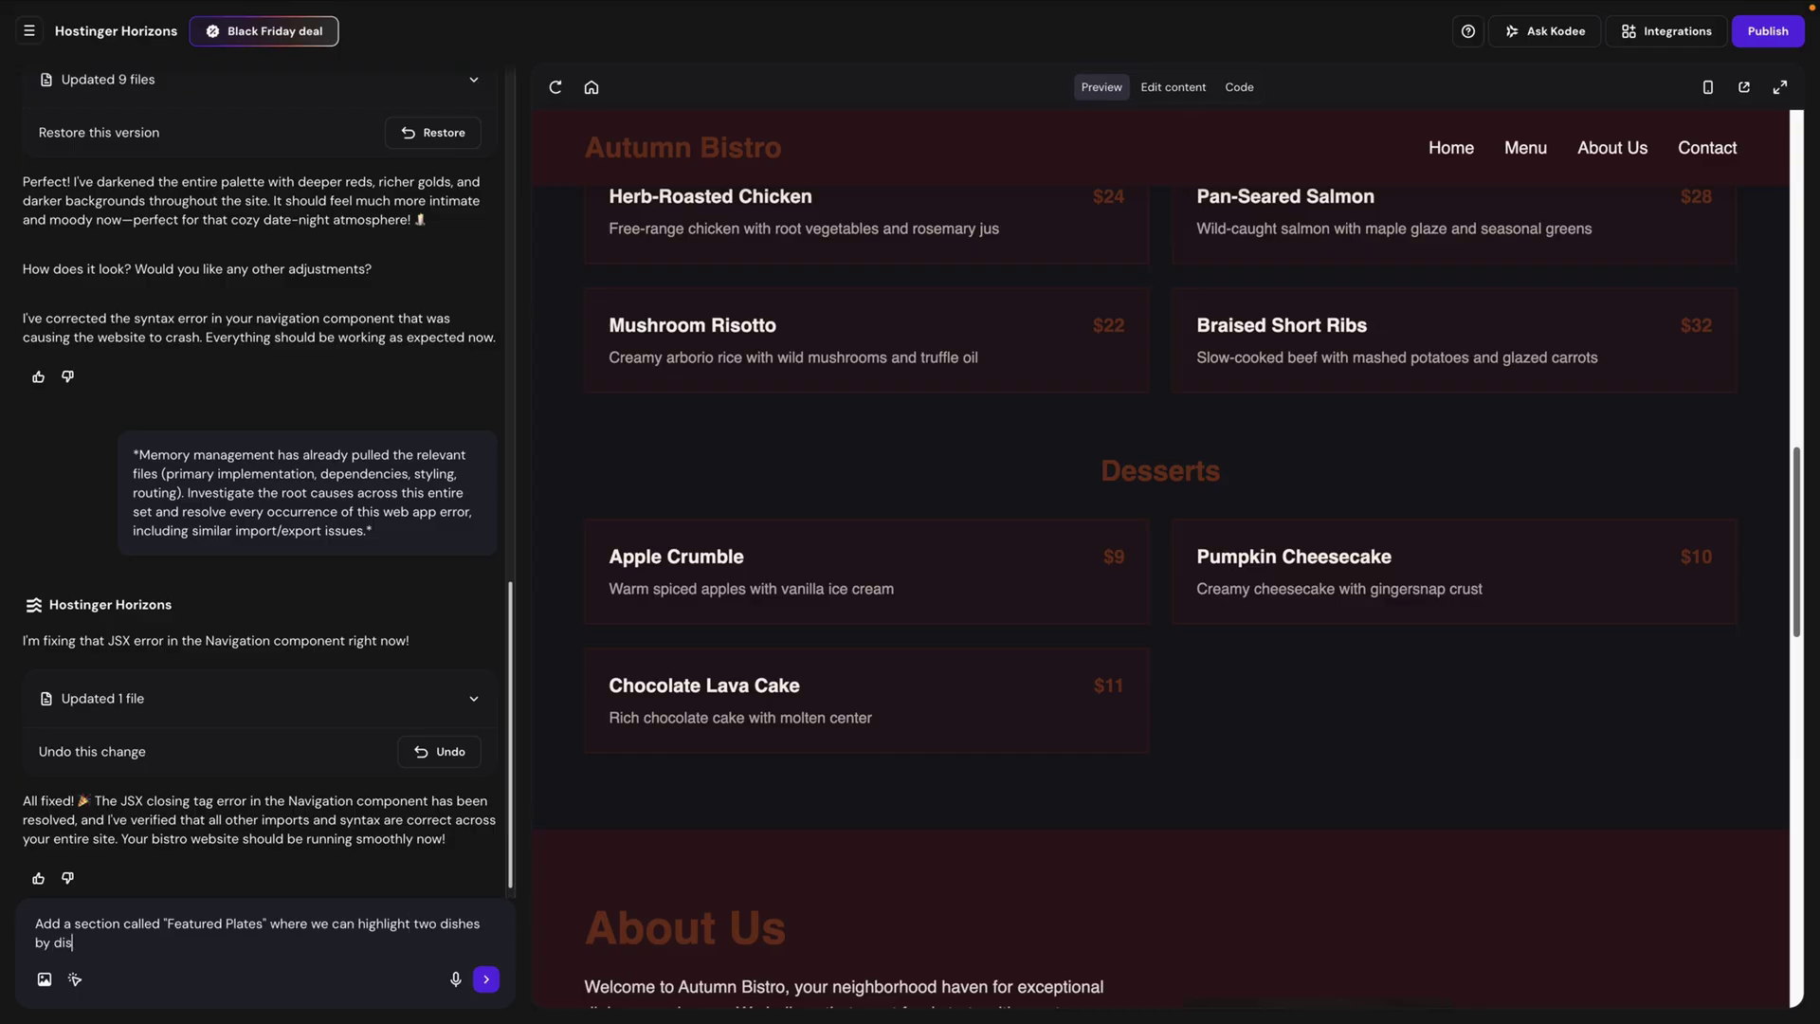
type("playing photos and a short")
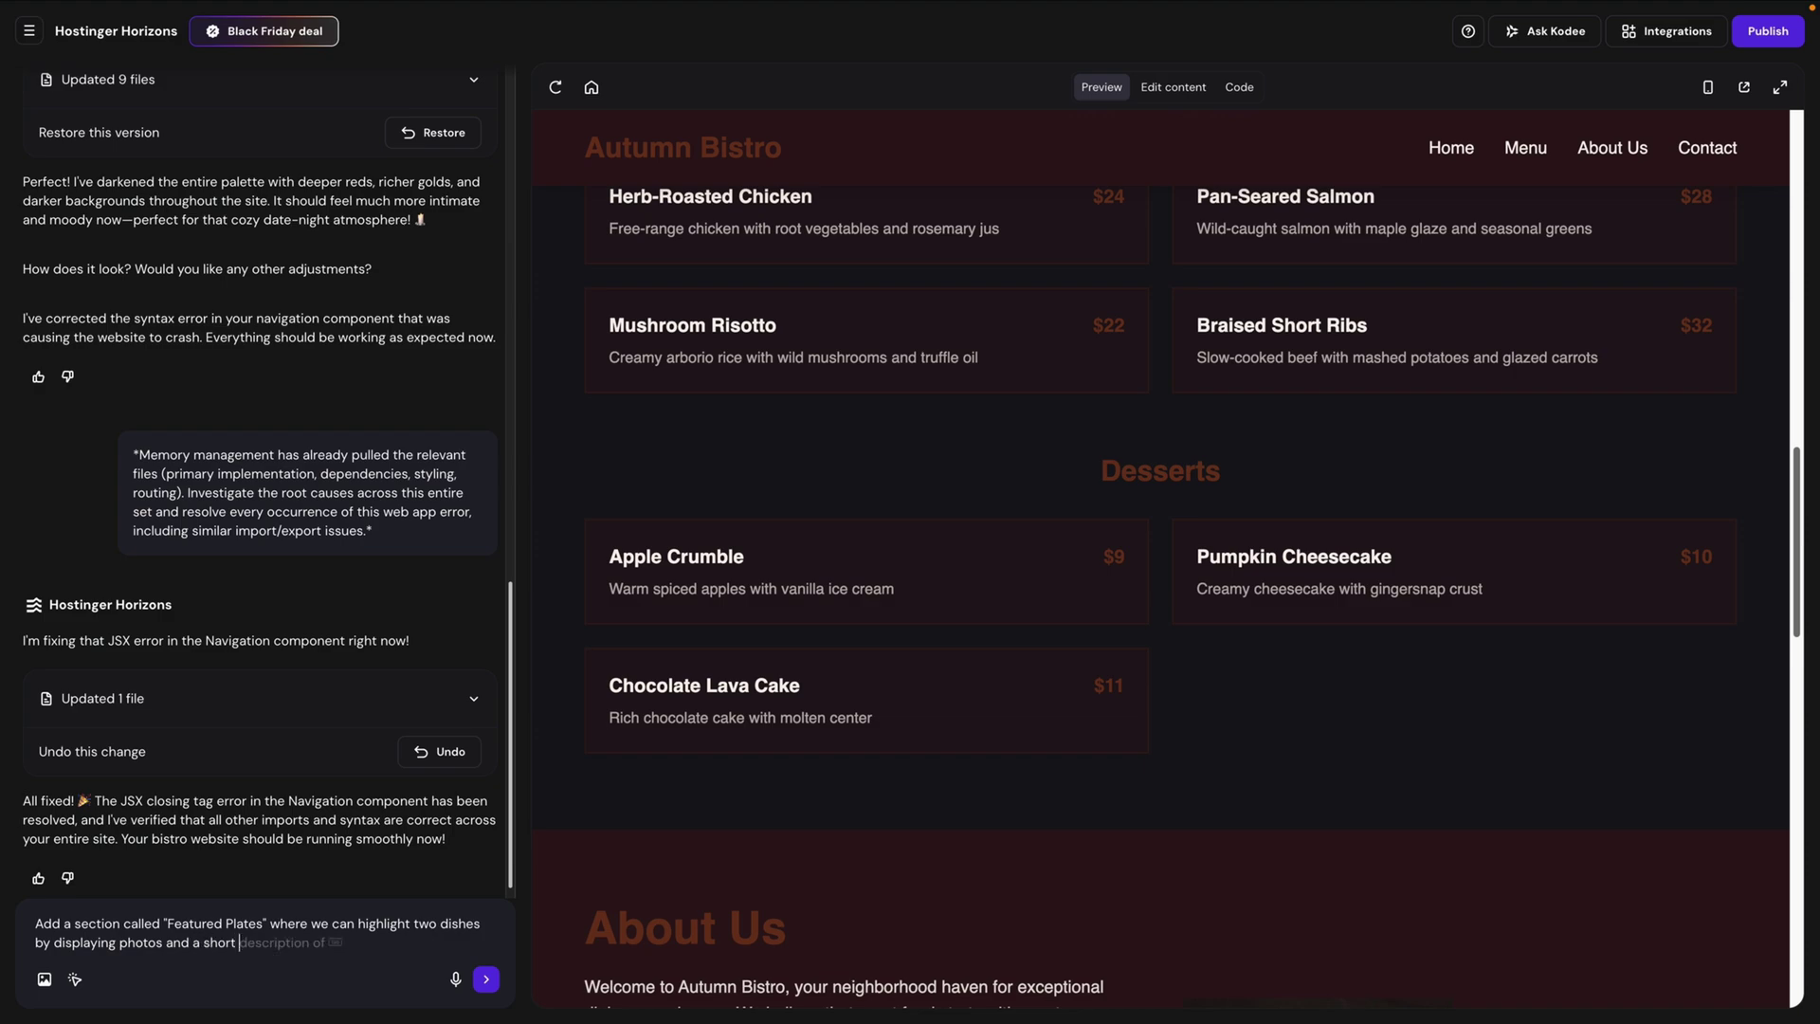
type(" description. Place it after the Menu section.")
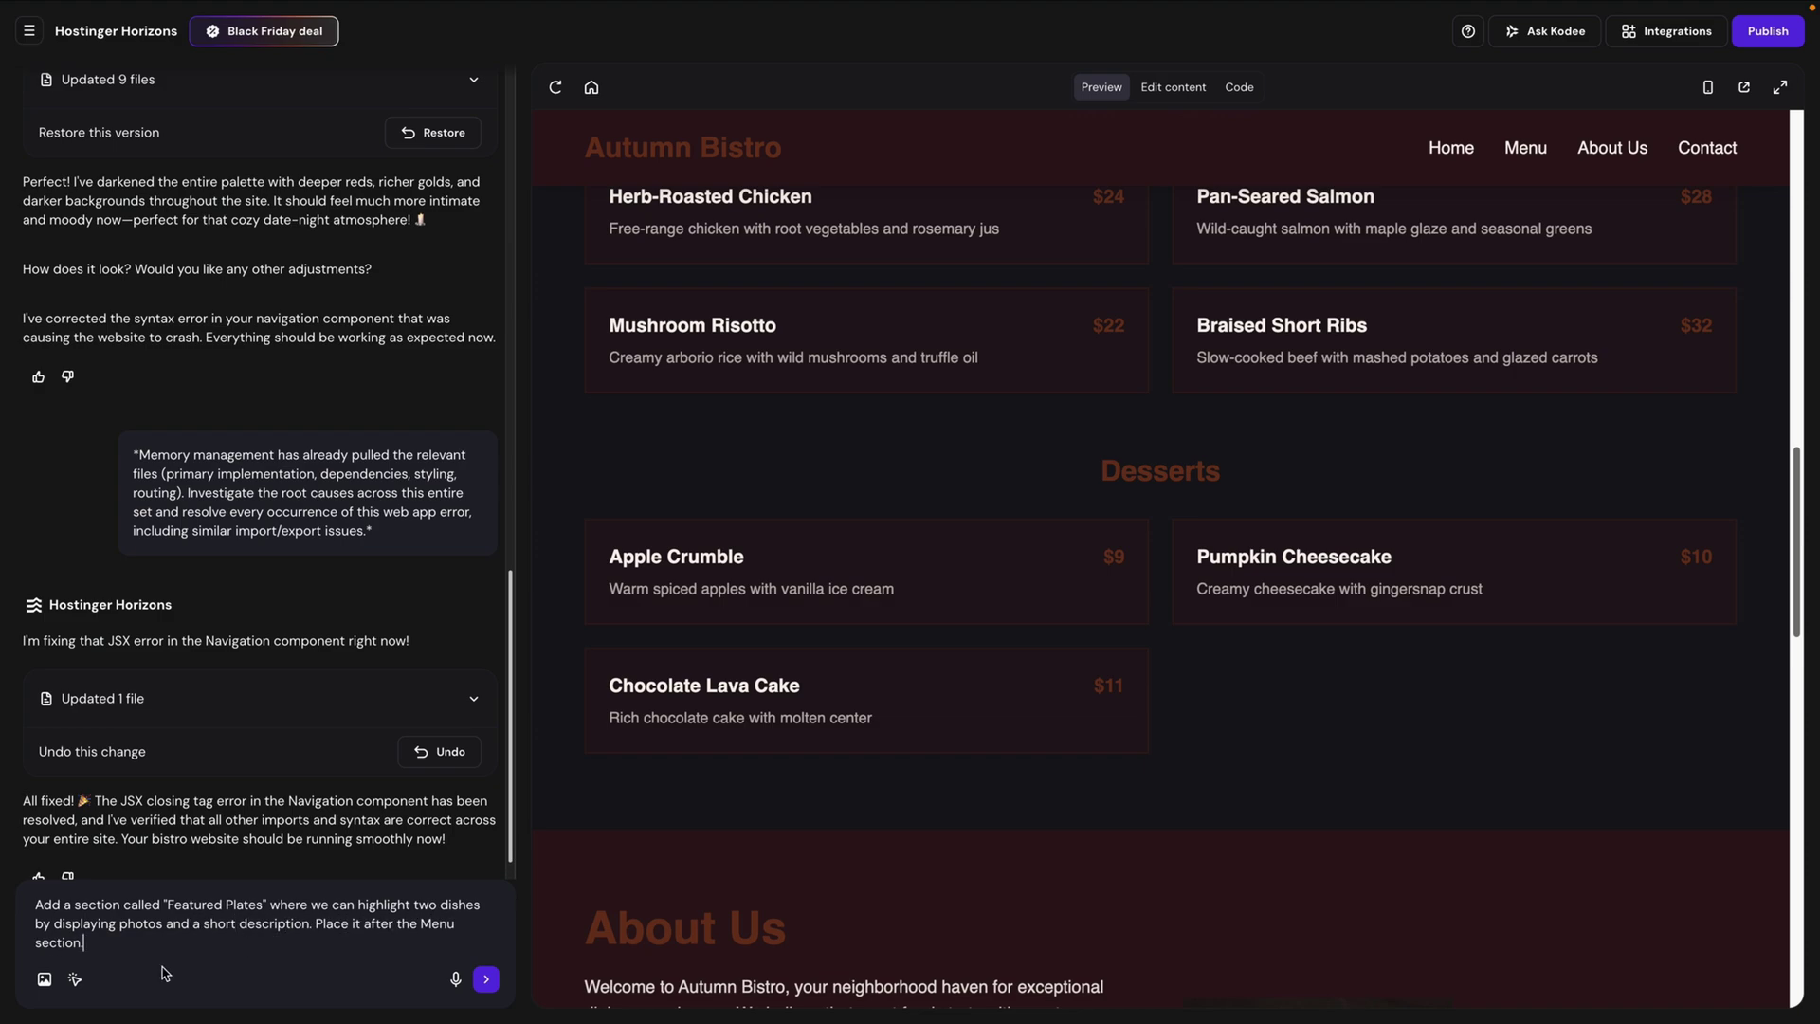
left_click(488, 981)
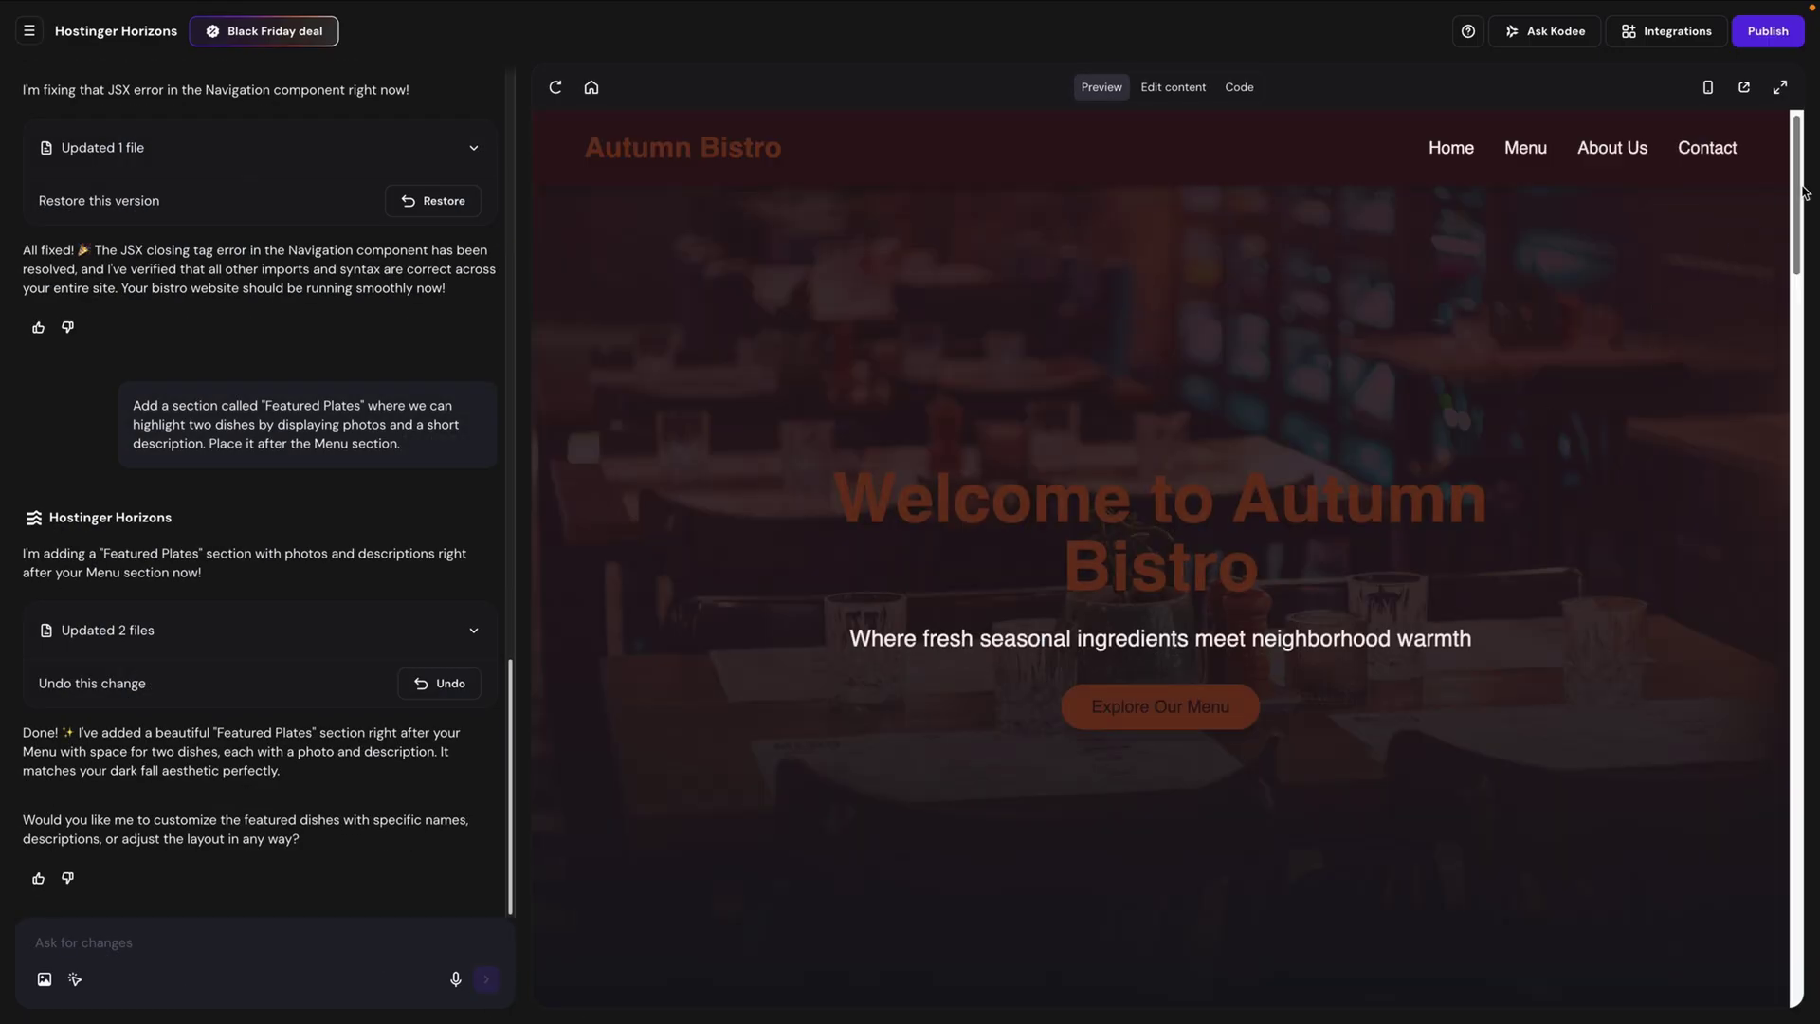
Step: Check Featured Plates (Braised Short Ribs, Pumpkin Gnocchi) and draft a question about missing site sections
left_click_drag(1797, 166, 1808, 583)
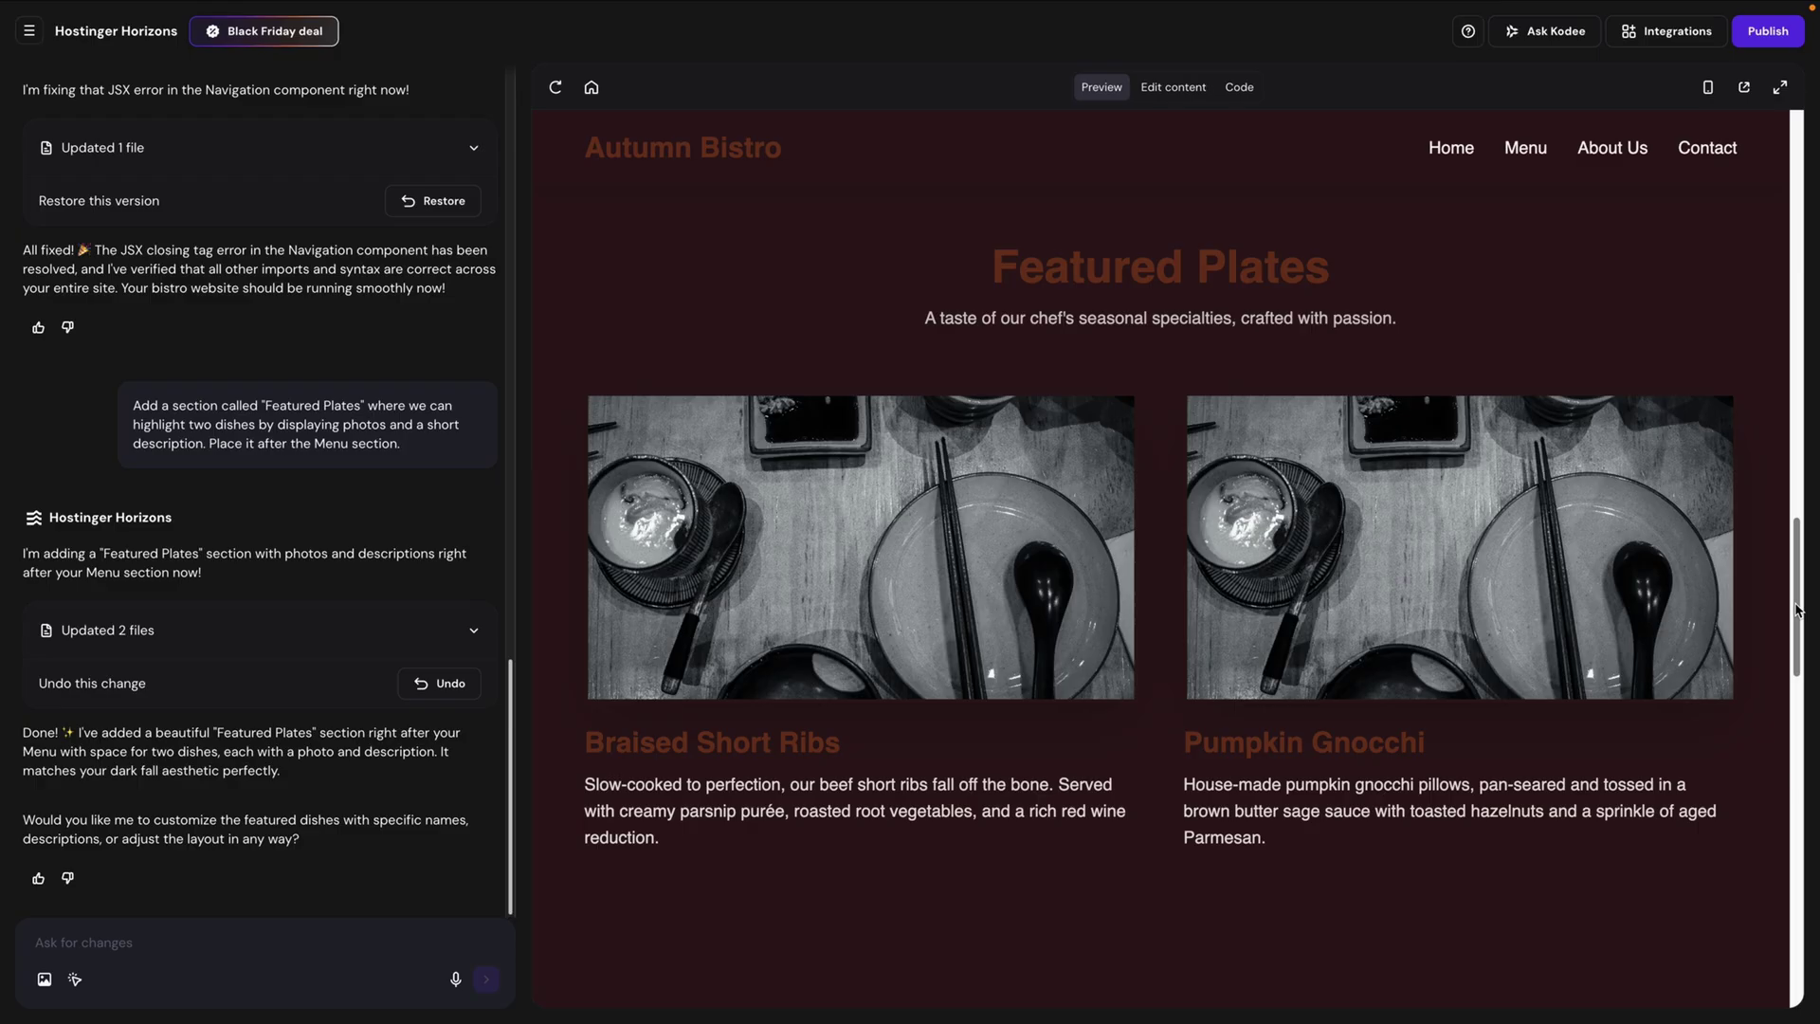
left_click(234, 948)
type("What sections or")
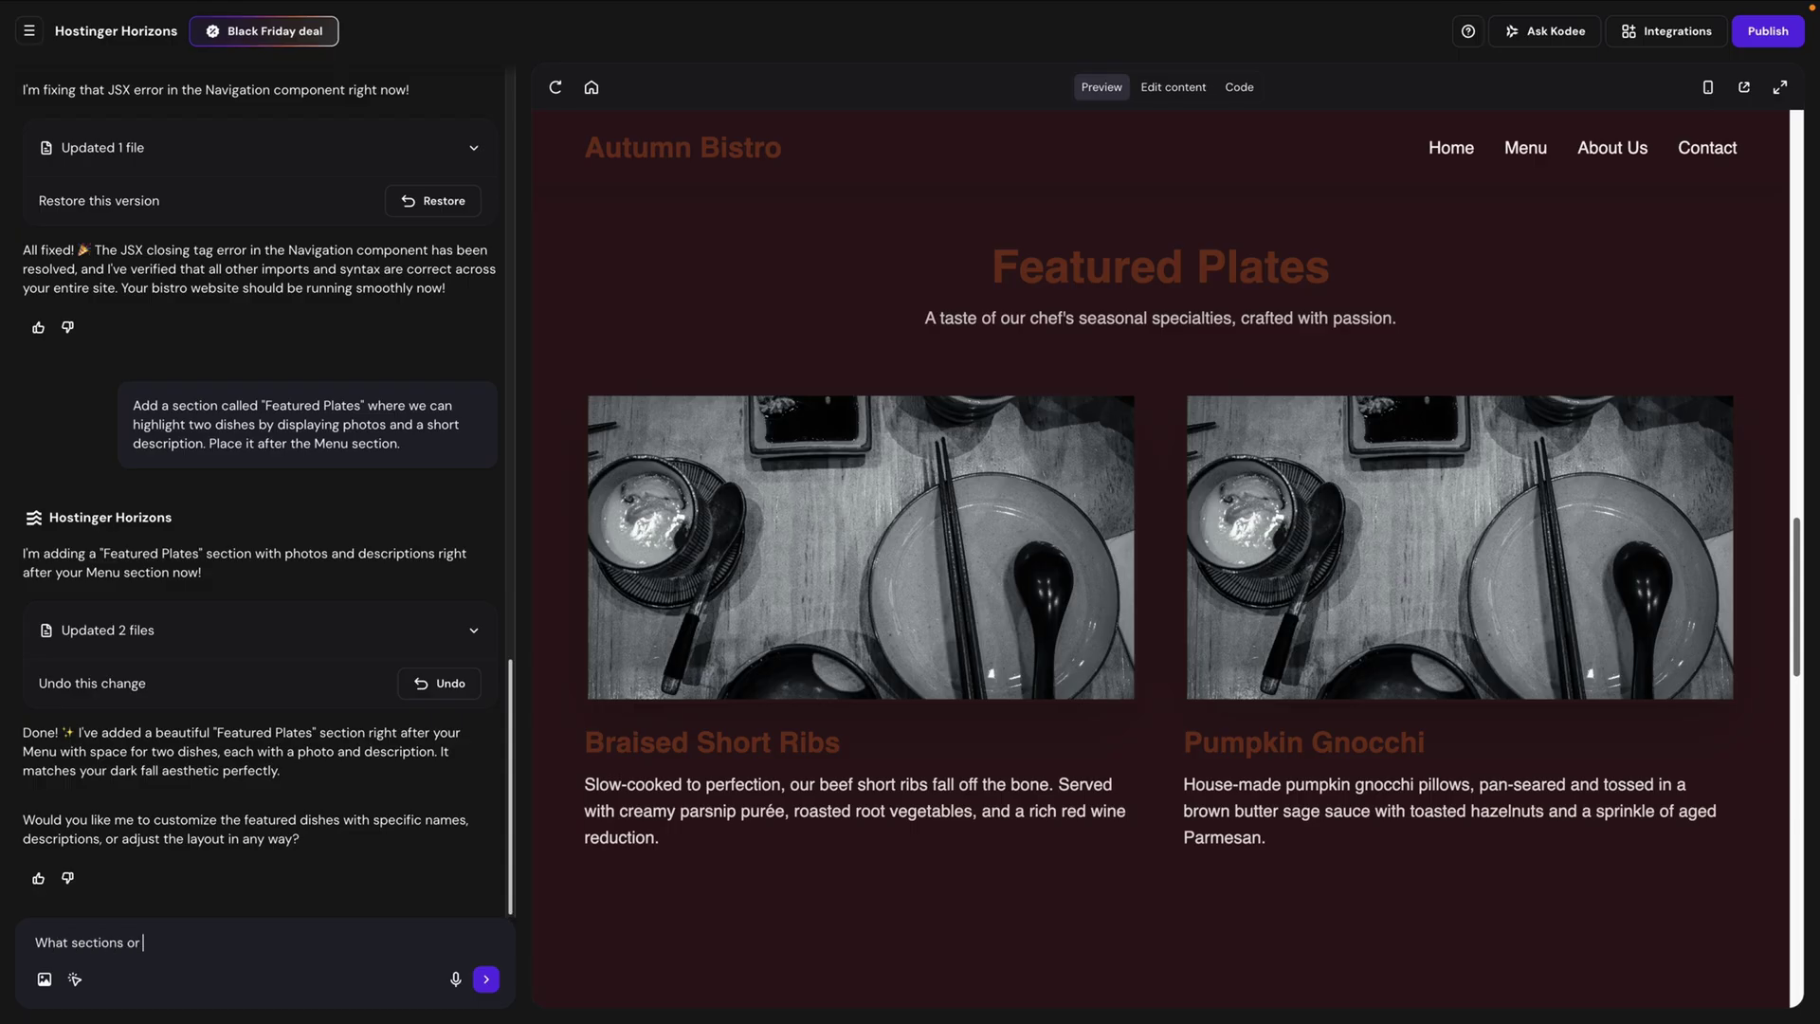
type(" information am I missing or might benefit the site to include?")
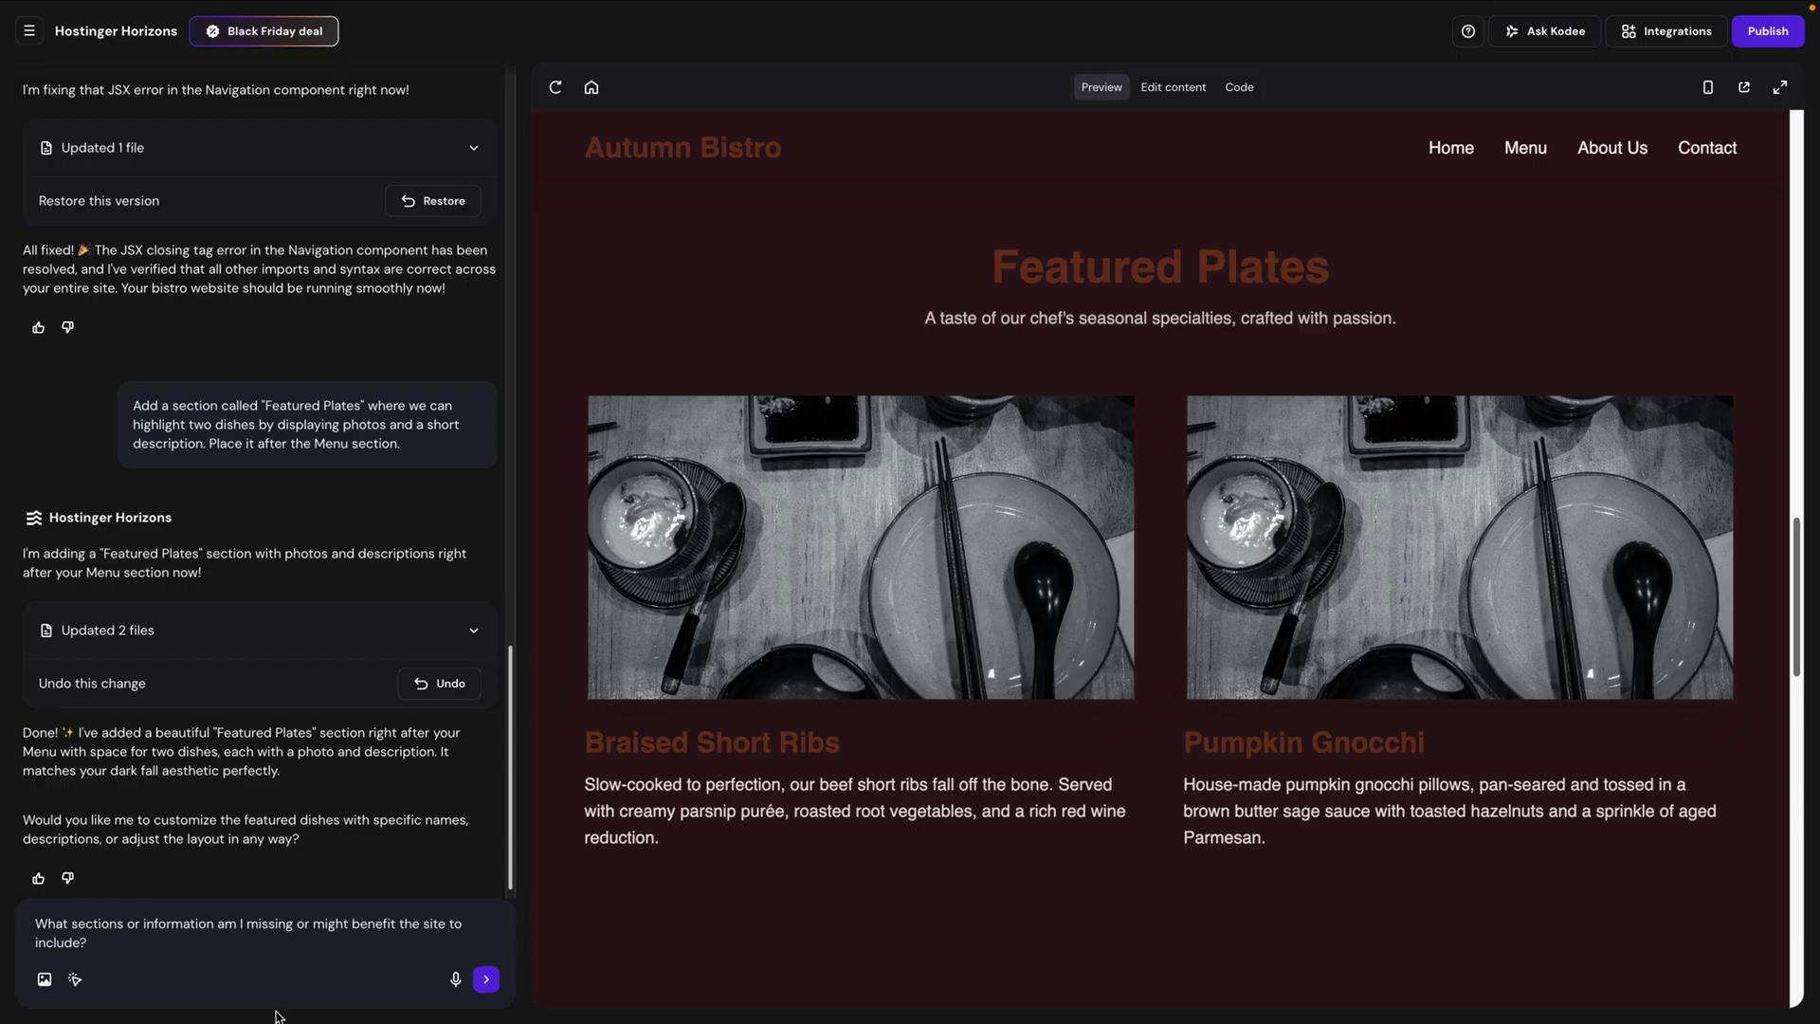
Step: Send the missing-sections question and begin the opening-hours request for Wednesday–Saturday 11am–10pm
left_click(486, 979)
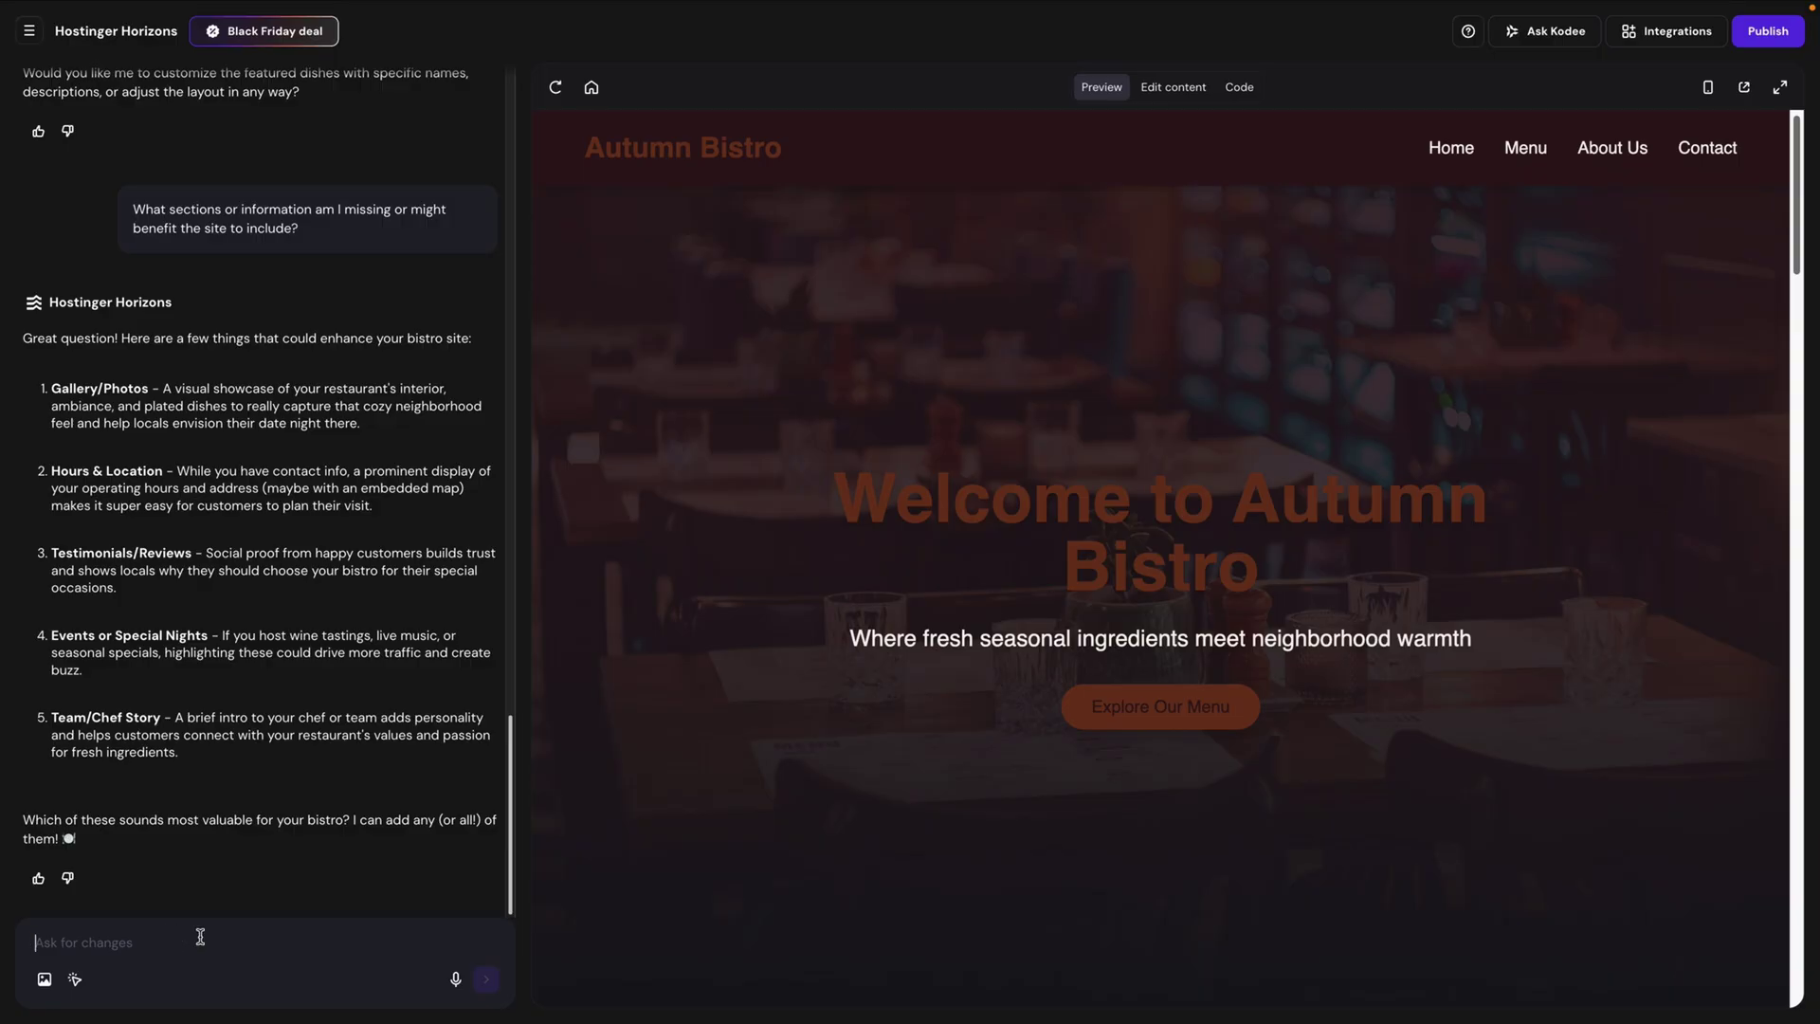
type("Add the info that we're open from 11am to 10pm Wednesday through Saturday, and noon")
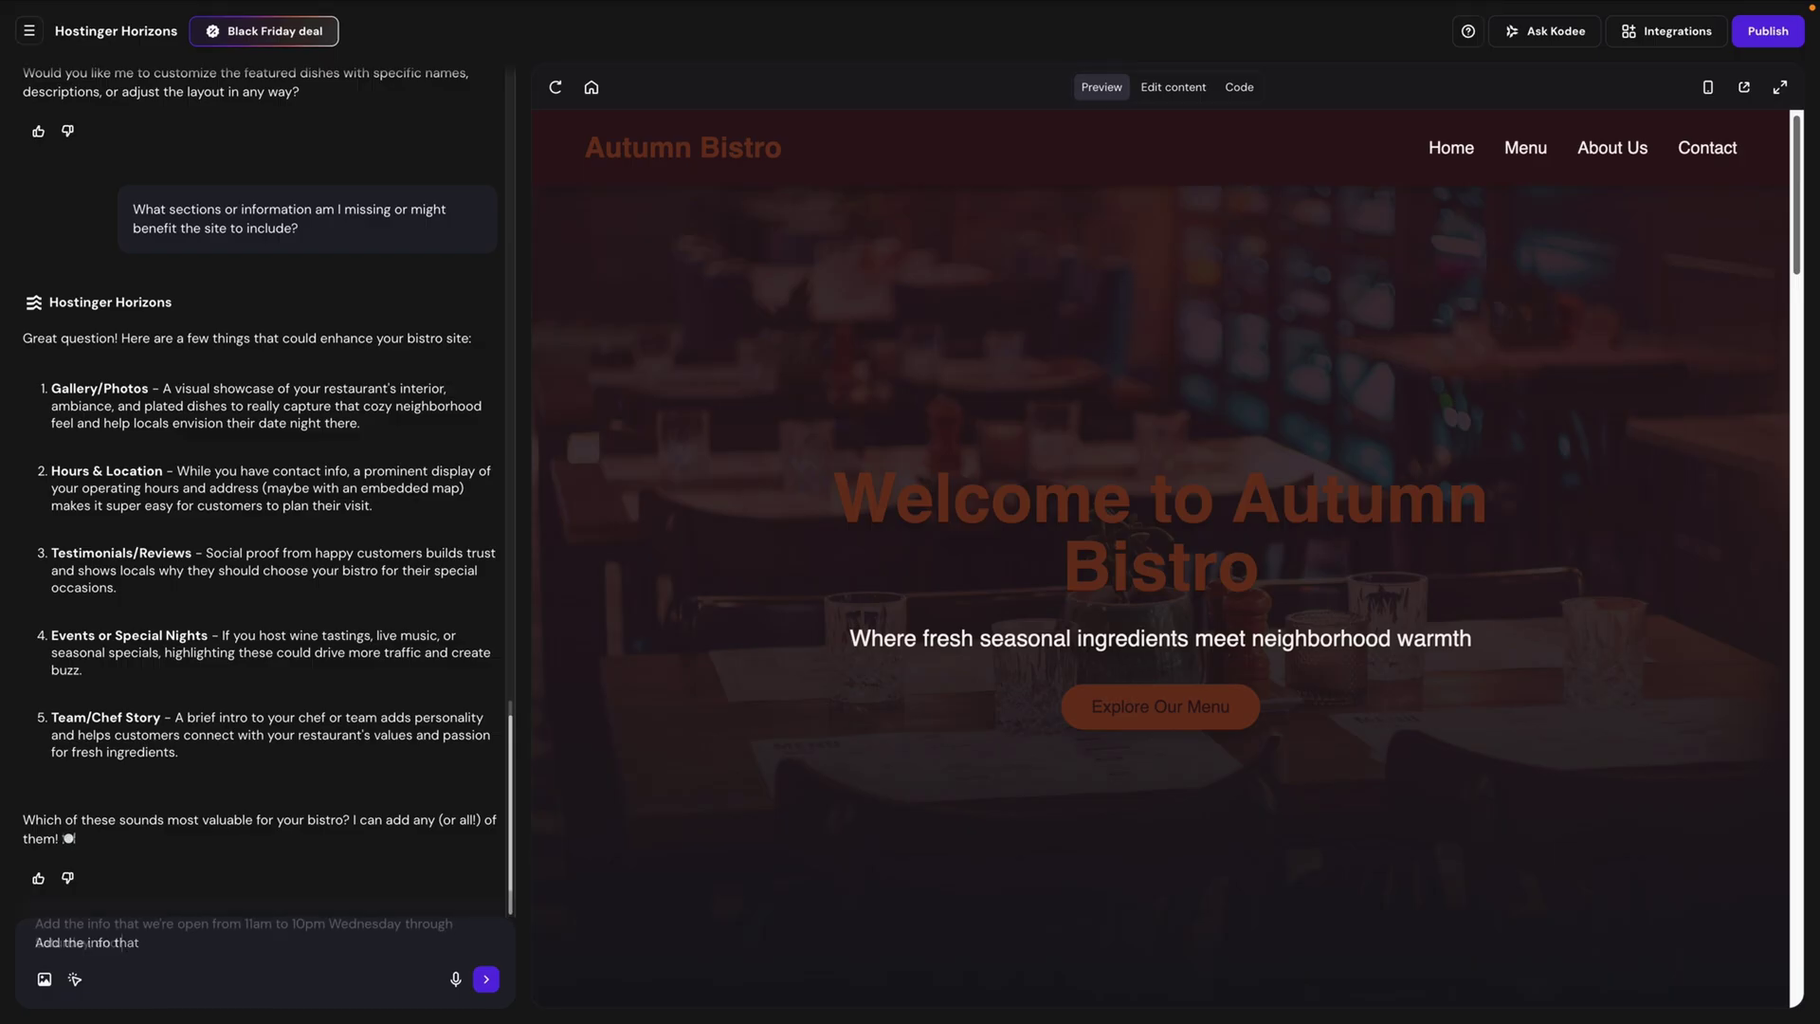
type(" to ")
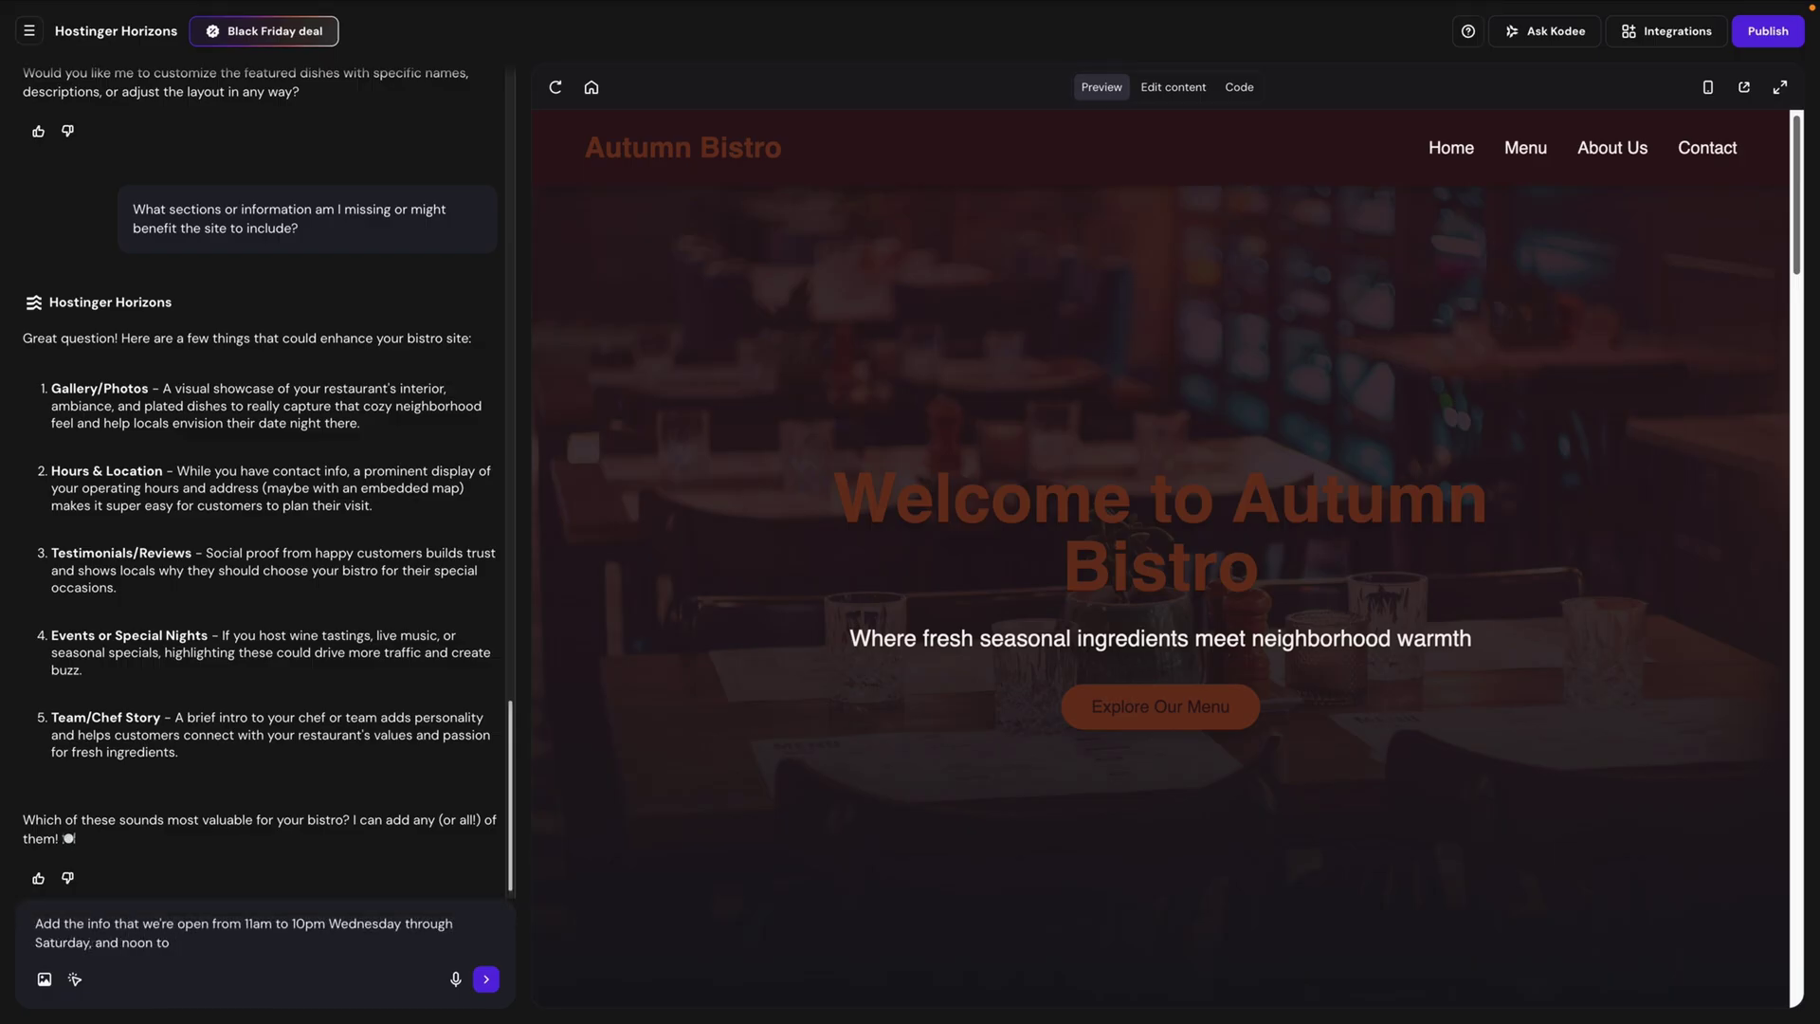
type("6pm on Sundays.")
Step: Submit the opening-hours request and check the Contact Hours card: Wed-Sat 11–10, Sun 12–6
key("Return")
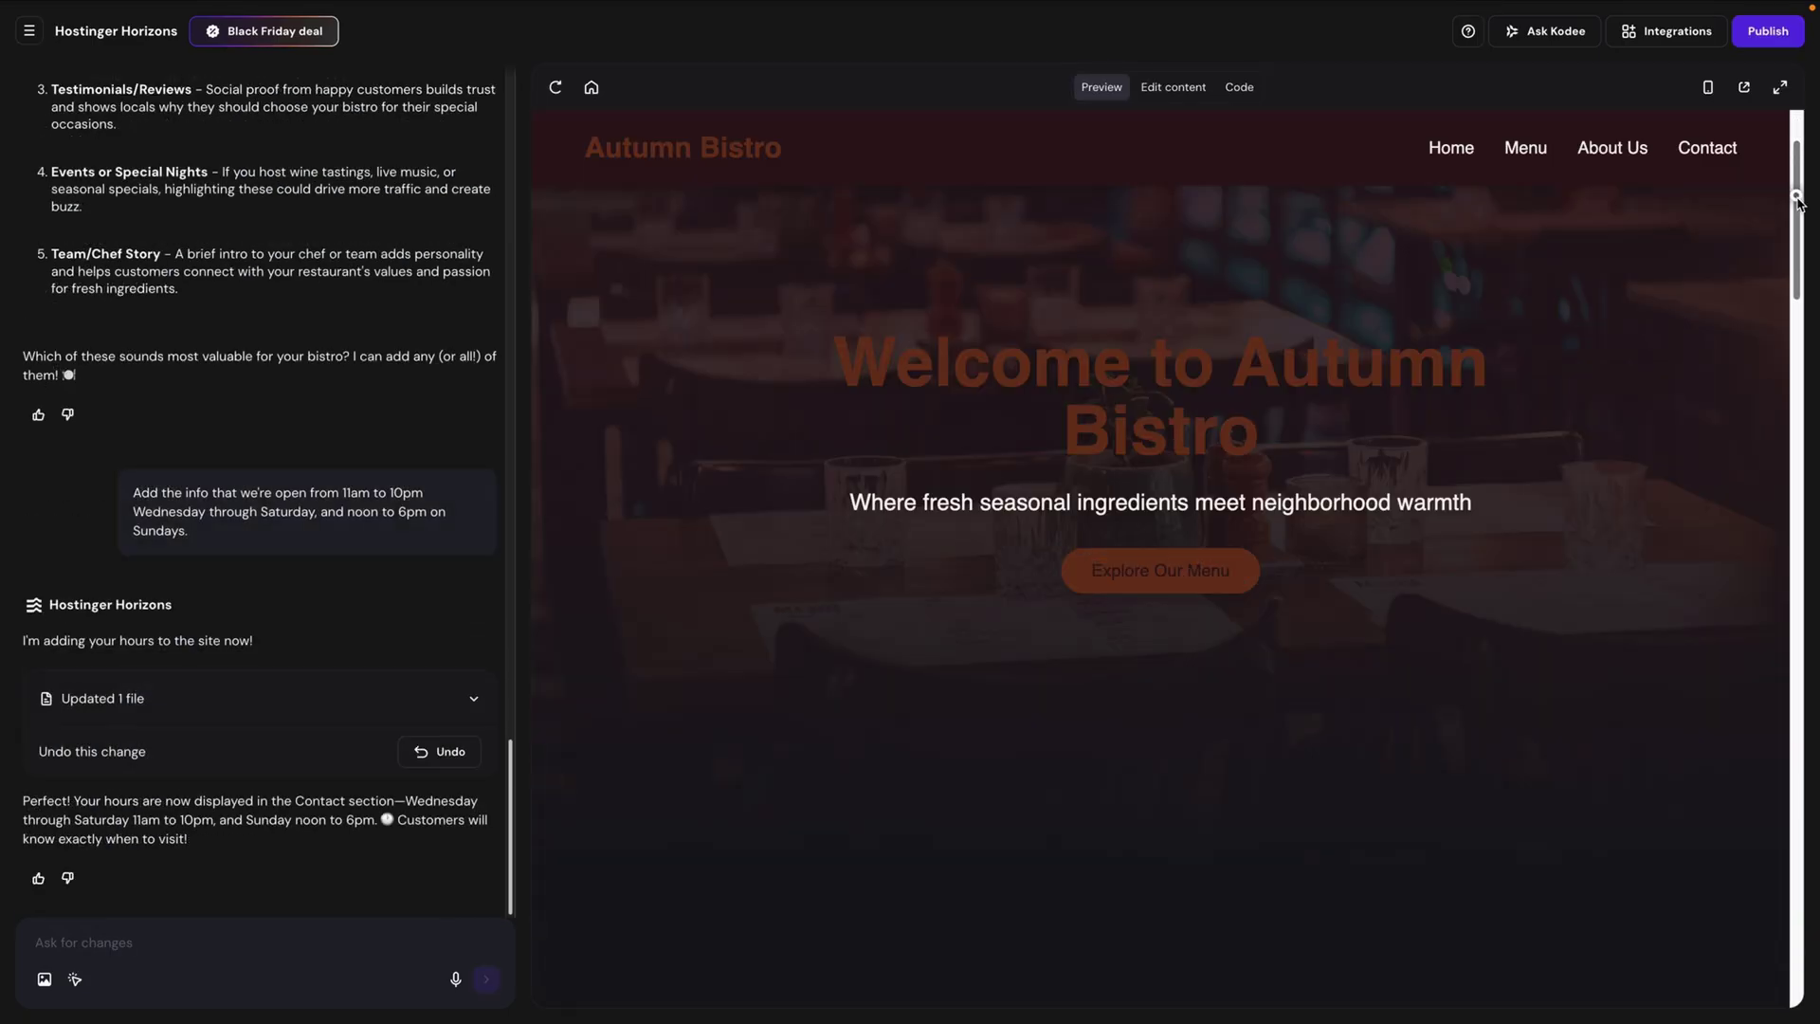
scroll(1782, 407, "down", 10)
left_click_drag(1782, 407, 1775, 817)
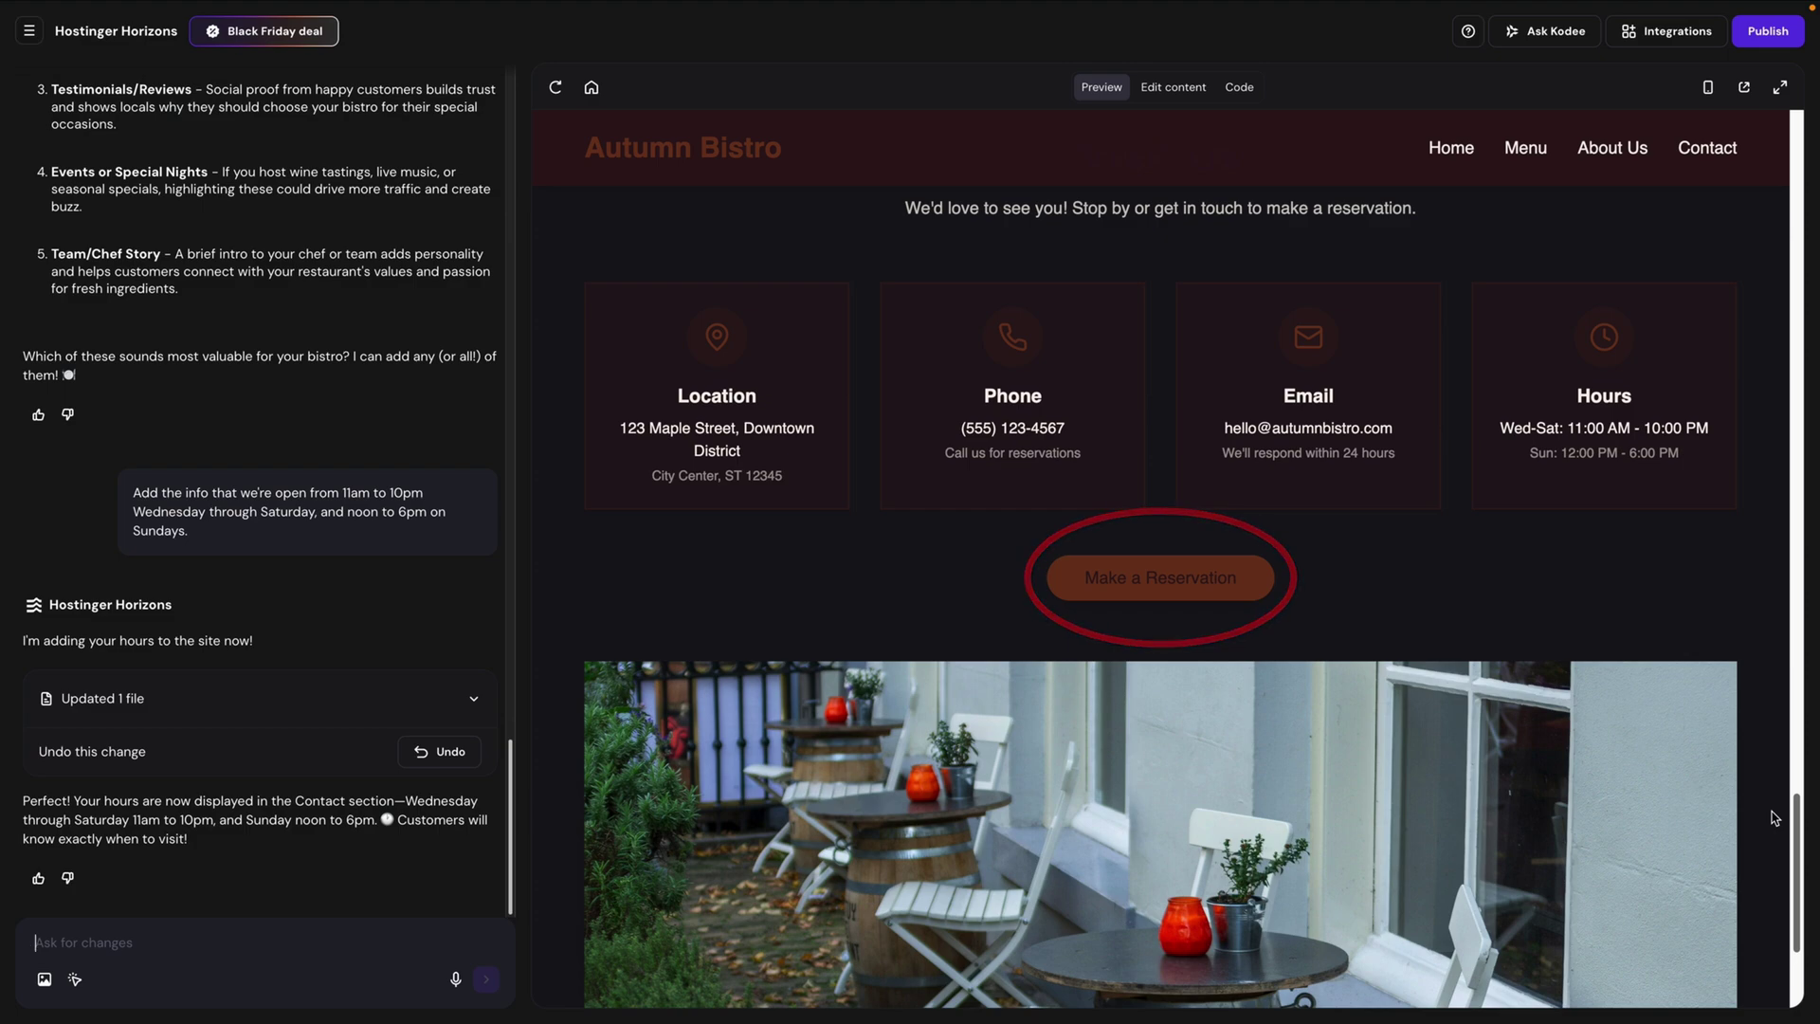
Step: Ask the AI to 'Remove the Make a Reservation button.' and jump to Contact to confirm
type("Remove the Make a Reserv")
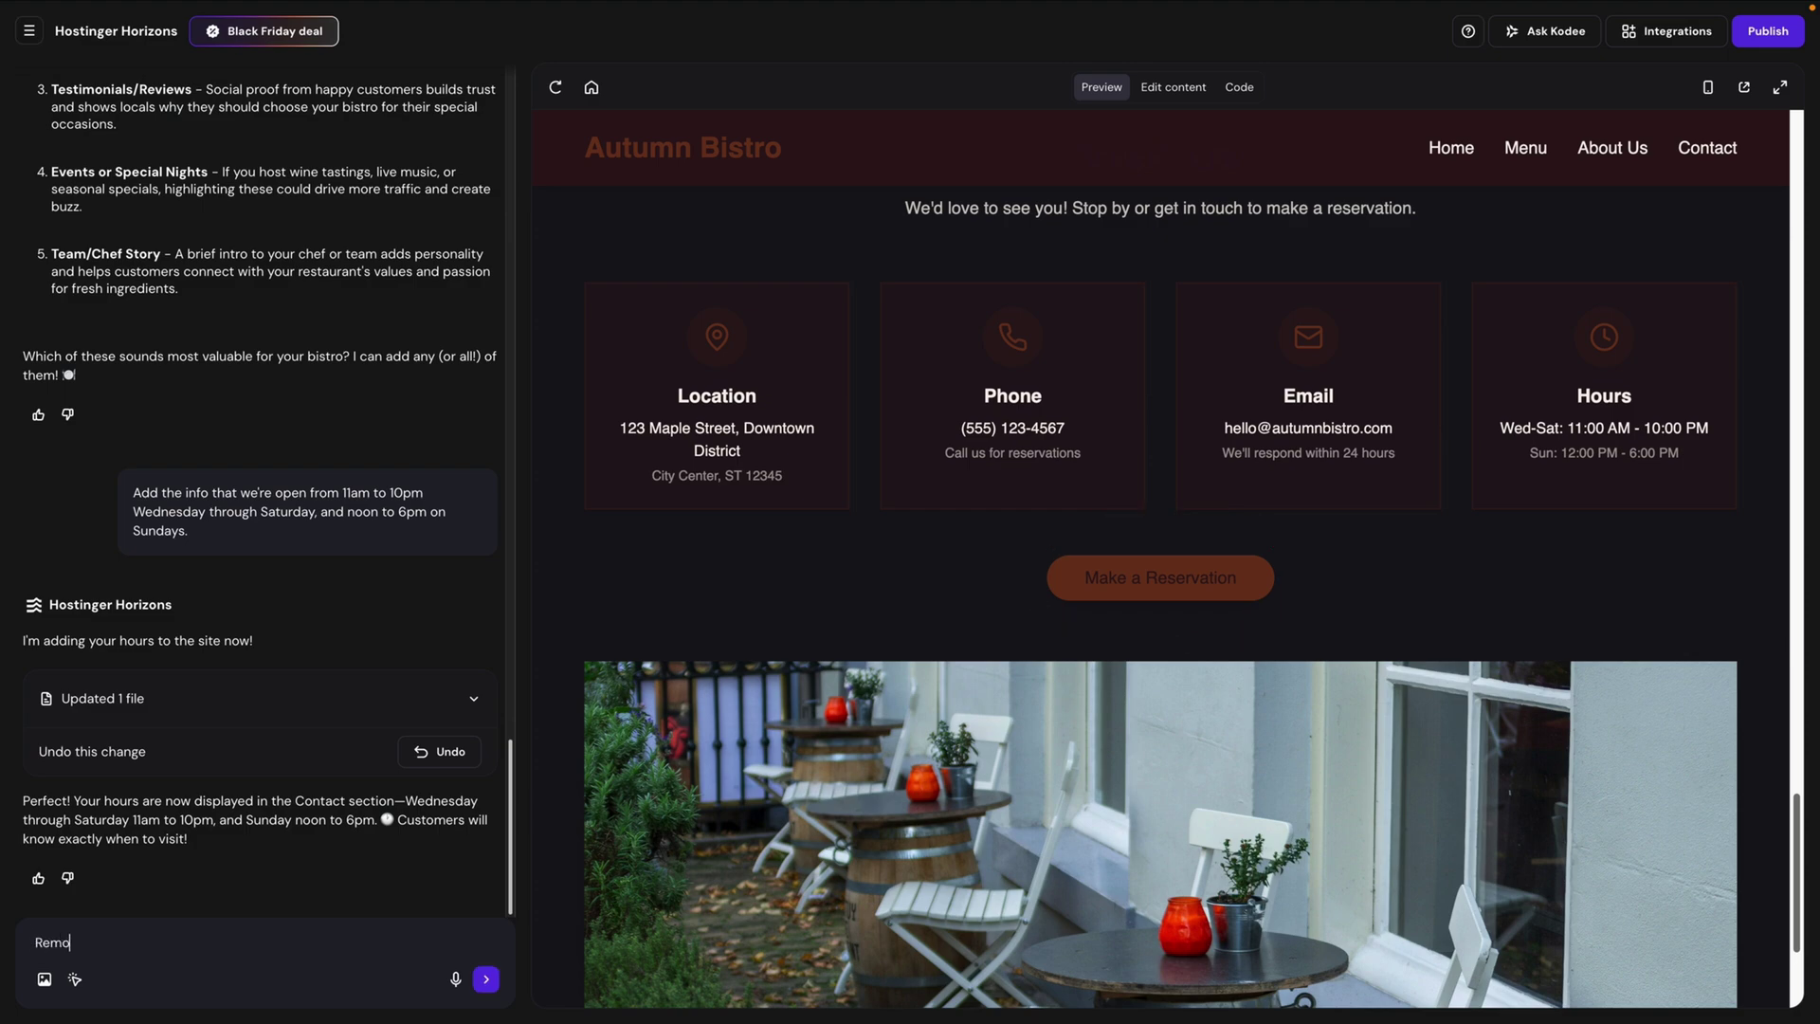
type("ation button.")
key("Return")
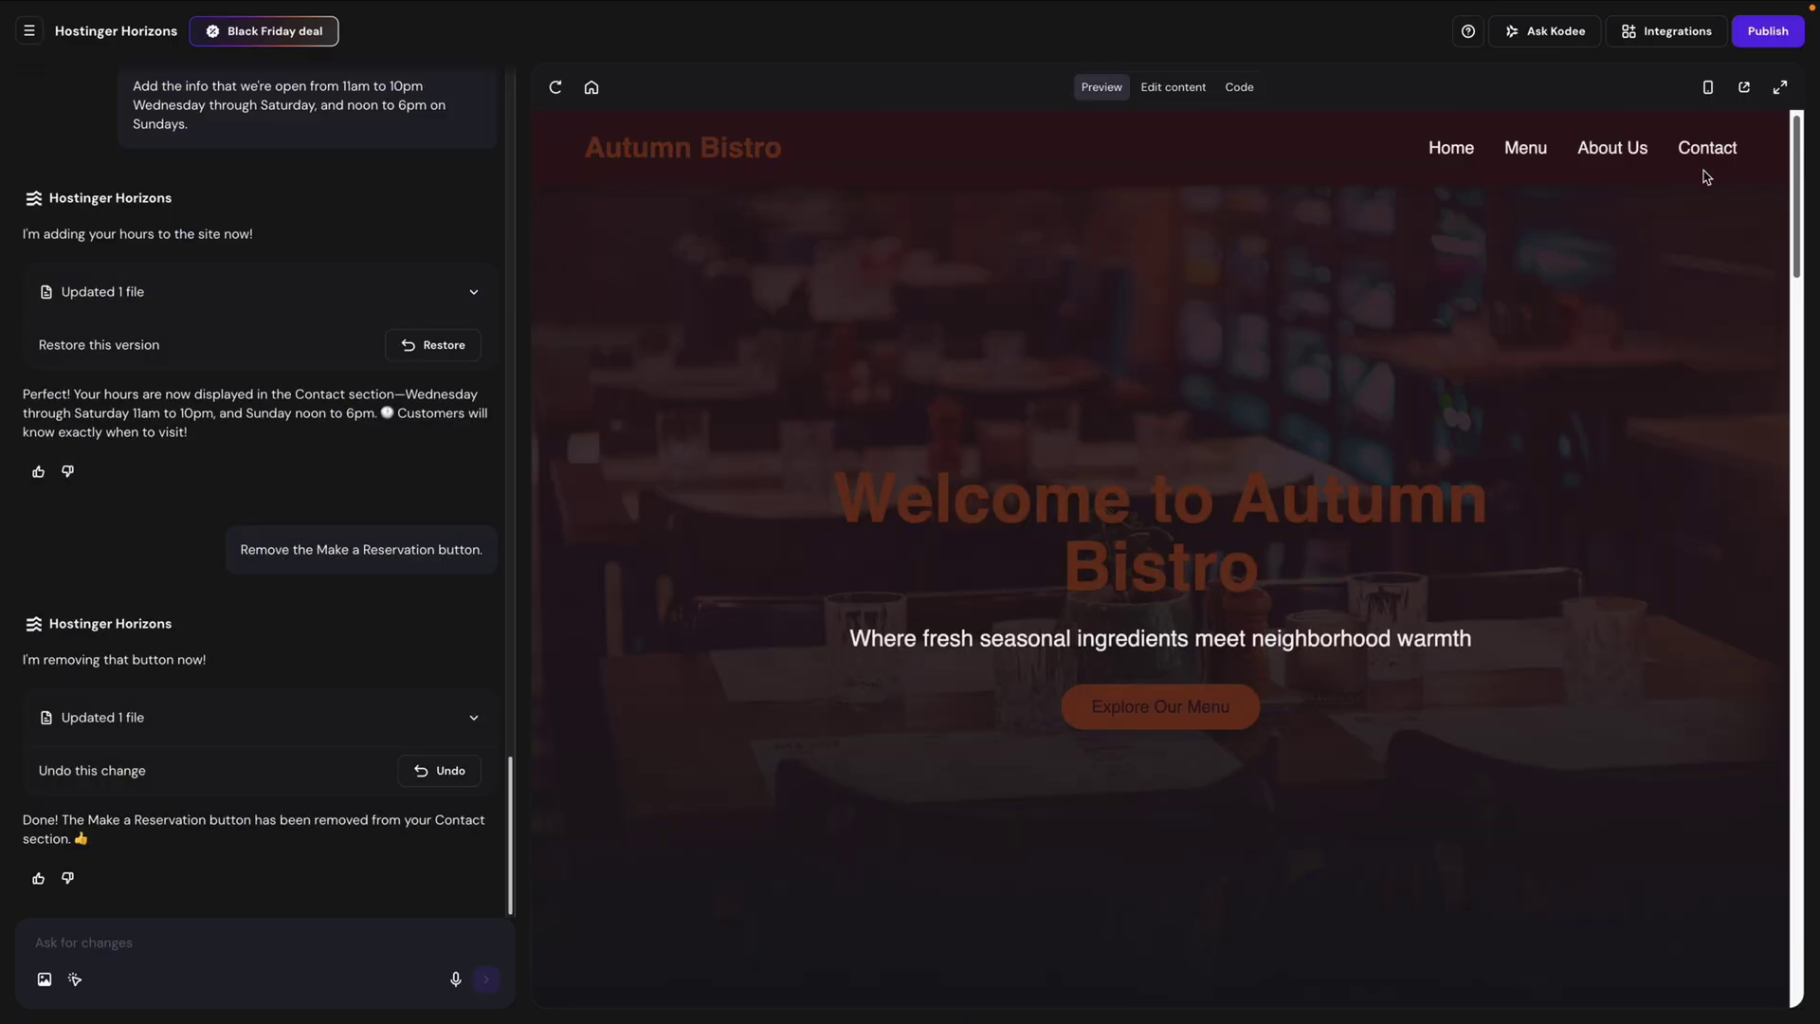
left_click(1702, 151)
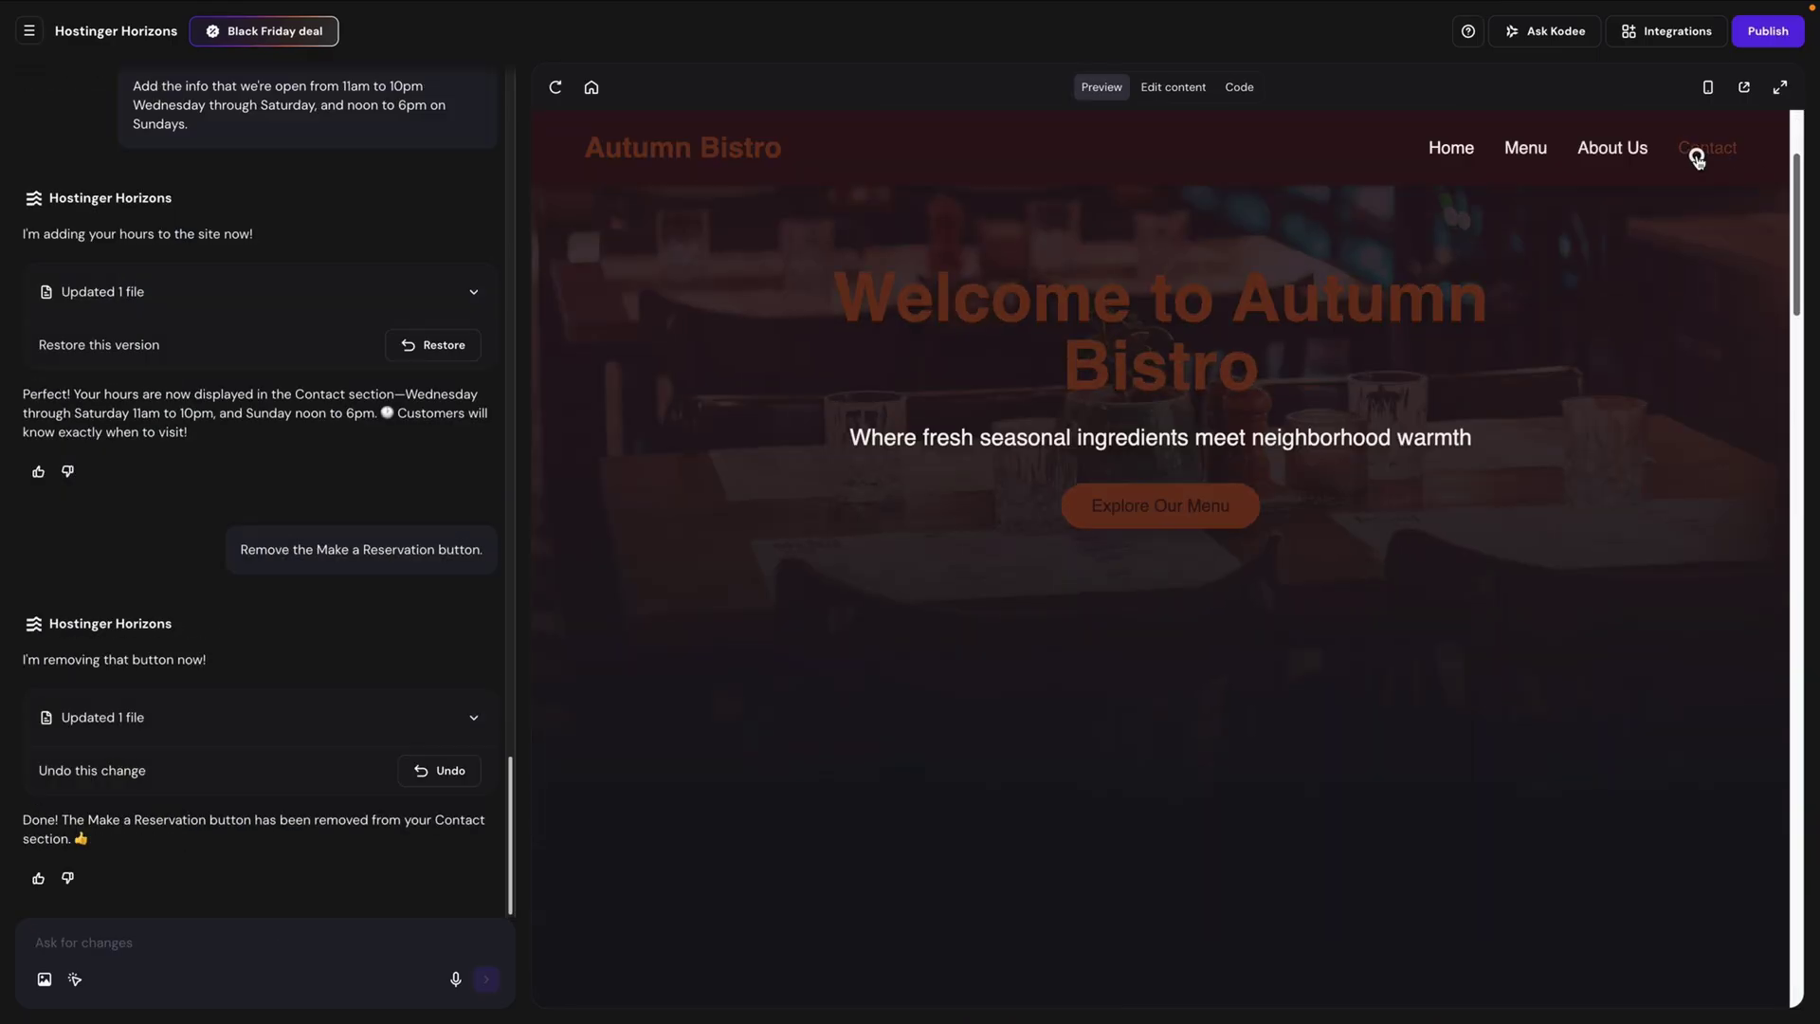